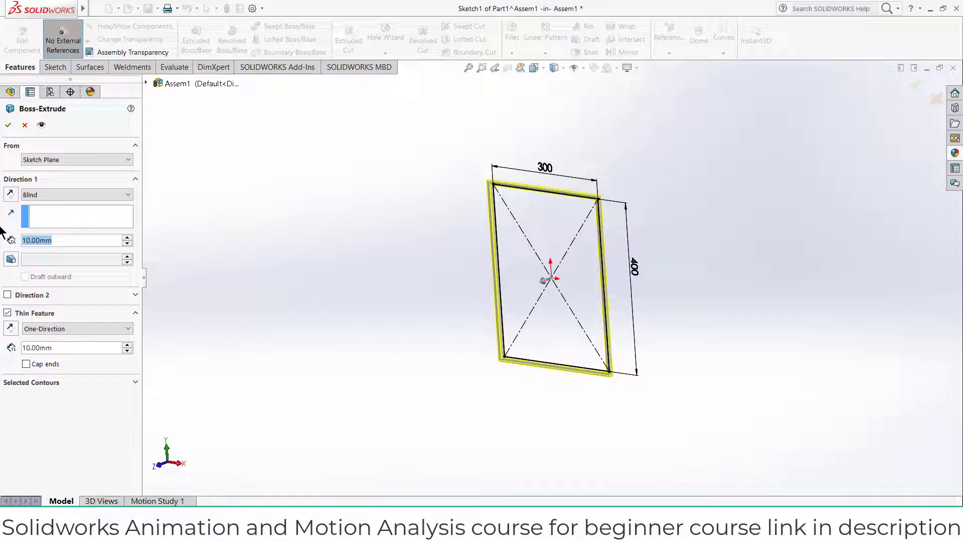
- Extrude the 300 by 400 mm rectangle as a one-direction thin feature 400 mm deep with 10 mm walls
{"action": "key", "text": "Return"}
{"action": "middle_click_drag", "start_coordinate": [427, 273], "coordinate": [431, 338]}
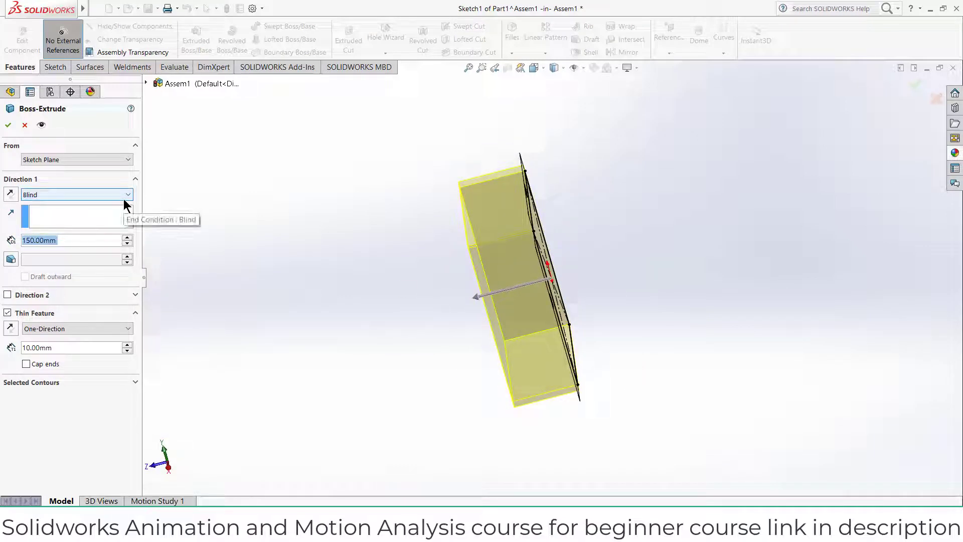
{"action": "type", "text": "00"}
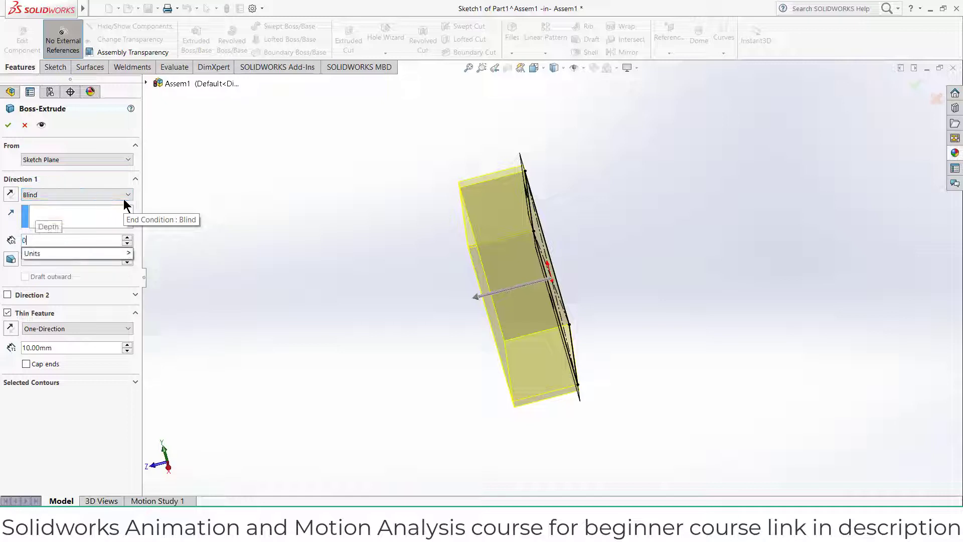
{"action": "key", "text": "BackSpace"}
{"action": "key", "text": "BackSpace"}
{"action": "type", "text": "4000"}
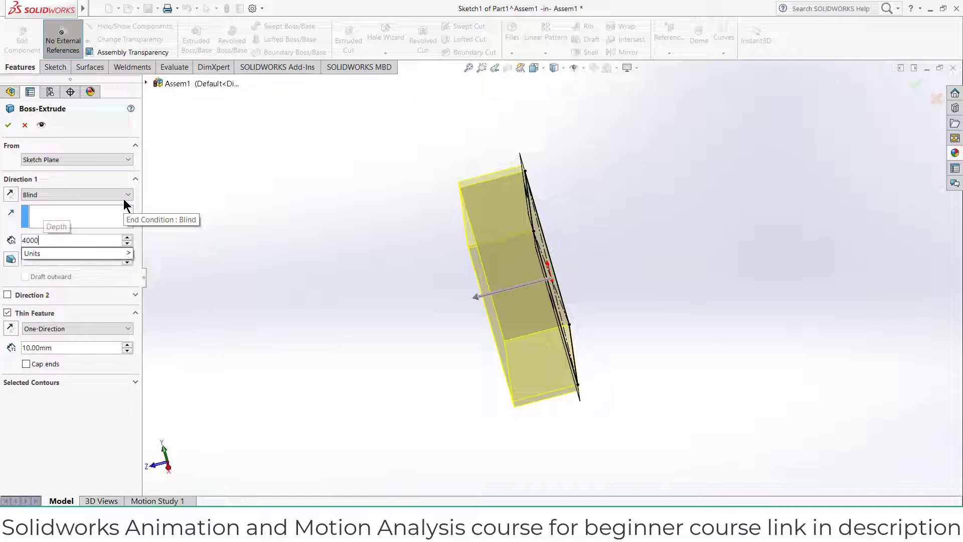
{"action": "key", "text": "Return"}
{"action": "middle_click_drag", "start_coordinate": [621, 246], "coordinate": [502, 251]}
{"action": "scroll", "coordinate": [502, 251], "scroll_direction": "up", "scroll_amount": 5}
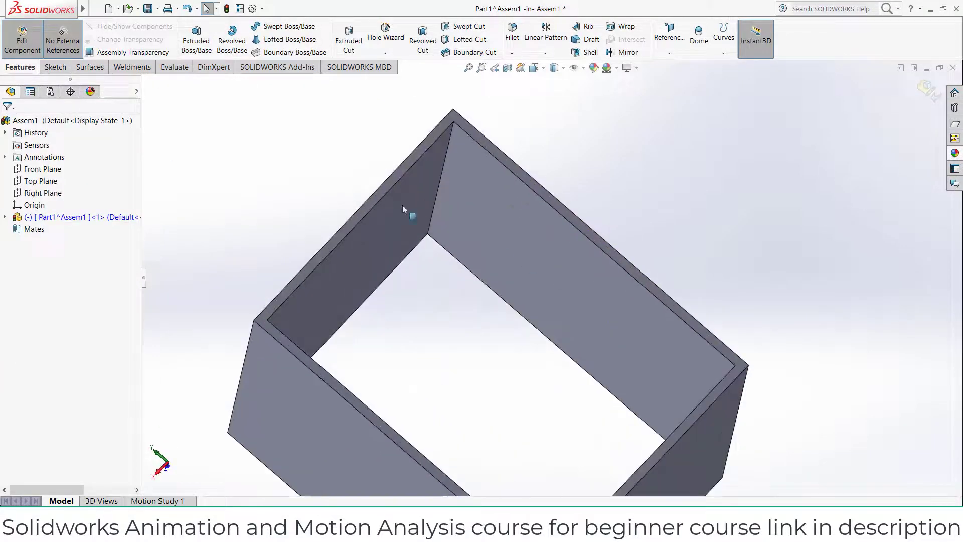
- Convert the outer edges of the frame's rear rim into a new sketch and extrude it 10 mm to close the back
{"action": "left_click", "coordinate": [368, 200]}
{"action": "left_click", "coordinate": [415, 169]}
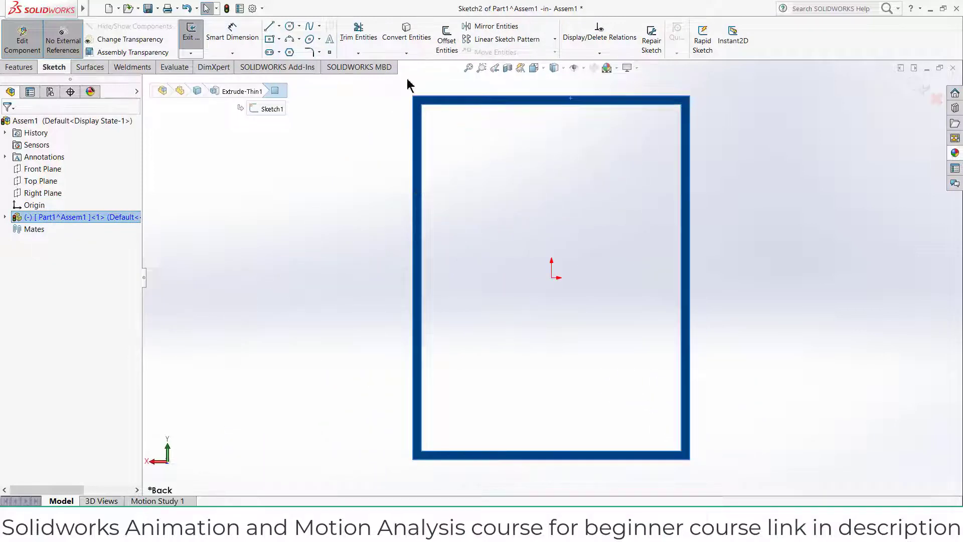
{"action": "left_click", "coordinate": [421, 36]}
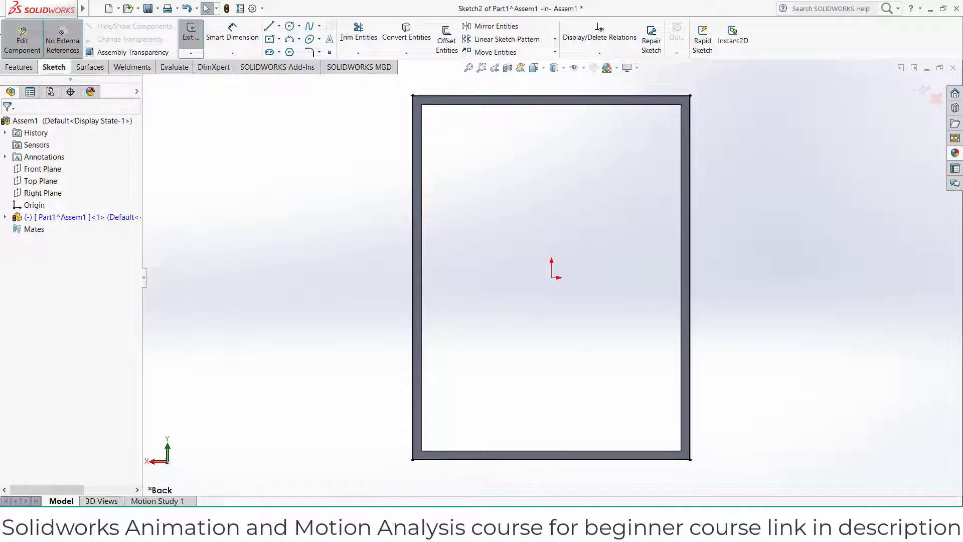
{"action": "left_click", "coordinate": [11, 68]}
{"action": "left_click", "coordinate": [196, 44]}
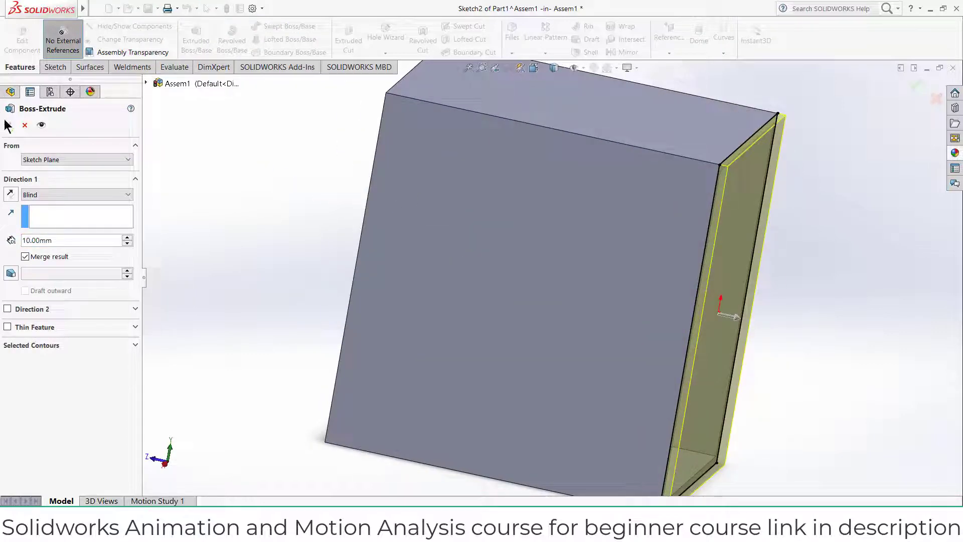
{"action": "key", "text": "Return"}
- Start a sketch on the box's top face and draw a vertical centerline from the origin to the midpoint of the front edge
{"action": "middle_click_drag", "start_coordinate": [819, 241], "coordinate": [779, 288]}
{"action": "left_click", "coordinate": [709, 158]}
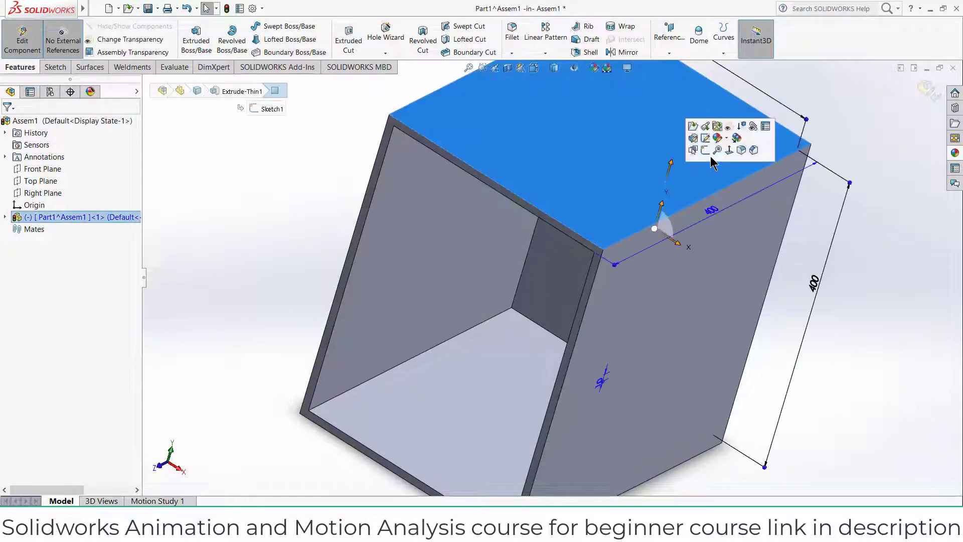
{"action": "left_click", "coordinate": [708, 150]}
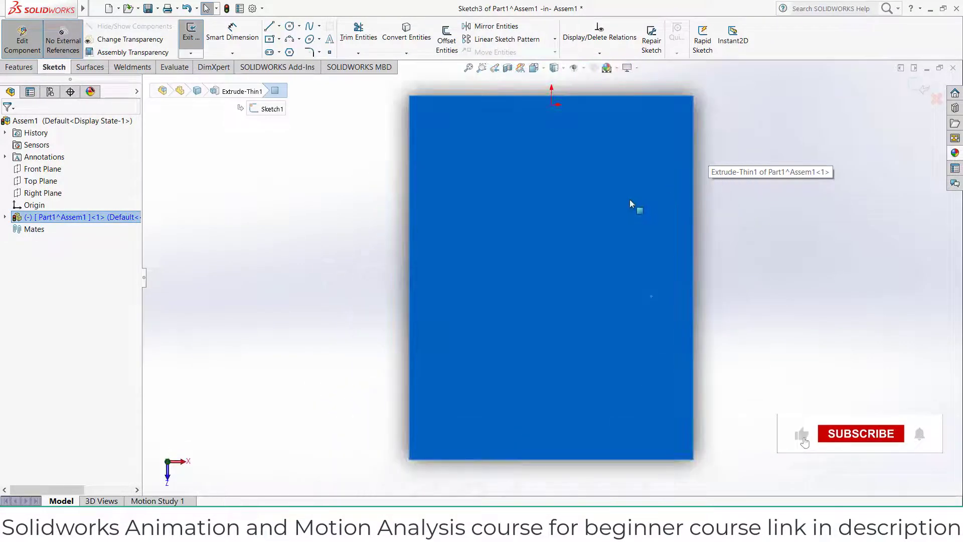
{"action": "left_click", "coordinate": [279, 27]}
{"action": "left_click", "coordinate": [289, 51]}
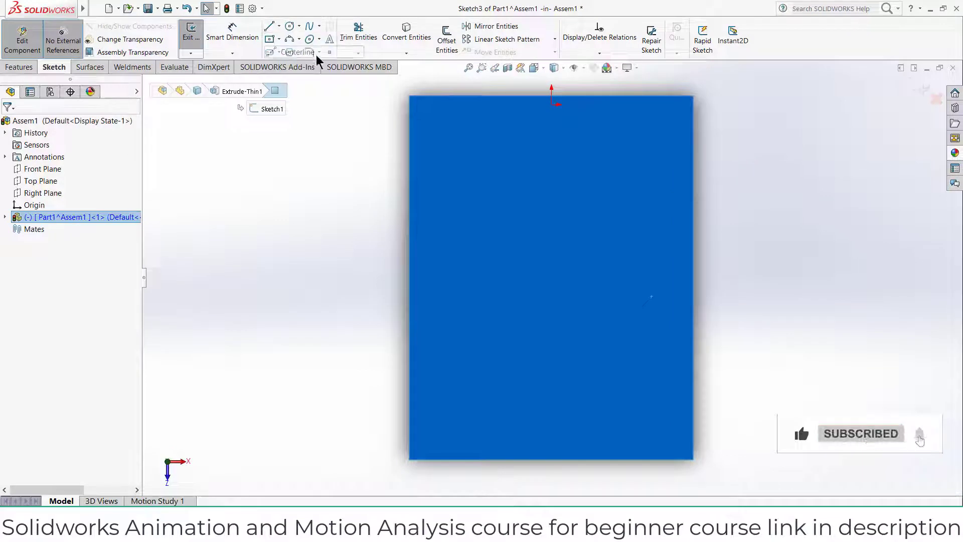
{"action": "left_click", "coordinate": [552, 105]}
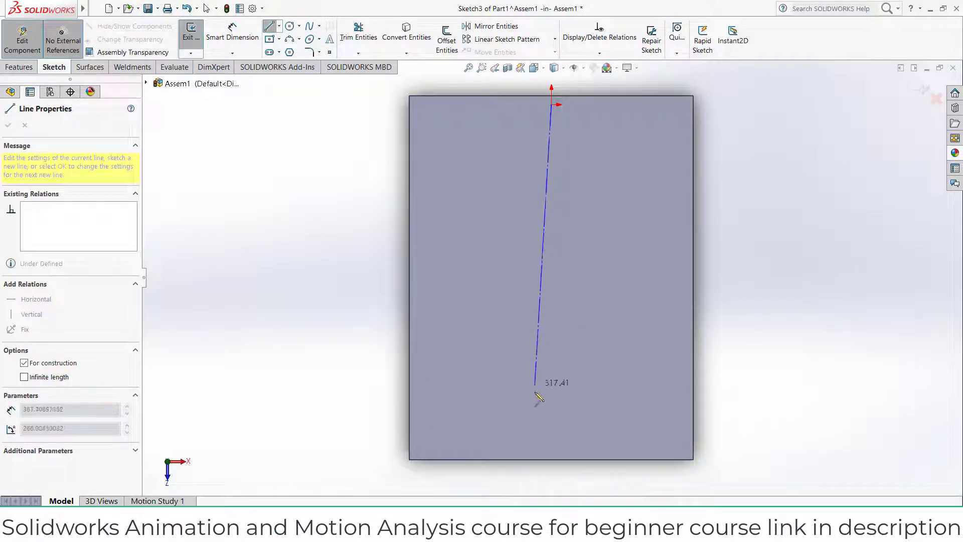
{"action": "left_click", "coordinate": [552, 459]}
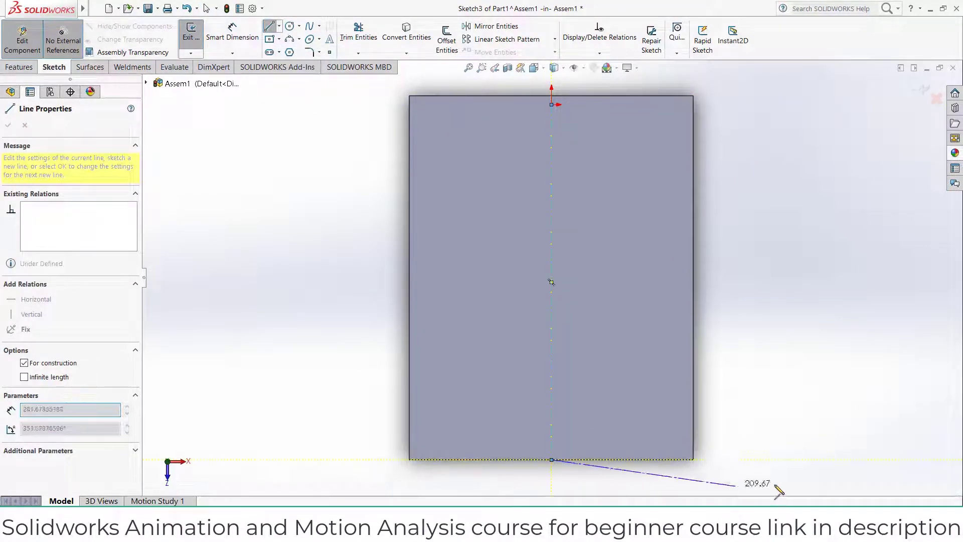
{"action": "key", "text": "Escape"}
- Draw a 160 mm horizontal centerline from the vertical centerline's midpoint to the right edge of the face
{"action": "left_click", "coordinate": [279, 26]}
{"action": "left_click", "coordinate": [281, 50]}
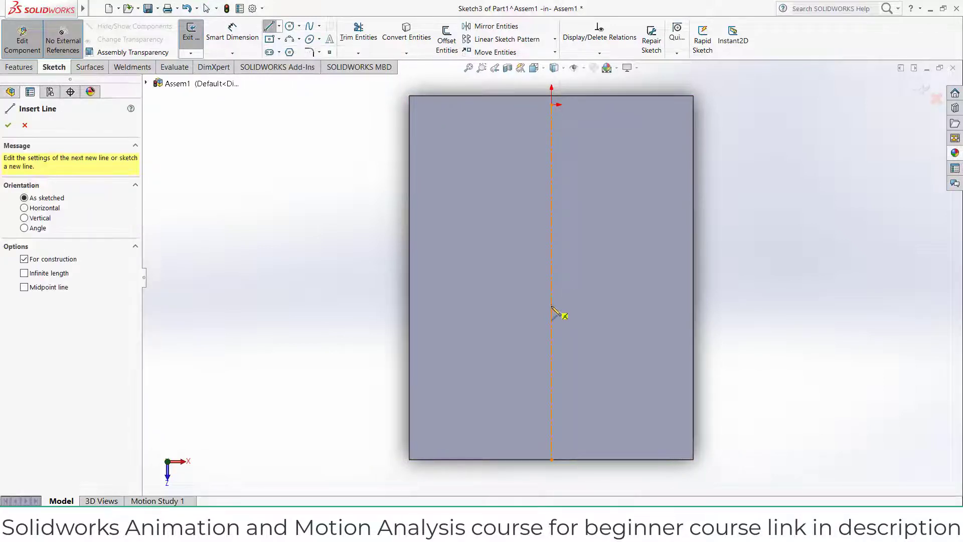
{"action": "left_click", "coordinate": [552, 283]}
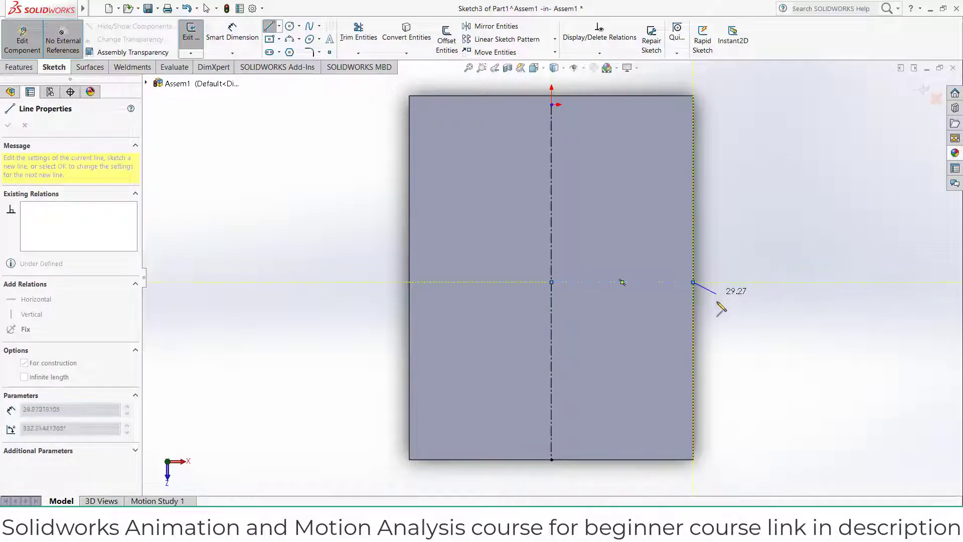
{"action": "double_click", "coordinate": [693, 282]}
{"action": "left_click", "coordinate": [639, 282]}
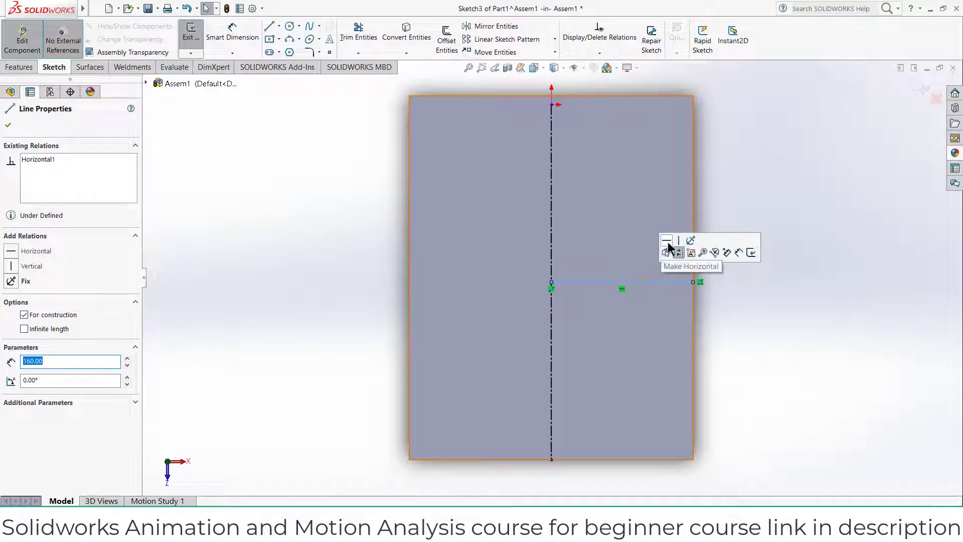
{"action": "left_click", "coordinate": [760, 318]}
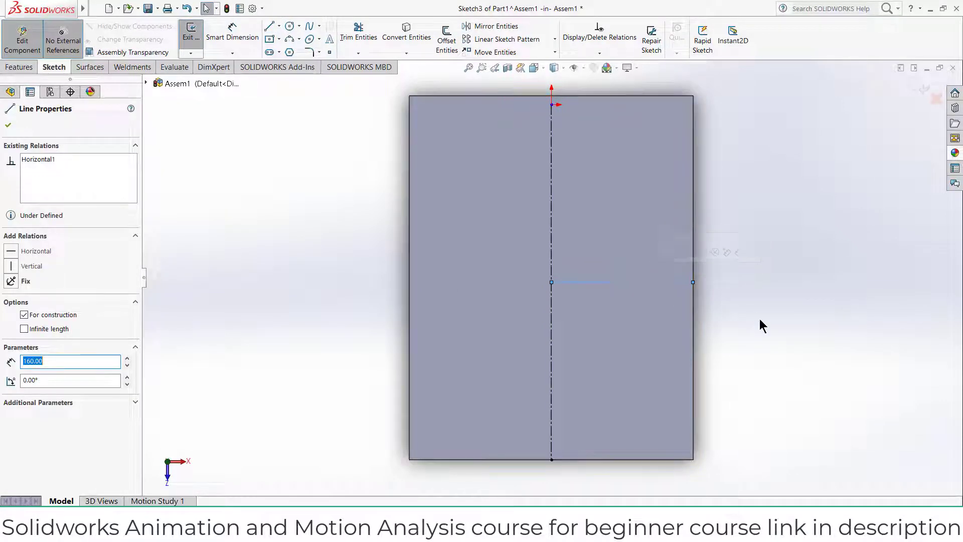
{"action": "left_click", "coordinate": [280, 26]}
{"action": "left_click", "coordinate": [281, 60]}
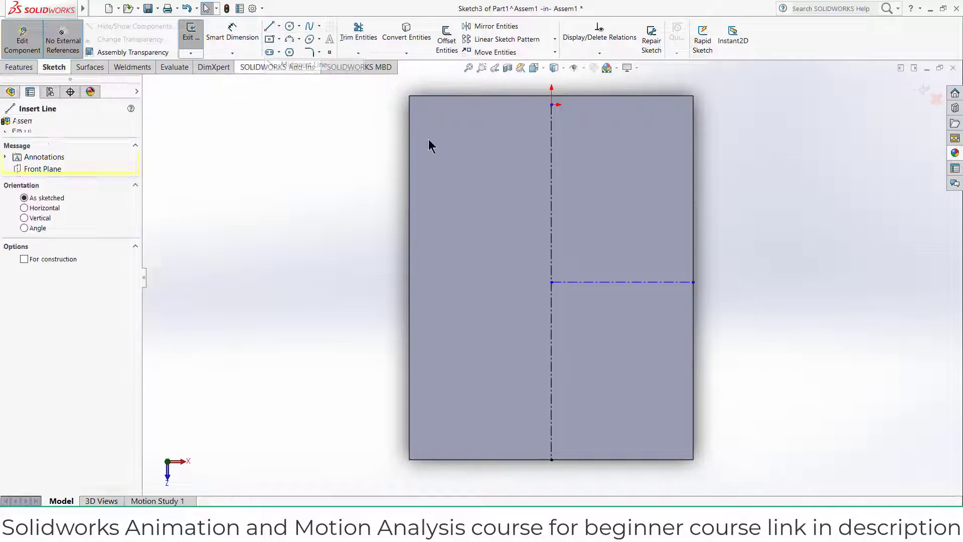
{"action": "left_click", "coordinate": [622, 282]}
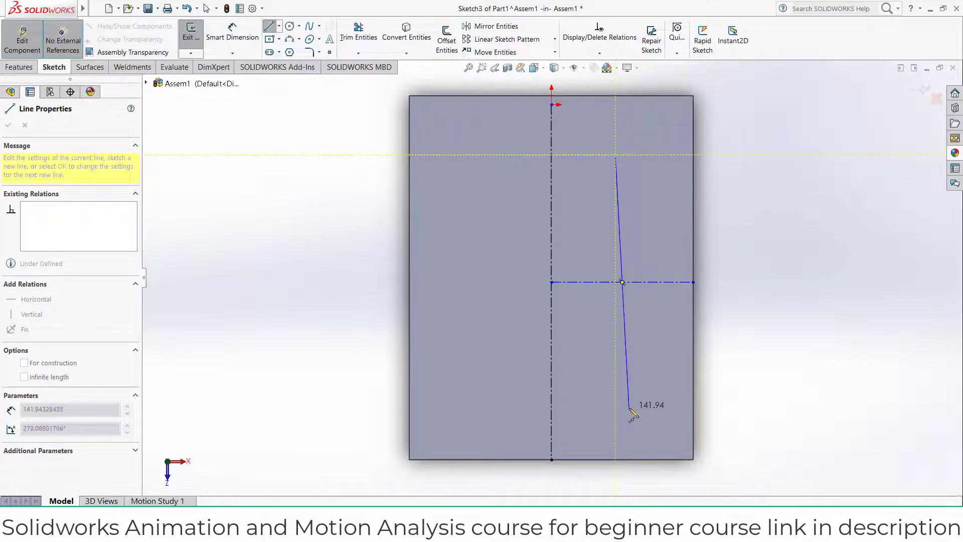
{"action": "key", "text": "Escape"}
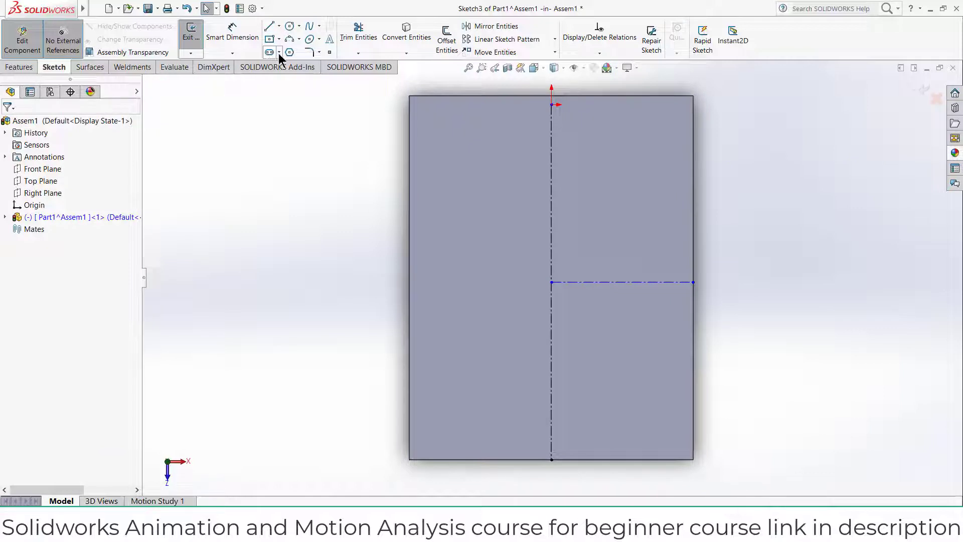
- Sketch a vertical centerpoint straight slot, about 350 mm long and 23 mm wide, centred on the horizontal centerline's midpoint
{"action": "left_click", "coordinate": [279, 52]}
{"action": "left_click", "coordinate": [275, 78]}
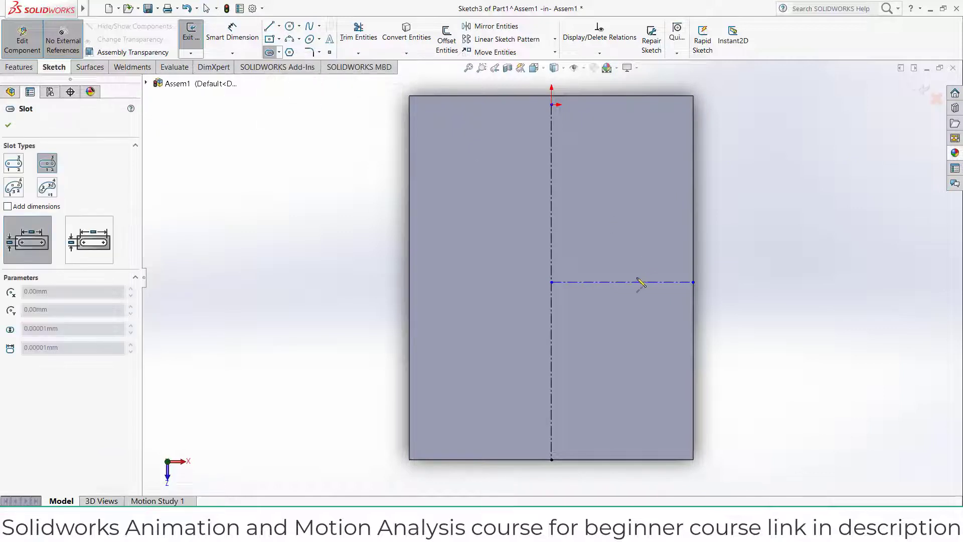
{"action": "left_click", "coordinate": [622, 281]}
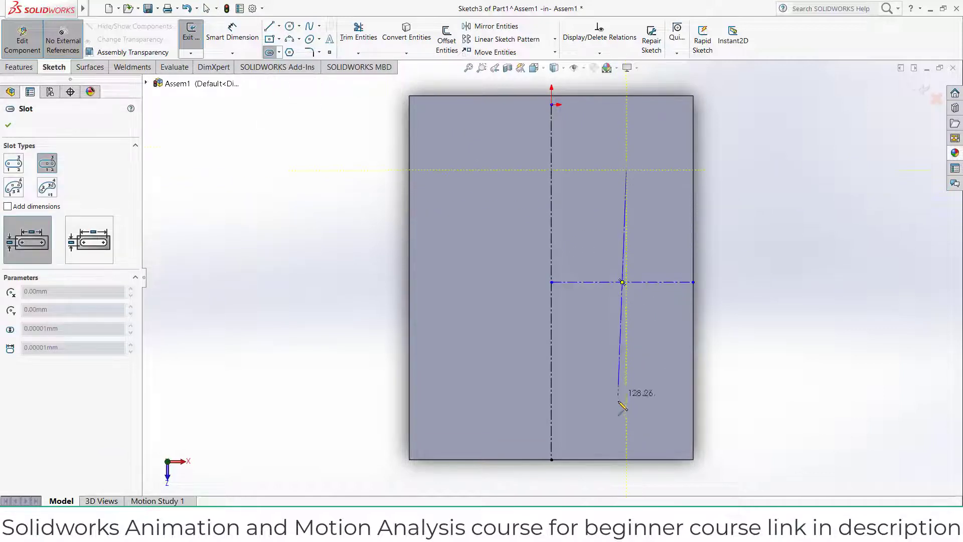
{"action": "left_click", "coordinate": [623, 438]}
{"action": "left_click", "coordinate": [633, 446]}
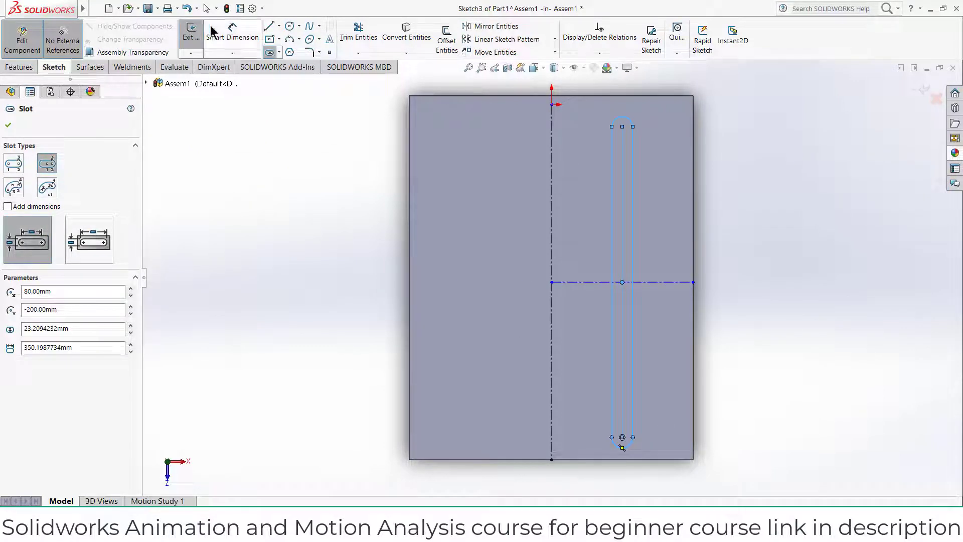
- Dimension the slot's width and set it to 10 mm
{"action": "left_click", "coordinate": [241, 33]}
{"action": "left_click", "coordinate": [612, 171]}
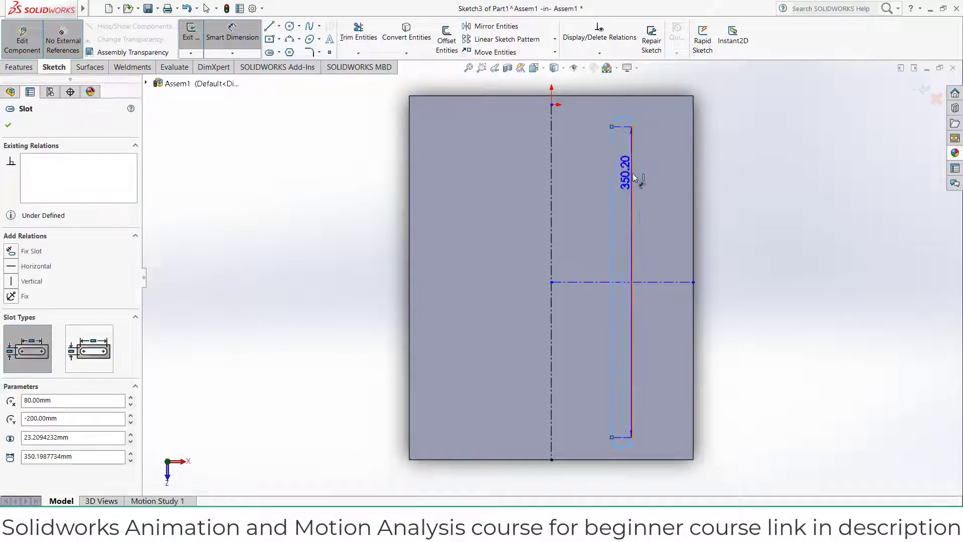
{"action": "left_click", "coordinate": [624, 107]}
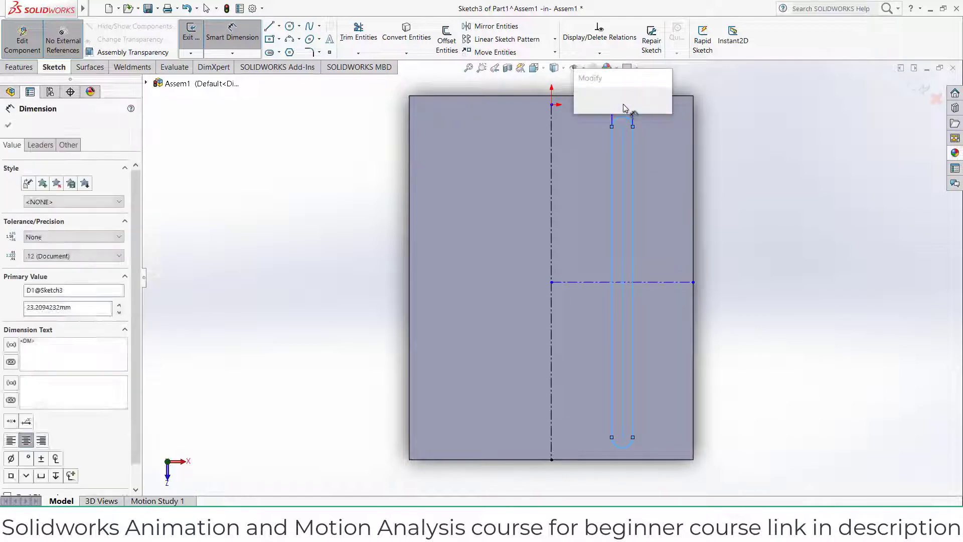
{"action": "type", "text": "10"}
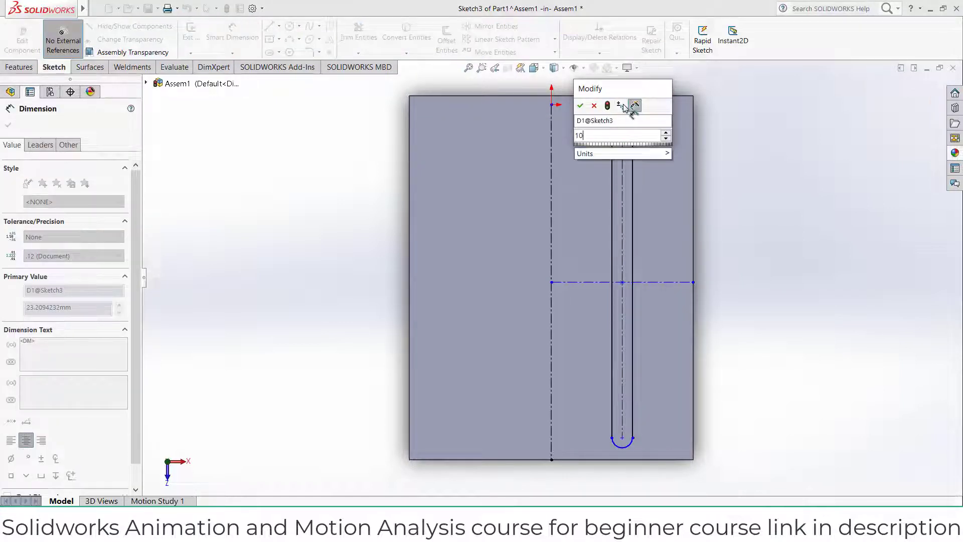
{"action": "key", "text": "Return"}
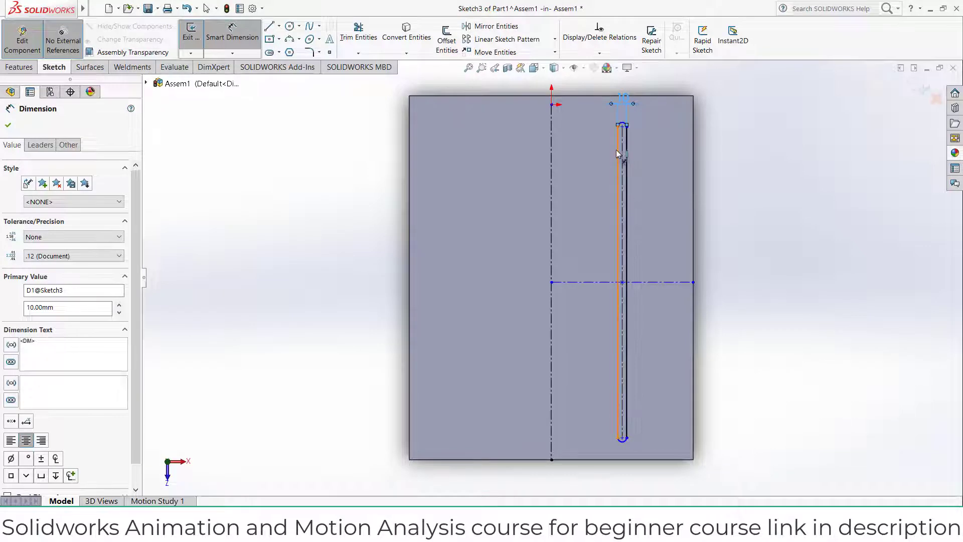
- Dimension the slot's length between its arc centres and set it to 350 mm
{"action": "left_click", "coordinate": [620, 234]}
{"action": "left_click", "coordinate": [622, 438]}
{"action": "left_click", "coordinate": [777, 326]}
{"action": "type", "text": "350"}
{"action": "key", "text": "Return"}
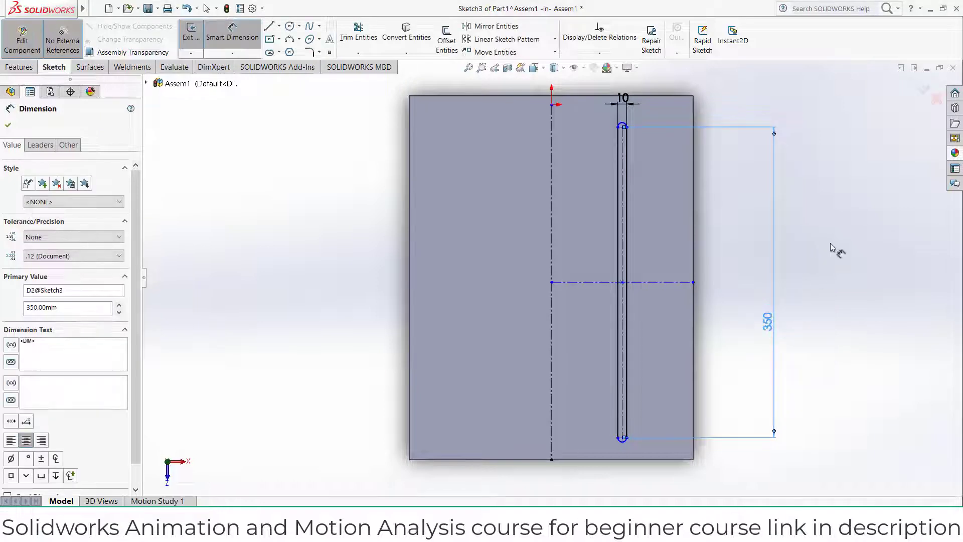
{"action": "left_click", "coordinate": [742, 236]}
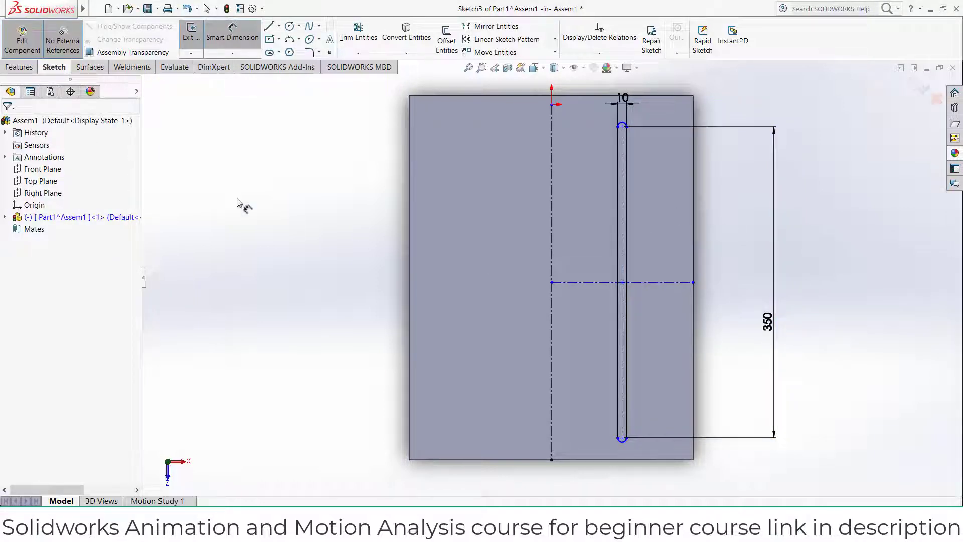
- Try to mirror the slot together with the horizontal centerline about the vertical centerline
{"action": "left_click", "coordinate": [489, 28]}
{"action": "mouse_move", "coordinate": [591, 307]}
{"action": "left_mouse_down"}
{"action": "mouse_move", "coordinate": [619, 434]}
{"action": "mouse_move", "coordinate": [661, 419]}
{"action": "mouse_move", "coordinate": [660, 399]}
{"action": "left_mouse_up"}
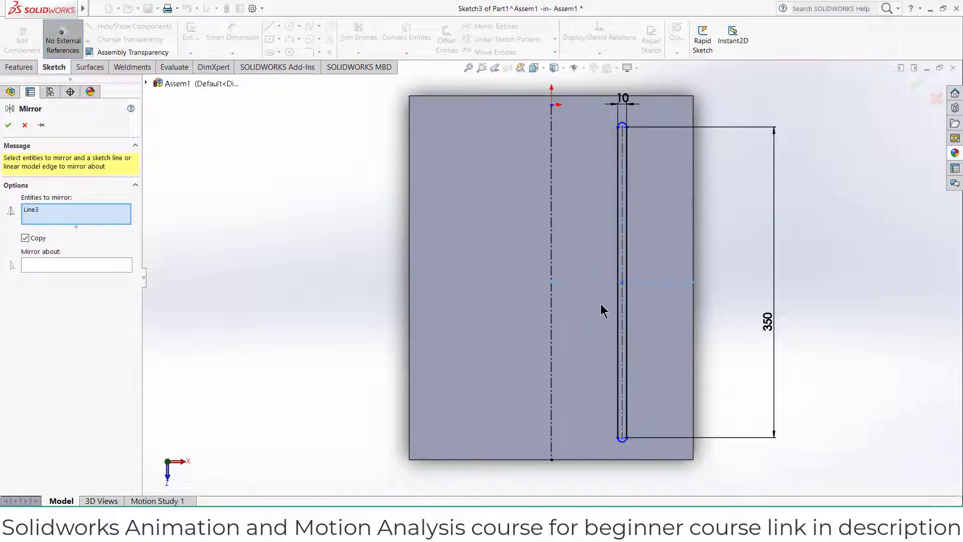
{"action": "left_click", "coordinate": [627, 242]}
{"action": "left_click", "coordinate": [65, 277]}
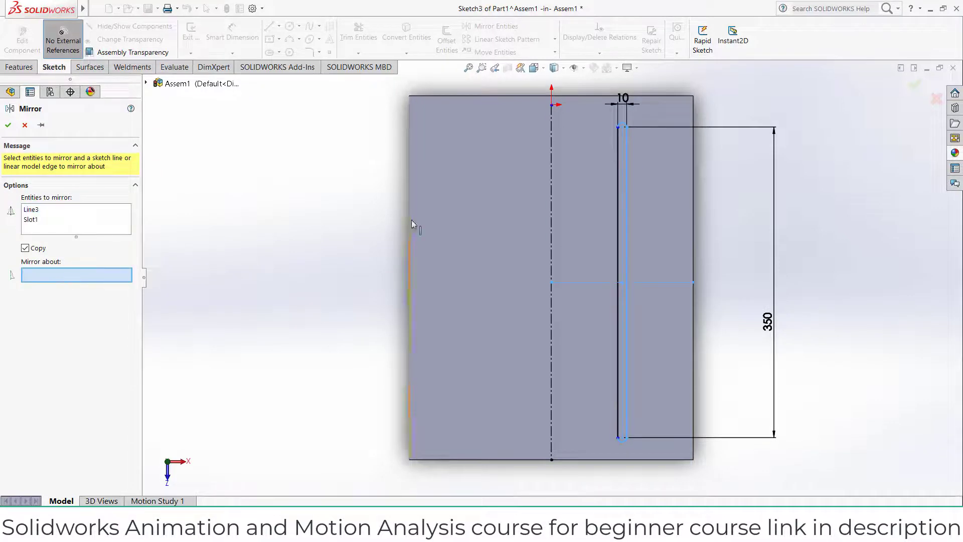
{"action": "left_click", "coordinate": [551, 241]}
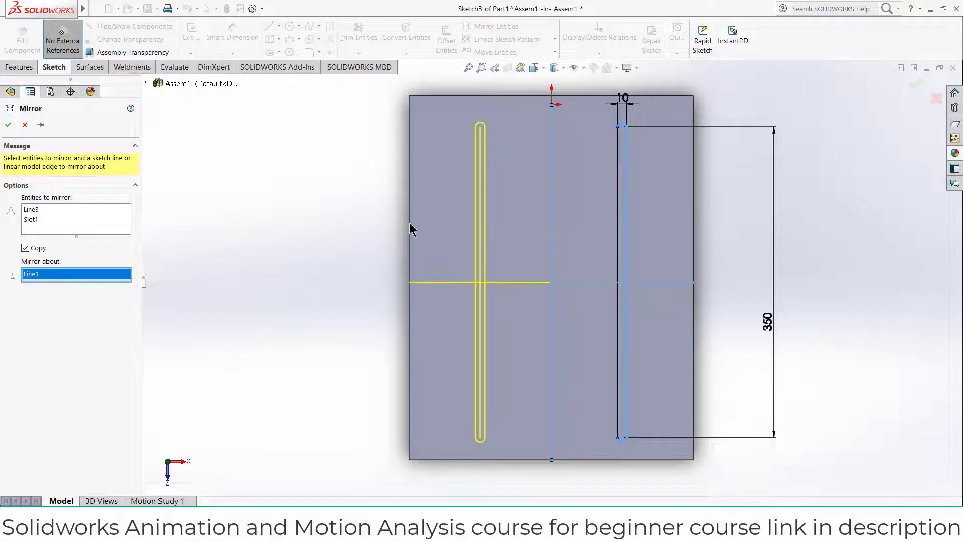
{"action": "left_click", "coordinate": [8, 125]}
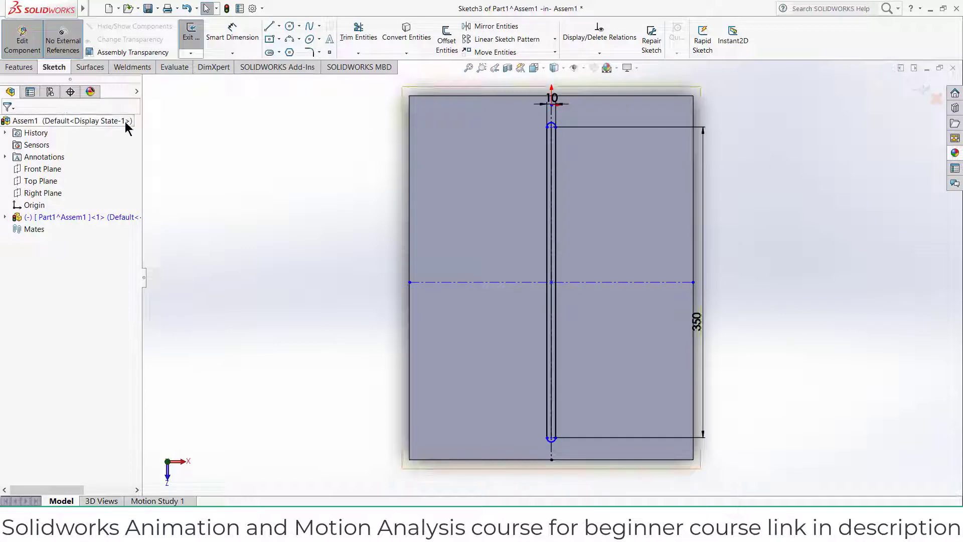
{"action": "left_click", "coordinate": [775, 195]}
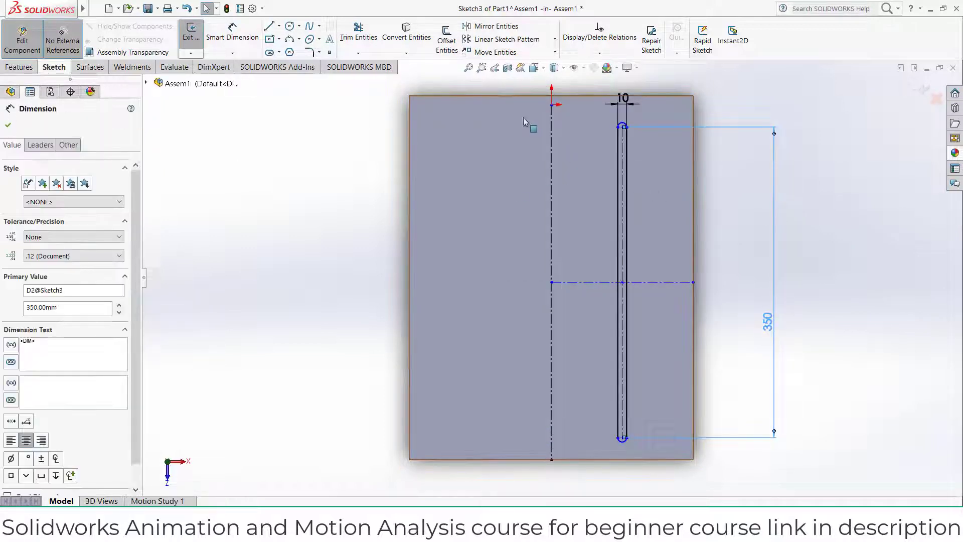
- Mirror the straight slot about the vertical centerline, keeping the original
{"action": "left_click", "coordinate": [495, 26]}
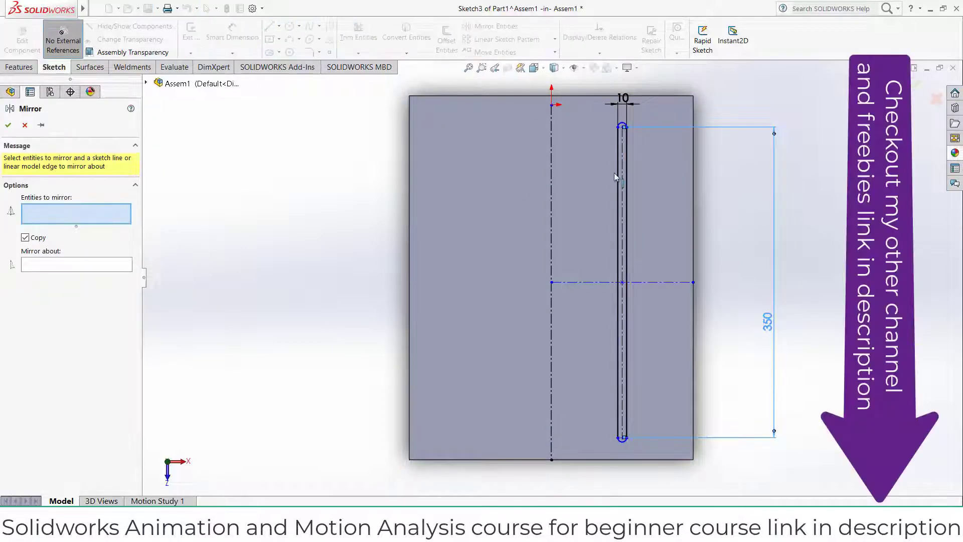
{"action": "left_click", "coordinate": [622, 179]}
{"action": "left_click", "coordinate": [52, 266]}
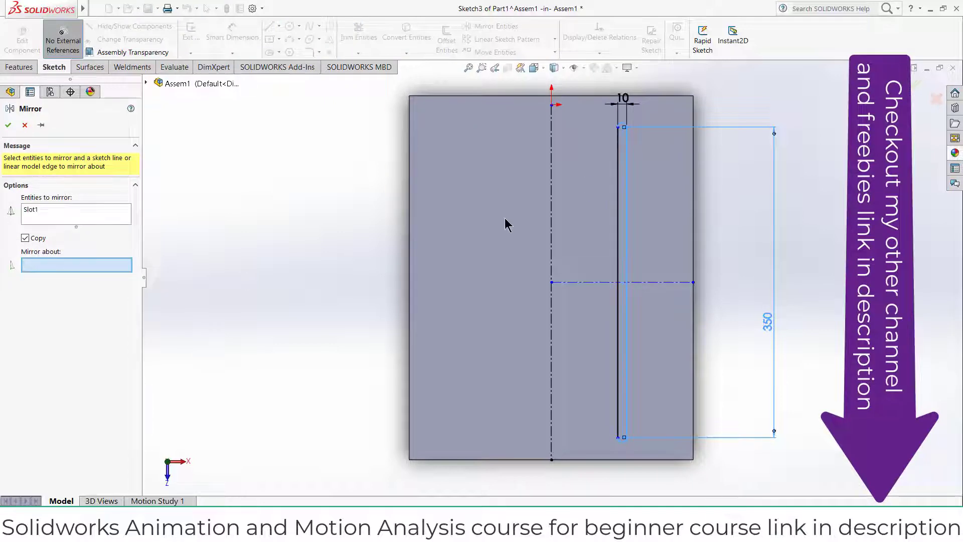
{"action": "left_click", "coordinate": [551, 212]}
{"action": "left_click", "coordinate": [8, 125]}
- Cut-extrude both slots Through All so they pierce the box's top and bottom walls
{"action": "left_click", "coordinate": [18, 67]}
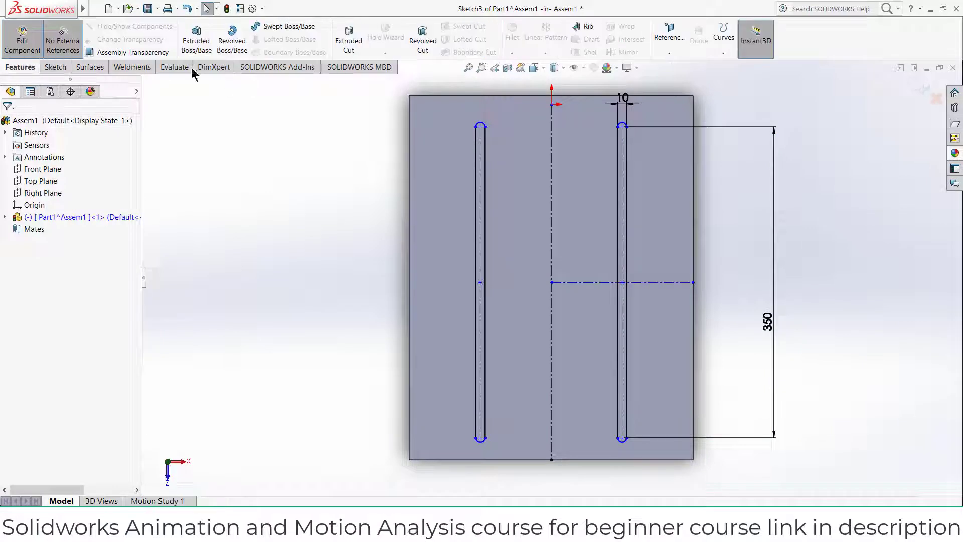
{"action": "left_click", "coordinate": [344, 43]}
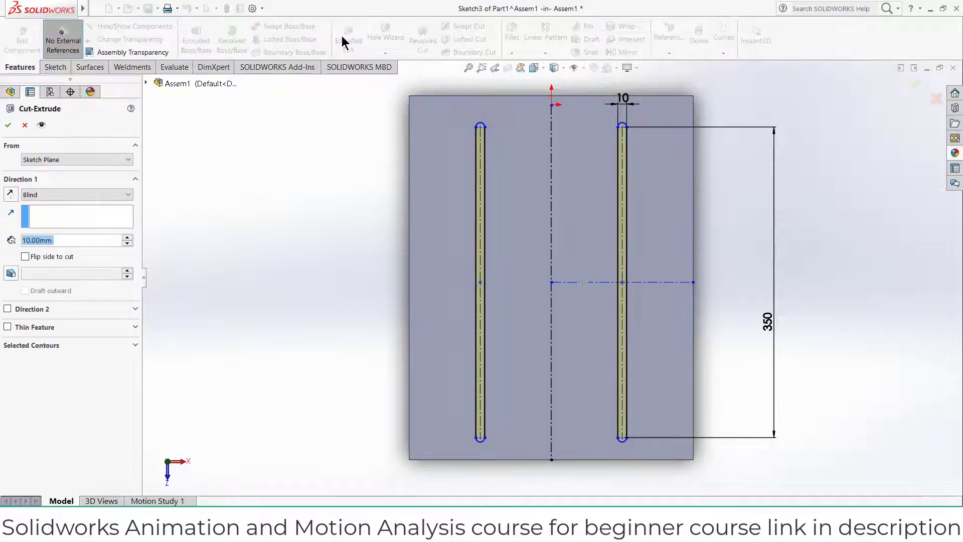
{"action": "left_click", "coordinate": [125, 196]}
{"action": "left_click", "coordinate": [120, 209]}
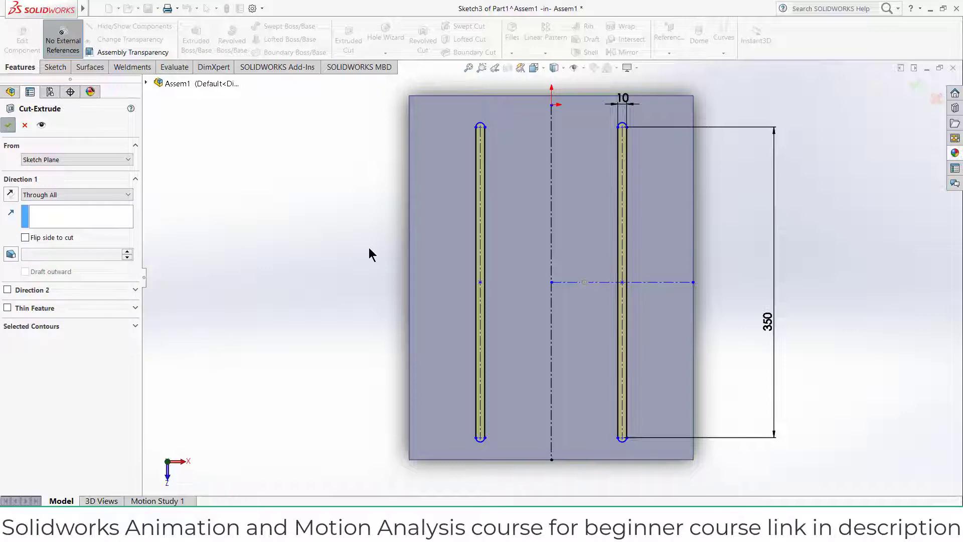
{"action": "key", "text": "Return"}
- Finish editing the box part and insert a new part into the assembly, placed on the Right Plane
{"action": "middle_click_drag", "start_coordinate": [627, 330], "coordinate": [639, 216]}
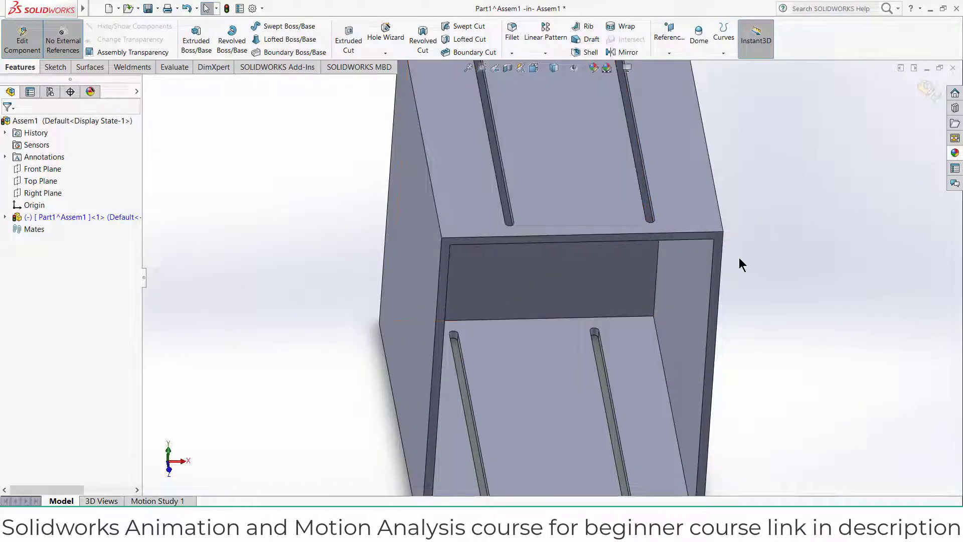
{"action": "key", "text": "f"}
{"action": "middle_click_drag", "start_coordinate": [676, 283], "coordinate": [704, 164]}
{"action": "middle_click_drag", "start_coordinate": [564, 175], "coordinate": [538, 314]}
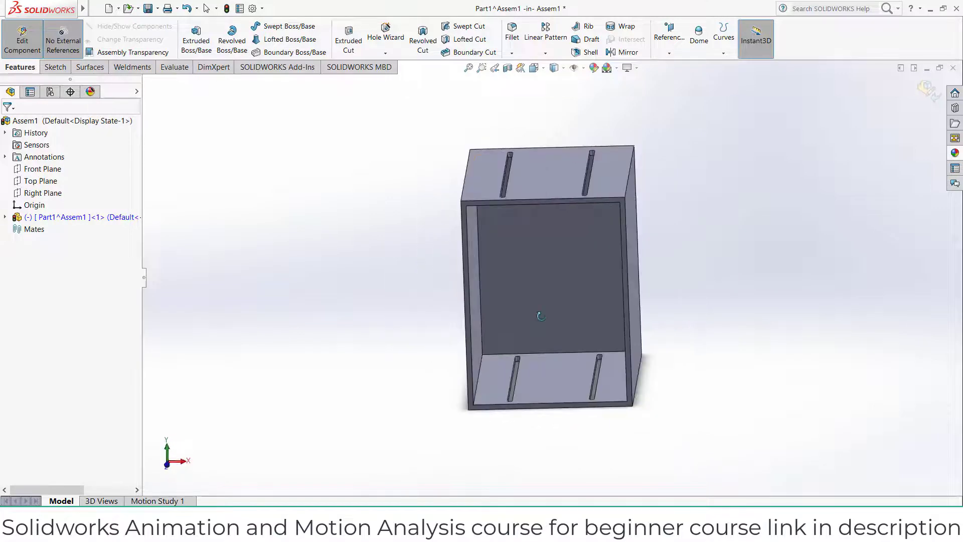
{"action": "middle_click_drag", "start_coordinate": [277, 230], "coordinate": [293, 263]}
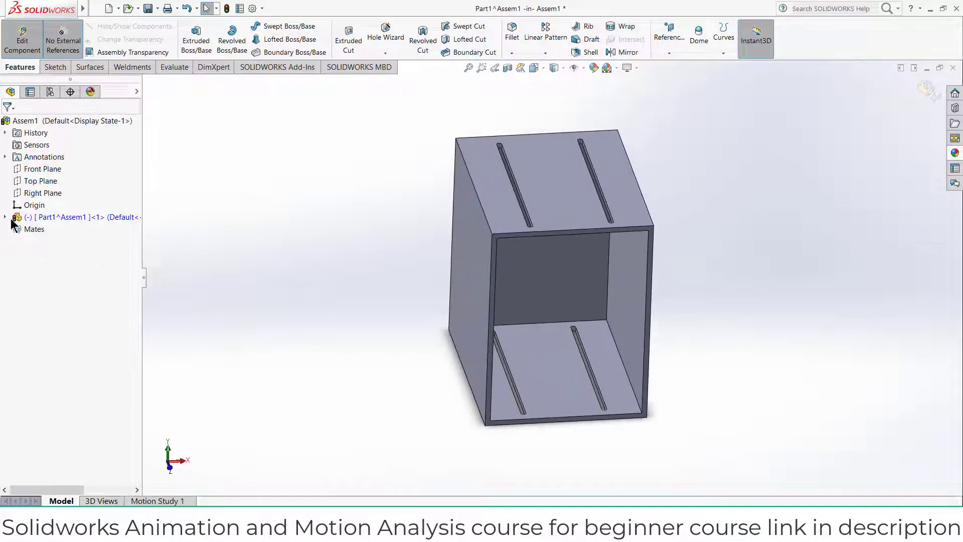
{"action": "left_click", "coordinate": [926, 92]}
{"action": "left_click", "coordinate": [74, 53]}
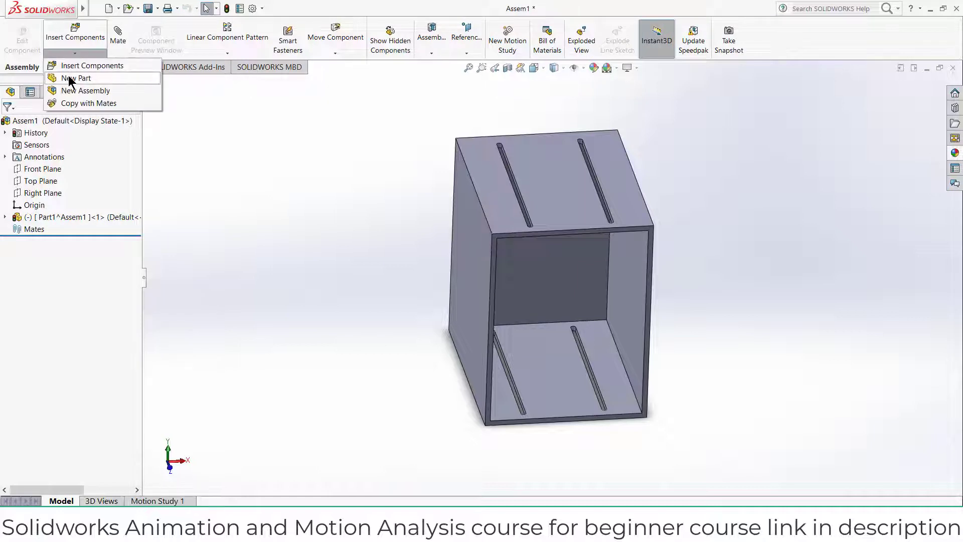
{"action": "left_click", "coordinate": [71, 79]}
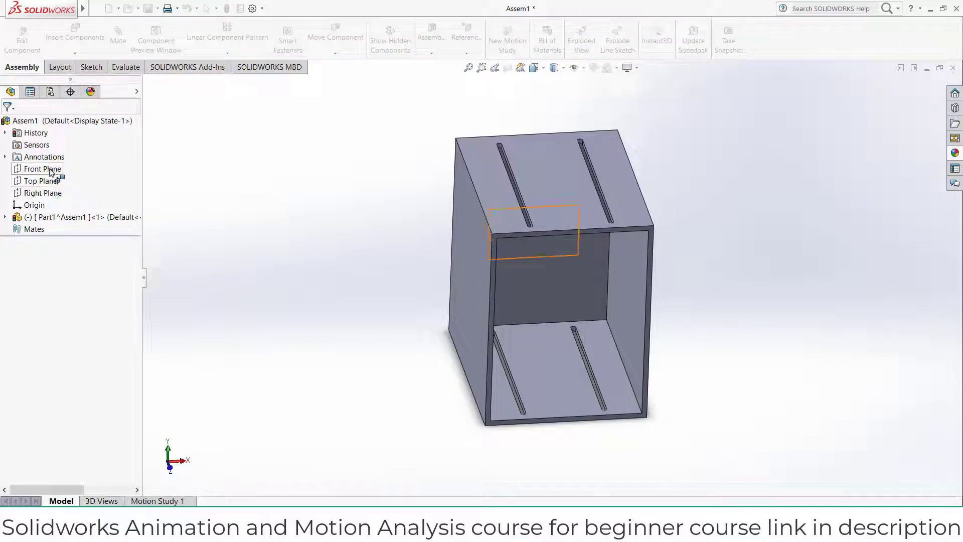
{"action": "left_click", "coordinate": [50, 194]}
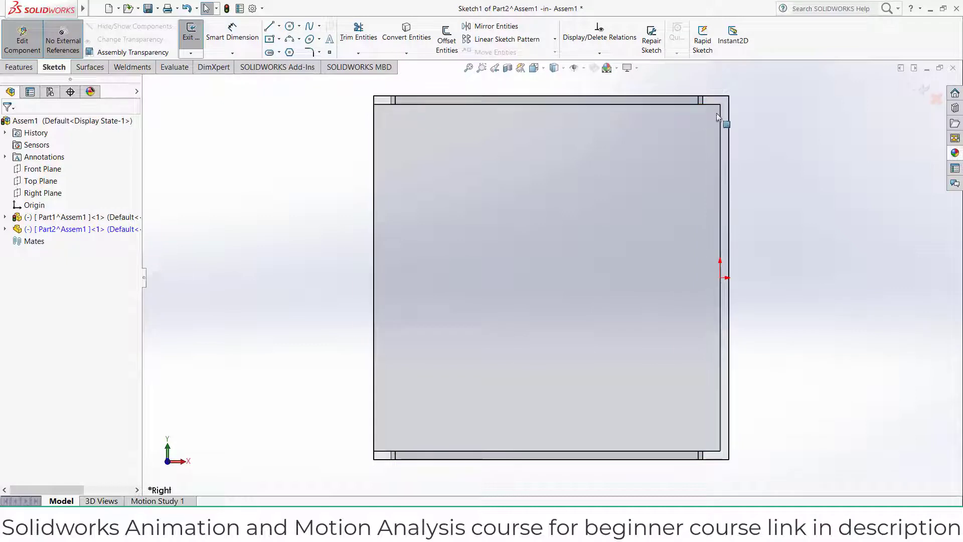
{"action": "key", "text": "l"}
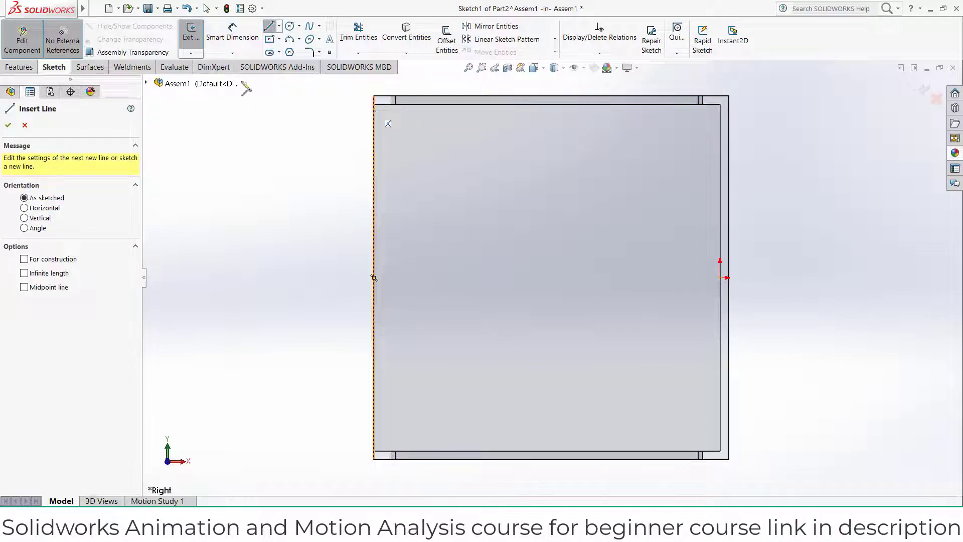
{"action": "left_click", "coordinate": [72, 45]}
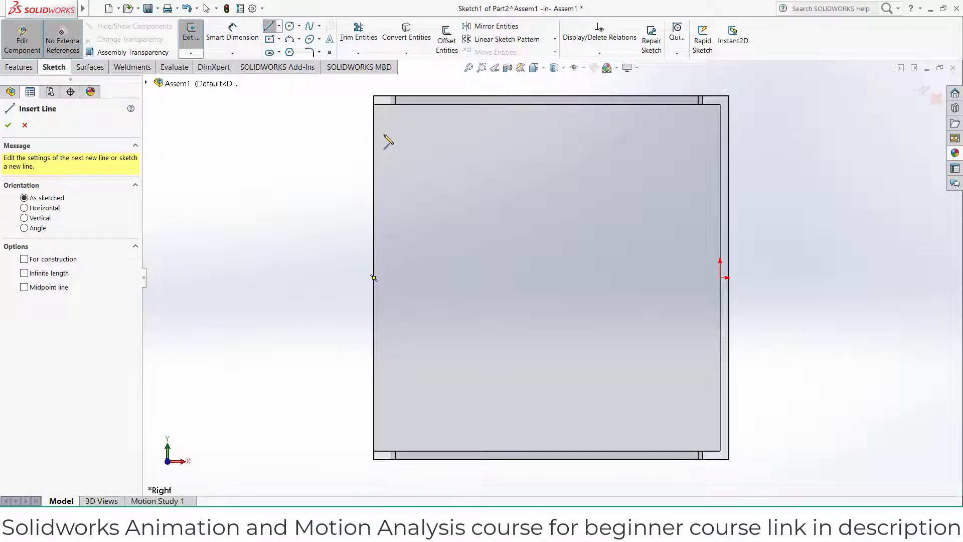
{"action": "left_click", "coordinate": [374, 109]}
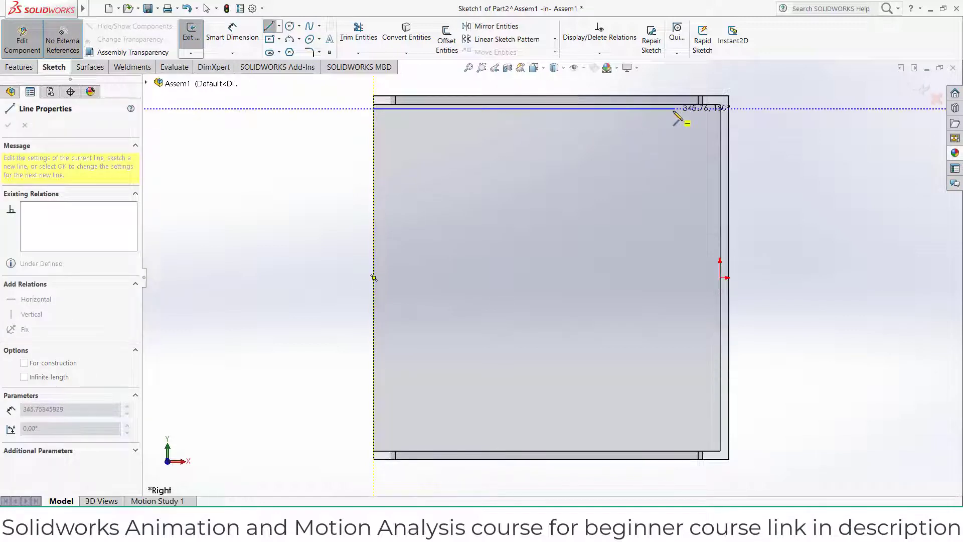
{"action": "key", "text": "Escape"}
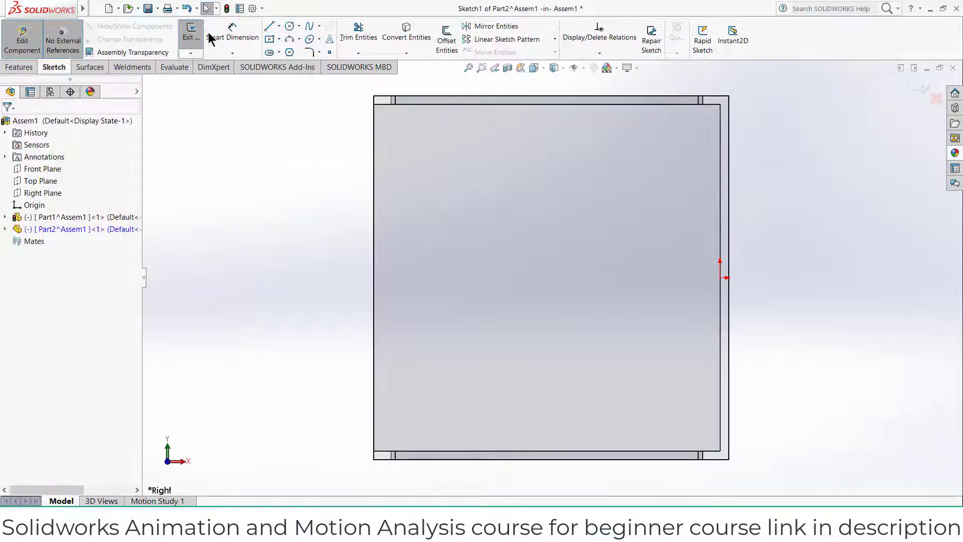
- Sketch an open three-sided profile inside the box walls, with horizontal lines about 387 mm long joined by a vertical line about 383 mm long
{"action": "left_click", "coordinate": [270, 29]}
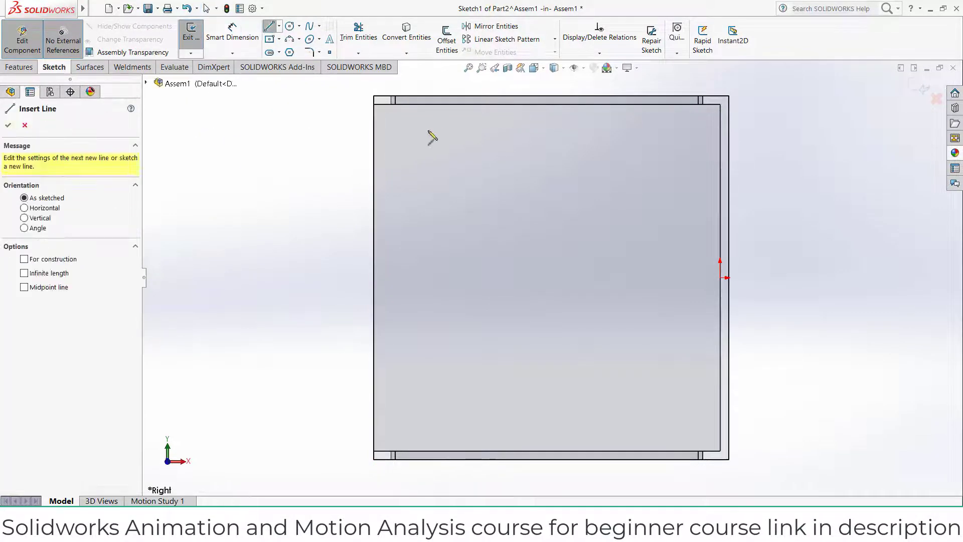
{"action": "left_click", "coordinate": [374, 110]}
{"action": "left_click", "coordinate": [712, 110]}
{"action": "left_click", "coordinate": [712, 442]}
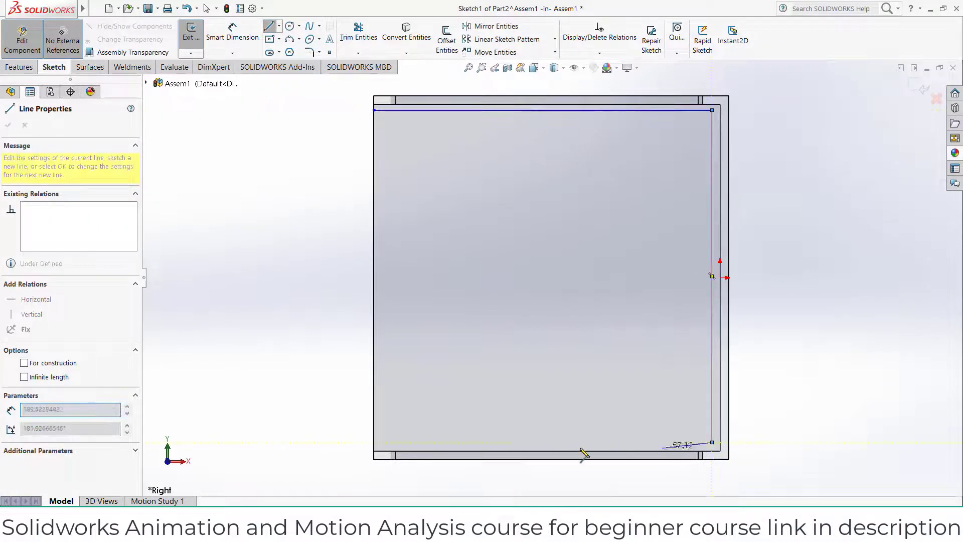
{"action": "left_click", "coordinate": [374, 441]}
{"action": "key", "text": "Escape"}
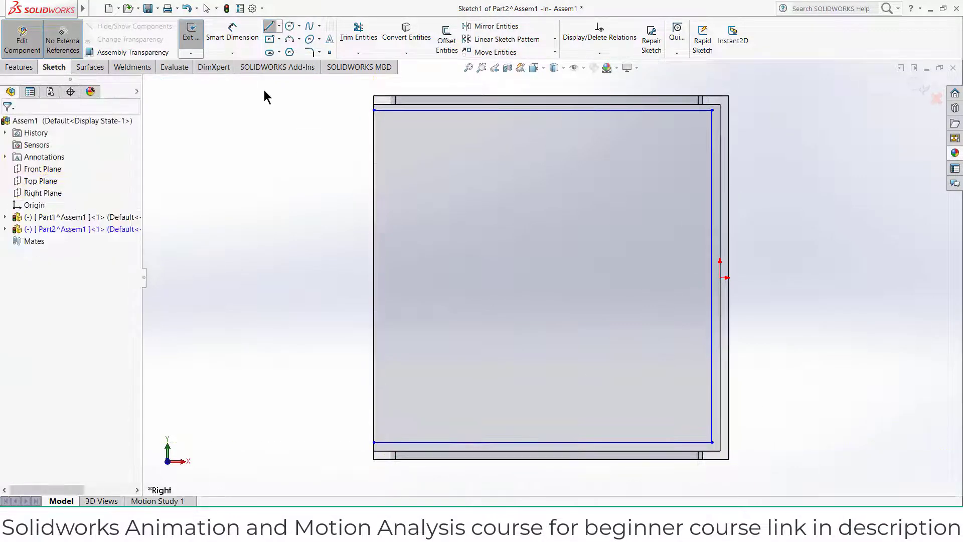
- Dimension the profile's vertical line and set its length to 380 mm
{"action": "left_click", "coordinate": [230, 30]}
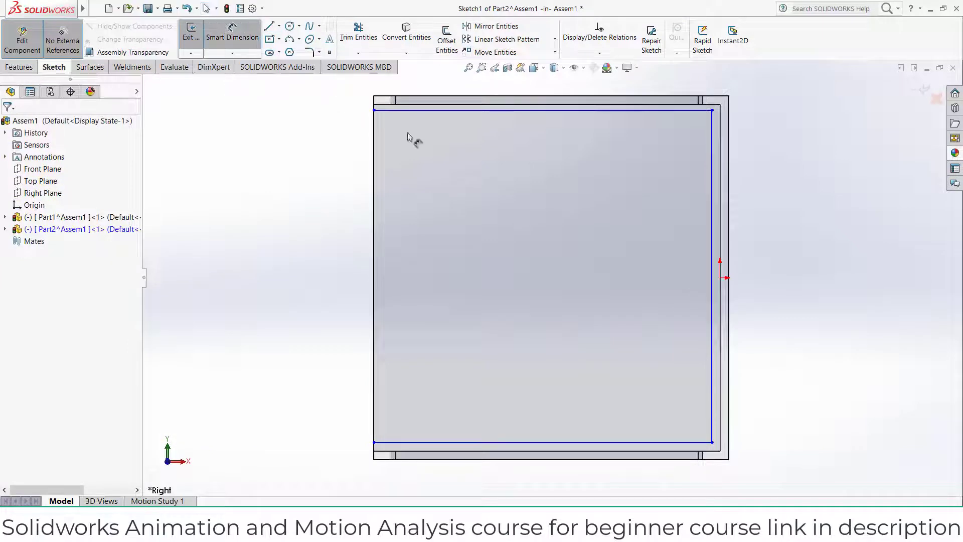
{"action": "left_click", "coordinate": [712, 264]}
{"action": "left_click", "coordinate": [324, 241]}
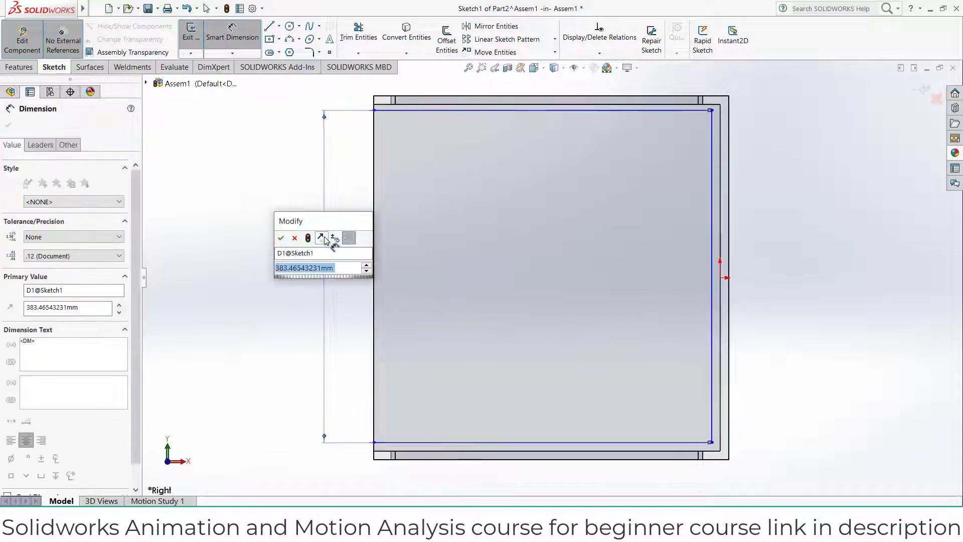
{"action": "type", "text": "380"}
{"action": "key", "text": "Return"}
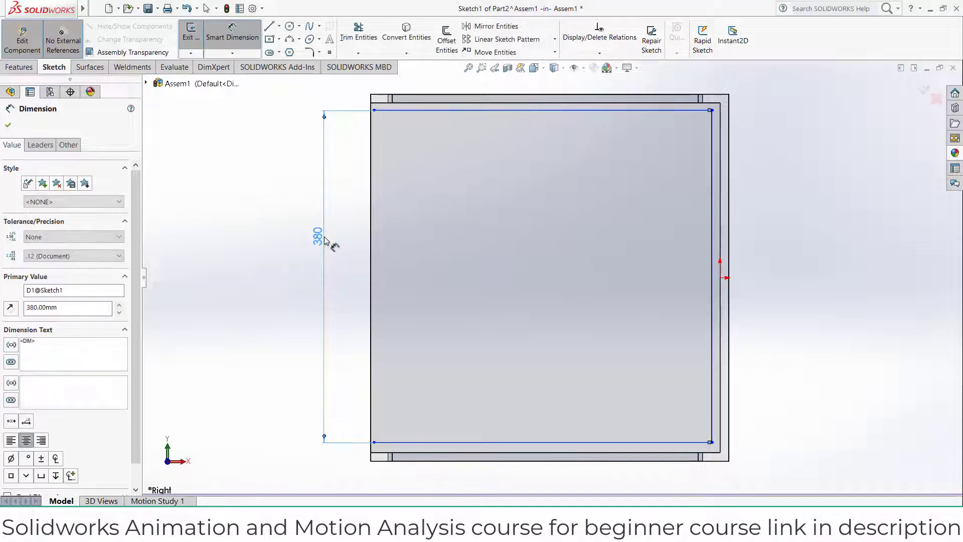
- Dimension the profile's upper horizontal line and set its length to 387 mm
{"action": "left_click", "coordinate": [646, 111]}
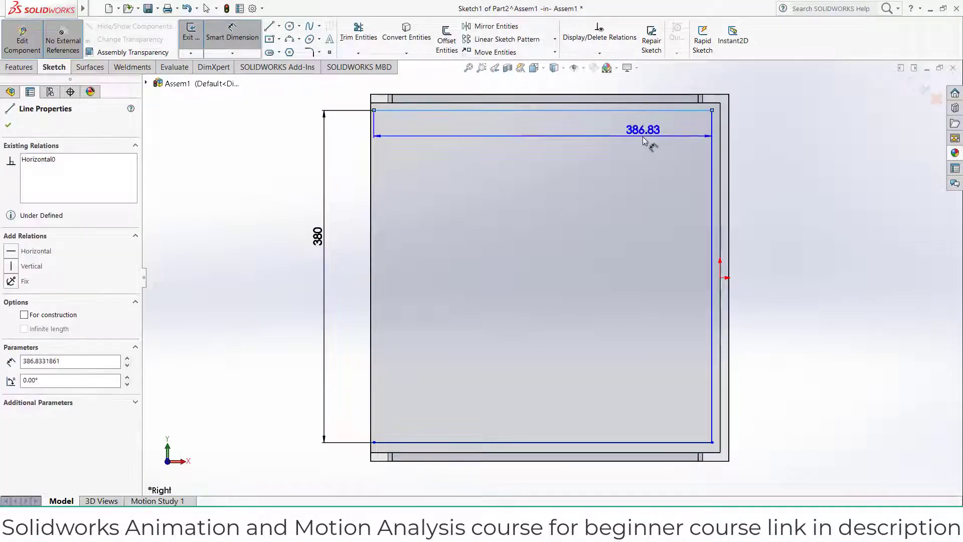
{"action": "left_click", "coordinate": [645, 140]}
{"action": "type", "text": "3"}
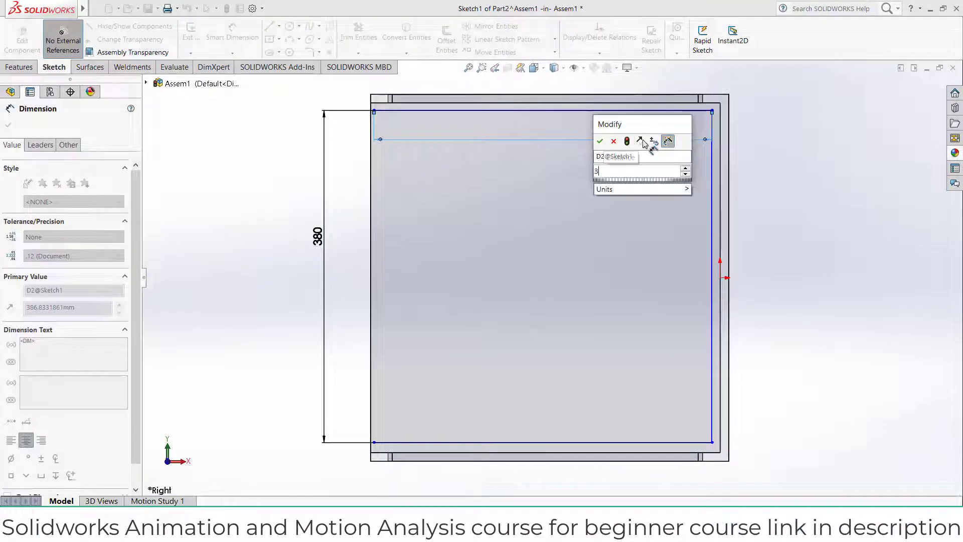
{"action": "type", "text": "87"}
{"action": "key", "text": "Escape"}
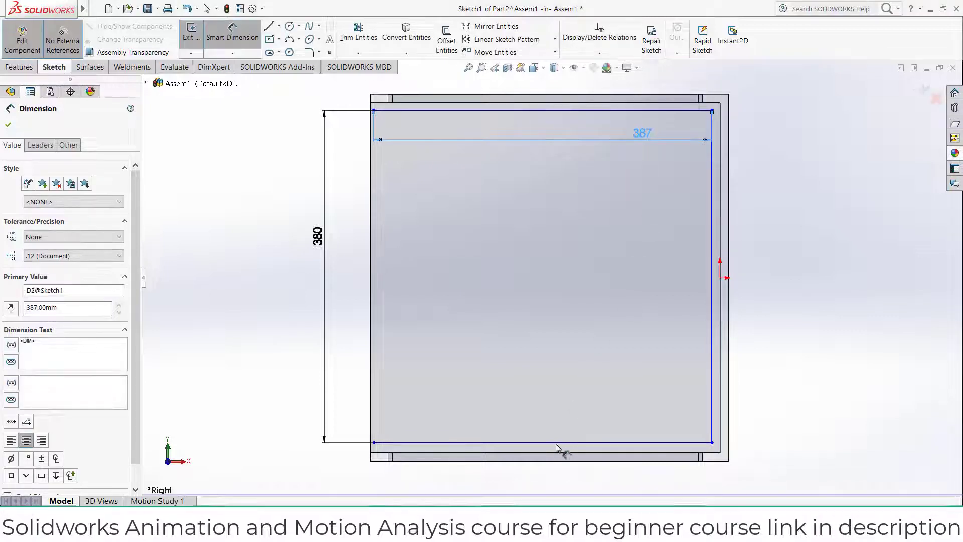
- Dimension the profile's lower horizontal line and set its length to 387 mm
{"action": "left_click", "coordinate": [560, 442]}
{"action": "left_click", "coordinate": [558, 412]}
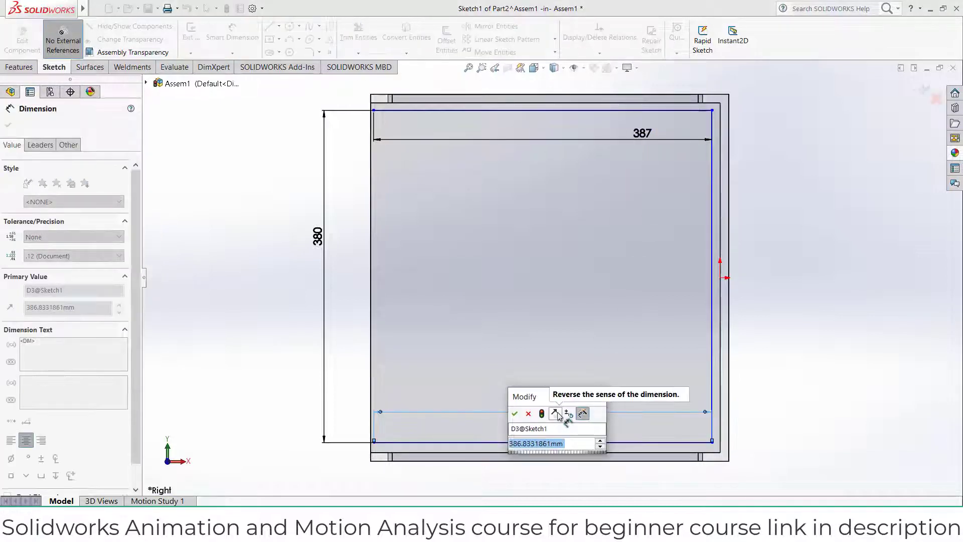
{"action": "type", "text": "387"}
{"action": "key", "text": "Return"}
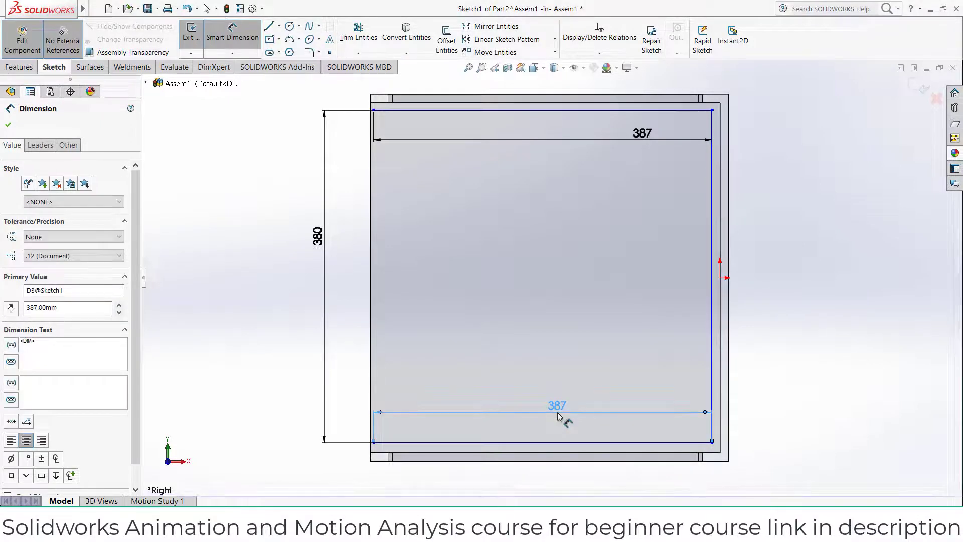
{"action": "key", "text": "Escape"}
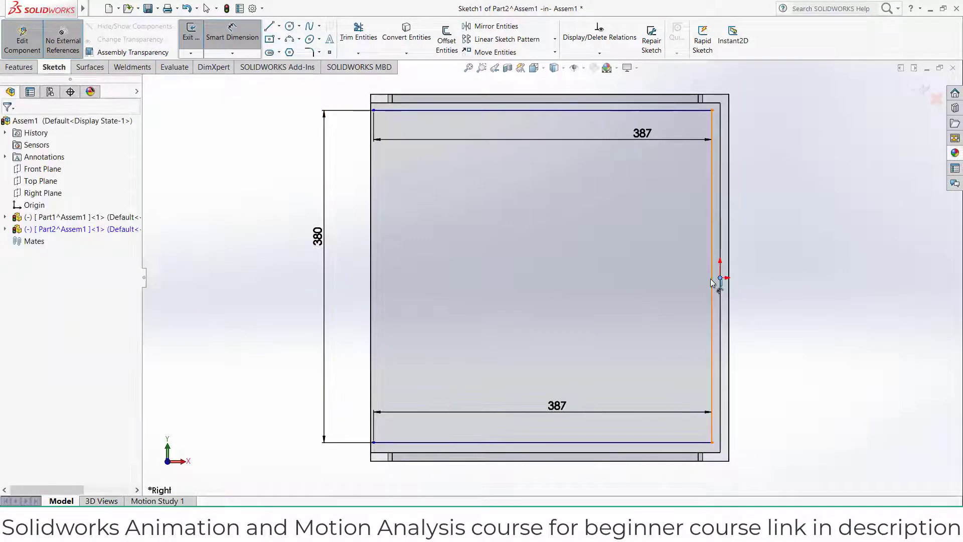
- Dimension the horizontal distance between the profile's vertical line and the origin, setting it to 9.5 mm
{"action": "left_click", "coordinate": [712, 283]}
{"action": "left_click", "coordinate": [720, 281]}
{"action": "left_click", "coordinate": [744, 243]}
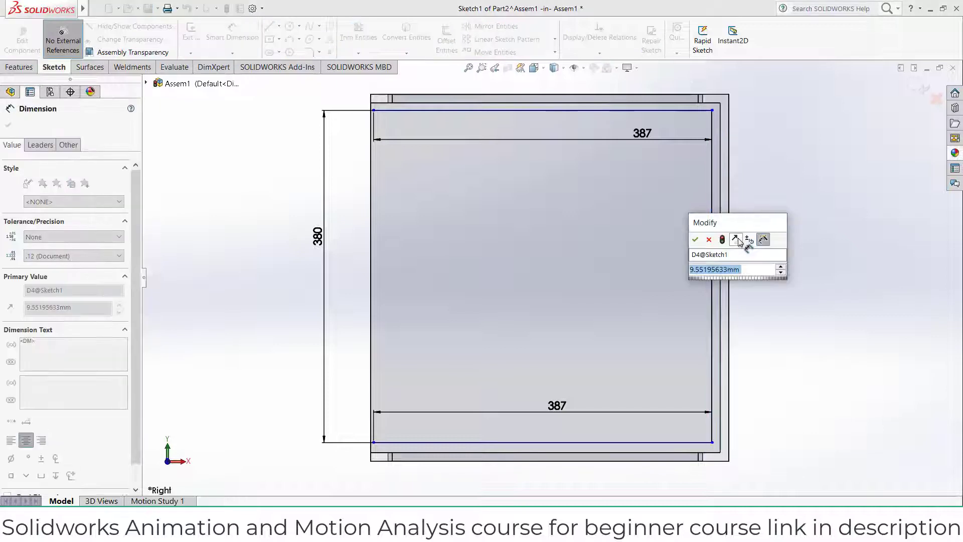
{"action": "type", "text": "9.5"}
{"action": "key", "text": "Return"}
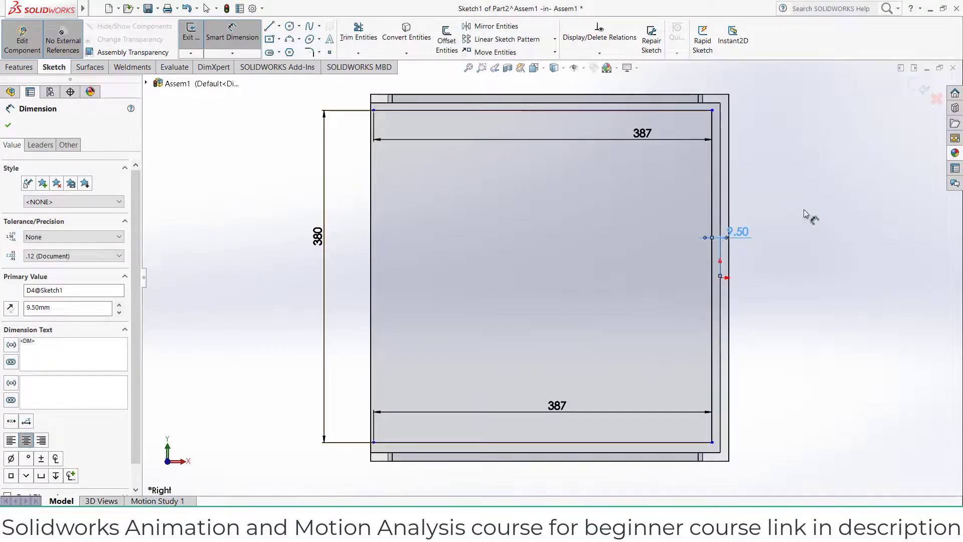
{"action": "key", "text": "Escape"}
- Dimension the vertical distance from the profile's upper corner at the back wall to the origin, setting it to 190 mm
{"action": "left_click", "coordinate": [718, 276]}
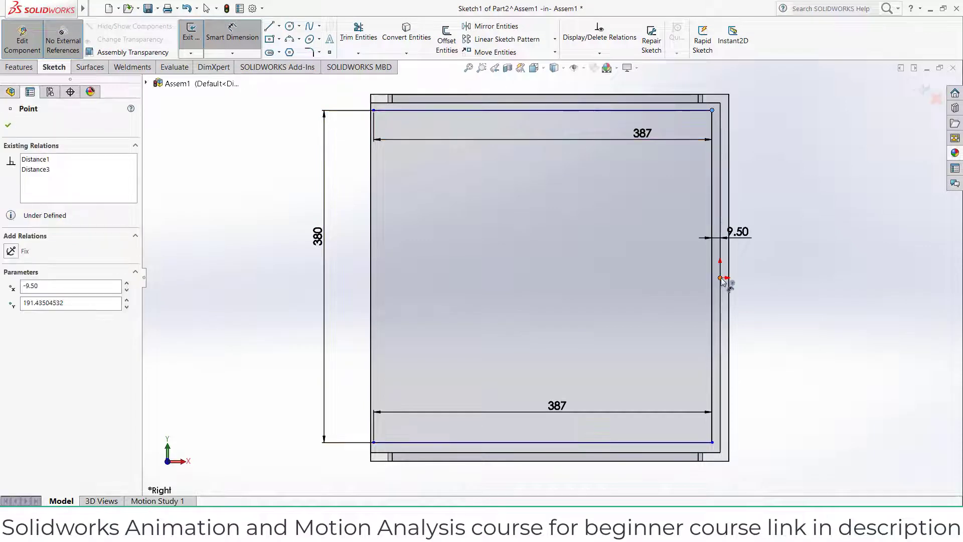
{"action": "left_click", "coordinate": [720, 277]}
{"action": "left_click", "coordinate": [656, 275]}
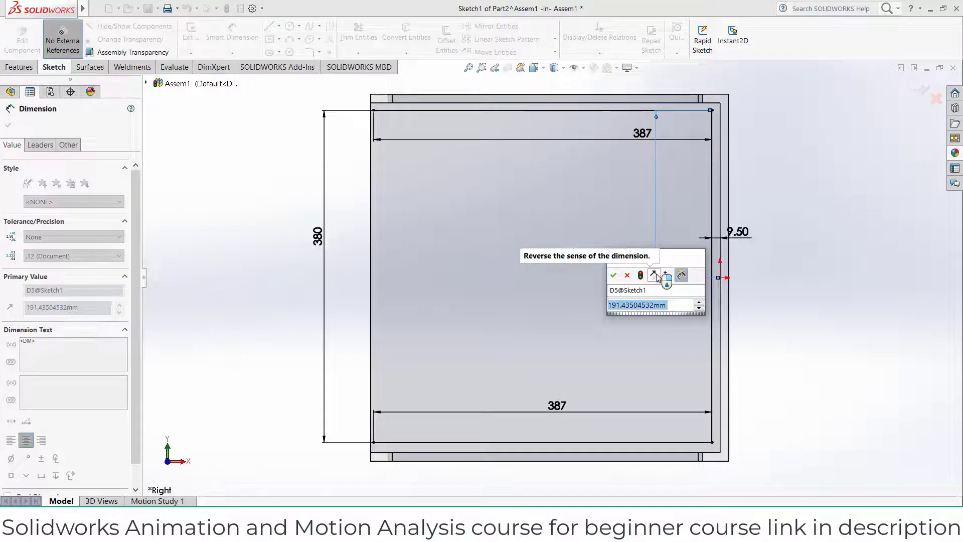
{"action": "type", "text": "190"}
{"action": "key", "text": "Return"}
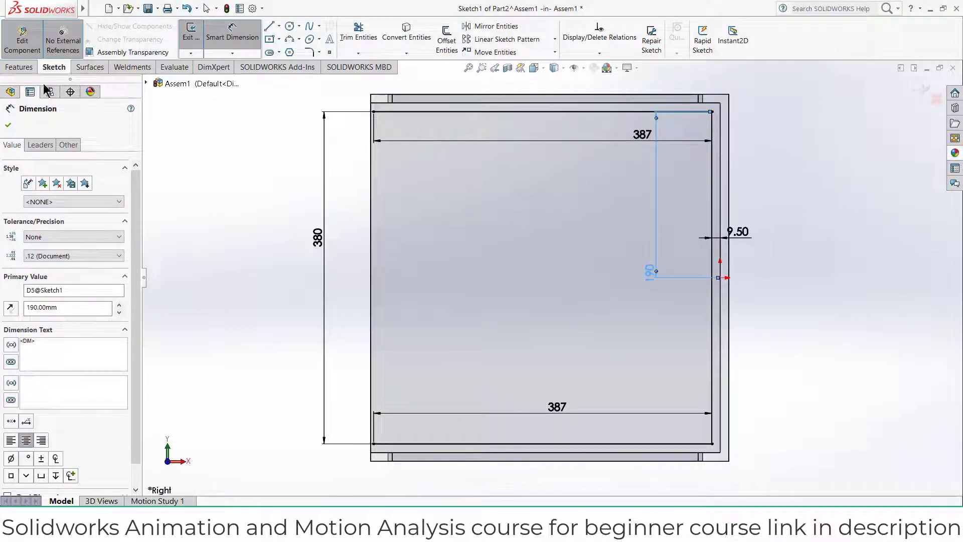
{"action": "left_click", "coordinate": [8, 125]}
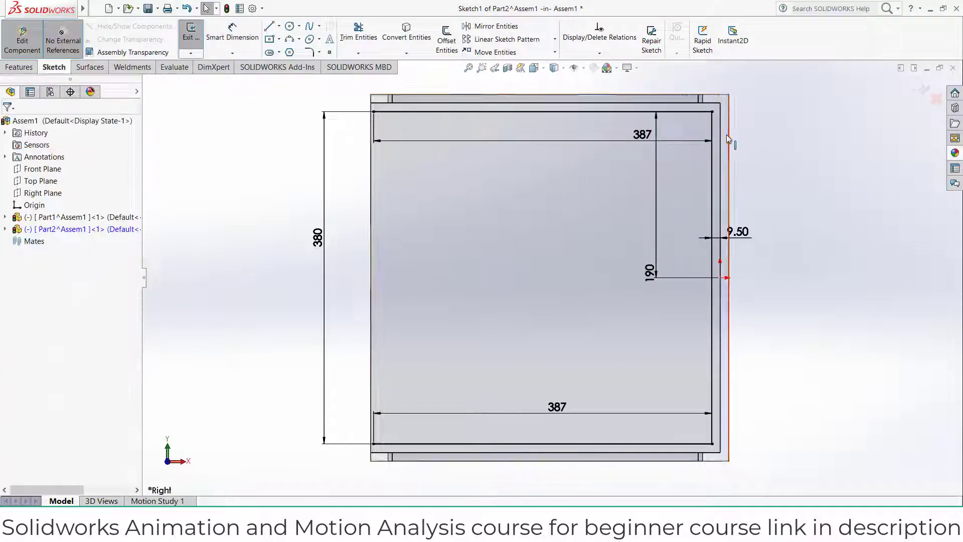
- Extrude the open profile as a thin feature with 10 mm wall thickness, using Mid Plane with a depth of 80 mm
{"action": "scroll", "coordinate": [726, 134], "scroll_direction": "down", "scroll_amount": 1}
{"action": "scroll", "coordinate": [683, 121], "scroll_direction": "up", "scroll_amount": 2}
{"action": "left_click", "coordinate": [20, 67]}
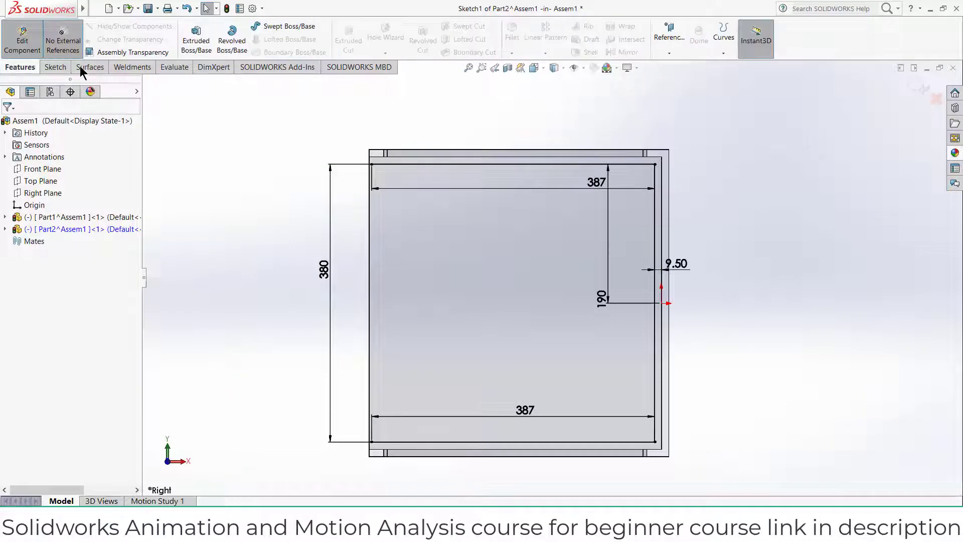
{"action": "left_click", "coordinate": [195, 39]}
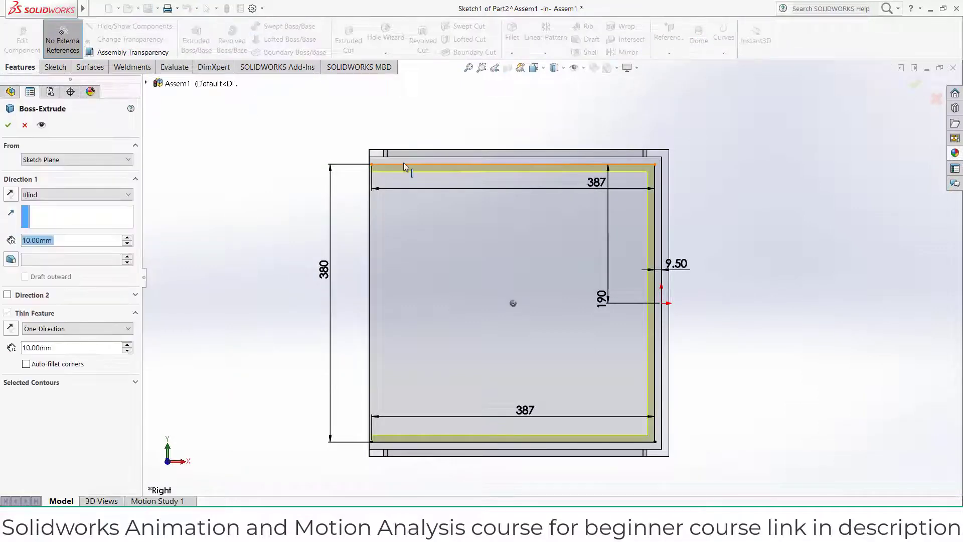
{"action": "middle_click_drag", "start_coordinate": [403, 193], "coordinate": [472, 228]}
{"action": "scroll", "coordinate": [521, 224], "scroll_direction": "down", "scroll_amount": 2}
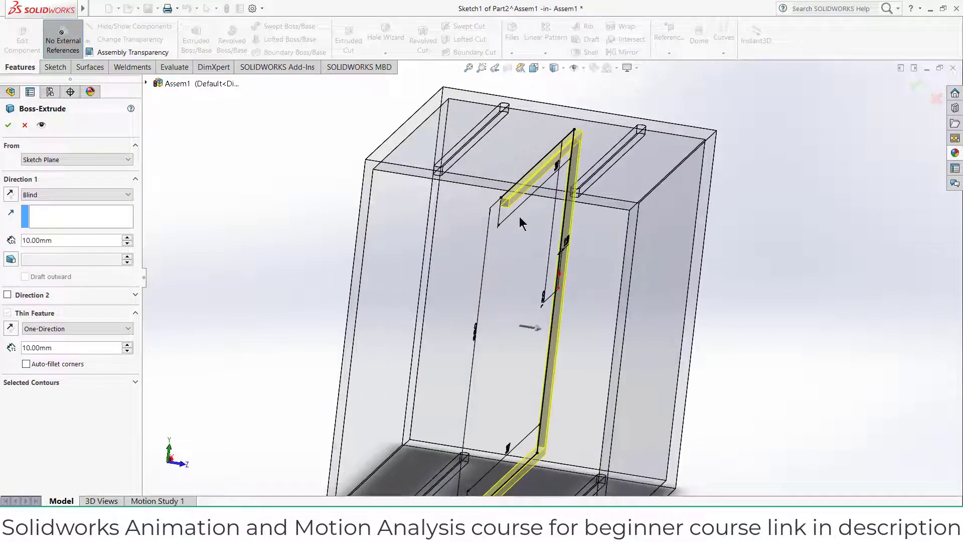
{"action": "left_click", "coordinate": [94, 195]}
{"action": "left_click", "coordinate": [84, 249]}
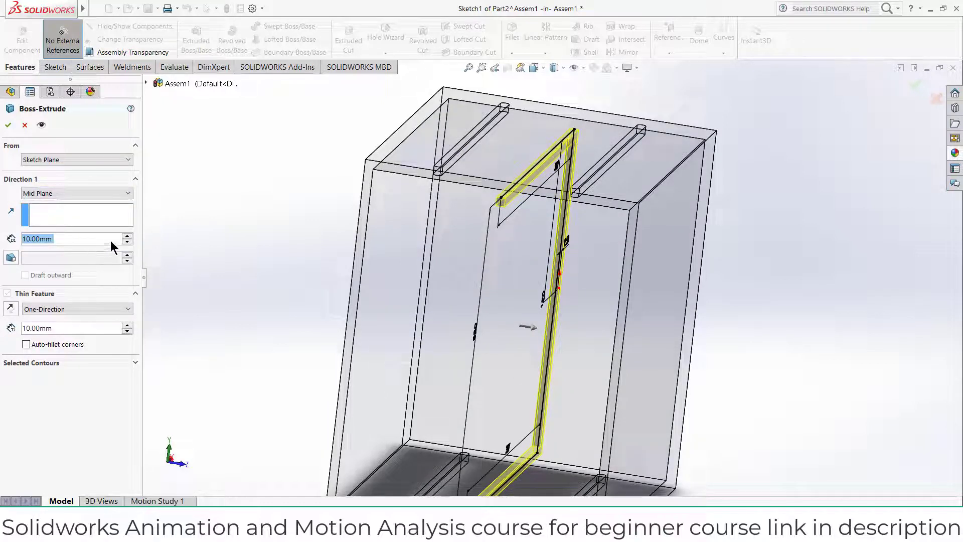
{"action": "left_click", "coordinate": [126, 236]}
{"action": "left_click", "coordinate": [127, 236]}
{"action": "left_click", "coordinate": [127, 236]}
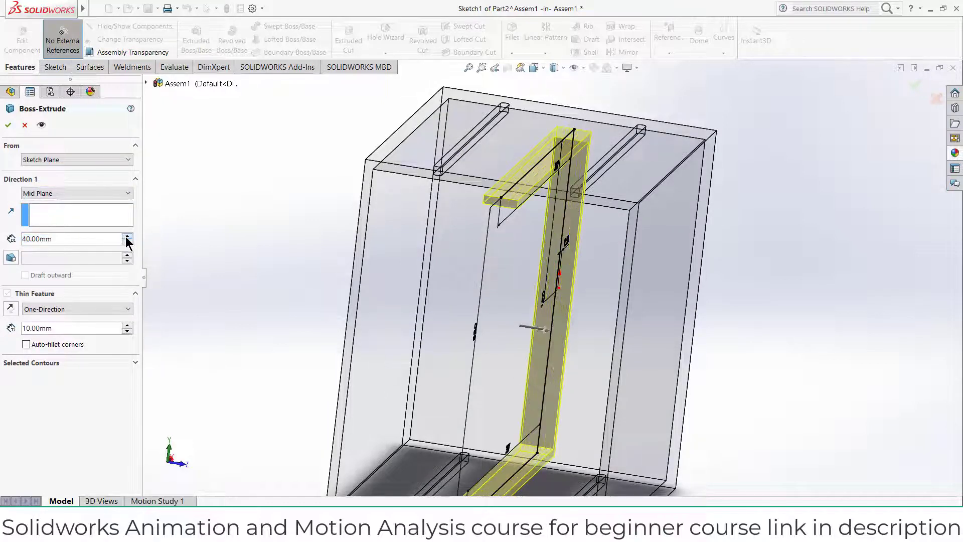
{"action": "left_click", "coordinate": [127, 236]}
{"action": "left_click", "coordinate": [126, 236]}
{"action": "left_click", "coordinate": [127, 236]}
{"action": "middle_click_drag", "start_coordinate": [249, 221], "coordinate": [116, 280]}
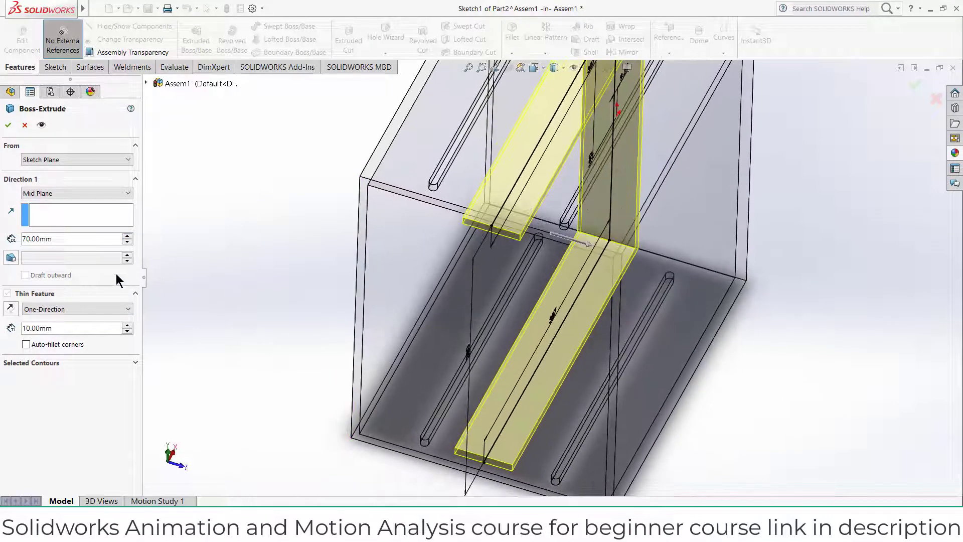
{"action": "left_click", "coordinate": [127, 236]}
{"action": "left_click", "coordinate": [8, 125]}
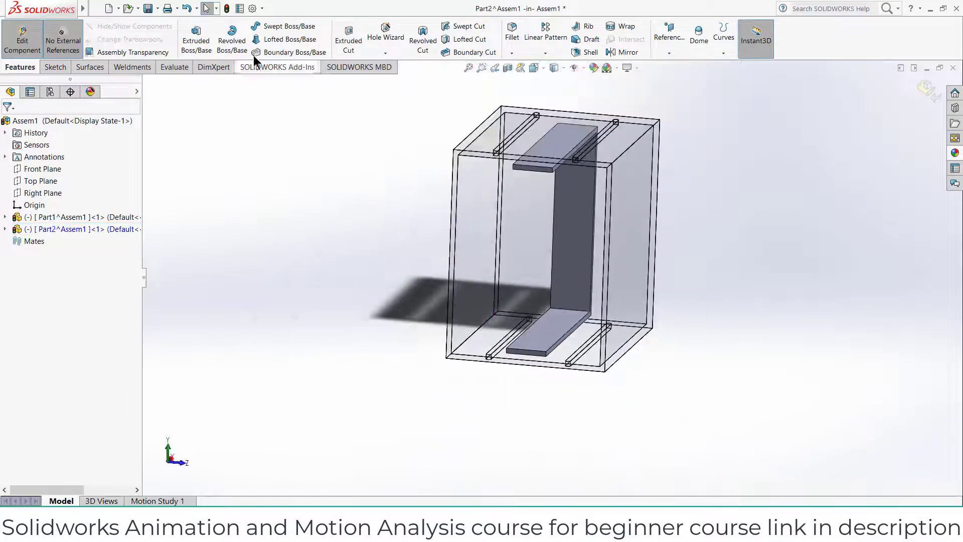
- Fillet the four corner edges at the free ends of the bracket's upper and lower arms with a 40 mm radius
{"action": "left_click", "coordinate": [549, 169]}
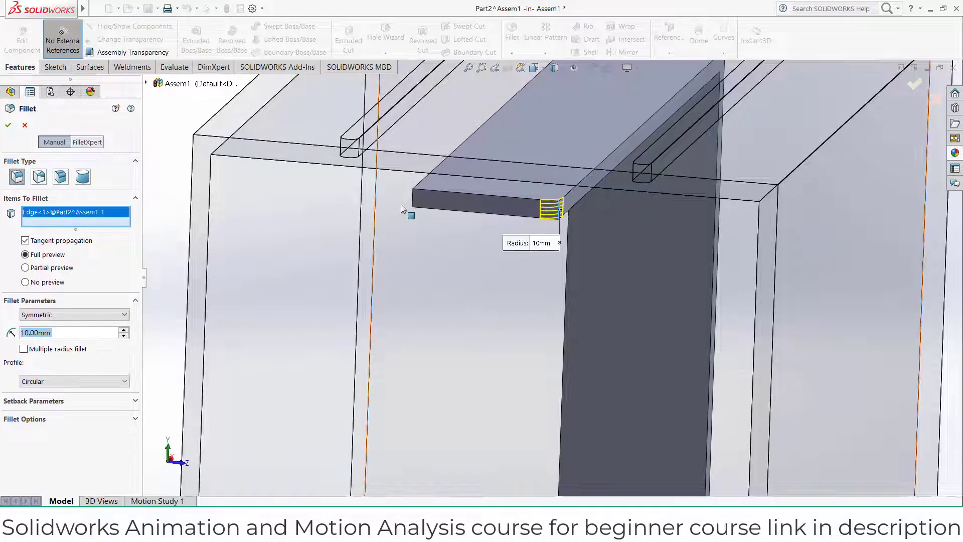
{"action": "left_click", "coordinate": [414, 195]}
{"action": "scroll", "coordinate": [463, 266], "scroll_direction": "up", "scroll_amount": 8}
{"action": "scroll", "coordinate": [544, 401], "scroll_direction": "down", "scroll_amount": 5}
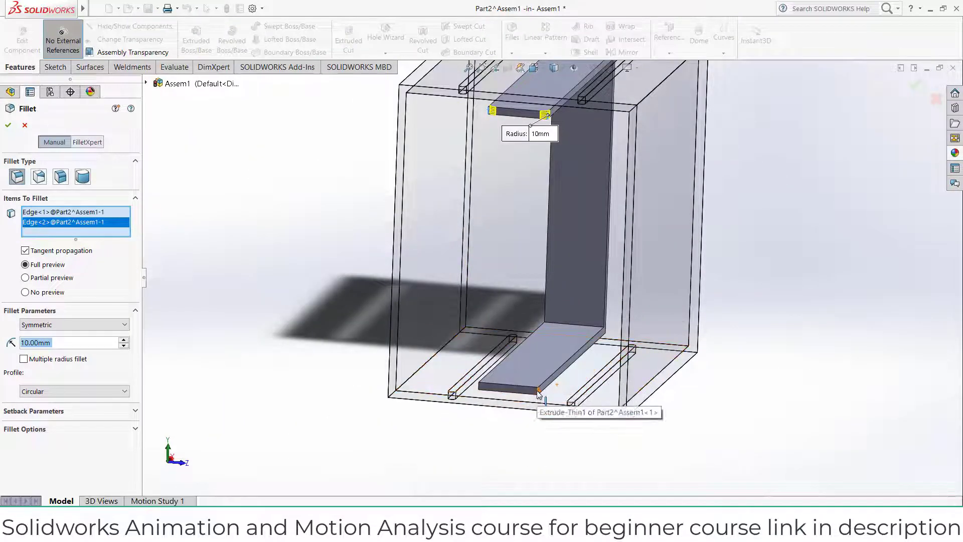
{"action": "left_click", "coordinate": [538, 392]}
{"action": "left_click", "coordinate": [479, 388]}
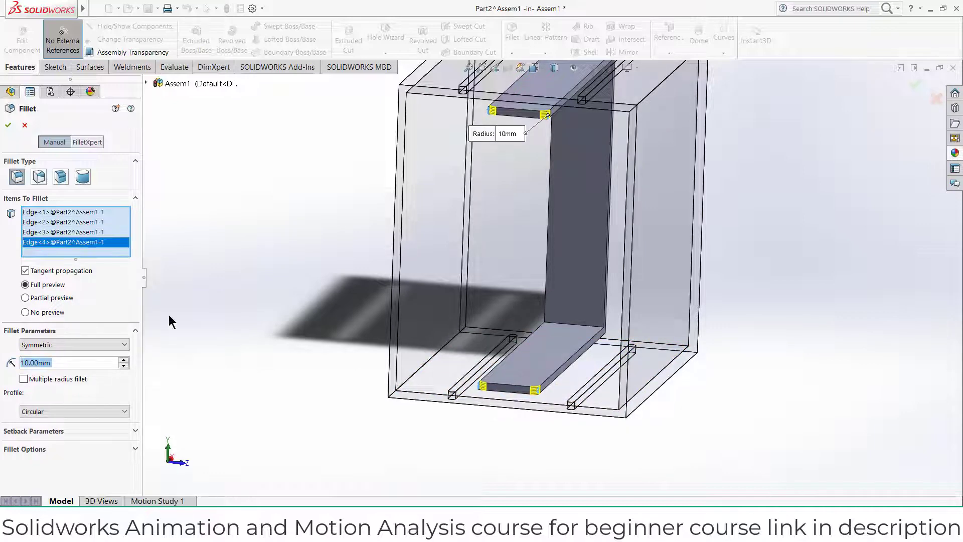
{"action": "type", "text": "40"}
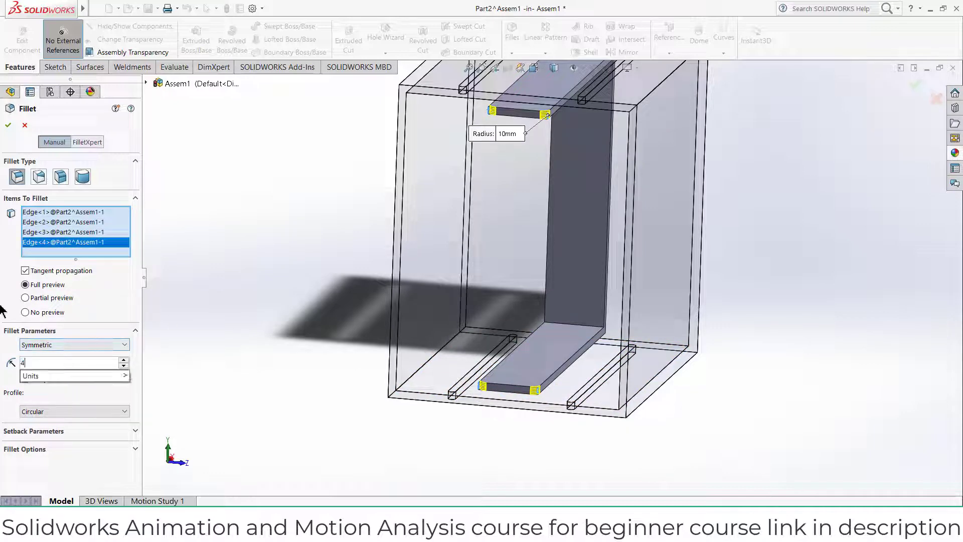
{"action": "key", "text": "Return"}
{"action": "middle_click_drag", "start_coordinate": [378, 249], "coordinate": [368, 233]}
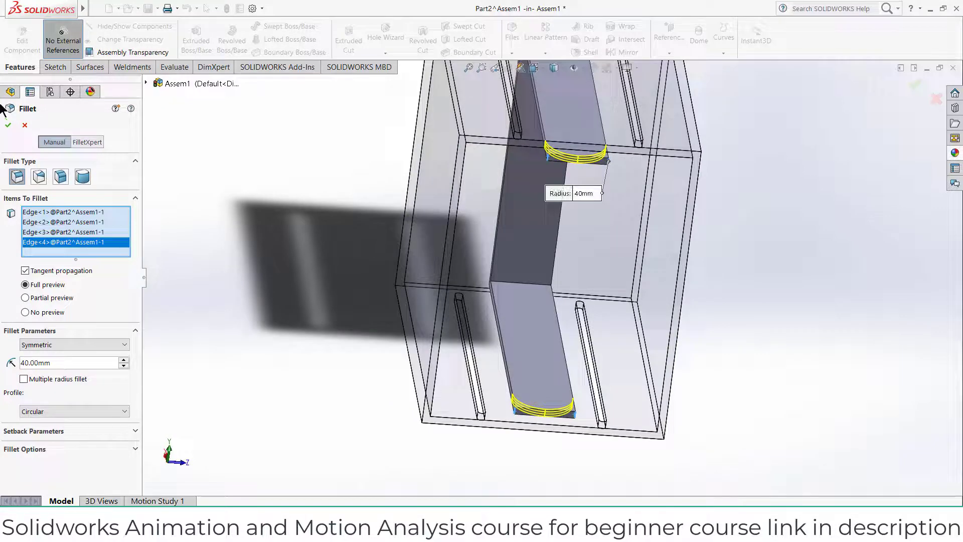
{"action": "left_click", "coordinate": [8, 126]}
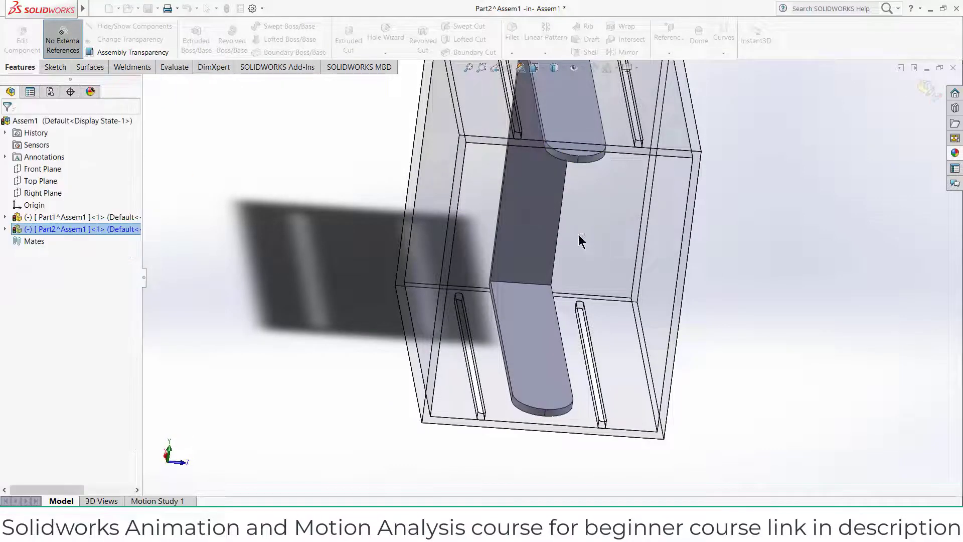
- Sketch a circle of about 17 mm radius on the upper arm's top face, centred on its rounded end
{"action": "left_click", "coordinate": [582, 152]}
{"action": "left_click", "coordinate": [622, 120]}
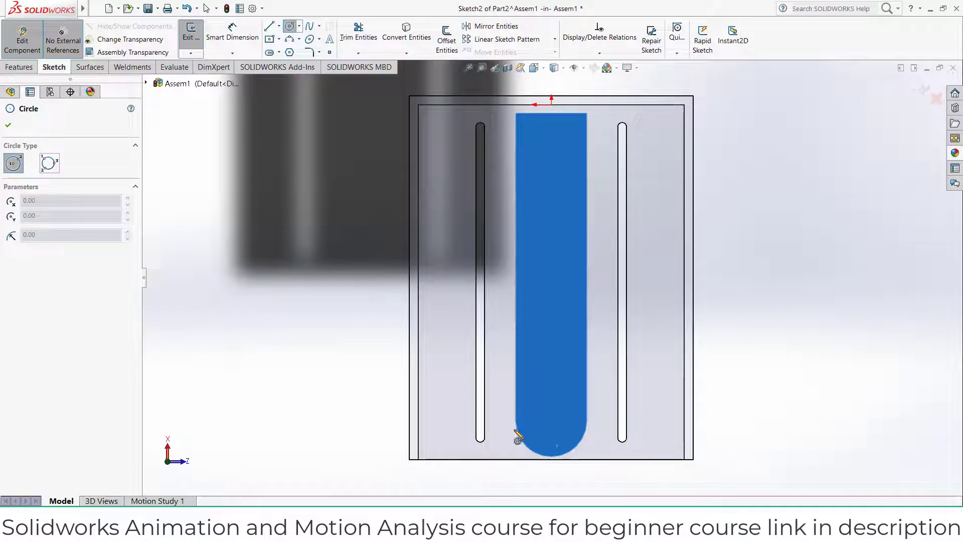
{"action": "left_click", "coordinate": [552, 422]}
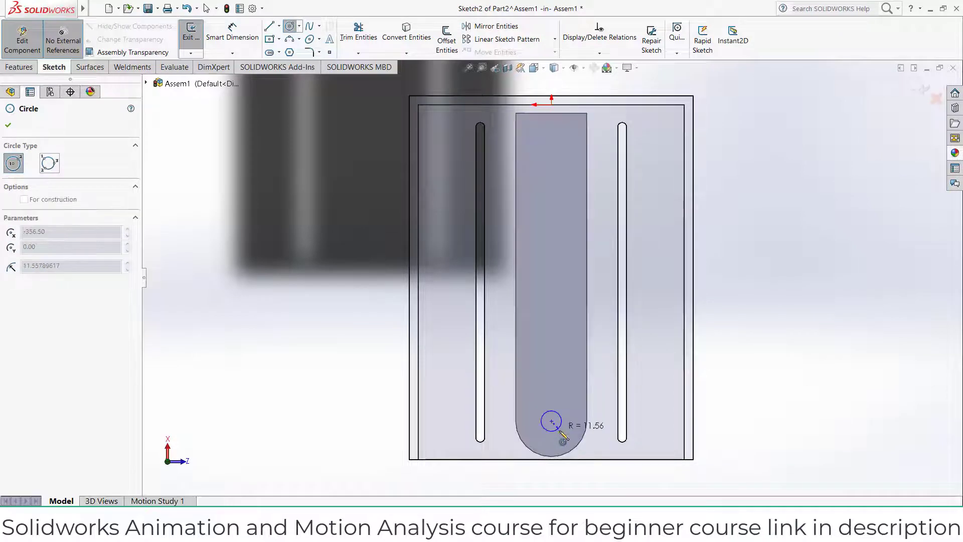
{"action": "left_click", "coordinate": [564, 440]}
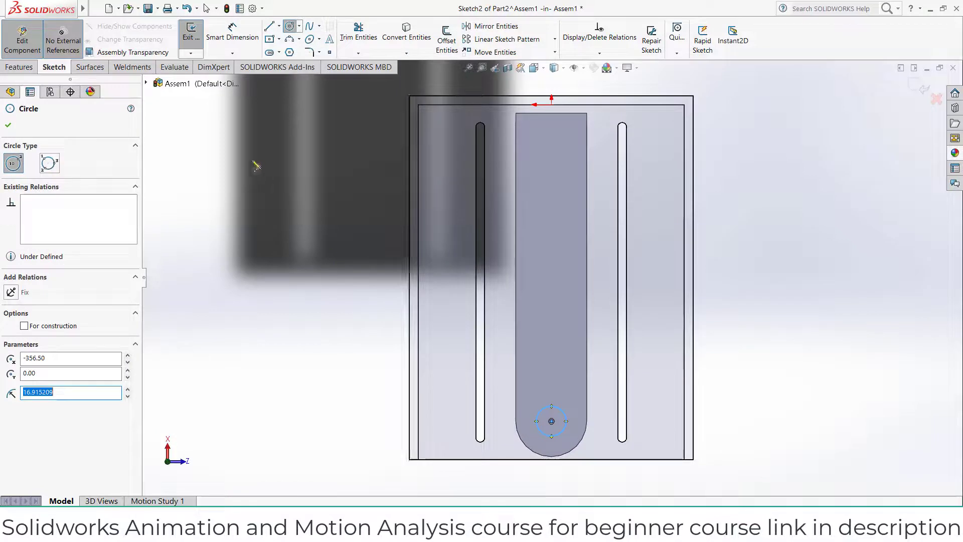
- Dimension the circle at the arm's rounded end and set its diameter to 30 mm
{"action": "left_click", "coordinate": [246, 37]}
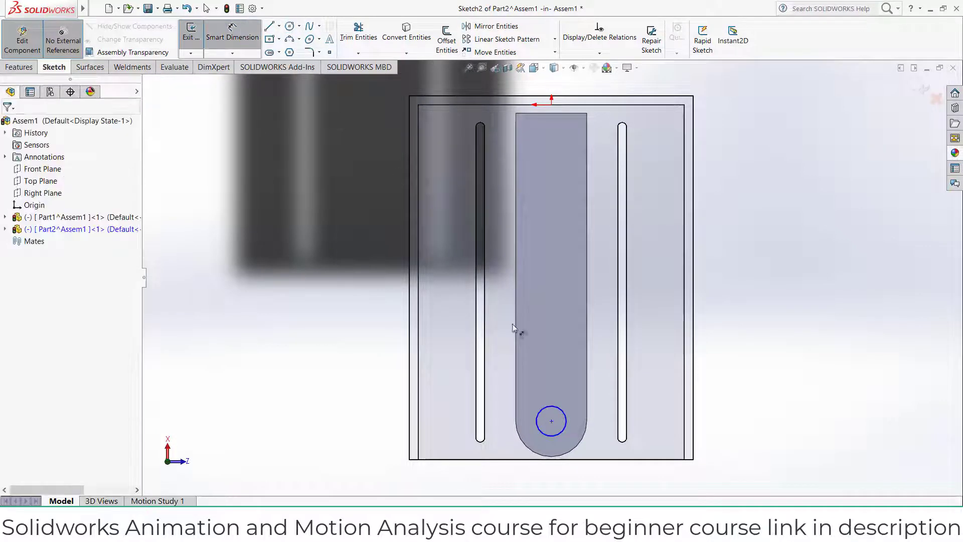
{"action": "left_click", "coordinate": [565, 409]}
{"action": "left_click", "coordinate": [734, 421]}
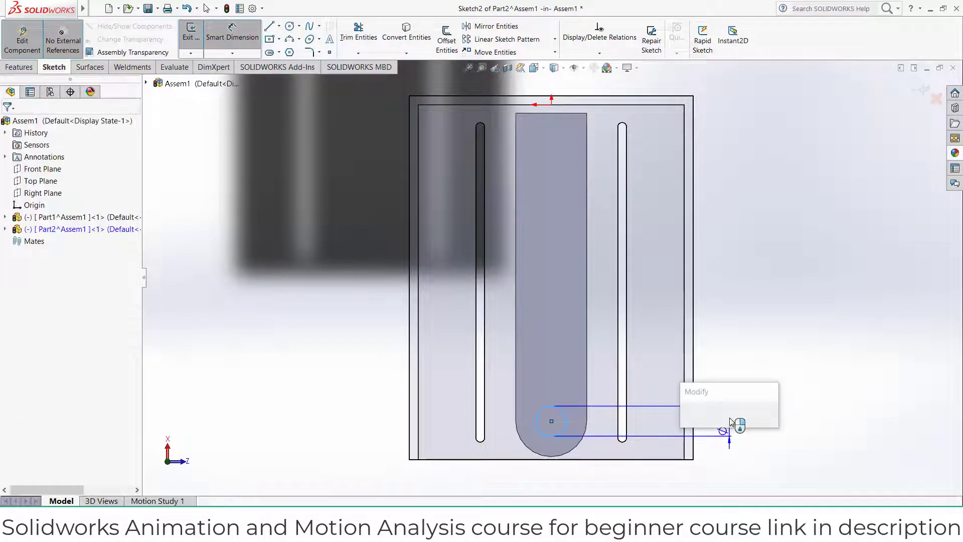
{"action": "type", "text": "30.00mm"}
{"action": "key", "text": "Return"}
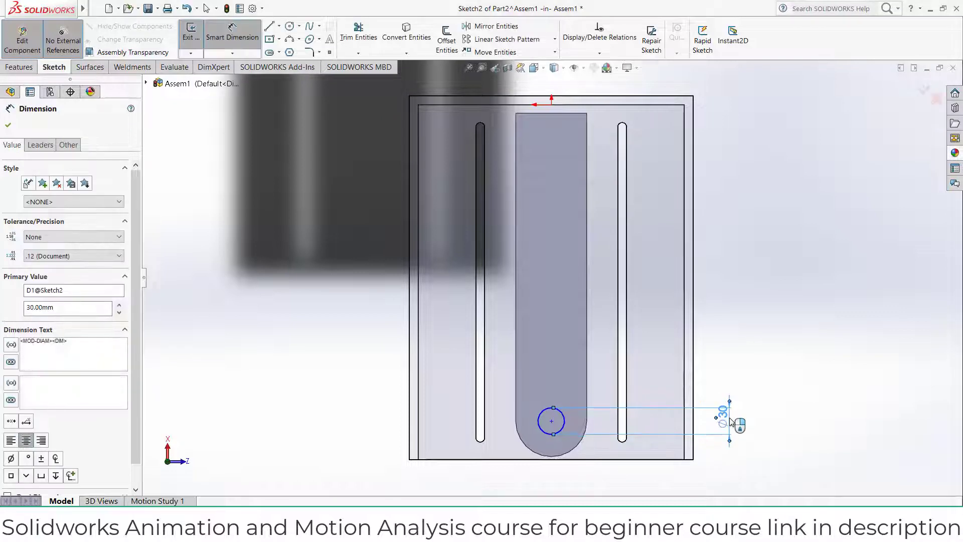
{"action": "left_click", "coordinate": [518, 427]}
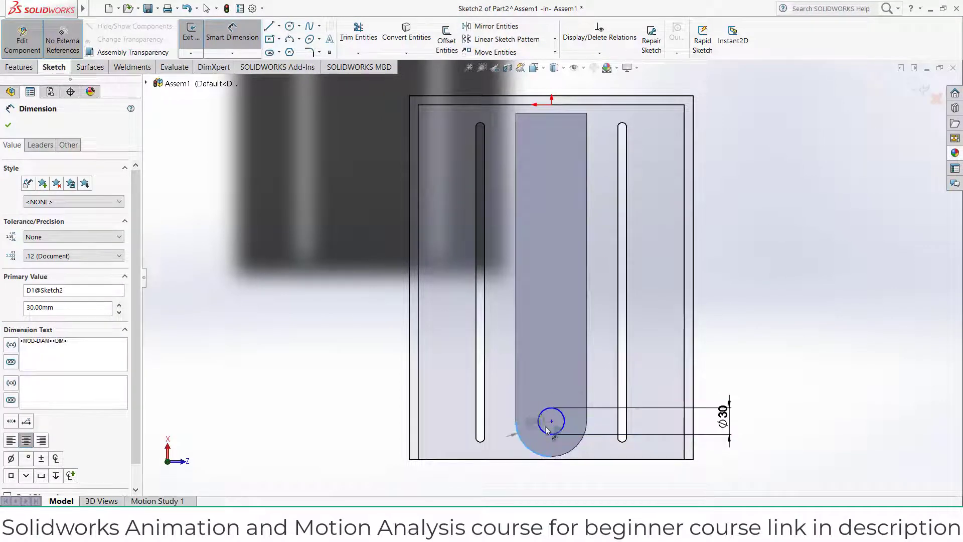
{"action": "left_click", "coordinate": [557, 375]}
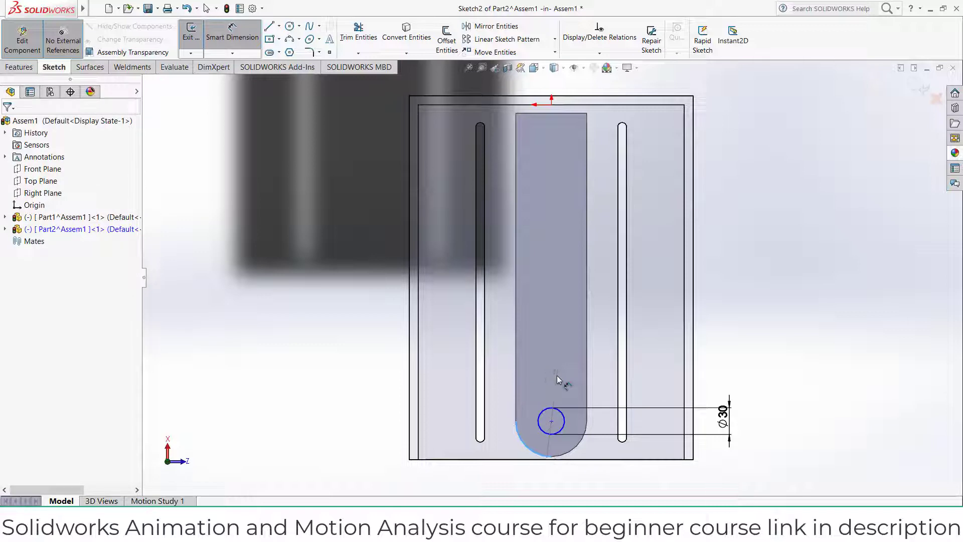
- Cut-extrude the 30 mm circle through both arms of the bracket
{"action": "left_click", "coordinate": [11, 68]}
{"action": "left_click", "coordinate": [349, 42]}
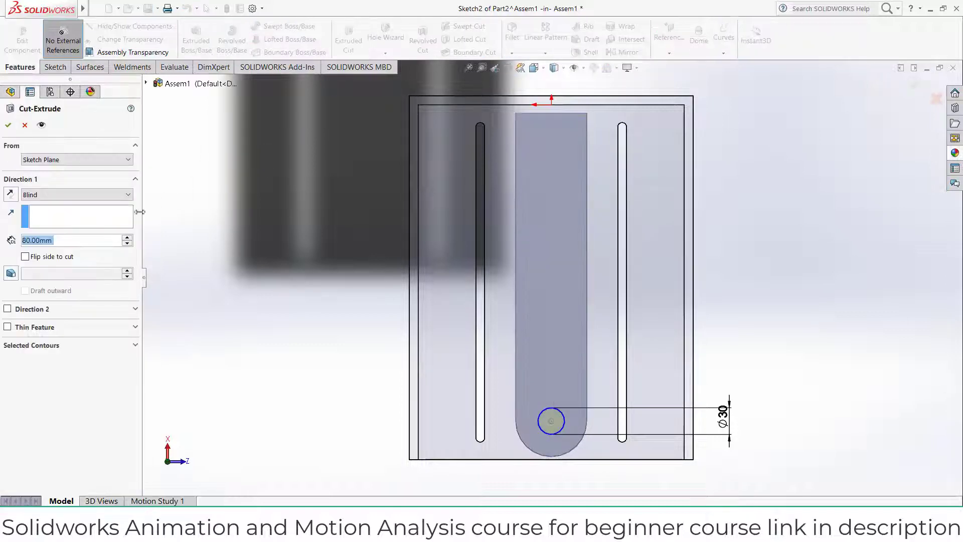
{"action": "left_click", "coordinate": [91, 198]}
{"action": "left_click", "coordinate": [88, 214]}
{"action": "left_click", "coordinate": [8, 125]}
{"action": "left_click", "coordinate": [366, 423]}
{"action": "middle_click_drag", "start_coordinate": [365, 423], "coordinate": [402, 283]}
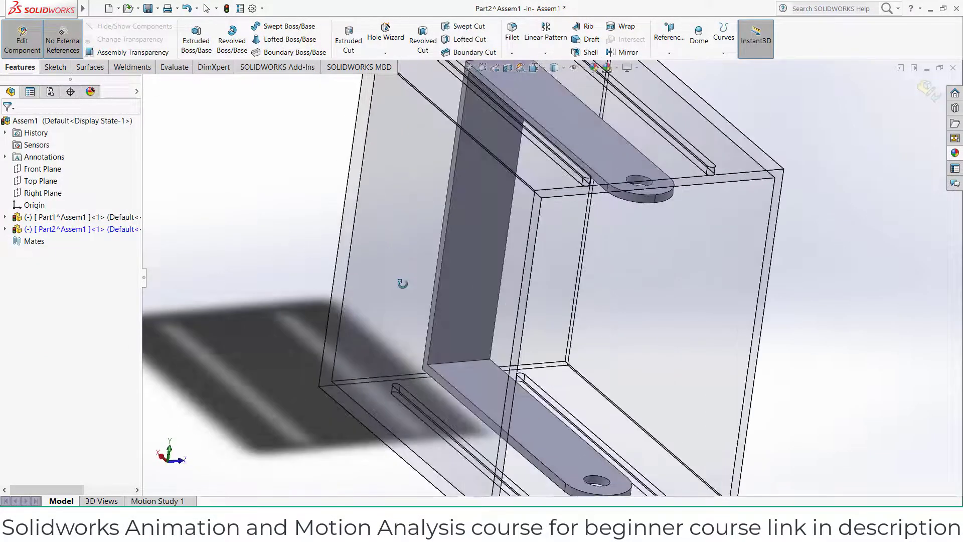
{"action": "left_click", "coordinate": [5, 229]}
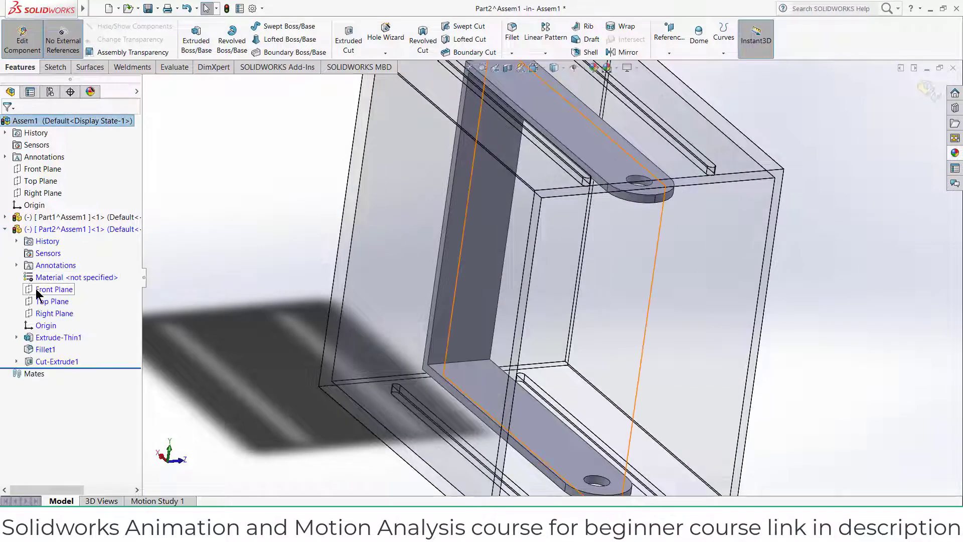
{"action": "left_click", "coordinate": [33, 289]}
{"action": "left_click", "coordinate": [46, 273]}
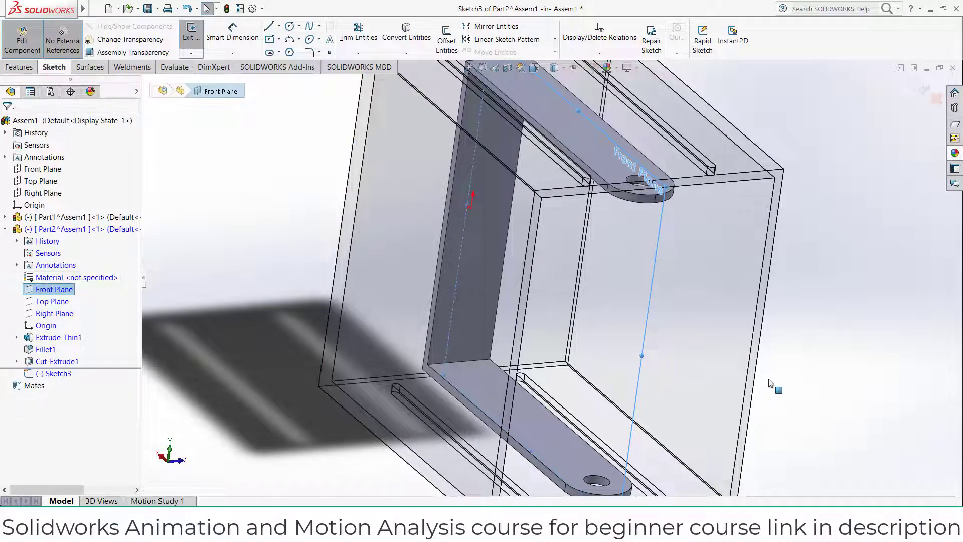
{"action": "left_click", "coordinate": [923, 89]}
- Sketch two circles on the upper arm's top face, one behind the other on its centreline near the back wall, the rear one about 16 mm in diameter
{"action": "left_click", "coordinate": [592, 118]}
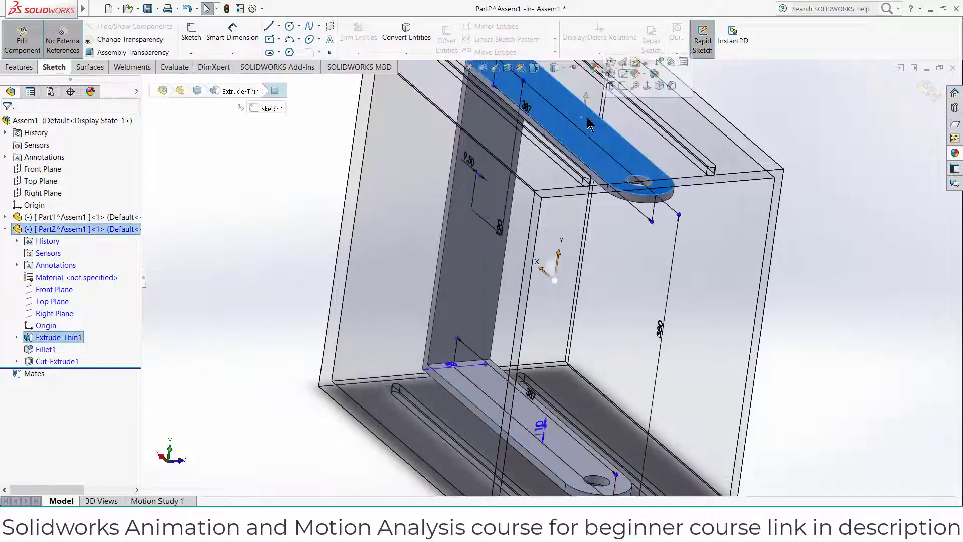
{"action": "left_click", "coordinate": [624, 89]}
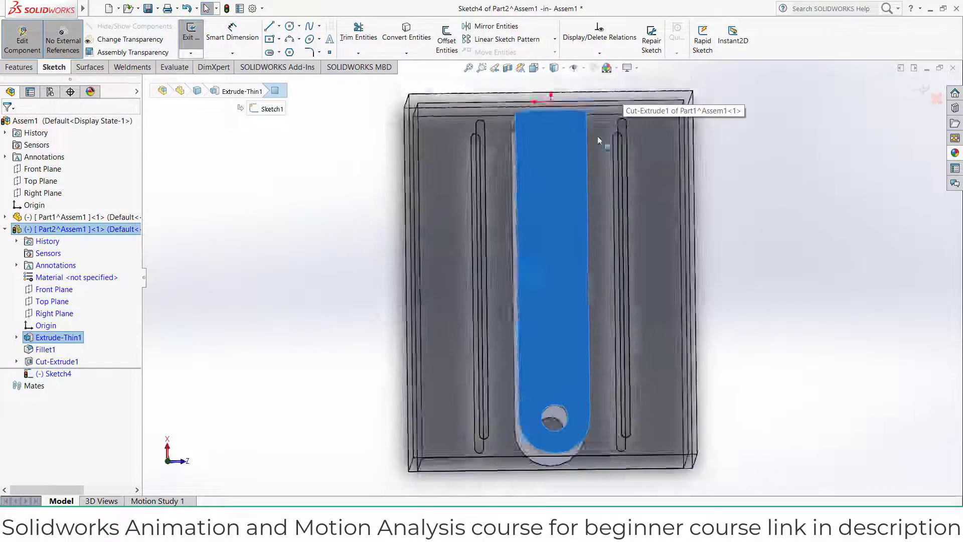
{"action": "scroll", "coordinate": [585, 151], "scroll_direction": "down", "scroll_amount": 2}
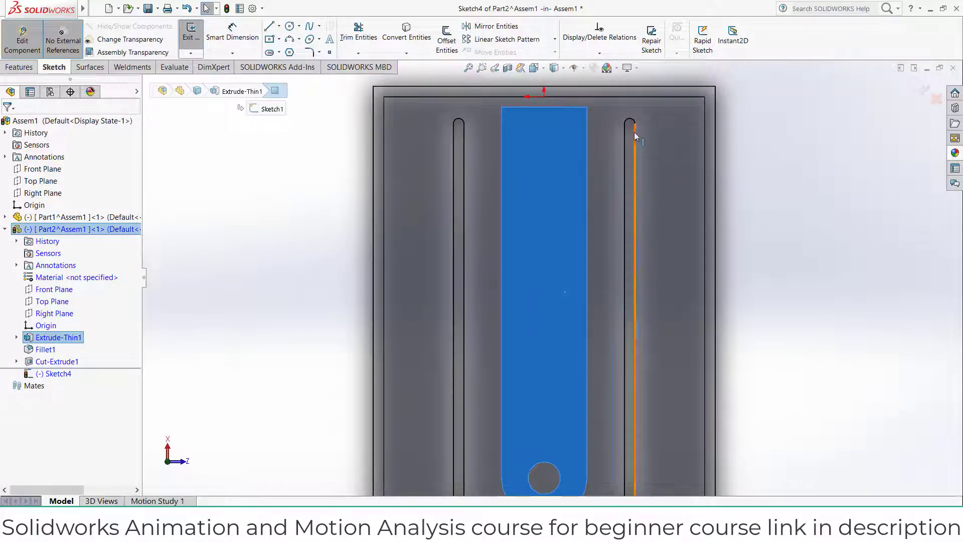
{"action": "left_click", "coordinate": [545, 135]}
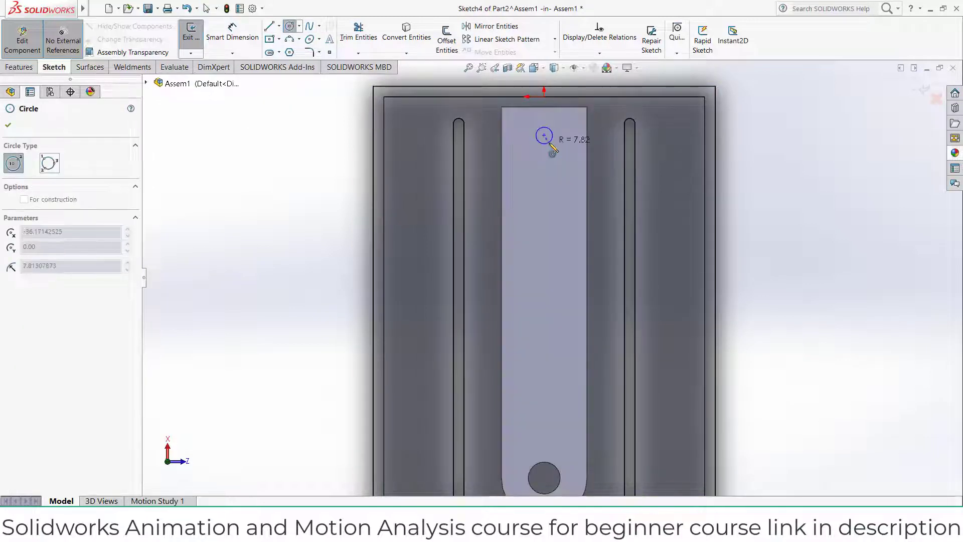
{"action": "left_click", "coordinate": [544, 179]}
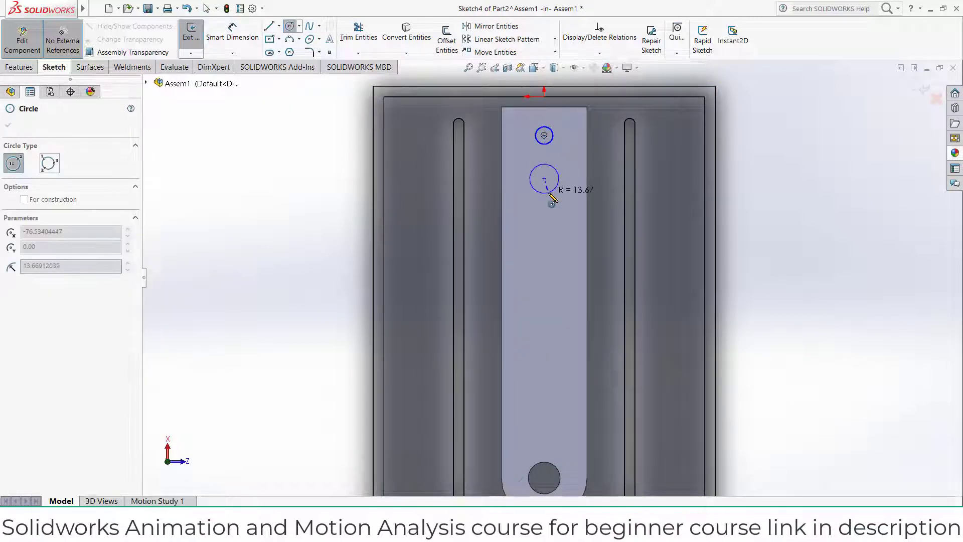
{"action": "left_click", "coordinate": [551, 188]}
- Dimension the two circles near the back wall and set each diameter to 10 mm
{"action": "left_click", "coordinate": [249, 32]}
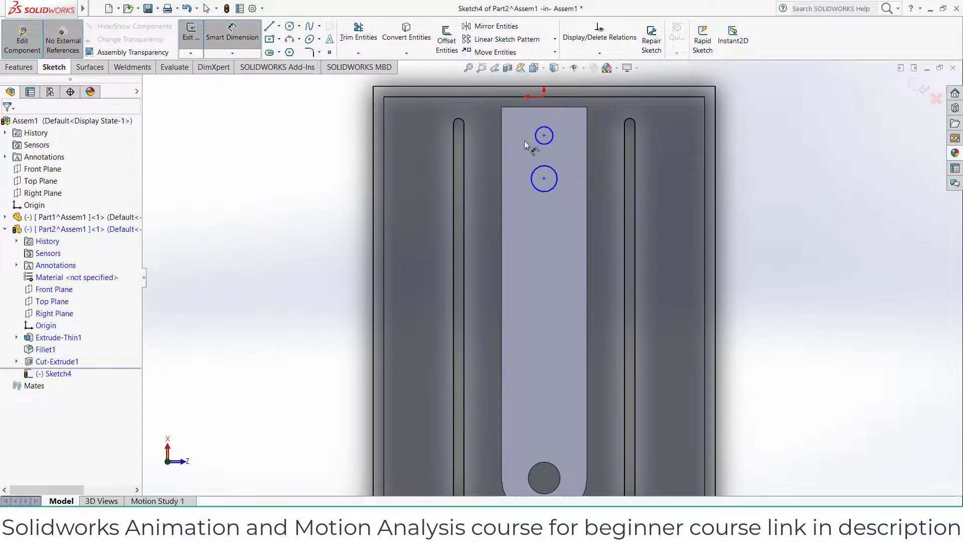
{"action": "left_click", "coordinate": [540, 140]}
{"action": "left_click", "coordinate": [492, 143]}
{"action": "type", "text": "10"}
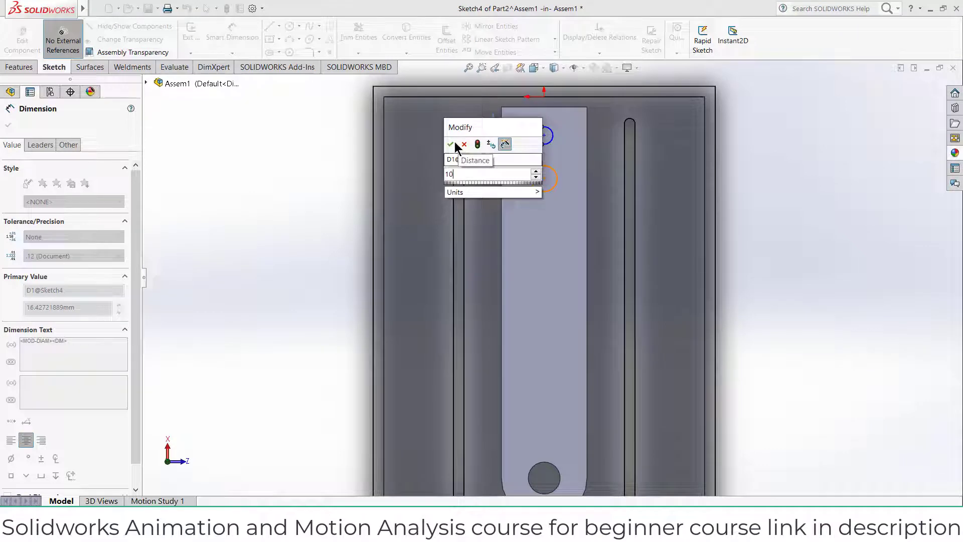
{"action": "left_click", "coordinate": [450, 144]}
{"action": "left_click", "coordinate": [541, 174]}
{"action": "left_click", "coordinate": [577, 166]}
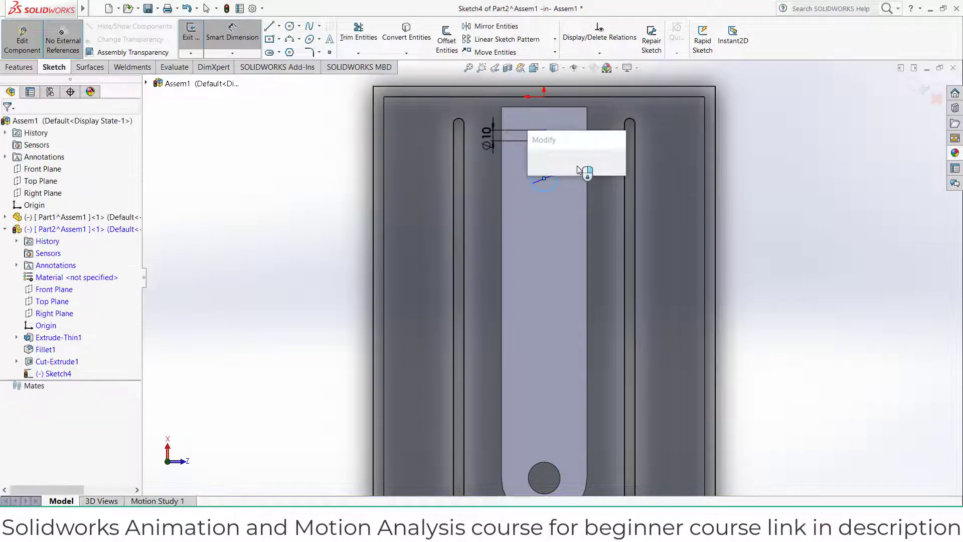
{"action": "type", "text": "10"}
{"action": "key", "text": "Return"}
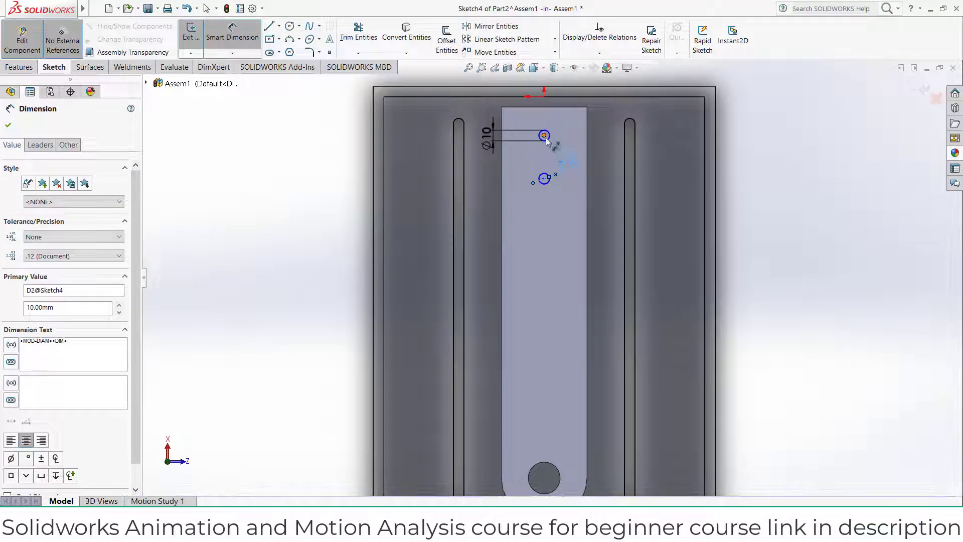
- Dimension the centre-to-centre spacing of the two 10 mm circles and set it to 40 mm
{"action": "left_click", "coordinate": [544, 177]}
{"action": "left_click", "coordinate": [545, 178]}
{"action": "left_click", "coordinate": [508, 173]}
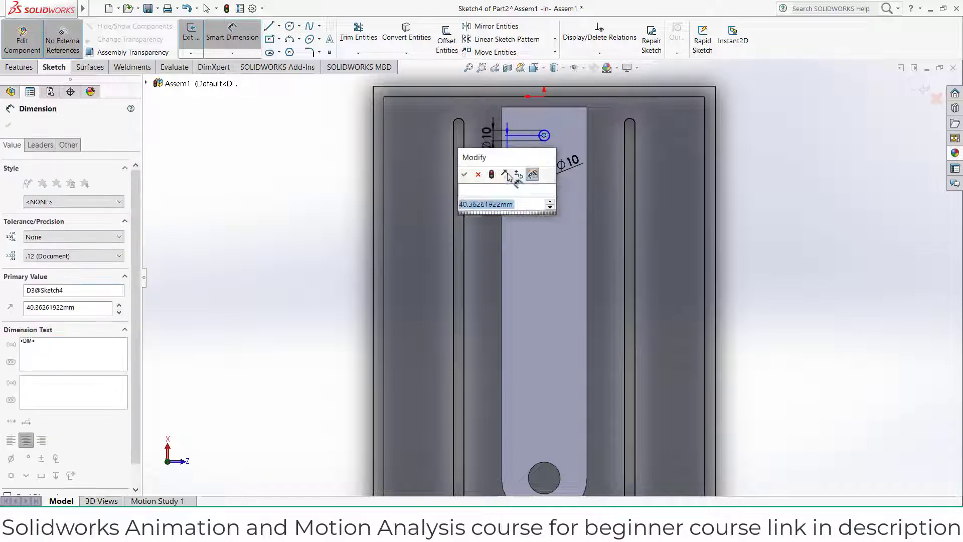
{"action": "type", "text": "40"}
{"action": "key", "text": "Return"}
{"action": "key", "text": "Escape"}
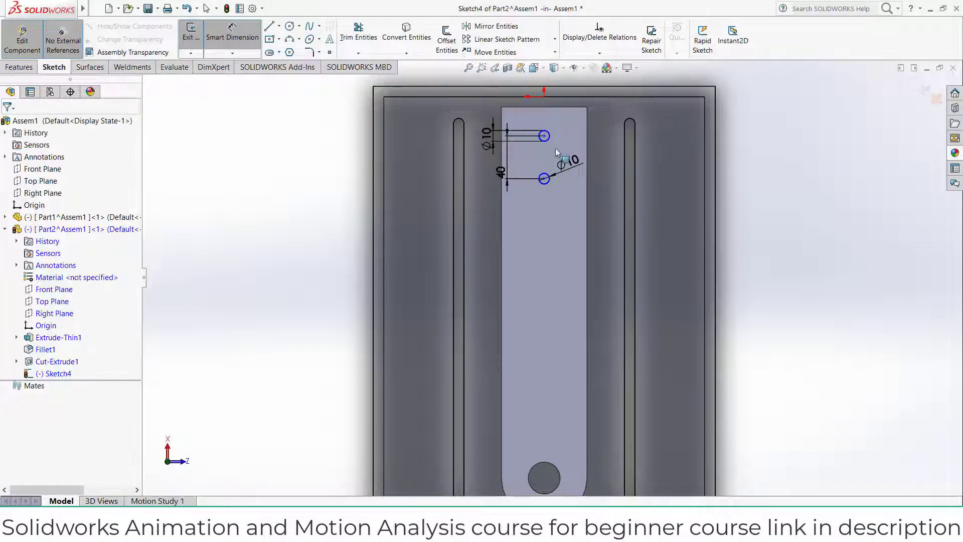
- Align the centres of the two 10 mm circles along the arm's length with a Horizontal relation
{"action": "left_click", "coordinate": [545, 135]}
{"action": "left_click", "coordinate": [545, 178], "text": "ctrl"}
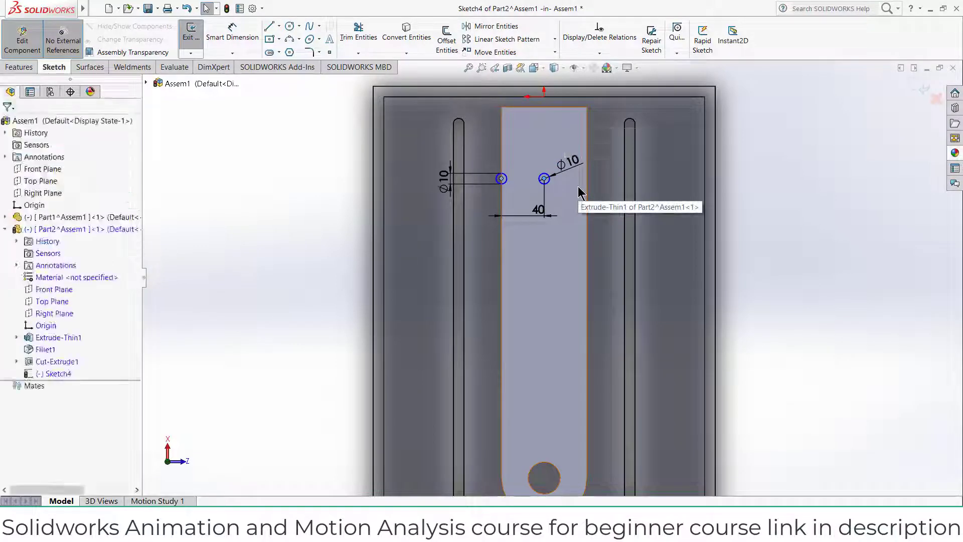
{"action": "left_click", "coordinate": [571, 136]}
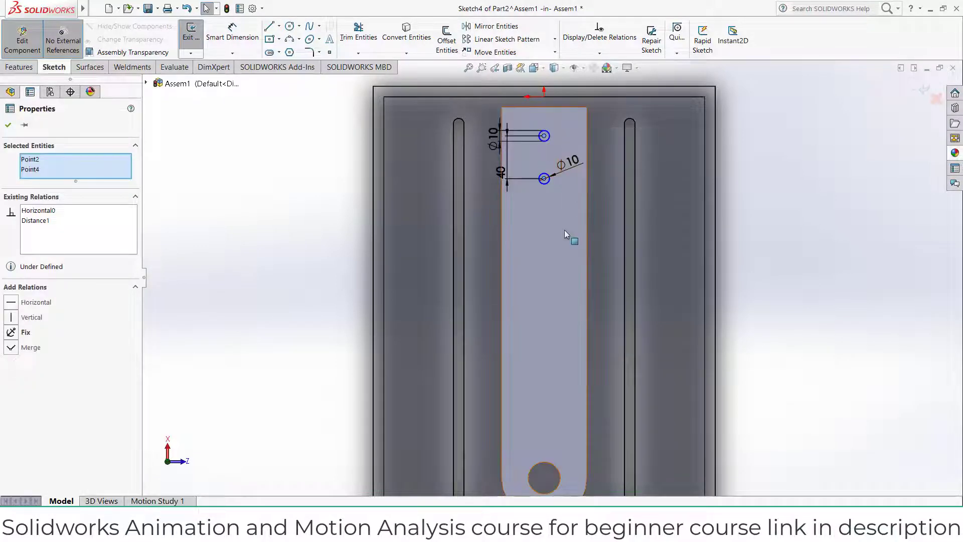
{"action": "left_click", "coordinate": [888, 163]}
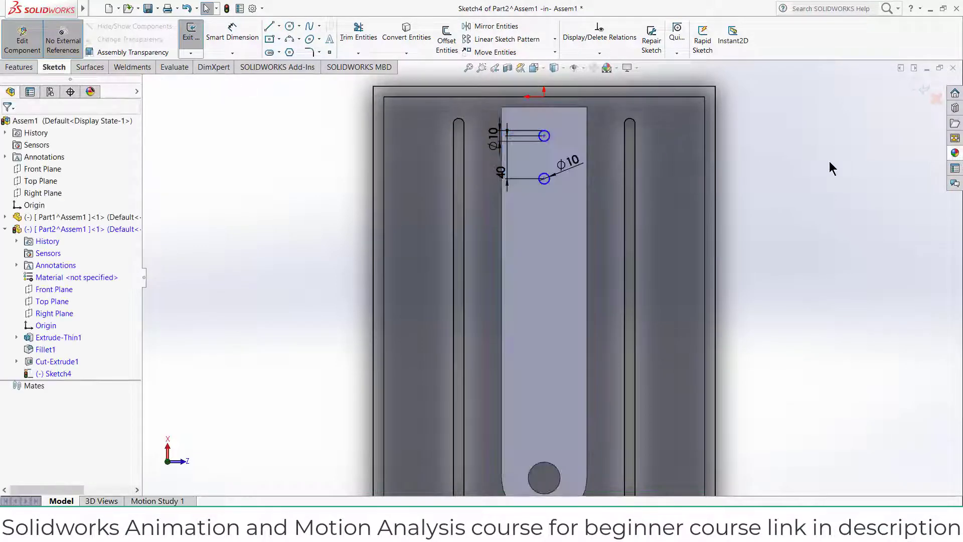
- Dimension the front 10 mm circle's centre from the arm's long side edge at 40 mm
{"action": "left_click", "coordinate": [254, 40]}
{"action": "left_click", "coordinate": [502, 221]}
{"action": "left_click", "coordinate": [549, 176]}
{"action": "left_click", "coordinate": [533, 221]}
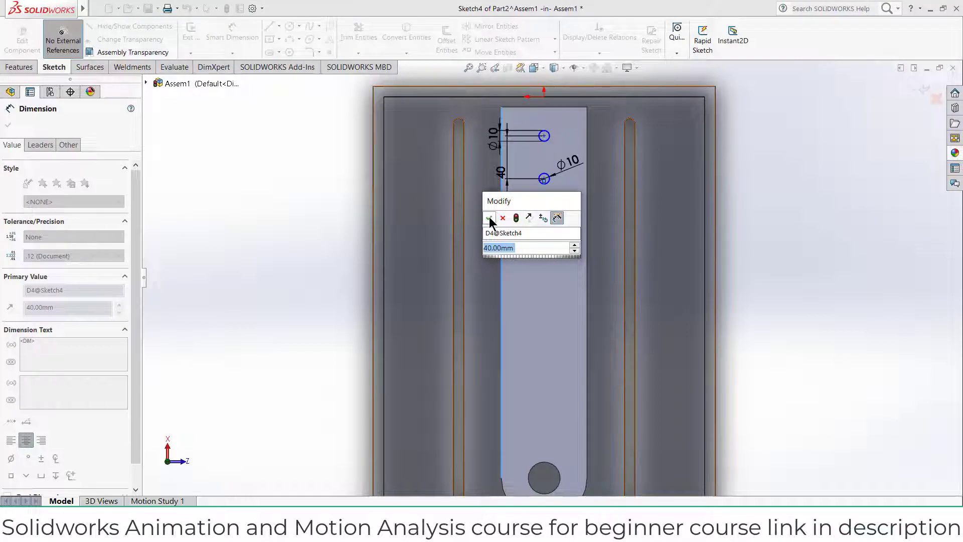
{"action": "left_click", "coordinate": [489, 218]}
- Dimension the front 10 mm circle's centre from the arm's back edge and set the distance to 65 mm
{"action": "left_click", "coordinate": [546, 107]}
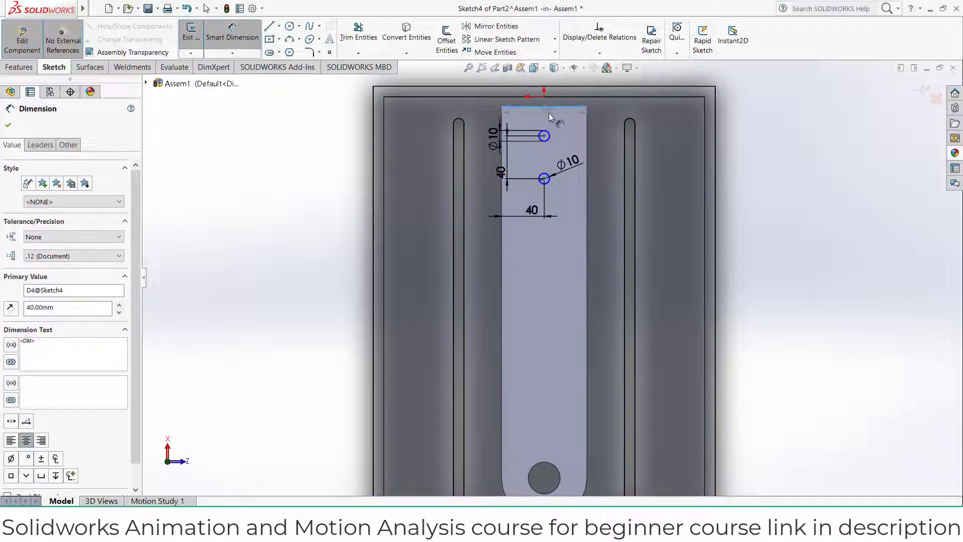
{"action": "left_click", "coordinate": [544, 178]}
{"action": "left_click", "coordinate": [532, 165]}
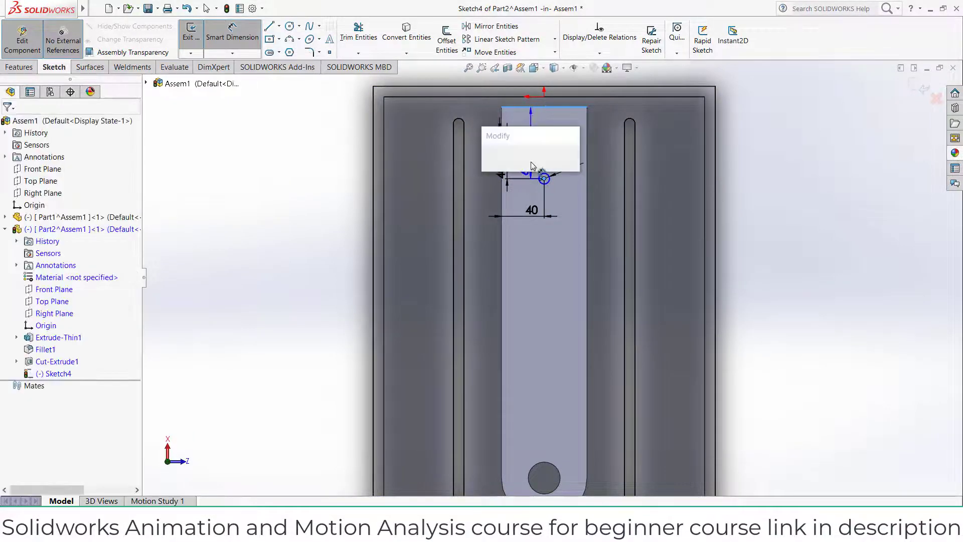
{"action": "type", "text": "65"}
{"action": "key", "text": "Return"}
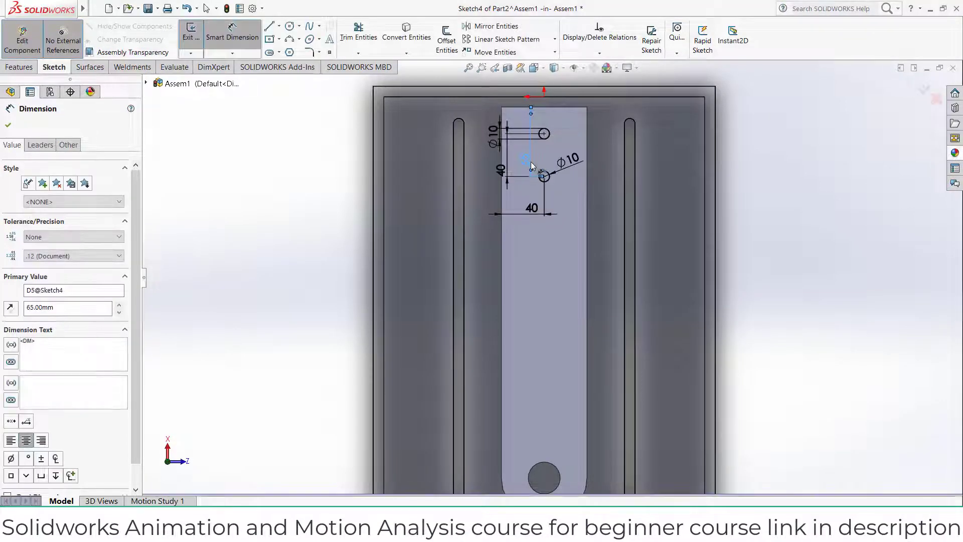
- Extrude the two 10 mm circles outward as Blind pins on the upper arm with a depth of 45 mm
{"action": "left_click", "coordinate": [15, 67]}
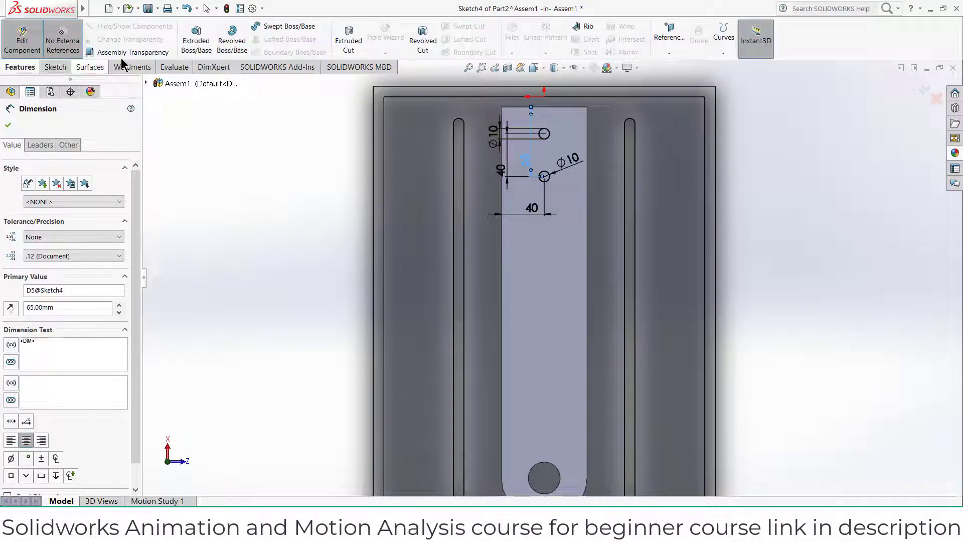
{"action": "left_click", "coordinate": [196, 38]}
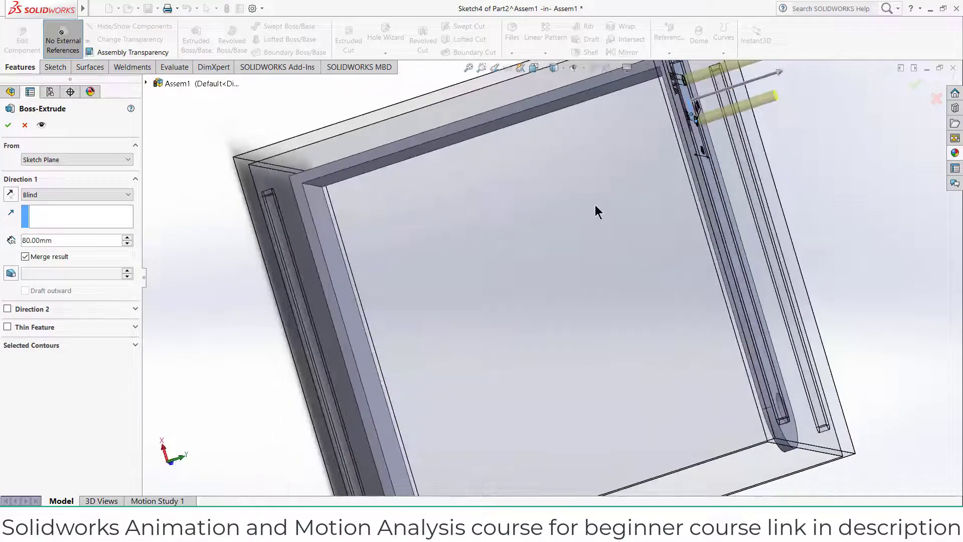
{"action": "middle_click_drag", "start_coordinate": [595, 211], "coordinate": [558, 158]}
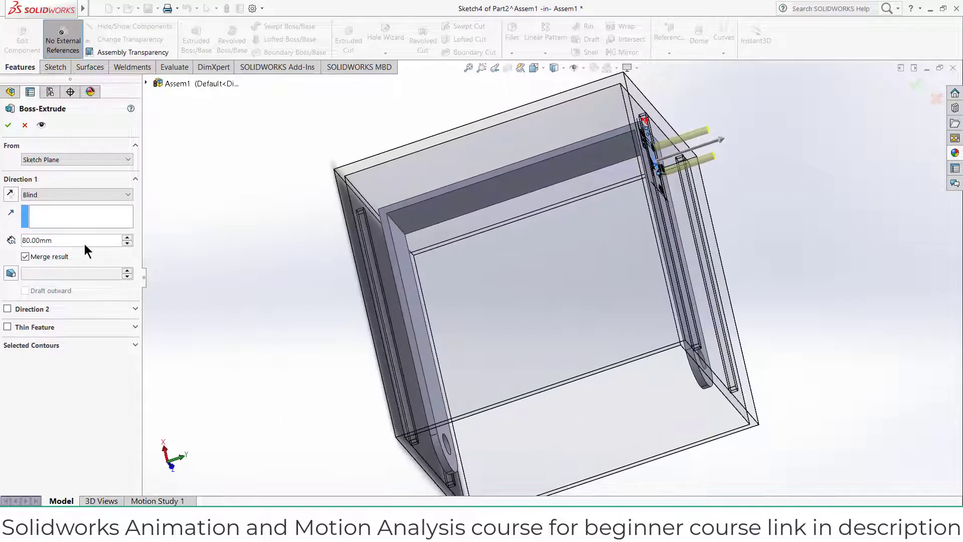
{"action": "left_click_drag", "start_coordinate": [93, 245], "coordinate": [2, 244]}
{"action": "type", "text": "50"}
{"action": "key", "text": "Return"}
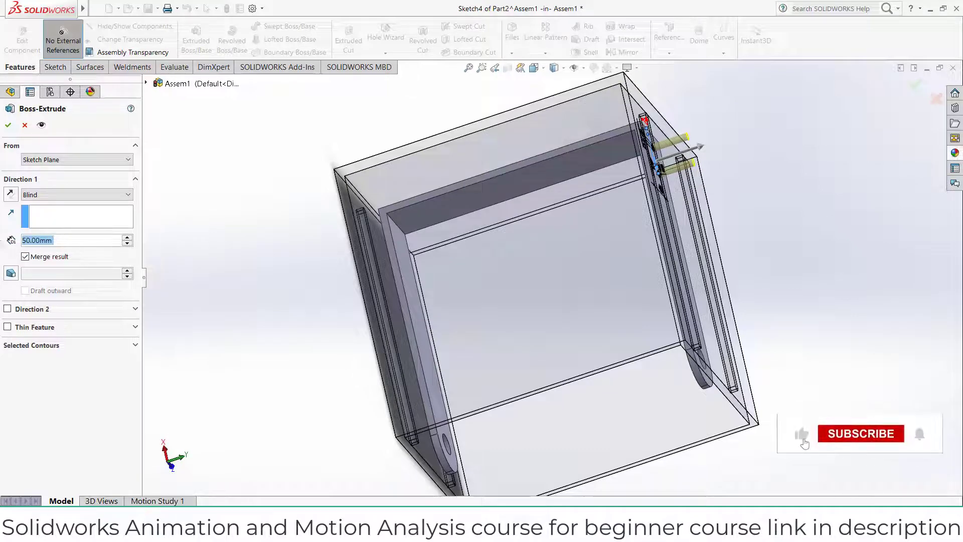
{"action": "type", "text": "45"}
{"action": "key", "text": "Return"}
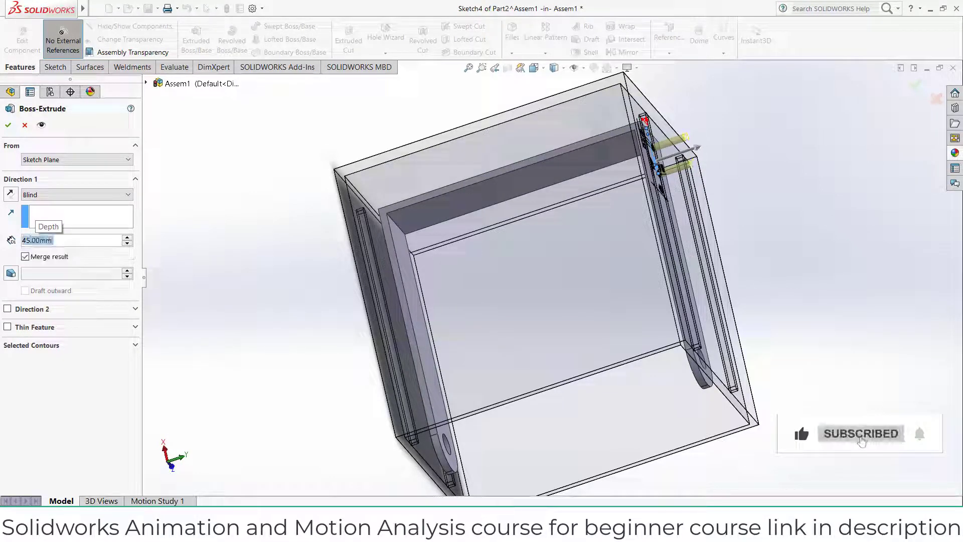
{"action": "middle_click_drag", "start_coordinate": [393, 187], "coordinate": [350, 192]}
{"action": "left_click", "coordinate": [8, 125]}
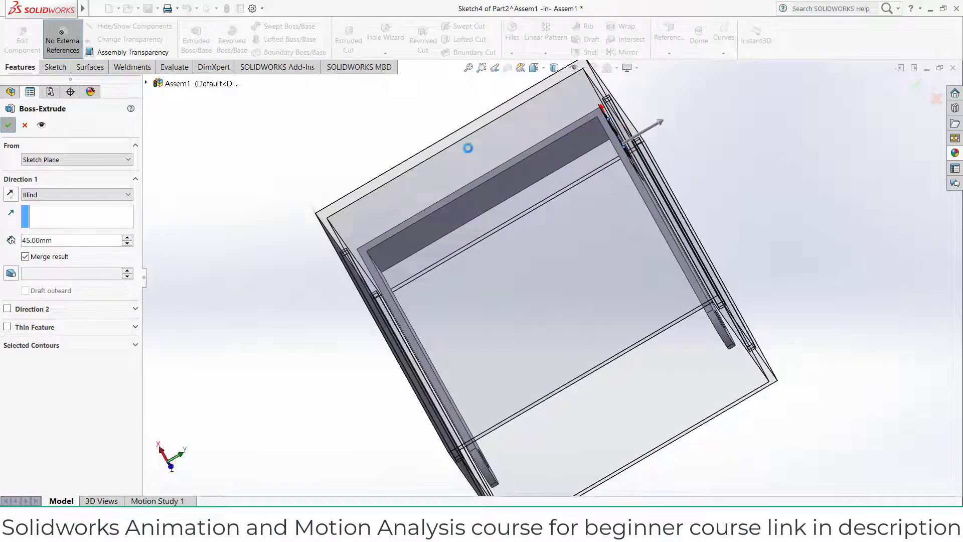
{"action": "middle_click_drag", "start_coordinate": [447, 151], "coordinate": [546, 148]}
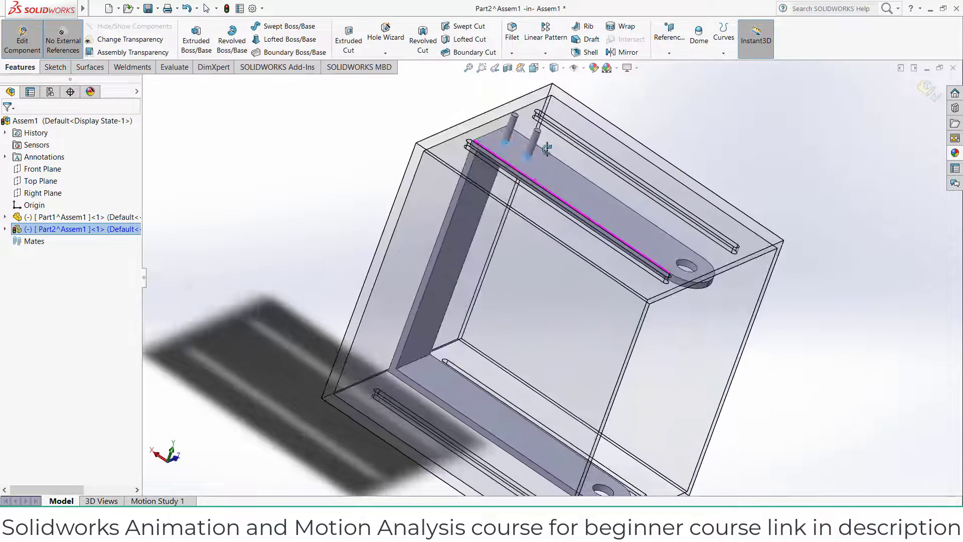
- Mirror the two extruded pins about the bracket part's Top Plane onto the lower arm
{"action": "scroll", "coordinate": [476, 285], "scroll_direction": "up", "scroll_amount": 2}
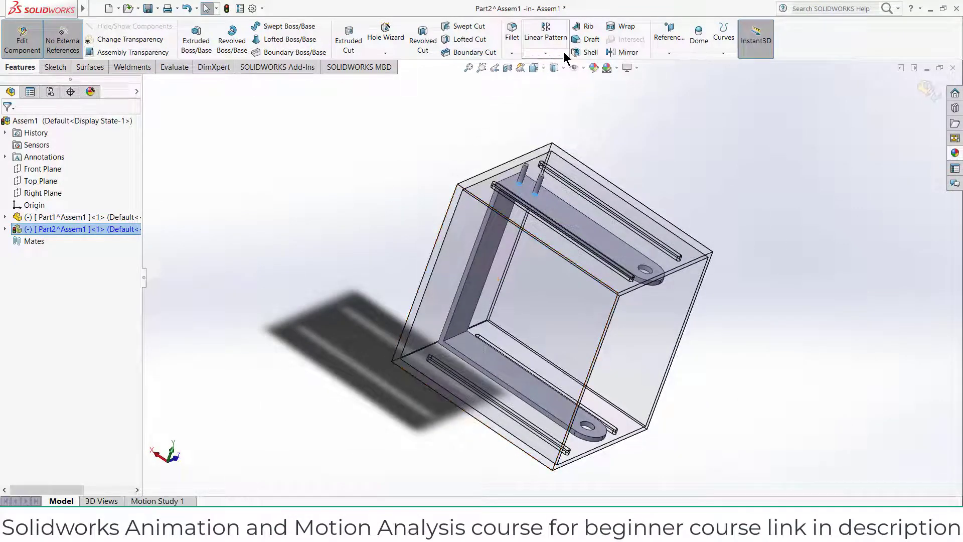
{"action": "left_click", "coordinate": [622, 52]}
{"action": "left_click", "coordinate": [146, 83]}
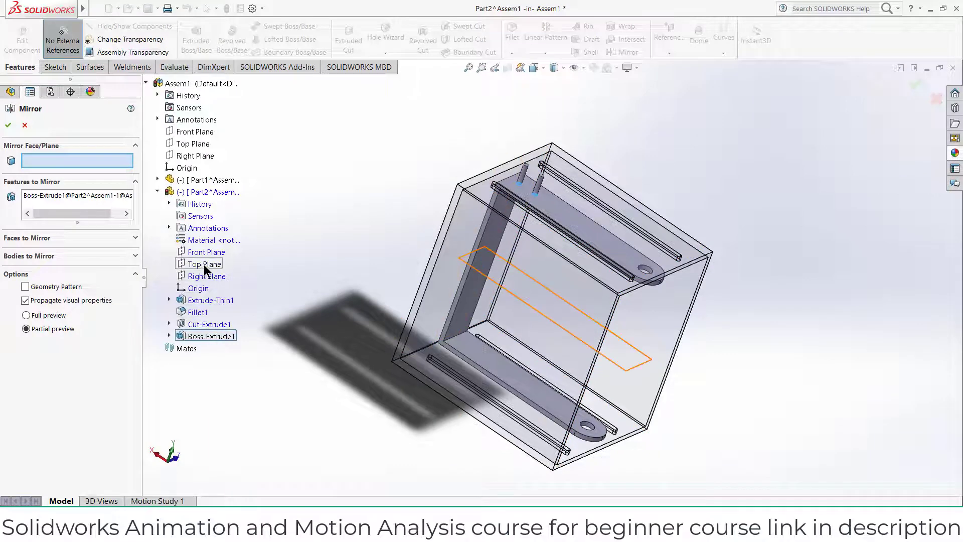
{"action": "left_click", "coordinate": [205, 264]}
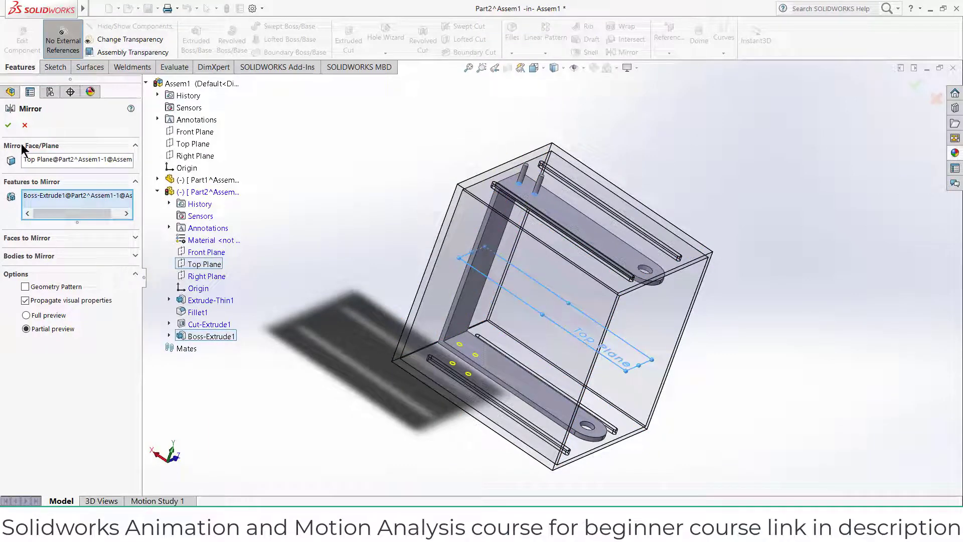
{"action": "left_click", "coordinate": [8, 127]}
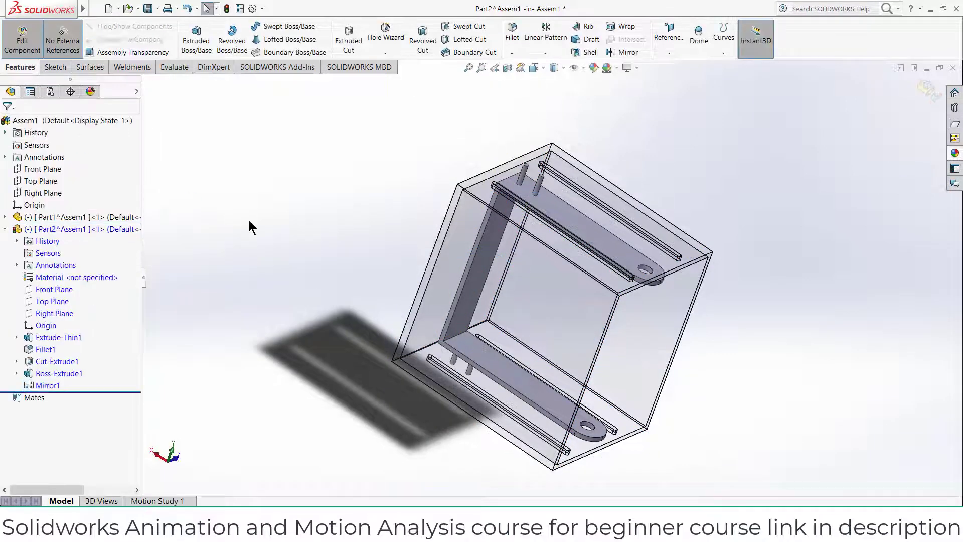
- Finish editing the bracket, return to the assembly and shift the bracket slightly sideways inside the box
{"action": "left_click", "coordinate": [929, 87]}
{"action": "middle_click_drag", "start_coordinate": [846, 182], "coordinate": [791, 84]}
{"action": "left_click_drag", "start_coordinate": [627, 232], "coordinate": [604, 232]}
{"action": "middle_click_drag", "start_coordinate": [813, 232], "coordinate": [813, 370]}
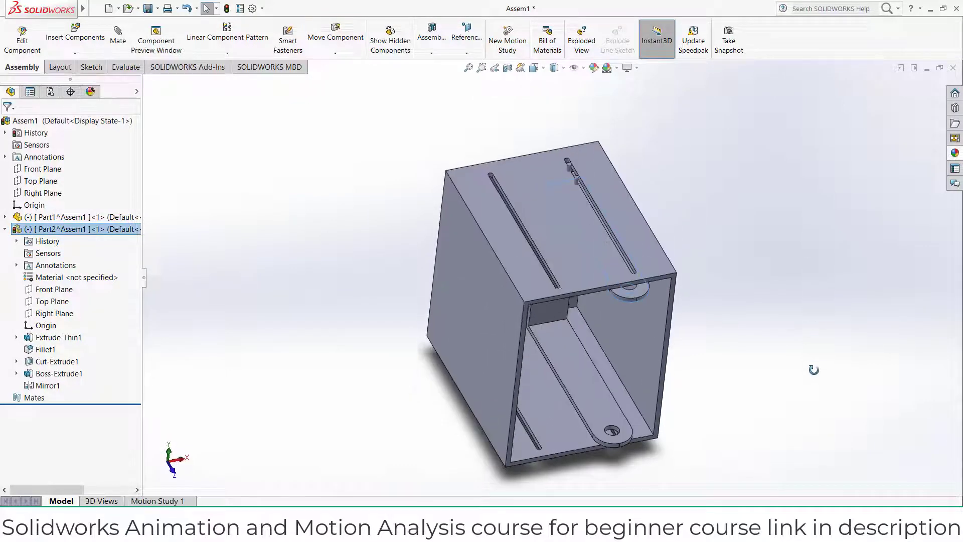
{"action": "left_click", "coordinate": [834, 296]}
- Add a Slot mate with Free constraint between the upper arm's front pin and the box slot surrounding it
{"action": "left_click", "coordinate": [119, 35]}
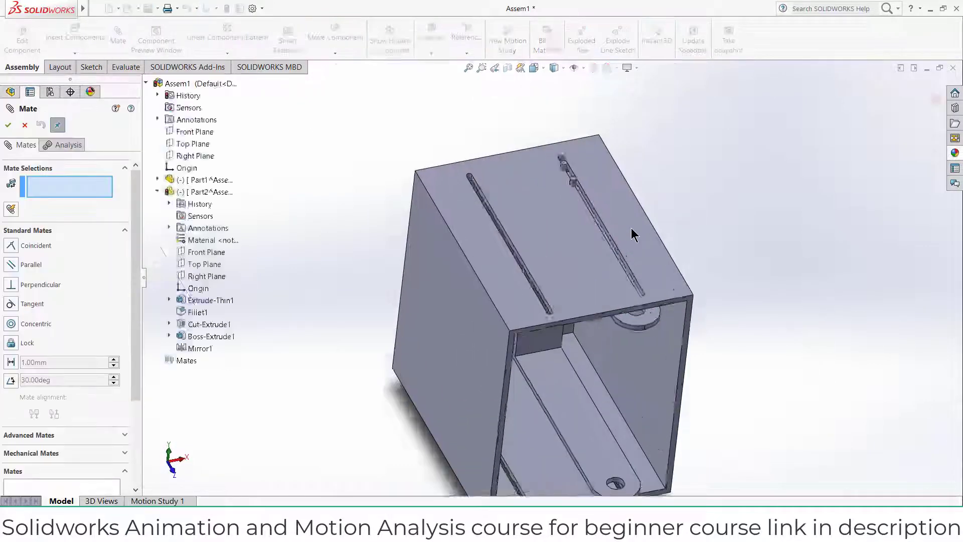
{"action": "scroll", "coordinate": [542, 196], "scroll_direction": "down", "scroll_amount": 5}
{"action": "scroll", "coordinate": [467, 142], "scroll_direction": "down", "scroll_amount": 5}
{"action": "left_click", "coordinate": [467, 142]}
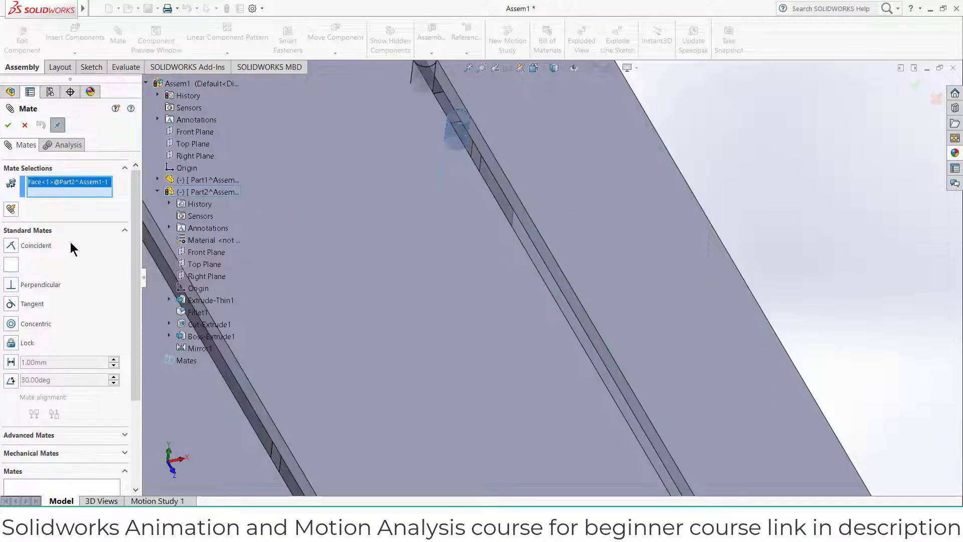
{"action": "left_click", "coordinate": [85, 232]}
{"action": "left_click", "coordinate": [83, 268]}
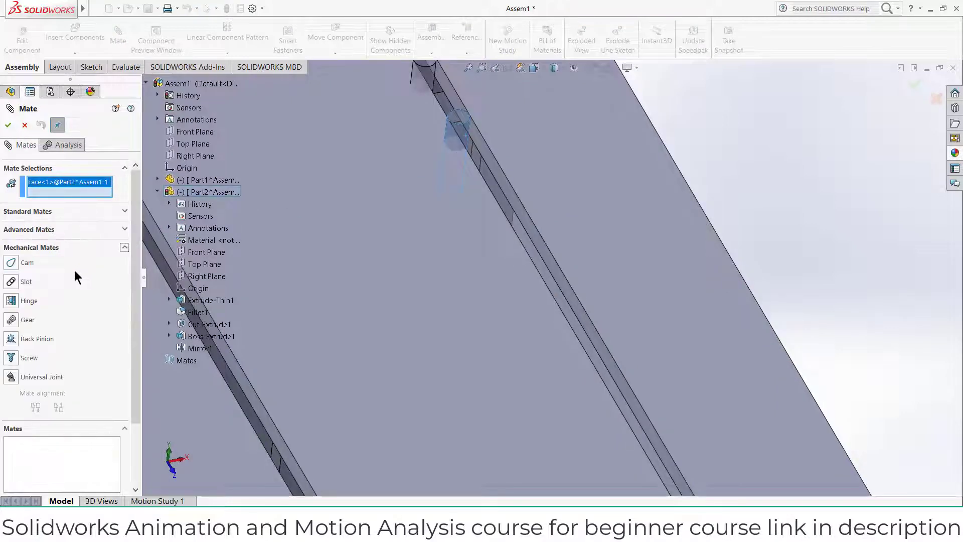
{"action": "left_click", "coordinate": [15, 283]}
{"action": "left_click", "coordinate": [524, 215]}
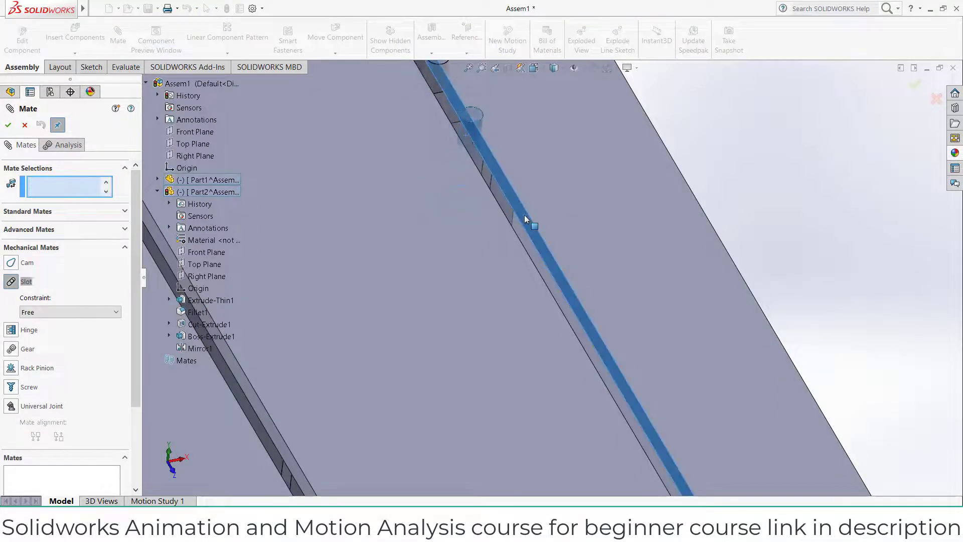
{"action": "scroll", "coordinate": [526, 265], "scroll_direction": "up", "scroll_amount": 5}
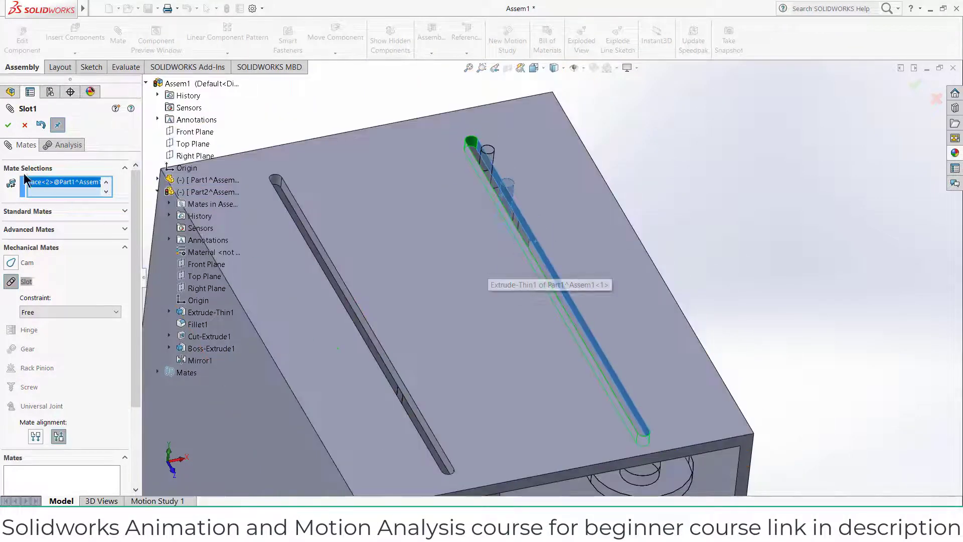
{"action": "left_click", "coordinate": [8, 125]}
- Fix the slotted box in place and pull the bracket along its slot to test the movement
{"action": "middle_click_drag", "start_coordinate": [577, 225], "coordinate": [565, 408]}
{"action": "left_click_drag", "start_coordinate": [528, 354], "coordinate": [537, 359]}
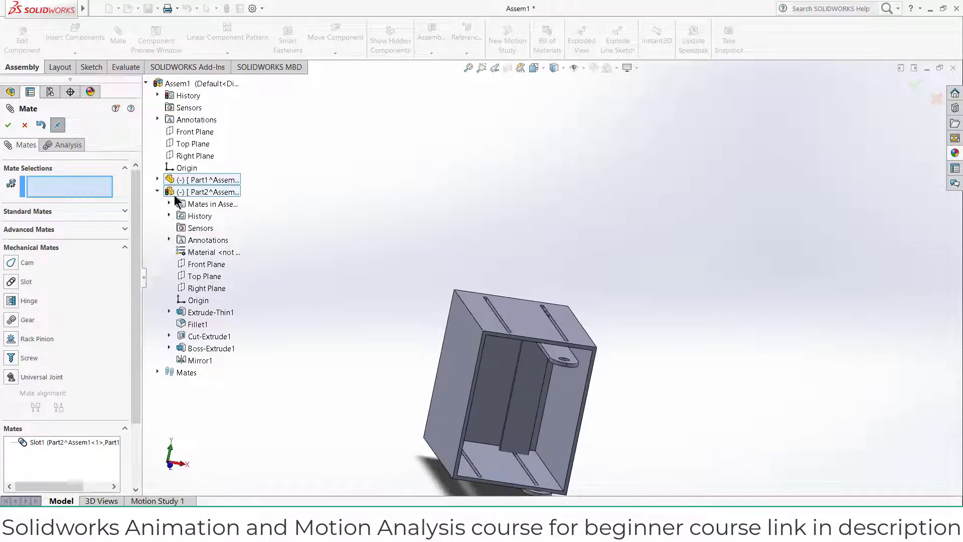
{"action": "left_click", "coordinate": [8, 125]}
{"action": "right_click", "coordinate": [521, 308]}
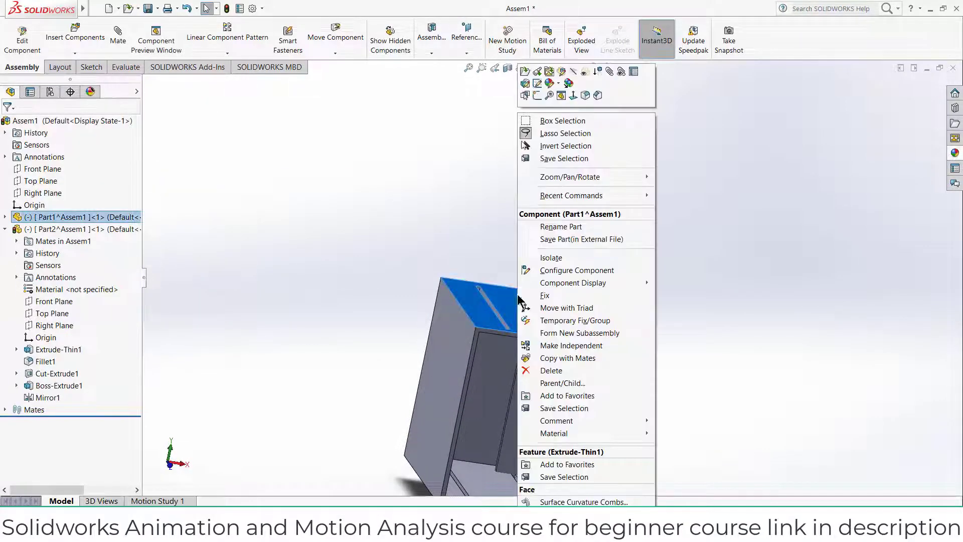
{"action": "left_click", "coordinate": [531, 296]}
{"action": "left_click_drag", "start_coordinate": [530, 360], "coordinate": [550, 359]}
{"action": "left_click", "coordinate": [526, 266]}
{"action": "middle_click_drag", "start_coordinate": [526, 265], "coordinate": [490, 318]}
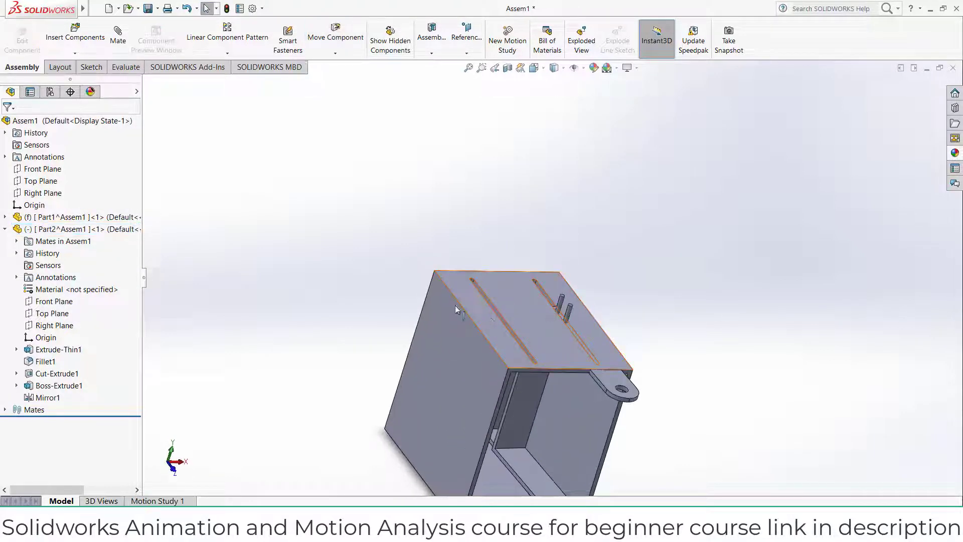
- Add a second Slot mate with Free constraint between the upper arm's rear pin and the same box slot
{"action": "left_click", "coordinate": [120, 35]}
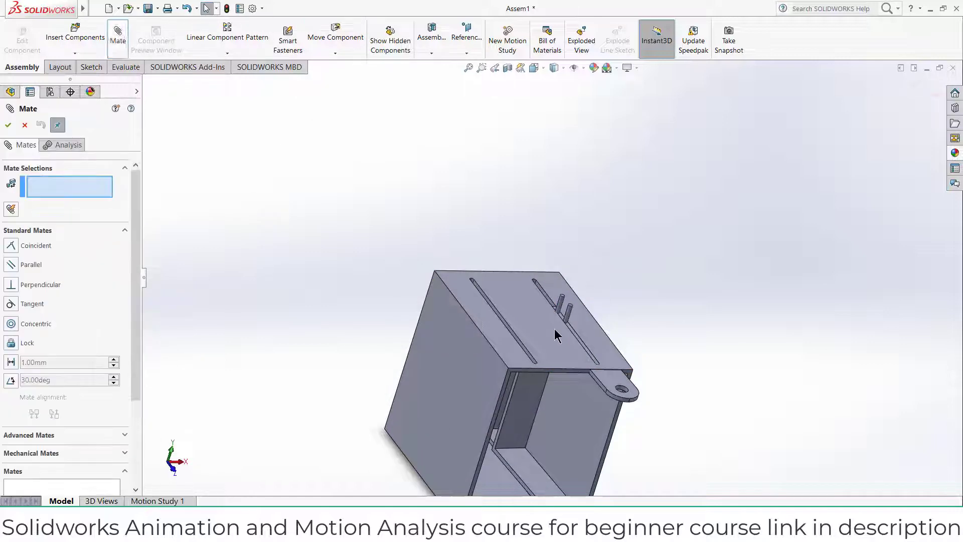
{"action": "scroll", "coordinate": [569, 312], "scroll_direction": "down", "scroll_amount": 6}
{"action": "left_click", "coordinate": [586, 204]}
{"action": "middle_click_drag", "start_coordinate": [586, 203], "coordinate": [551, 189]}
{"action": "left_click", "coordinate": [546, 185]}
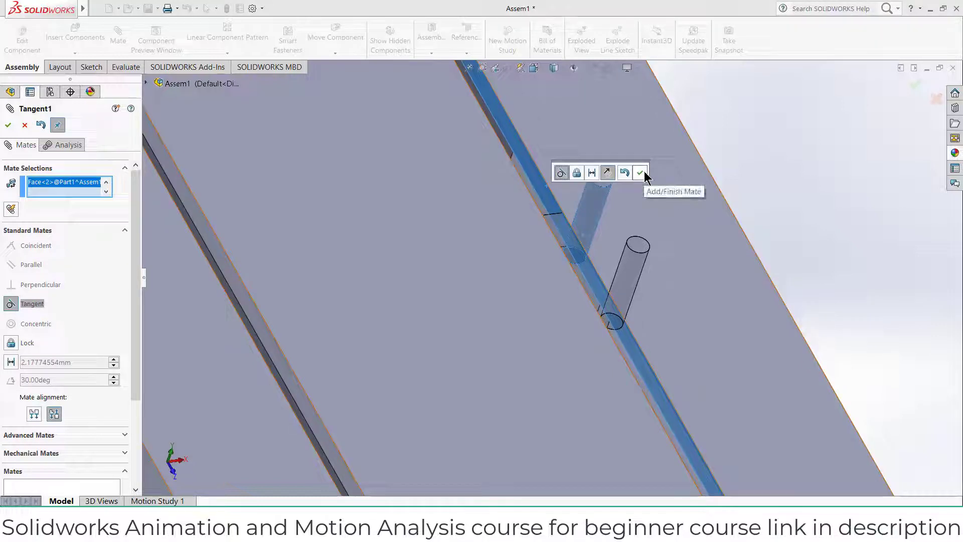
{"action": "left_click", "coordinate": [99, 229]}
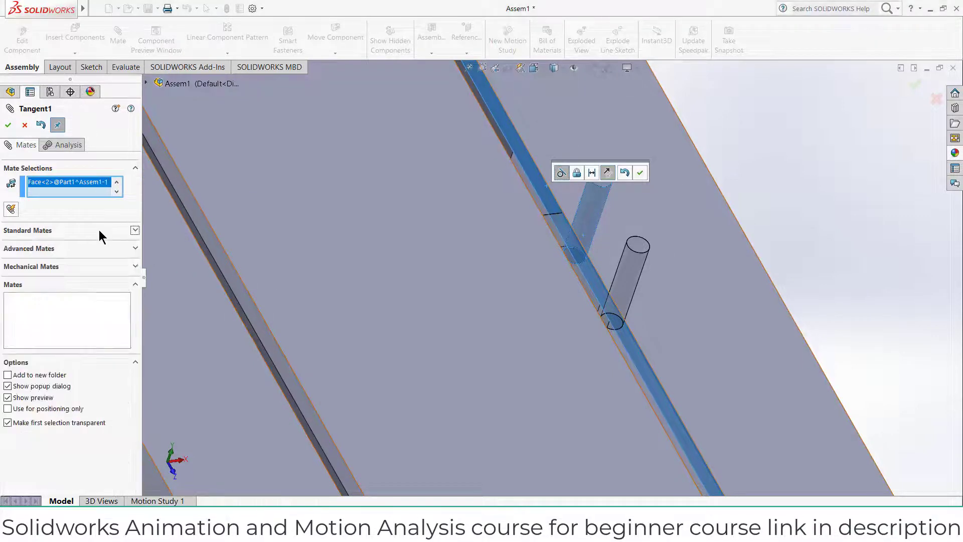
{"action": "left_click", "coordinate": [85, 265]}
{"action": "left_click", "coordinate": [11, 282]}
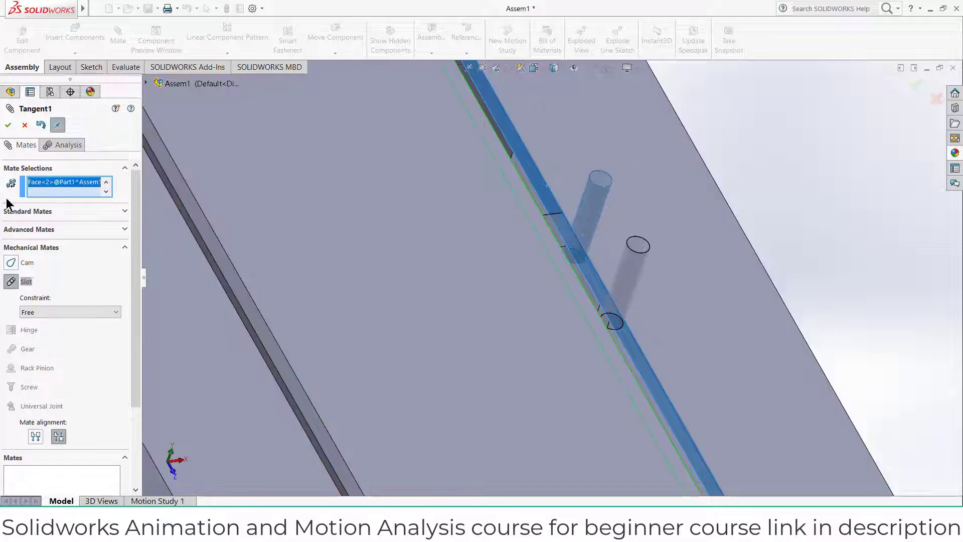
{"action": "left_click", "coordinate": [8, 125]}
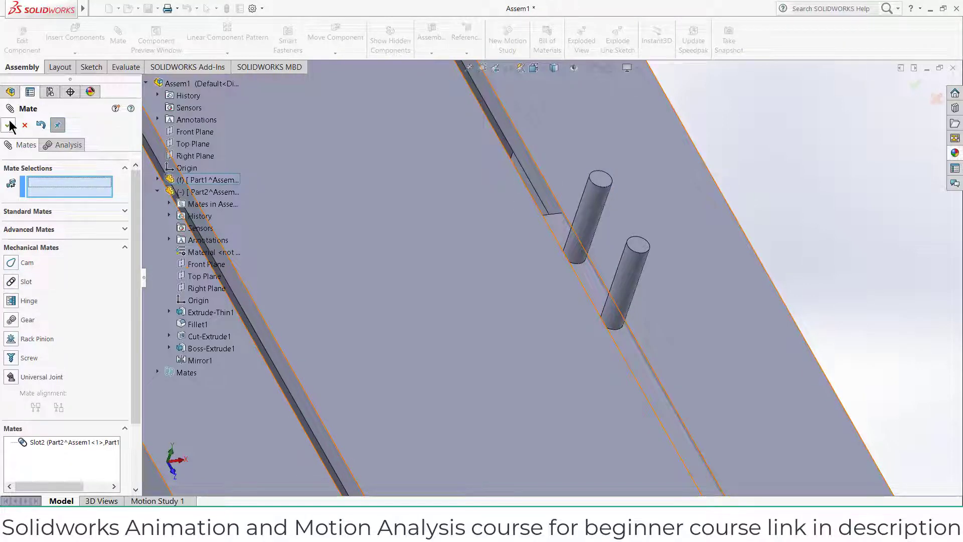
- Finish mating and slide the bracket along the slot to check its guided motion from the front and below
{"action": "left_click", "coordinate": [24, 125]}
{"action": "scroll", "coordinate": [385, 248], "scroll_direction": "up", "scroll_amount": 9}
{"action": "left_click_drag", "start_coordinate": [609, 371], "coordinate": [618, 414]}
{"action": "left_click", "coordinate": [715, 369]}
{"action": "middle_click_drag", "start_coordinate": [713, 360], "coordinate": [703, 203]}
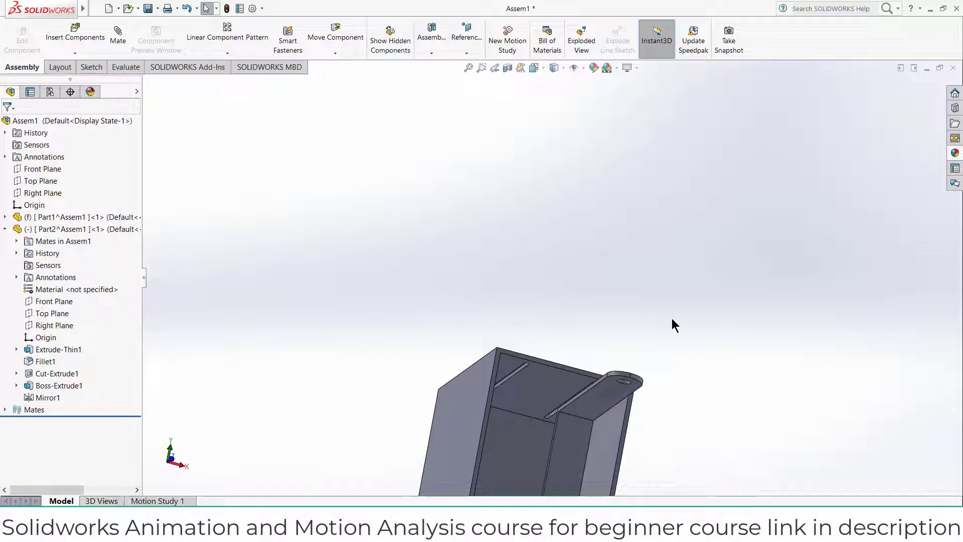
- Set up a Width mate with Centered constraint, using the outer faces of the bracket's upper and lower arms as width selections
{"action": "middle_click_drag", "start_coordinate": [672, 319], "coordinate": [683, 371]}
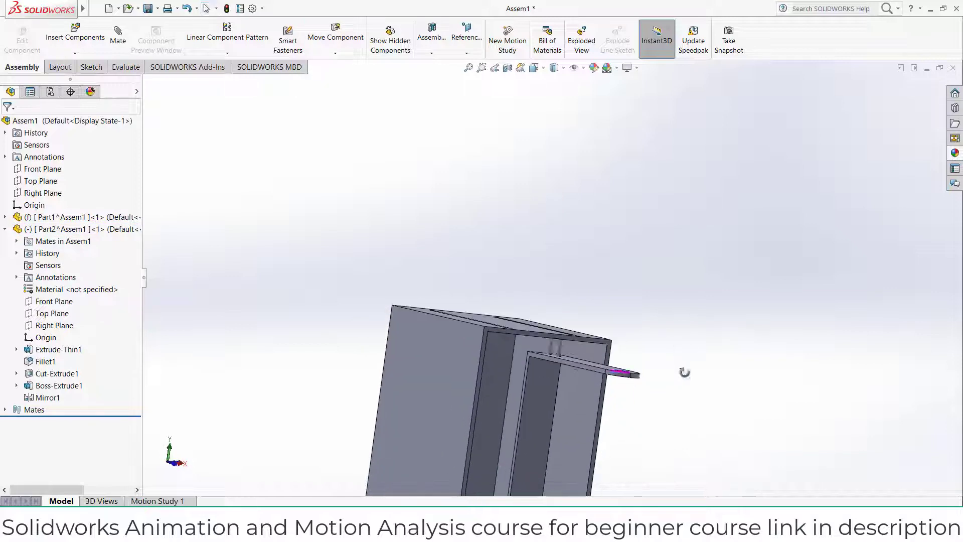
{"action": "left_click", "coordinate": [117, 34]}
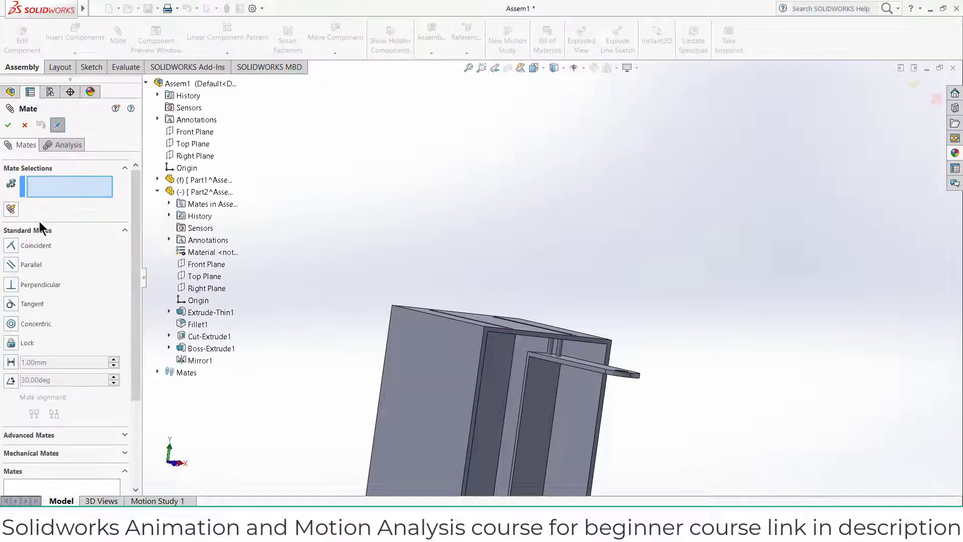
{"action": "left_click", "coordinate": [55, 230]}
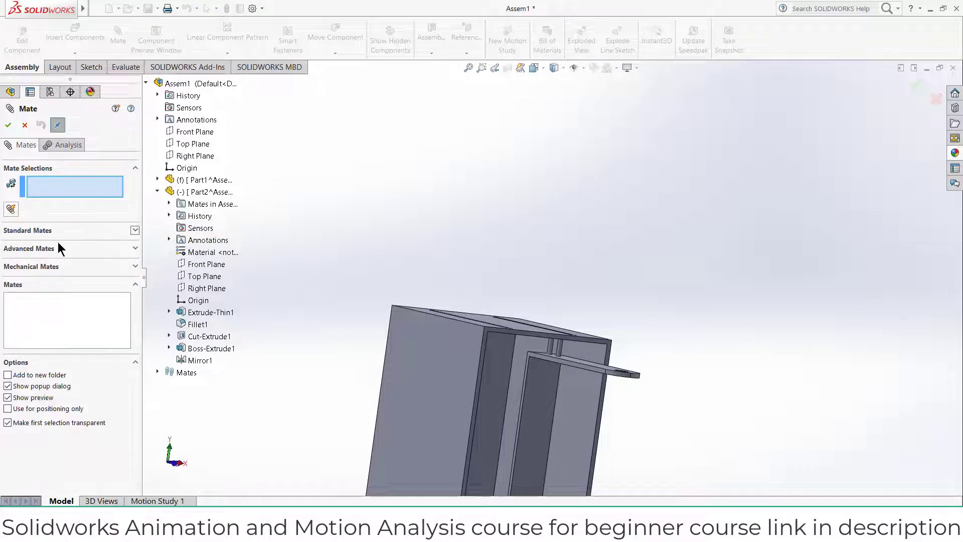
{"action": "left_click", "coordinate": [58, 245]}
{"action": "left_click", "coordinate": [15, 286]}
{"action": "middle_click_drag", "start_coordinate": [535, 367], "coordinate": [551, 410]}
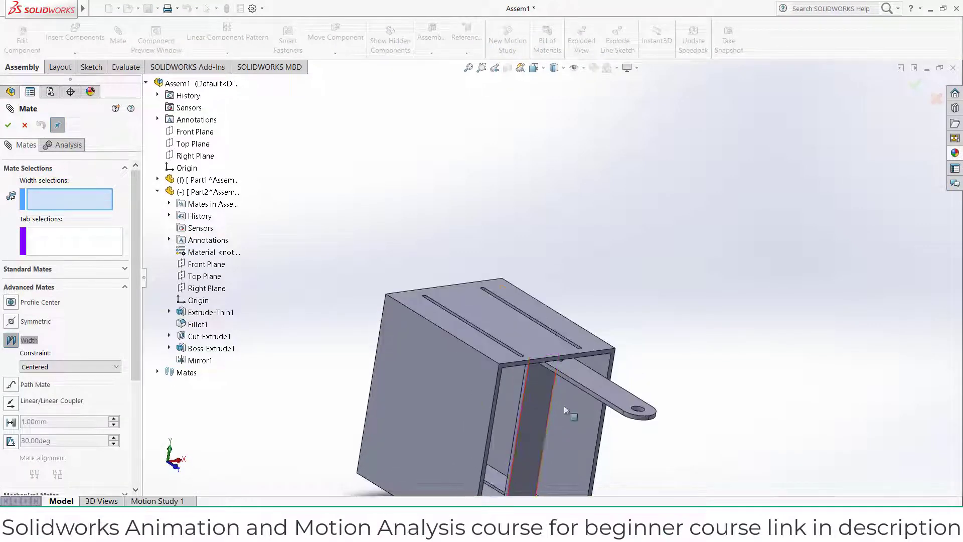
{"action": "left_click", "coordinate": [592, 385]}
{"action": "scroll", "coordinate": [593, 402], "scroll_direction": "up", "scroll_amount": 4}
{"action": "middle_click_drag", "start_coordinate": [594, 434], "coordinate": [598, 312]}
{"action": "scroll", "coordinate": [598, 374], "scroll_direction": "down", "scroll_amount": 4}
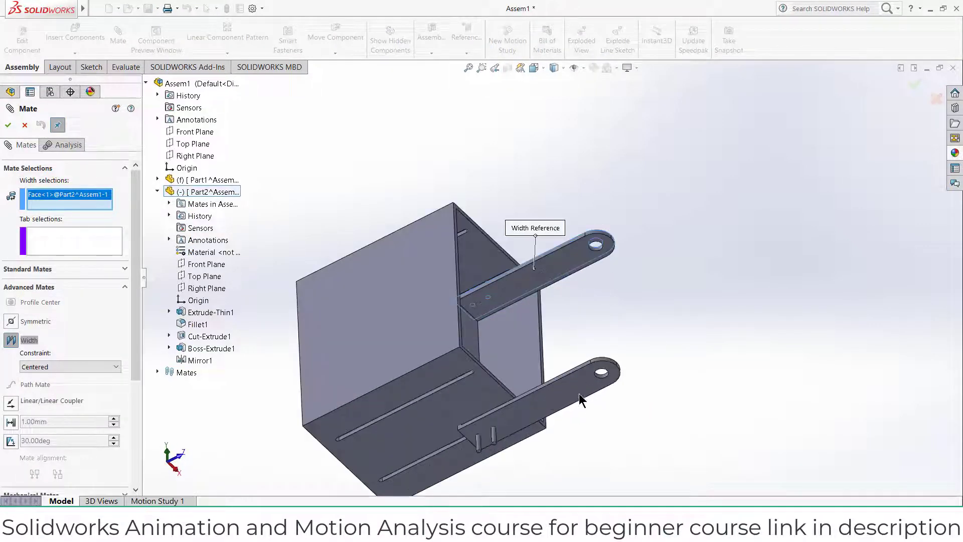
{"action": "left_click", "coordinate": [579, 391]}
- Add the faces of the box's two slotted walls as tab selections, accept the Width mate and finish mating
{"action": "middle_click_drag", "start_coordinate": [507, 301], "coordinate": [502, 261]}
{"action": "left_click", "coordinate": [459, 427]}
{"action": "left_click", "coordinate": [507, 246]}
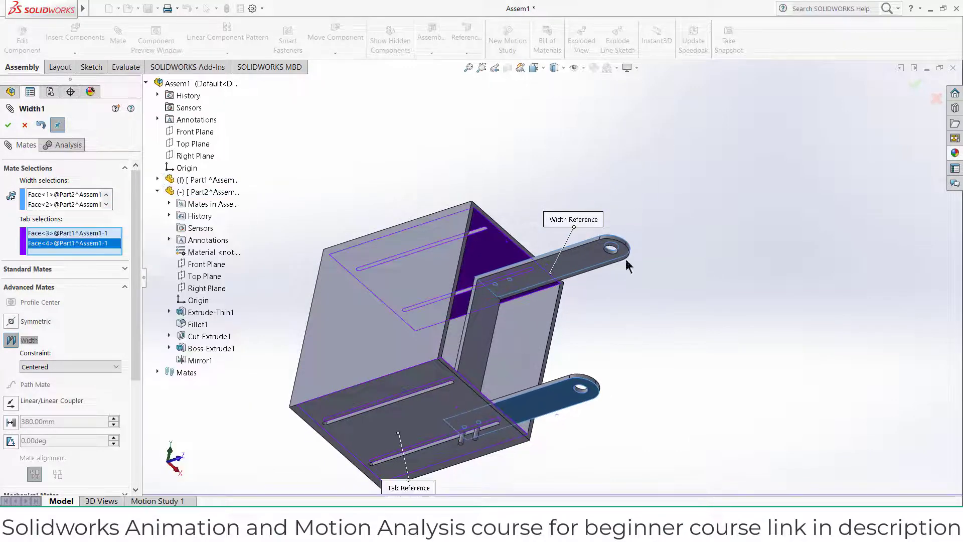
{"action": "middle_click_drag", "start_coordinate": [629, 241], "coordinate": [292, 255]}
{"action": "left_click", "coordinate": [8, 125]}
{"action": "scroll", "coordinate": [597, 316], "scroll_direction": "up", "scroll_amount": 3}
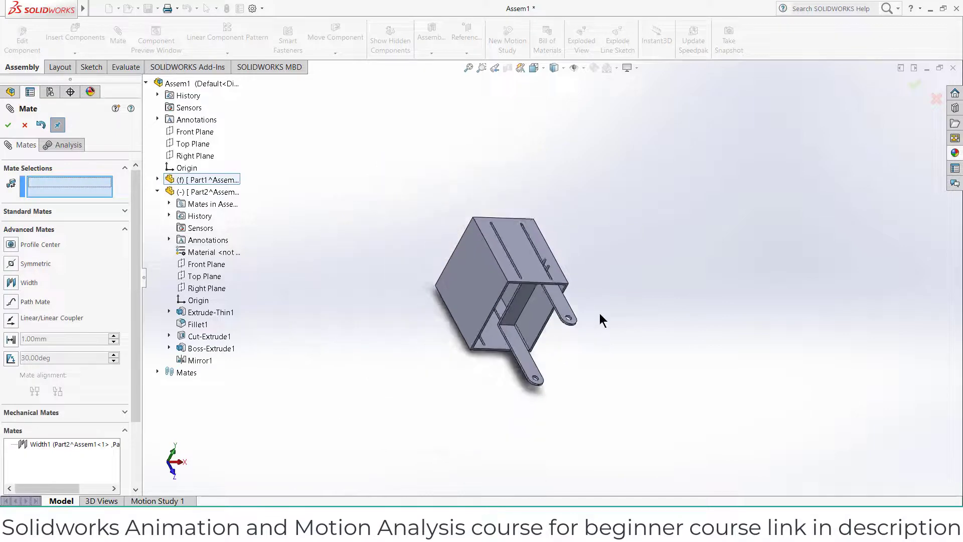
{"action": "left_click", "coordinate": [24, 126]}
- Slide the bracket in and out of the box along its slots to check the centred movement
{"action": "middle_click_drag", "start_coordinate": [569, 316], "coordinate": [541, 321]}
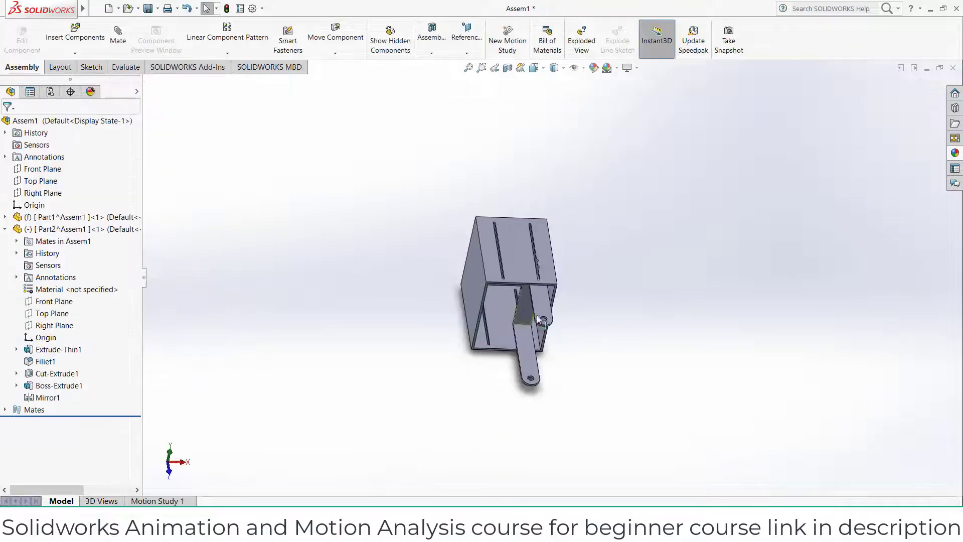
{"action": "left_click", "coordinate": [544, 302]}
{"action": "left_click_drag", "start_coordinate": [544, 302], "coordinate": [557, 392]}
{"action": "scroll", "coordinate": [549, 311], "scroll_direction": "up", "scroll_amount": 4}
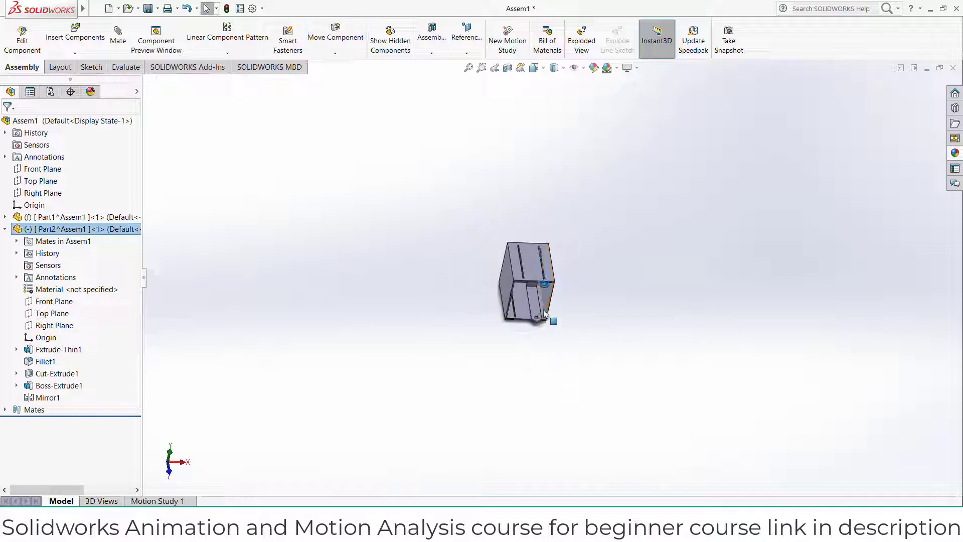
{"action": "scroll", "coordinate": [552, 290], "scroll_direction": "down", "scroll_amount": 5}
{"action": "left_click_drag", "start_coordinate": [547, 296], "coordinate": [559, 419]}
{"action": "middle_click_drag", "start_coordinate": [559, 420], "coordinate": [556, 322]}
{"action": "scroll", "coordinate": [569, 273], "scroll_direction": "up", "scroll_amount": 3}
{"action": "scroll", "coordinate": [568, 272], "scroll_direction": "down", "scroll_amount": 4}
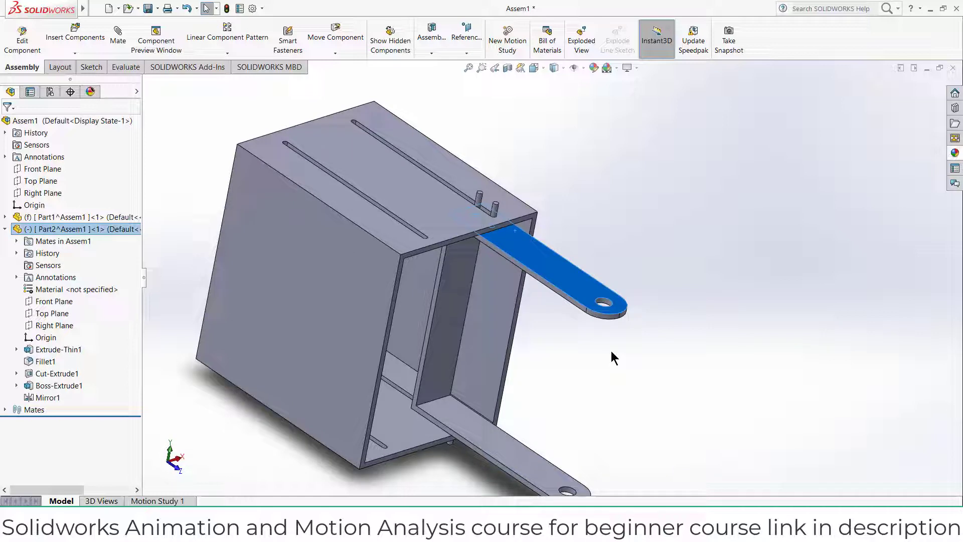
- Insert a new part into the assembly and place its first sketch on the assembly's Right Plane
{"action": "middle_click_drag", "start_coordinate": [552, 316], "coordinate": [528, 271]}
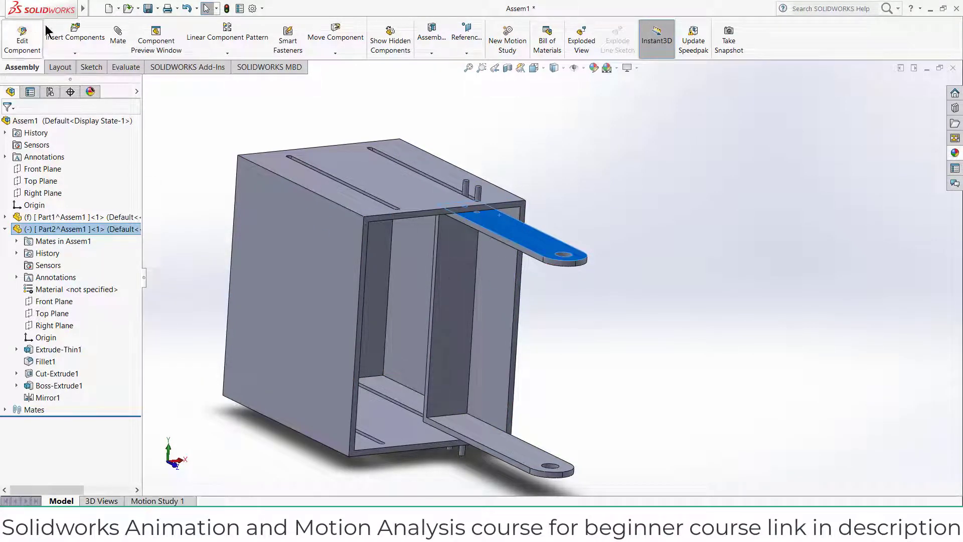
{"action": "left_click", "coordinate": [75, 52]}
{"action": "left_click", "coordinate": [75, 77]}
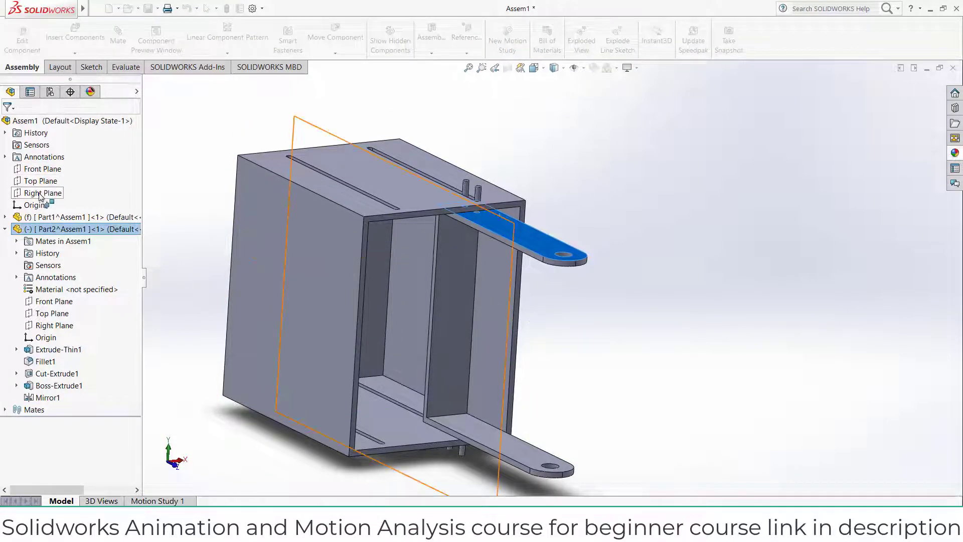
{"action": "left_click", "coordinate": [40, 195]}
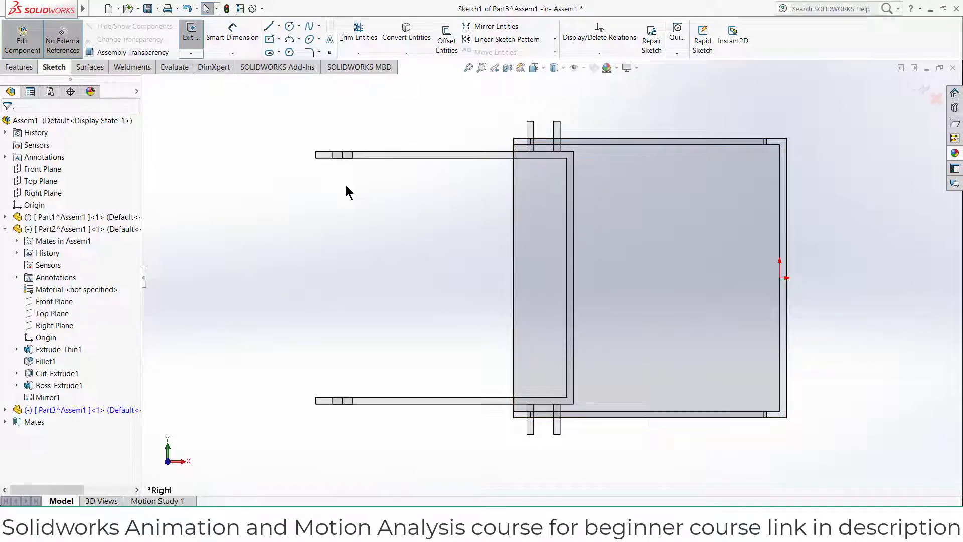
- Sketch a corner rectangle about 375 mm wide and 350 mm high between the bracket's two arms
{"action": "left_click", "coordinate": [271, 40]}
{"action": "left_click", "coordinate": [278, 40]}
{"action": "left_click", "coordinate": [273, 51]}
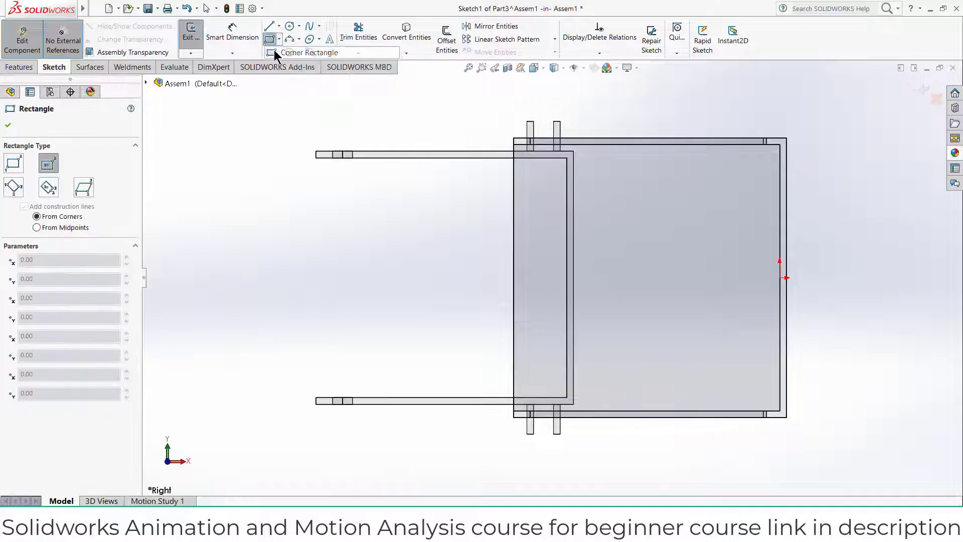
{"action": "left_click", "coordinate": [312, 161]}
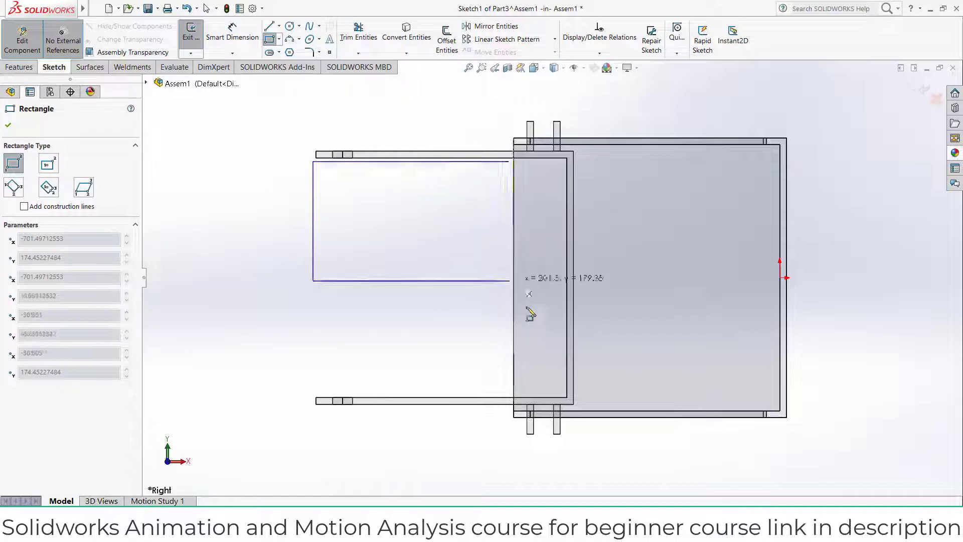
{"action": "left_click", "coordinate": [563, 394]}
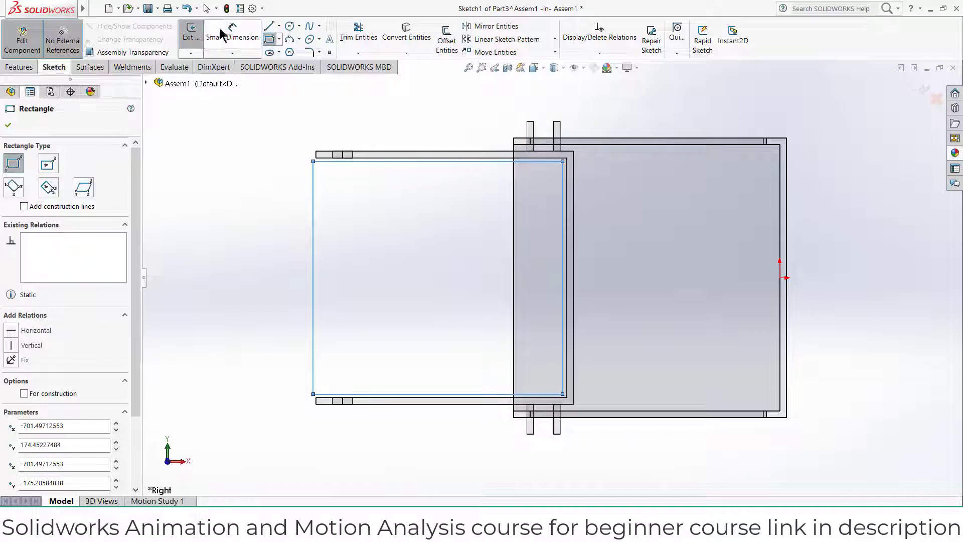
- Dimension the rectangle's width at 375 mm along its upper edge
{"action": "left_click", "coordinate": [215, 34]}
{"action": "left_click", "coordinate": [488, 161]}
{"action": "left_click", "coordinate": [472, 129]}
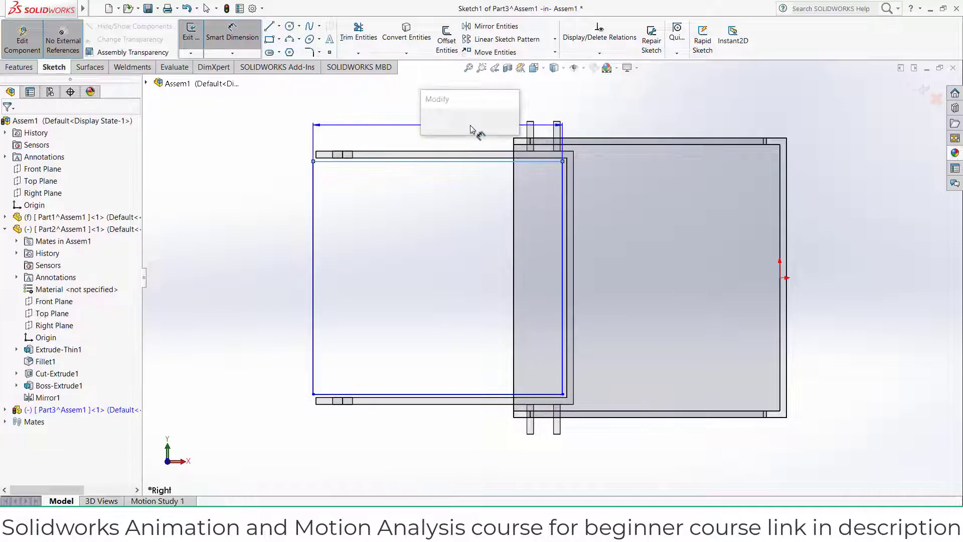
{"action": "type", "text": "375"}
{"action": "key", "text": "Return"}
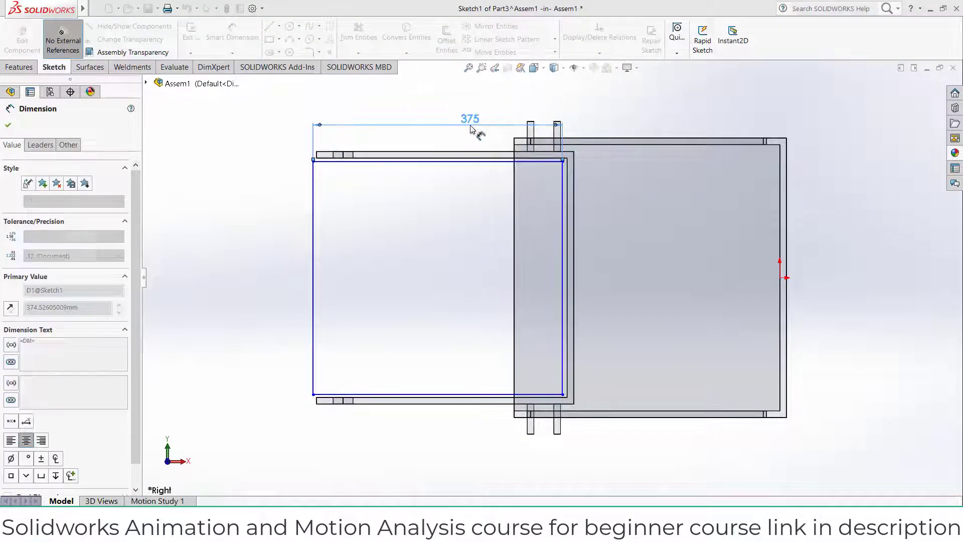
{"action": "scroll", "coordinate": [393, 167], "scroll_direction": "down", "scroll_amount": 1}
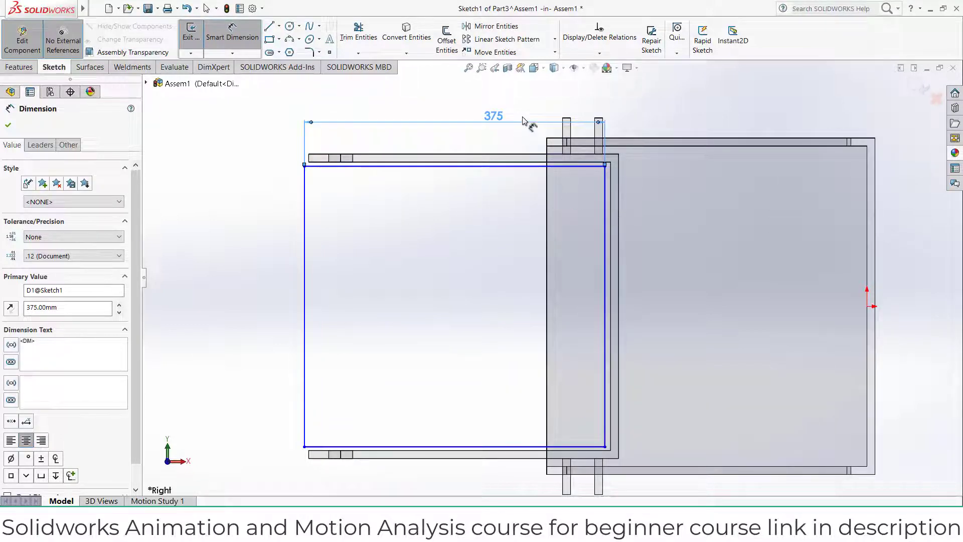
- Change the rectangle's width to 370 mm and dimension its height at 350 mm
{"action": "double_click", "coordinate": [495, 116]}
{"action": "type", "text": "370"}
{"action": "key", "text": "Return"}
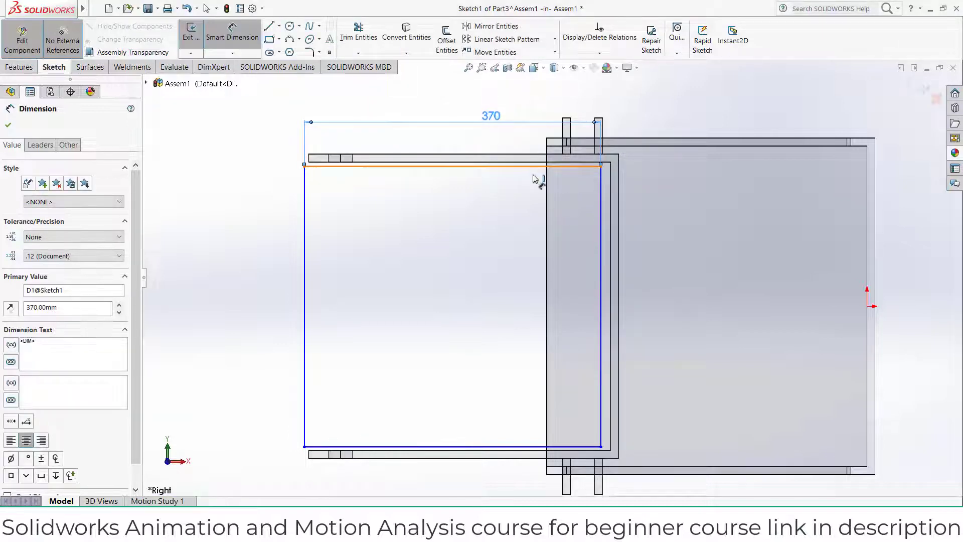
{"action": "left_click", "coordinate": [601, 196]}
{"action": "left_click", "coordinate": [648, 201]}
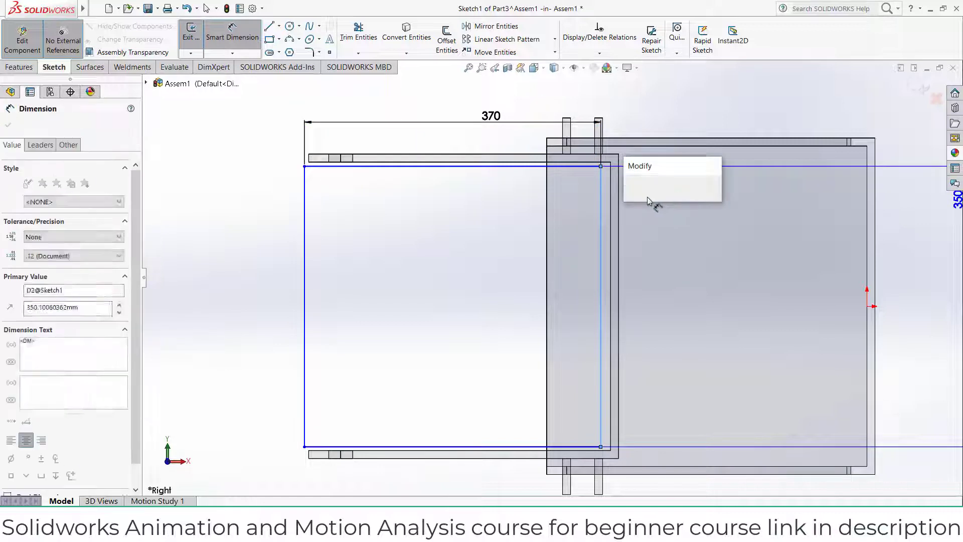
{"action": "type", "text": "35"}
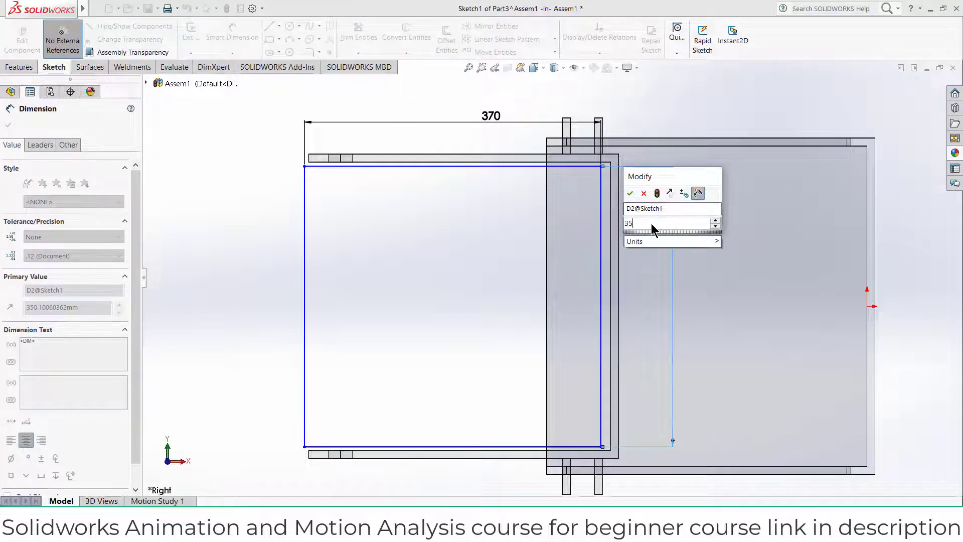
{"action": "type", "text": "0"}
{"action": "key", "text": "Return"}
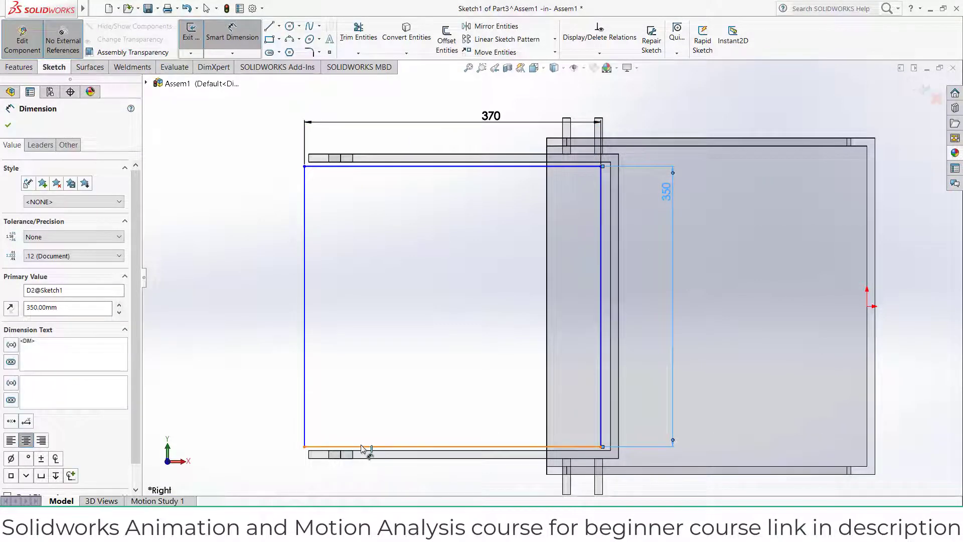
{"action": "left_click", "coordinate": [362, 446]}
{"action": "left_click", "coordinate": [366, 410]}
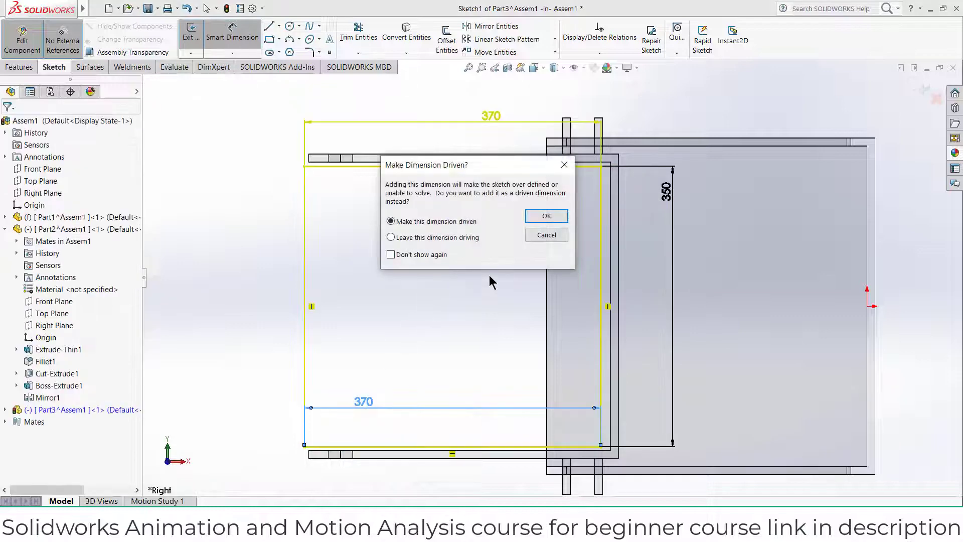
{"action": "left_click", "coordinate": [539, 236]}
- Extrude the rectangle as a one-direction thin feature 10 mm thick with a blind depth of 80 mm
{"action": "middle_click_drag", "start_coordinate": [468, 284], "coordinate": [446, 364]}
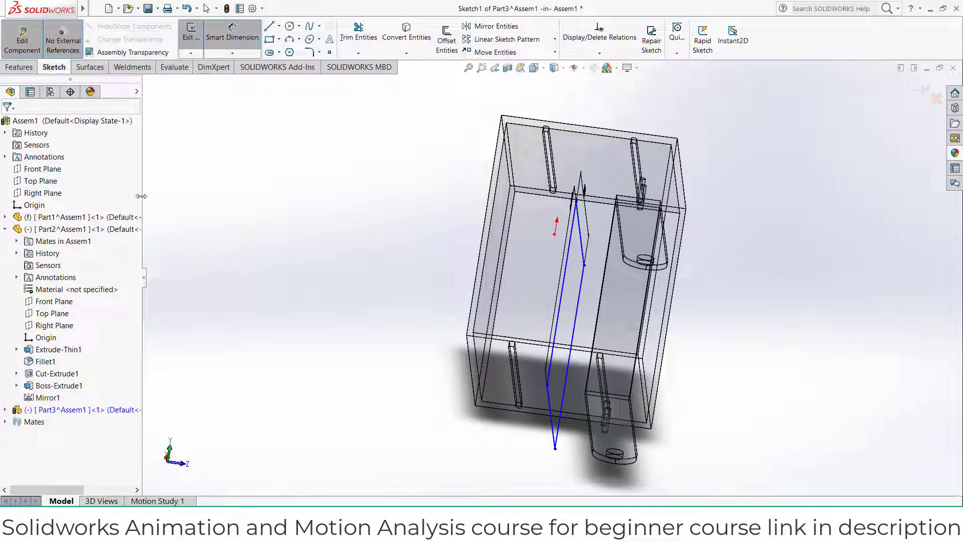
{"action": "left_click", "coordinate": [19, 67]}
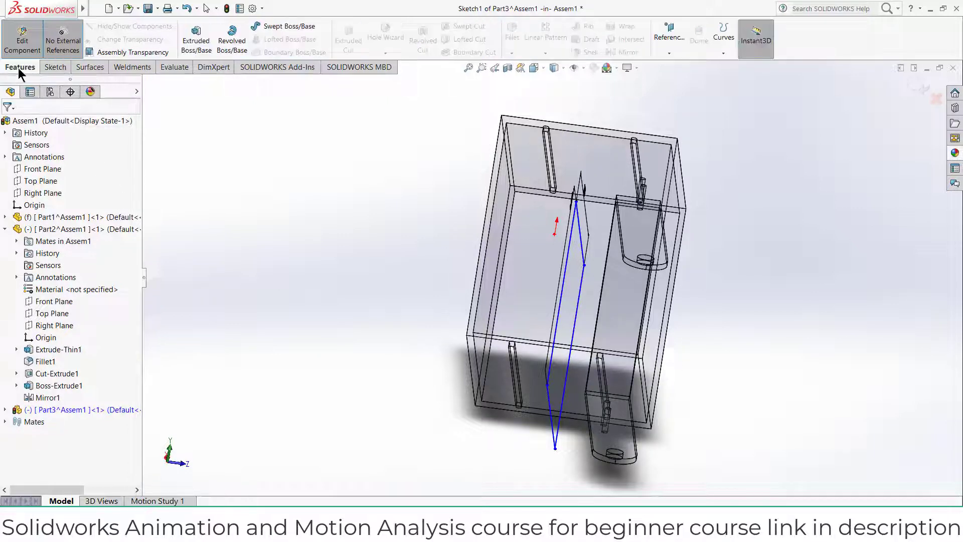
{"action": "left_click", "coordinate": [196, 44]}
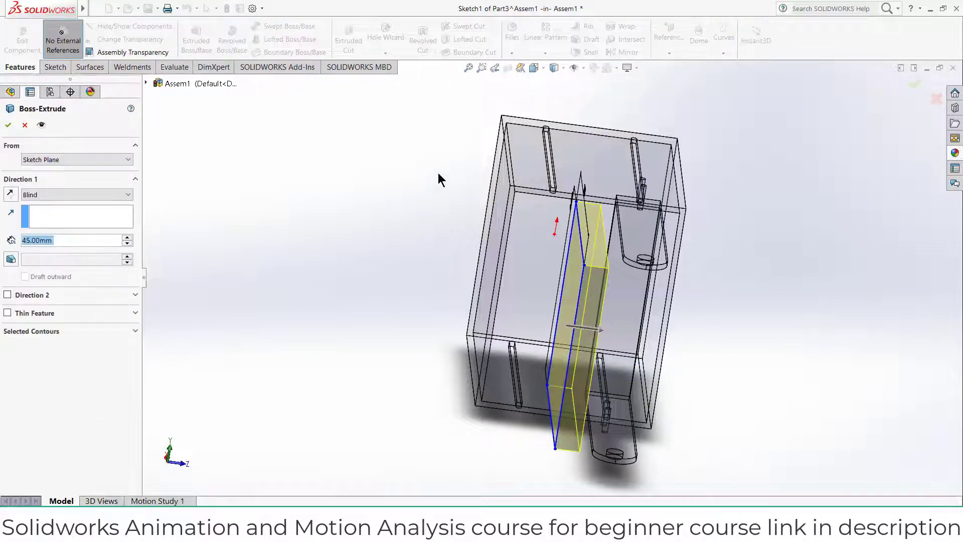
{"action": "left_click", "coordinate": [7, 313]}
{"action": "middle_click_drag", "start_coordinate": [449, 316], "coordinate": [331, 281]}
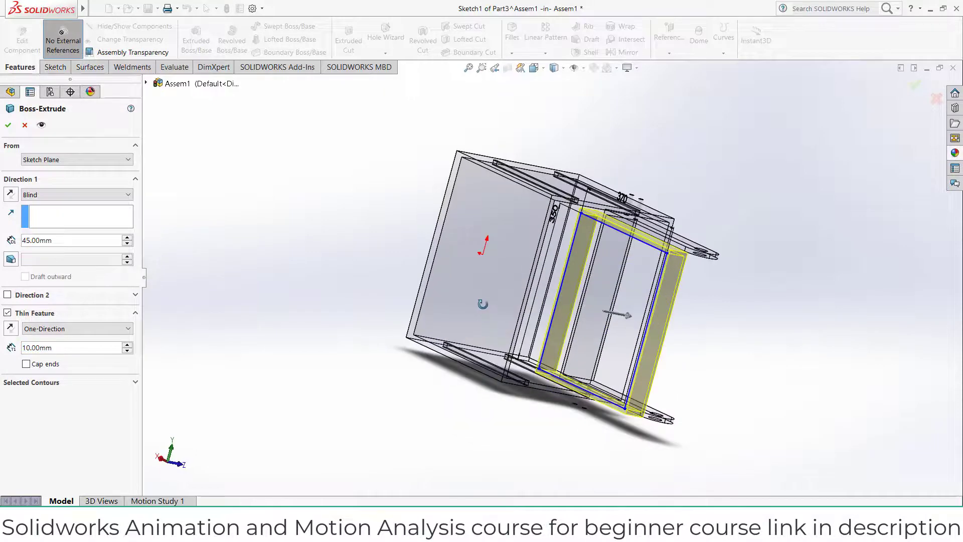
{"action": "middle_click_drag", "start_coordinate": [528, 205], "coordinate": [411, 184]}
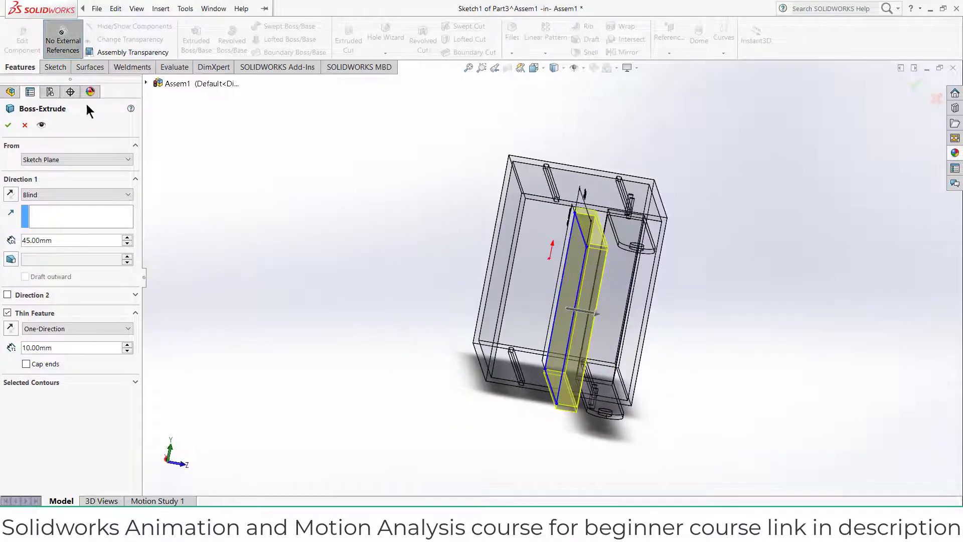
{"action": "left_click", "coordinate": [64, 45]}
{"action": "left_click_drag", "start_coordinate": [64, 240], "coordinate": [0, 206]}
{"action": "type", "text": "80"}
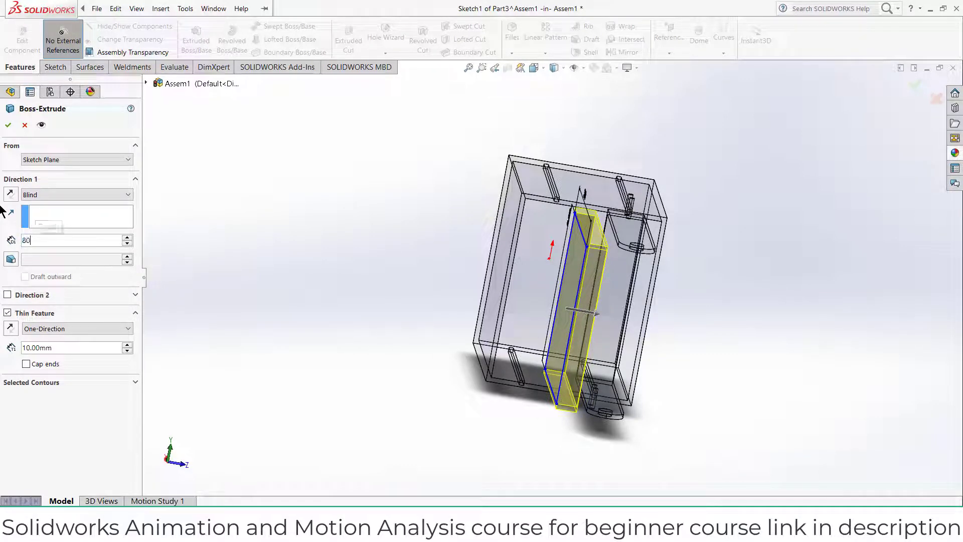
{"action": "key", "text": "Return"}
{"action": "middle_click_drag", "start_coordinate": [656, 333], "coordinate": [586, 217]}
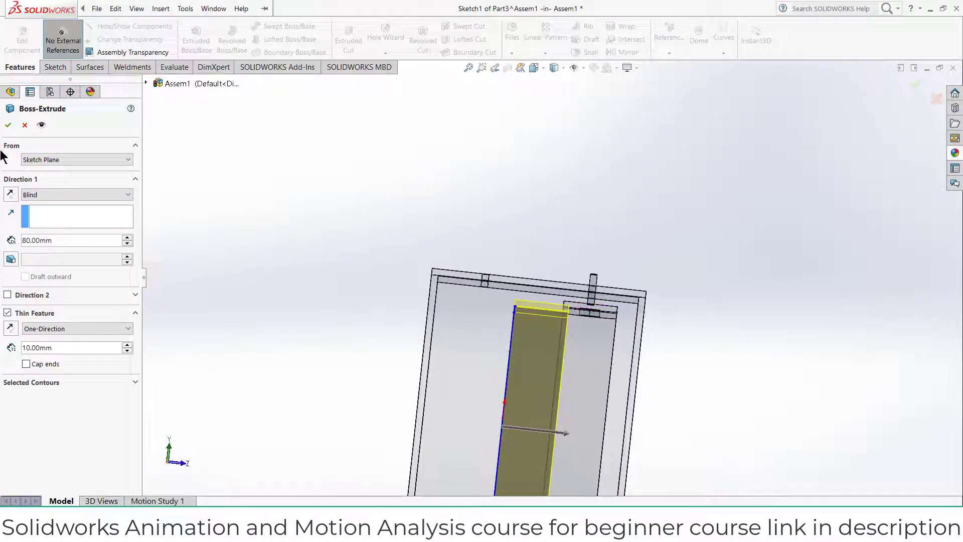
{"action": "left_click", "coordinate": [5, 125]}
- Start a sketch on the rectangular frame's end face and convert that face's edges into sketch entities
{"action": "scroll", "coordinate": [589, 403], "scroll_direction": "down", "scroll_amount": 1}
{"action": "middle_click_drag", "start_coordinate": [588, 402], "coordinate": [549, 383]}
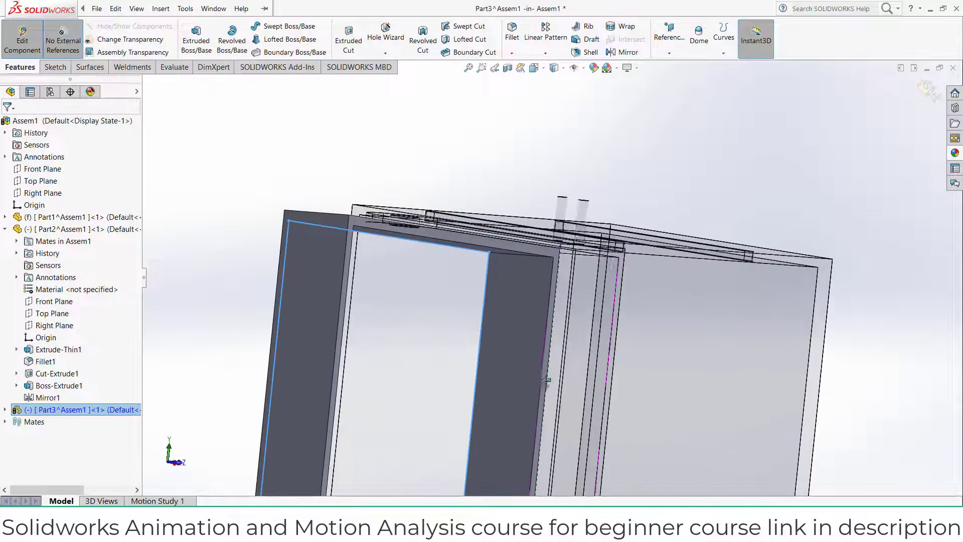
{"action": "scroll", "coordinate": [327, 258], "scroll_direction": "down", "scroll_amount": 3}
{"action": "left_click", "coordinate": [442, 201]}
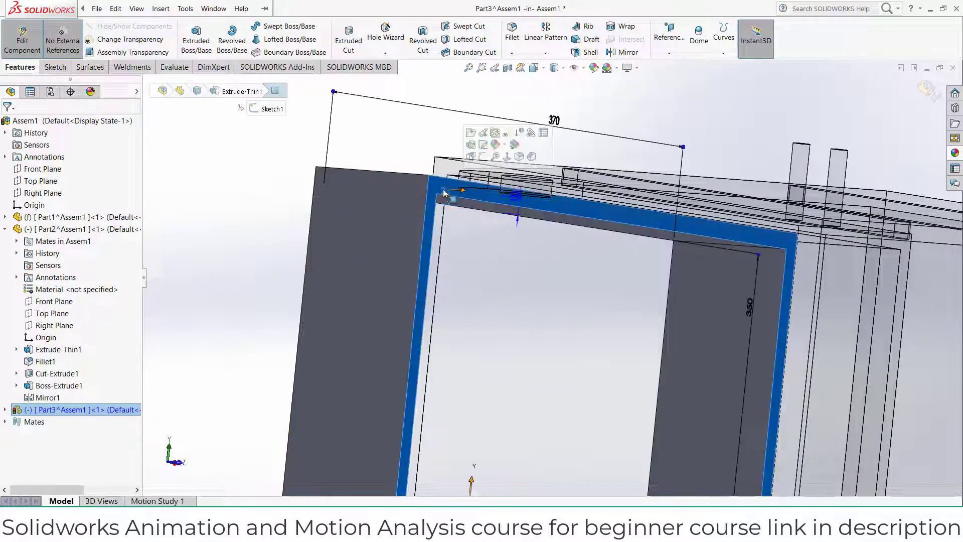
{"action": "left_click", "coordinate": [484, 158]}
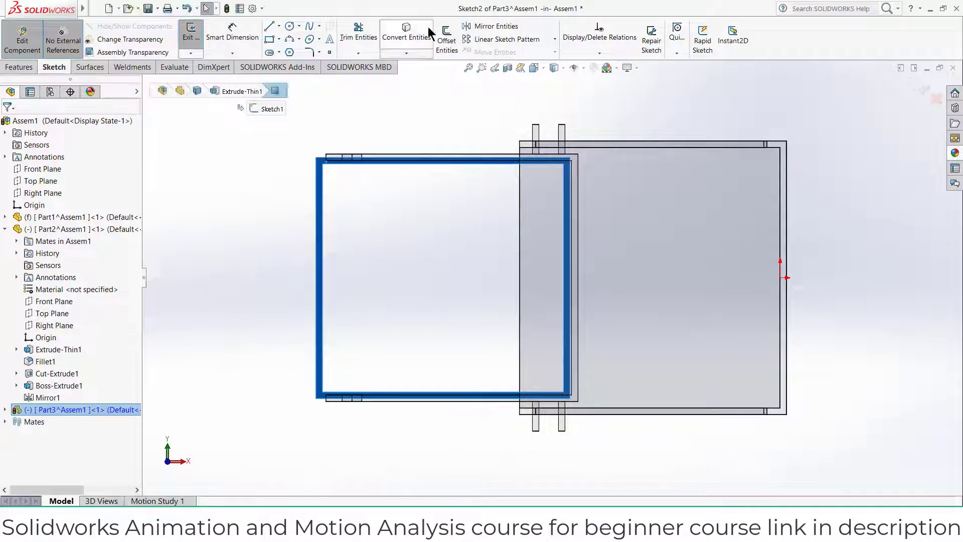
{"action": "left_click", "coordinate": [399, 48]}
{"action": "left_click", "coordinate": [38, 62]}
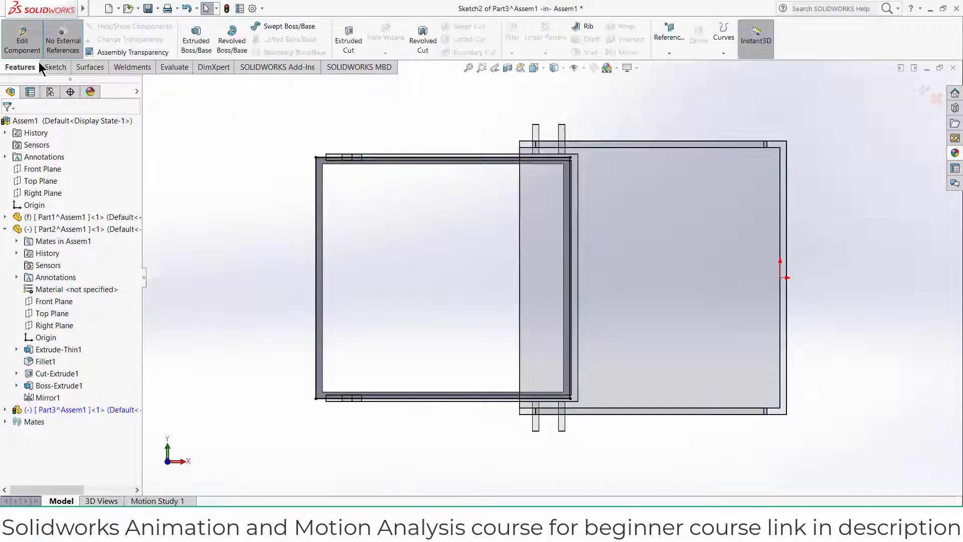
- Extrude the converted outline 3 mm in the reversed direction, into the frame, to close its end with a thin plate
{"action": "left_click", "coordinate": [195, 42]}
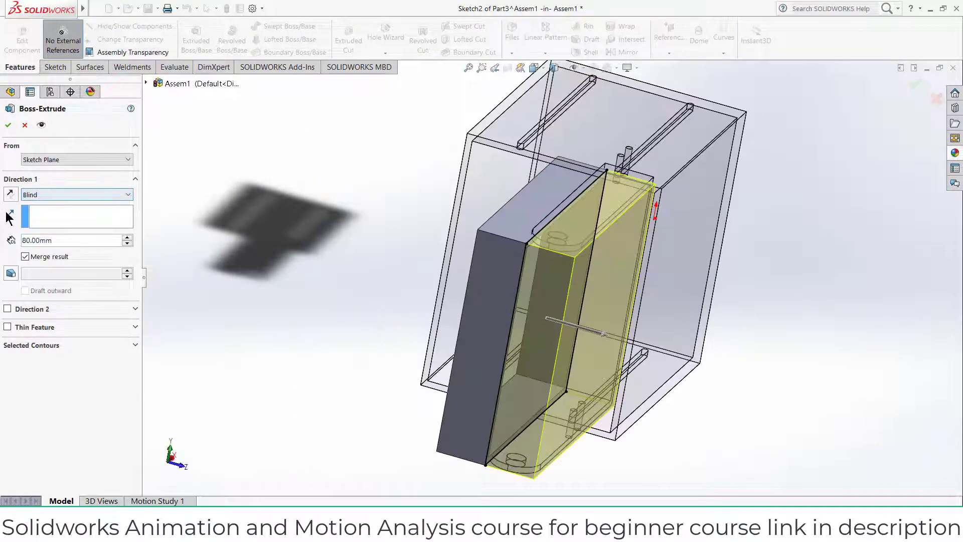
{"action": "left_click", "coordinate": [10, 194]}
{"action": "type", "text": "3"}
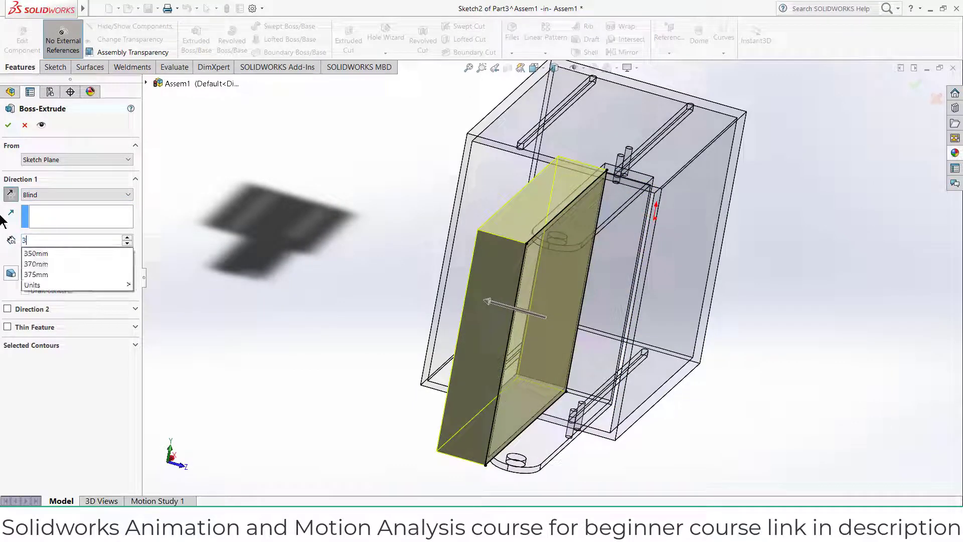
{"action": "key", "text": "Return"}
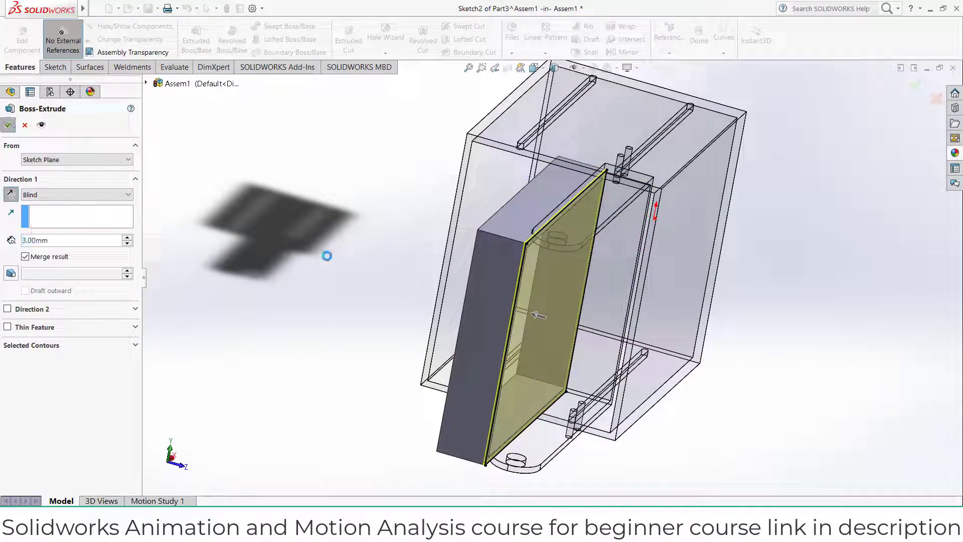
- Start a sketch on the frame's upper side face and draw a centerpoint straight slot along it, about 395 mm long and 31 mm wide
{"action": "left_click", "coordinate": [539, 213]}
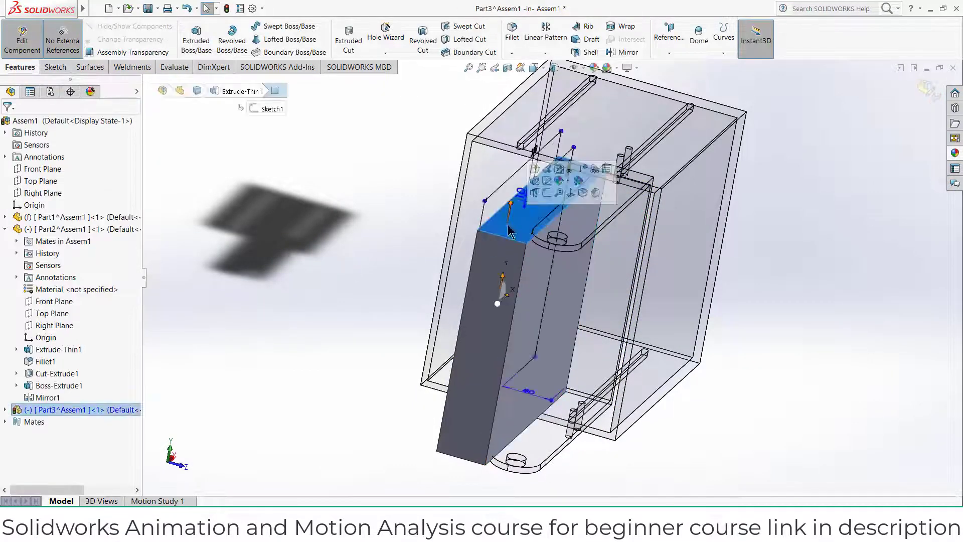
{"action": "left_click", "coordinate": [546, 194]}
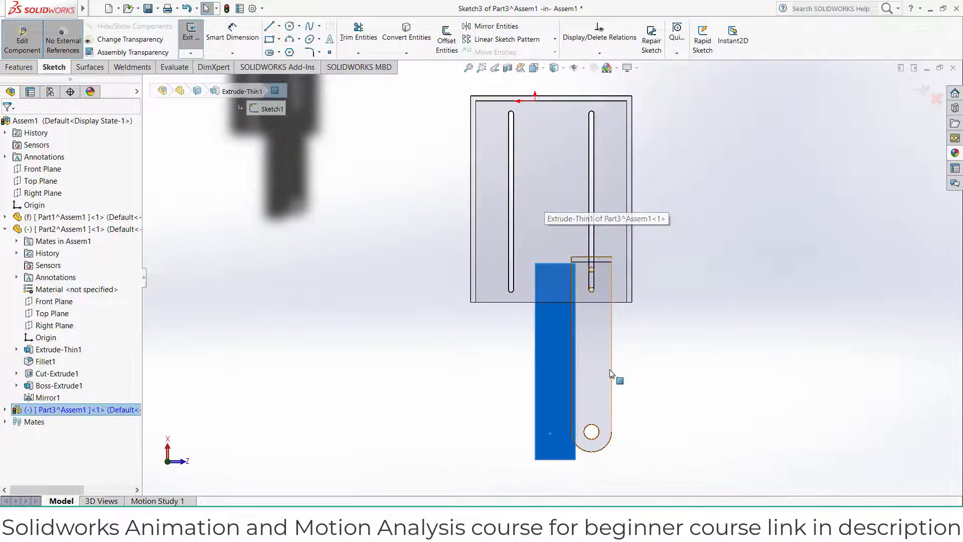
{"action": "scroll", "coordinate": [611, 374], "scroll_direction": "up", "scroll_amount": 2}
{"action": "scroll", "coordinate": [577, 351], "scroll_direction": "down", "scroll_amount": 4}
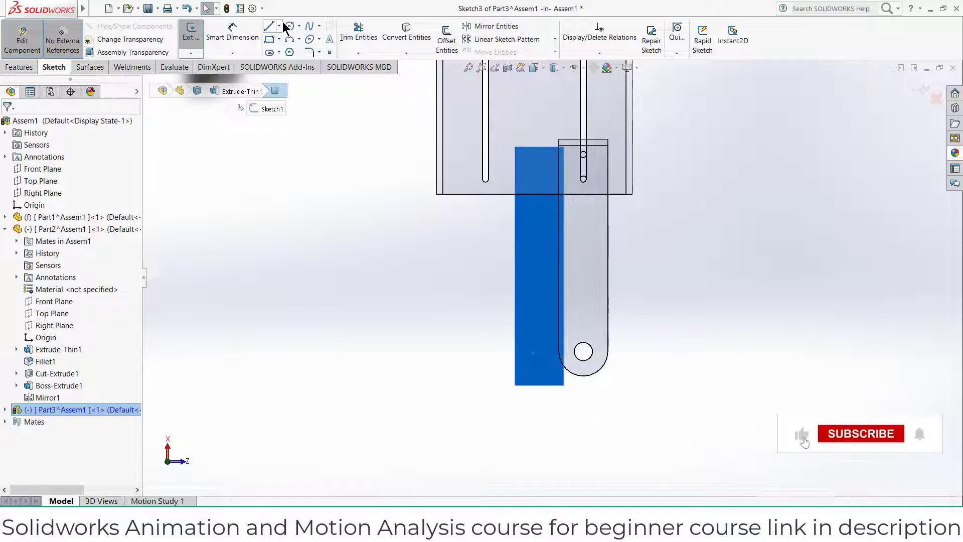
{"action": "left_click", "coordinate": [270, 53]}
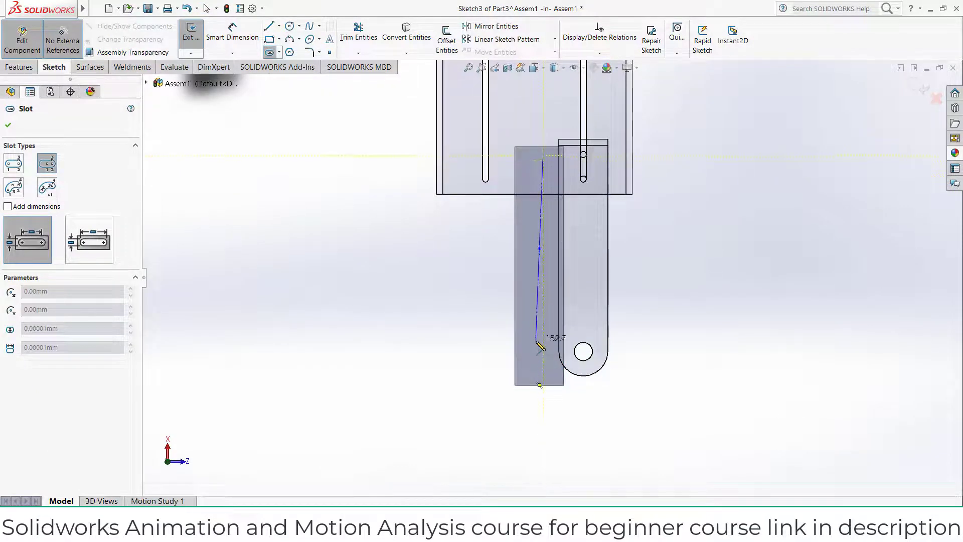
{"action": "left_click", "coordinate": [539, 369]}
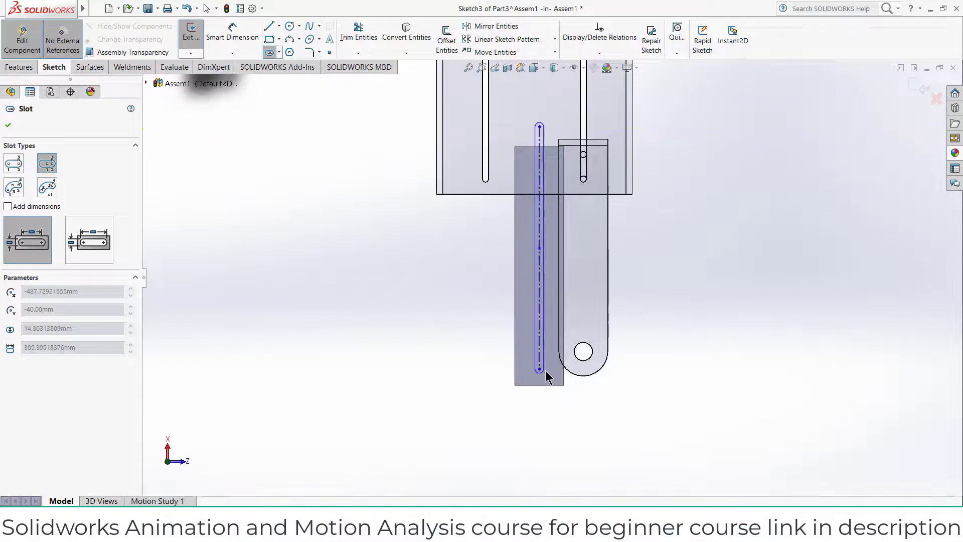
{"action": "left_click", "coordinate": [550, 375]}
- Dimension the slot's centre-to-centre length at 350 mm
{"action": "left_click", "coordinate": [232, 31]}
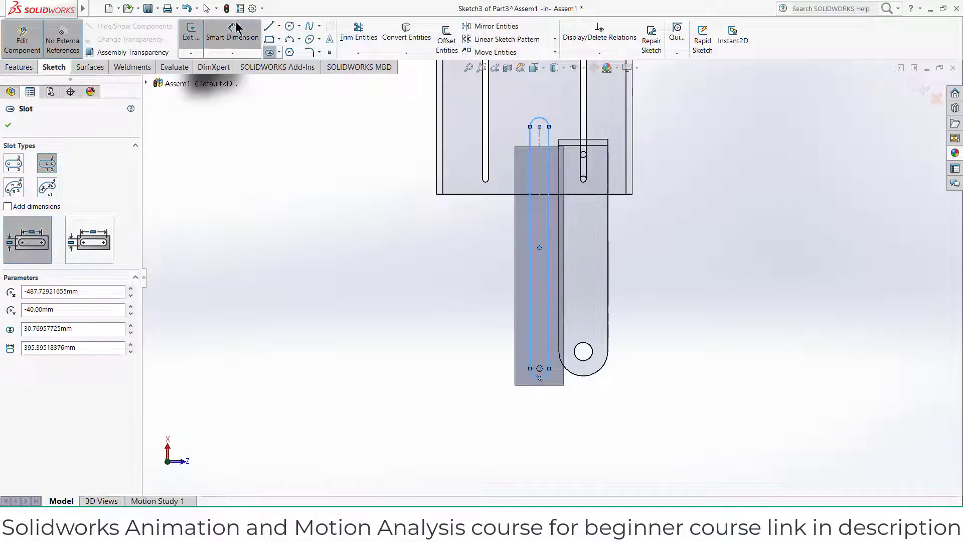
{"action": "left_click", "coordinate": [539, 214]}
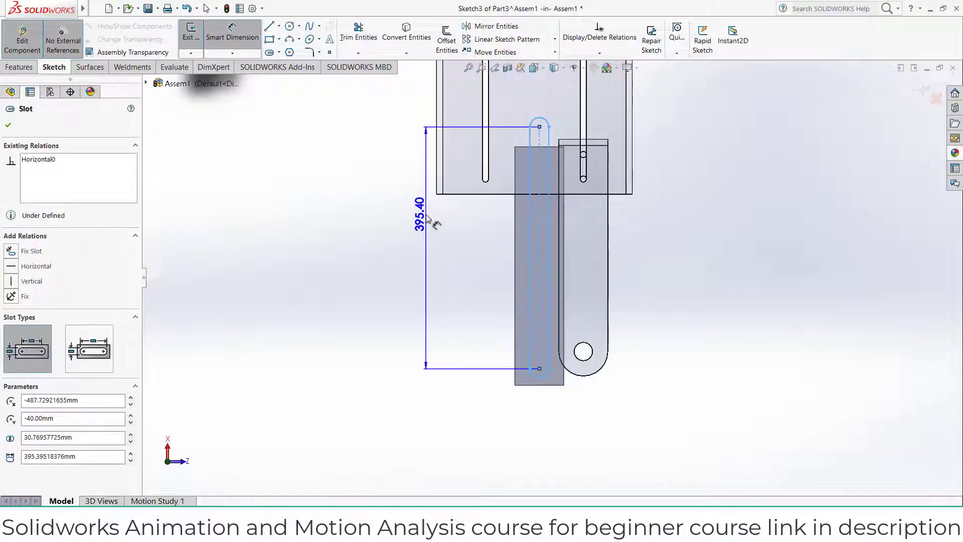
{"action": "left_click", "coordinate": [383, 223]}
{"action": "type", "text": "350"}
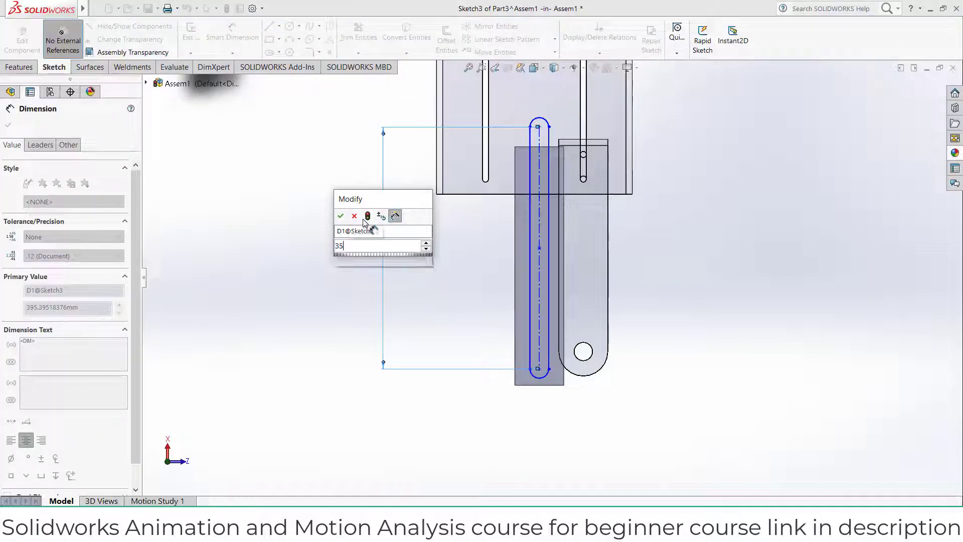
{"action": "key", "text": "Return"}
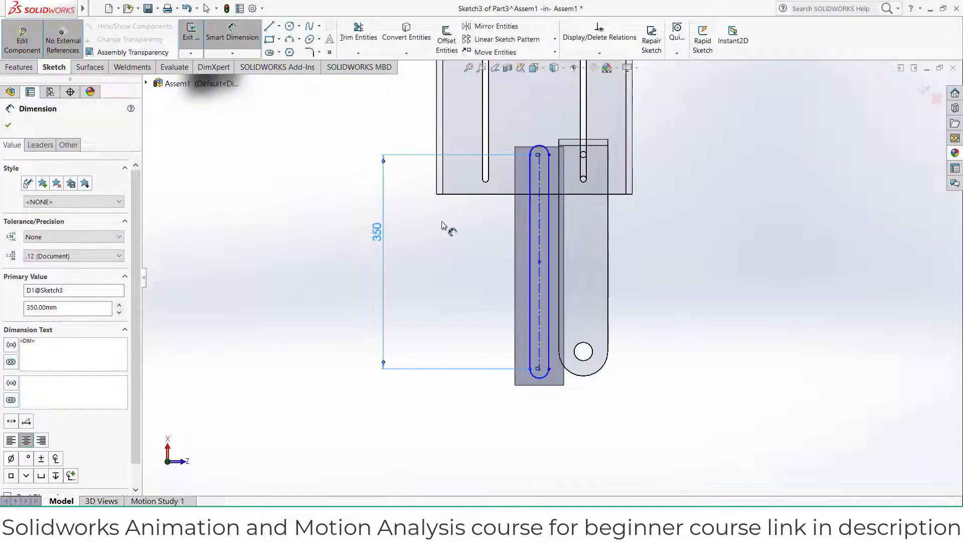
- Measure the side face's long edge, and dimension the slot's midpoint at 390/2 mm from the face's short end edge
{"action": "scroll", "coordinate": [513, 225], "scroll_direction": "down", "scroll_amount": 1}
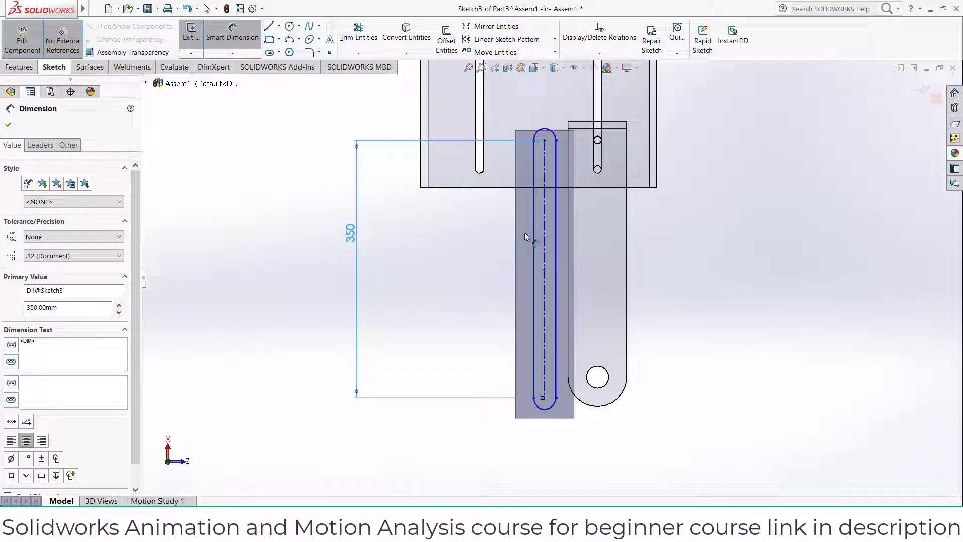
{"action": "left_click", "coordinate": [182, 68]}
{"action": "left_click", "coordinate": [240, 40]}
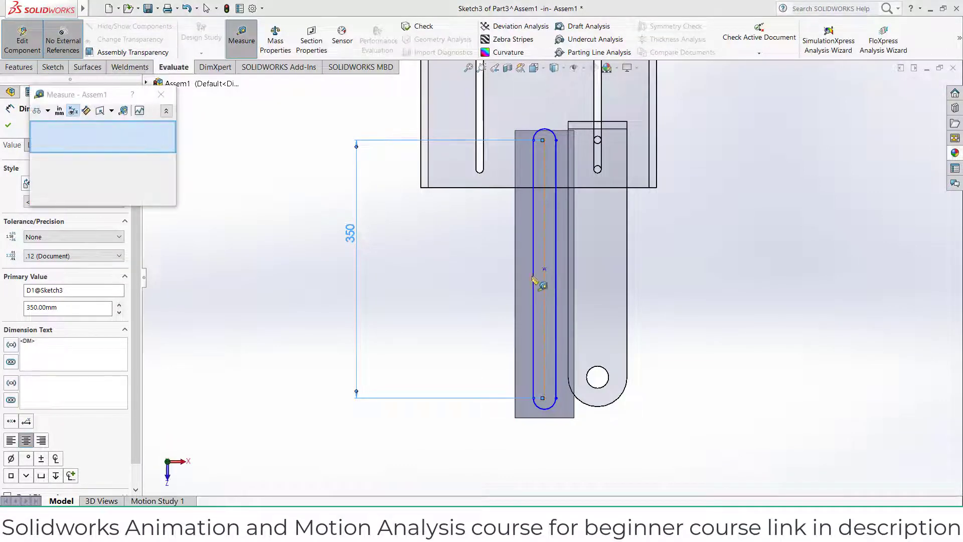
{"action": "left_click", "coordinate": [516, 260]}
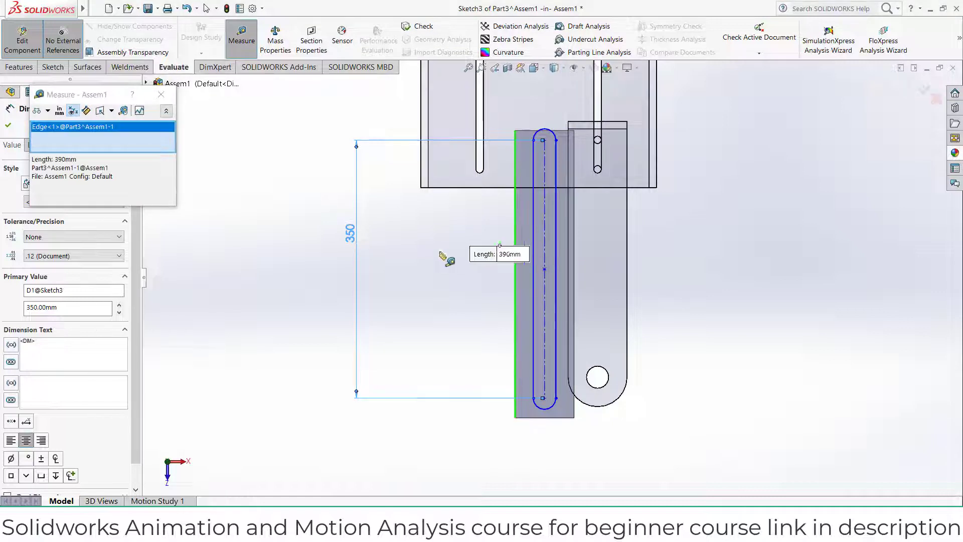
{"action": "left_click", "coordinate": [160, 96]}
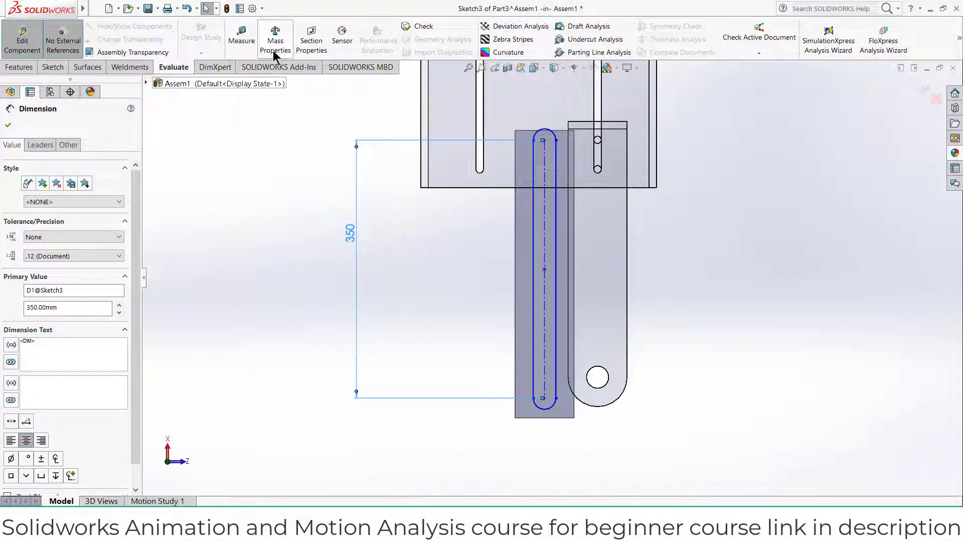
{"action": "left_click", "coordinate": [70, 66]}
{"action": "left_click", "coordinate": [257, 38]}
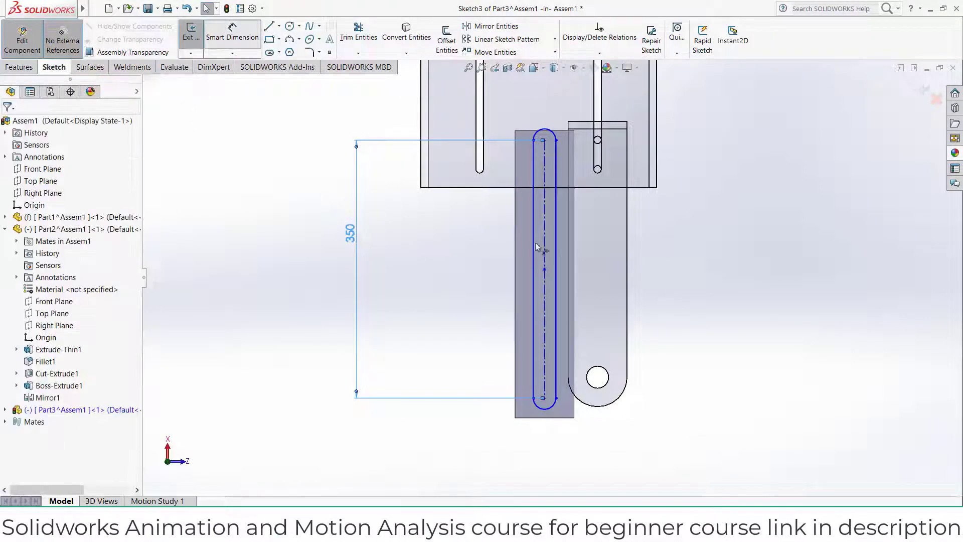
{"action": "left_click", "coordinate": [545, 273]}
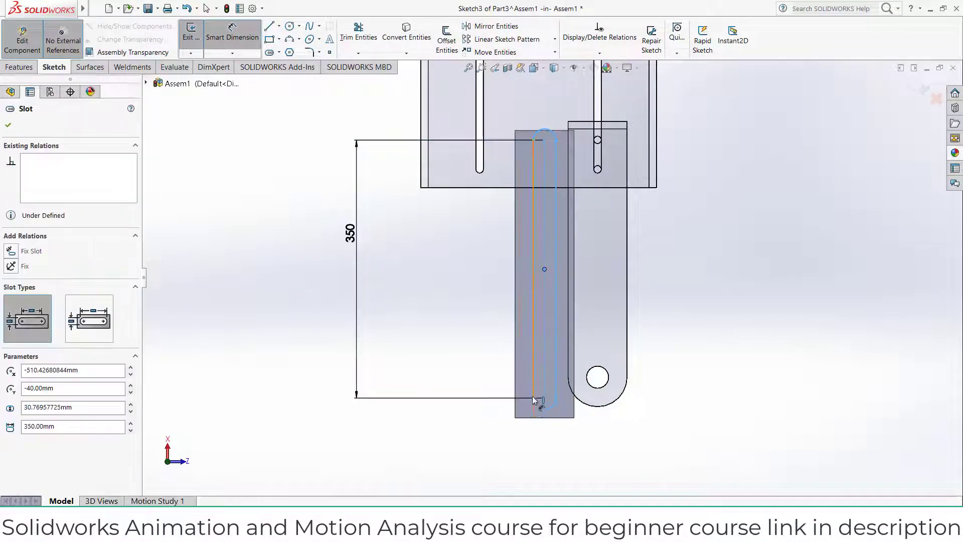
{"action": "left_click", "coordinate": [540, 418]}
{"action": "left_click", "coordinate": [478, 363]}
{"action": "type", "text": "390/2"}
{"action": "key", "text": "Return"}
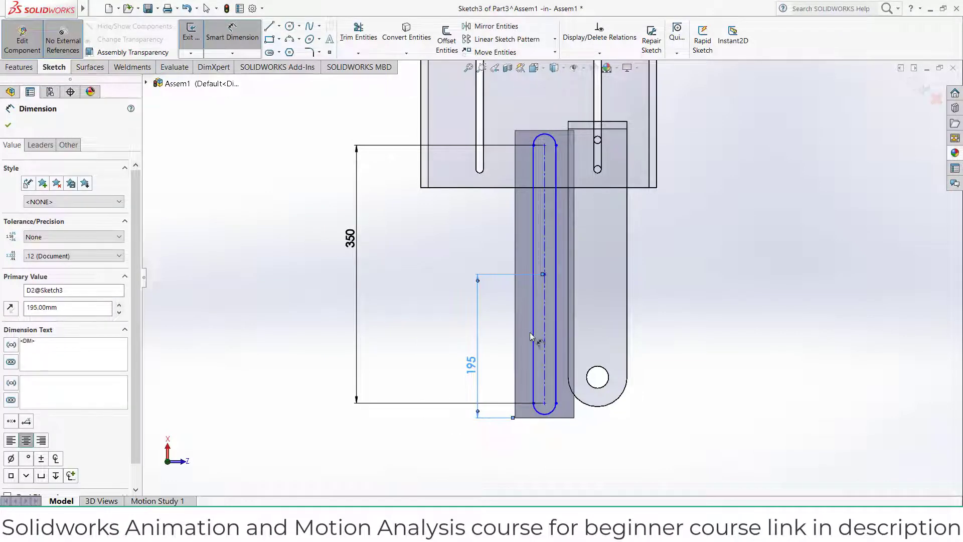
- Set the slot's width to 30 mm and its centreline 40 mm from the face's long edge
{"action": "left_click", "coordinate": [555, 347]}
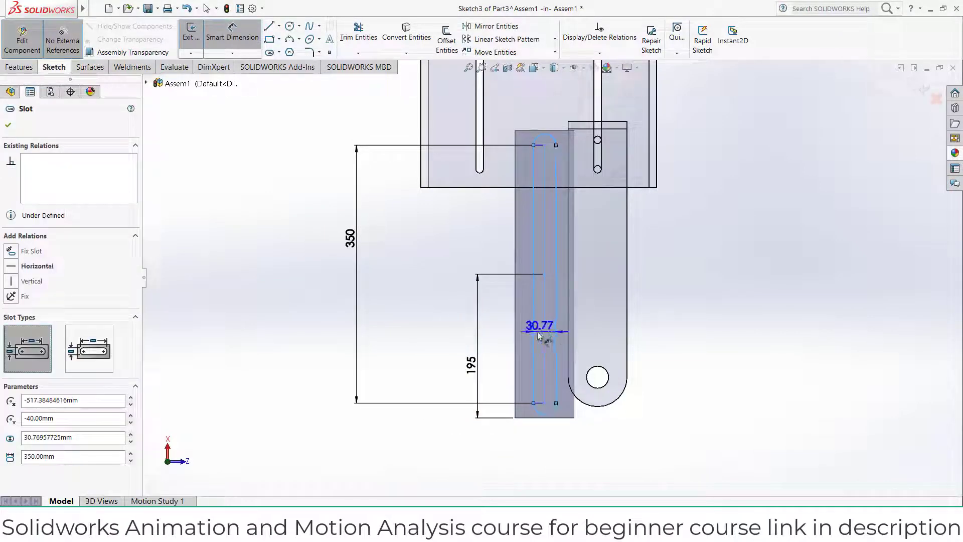
{"action": "left_click", "coordinate": [499, 325]}
{"action": "type", "text": "30"}
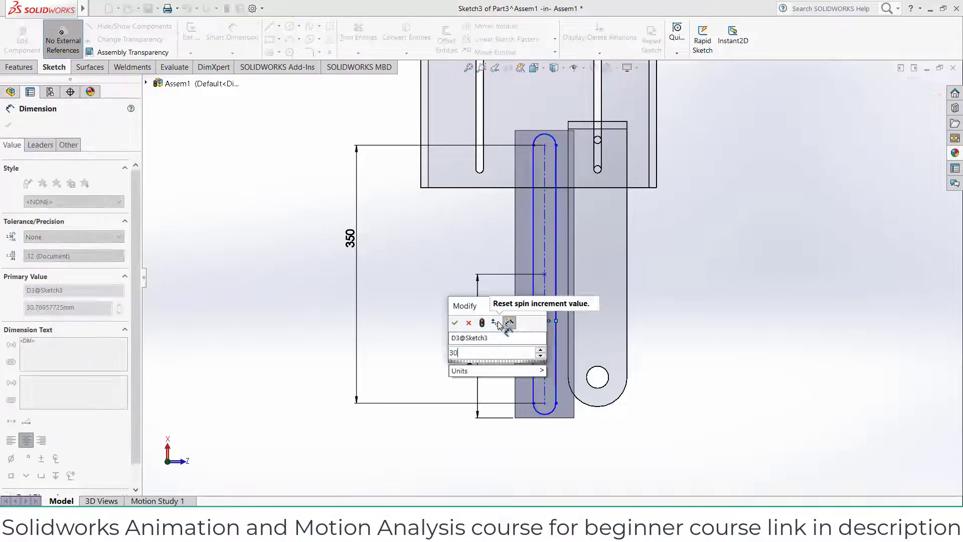
{"action": "key", "text": "Return"}
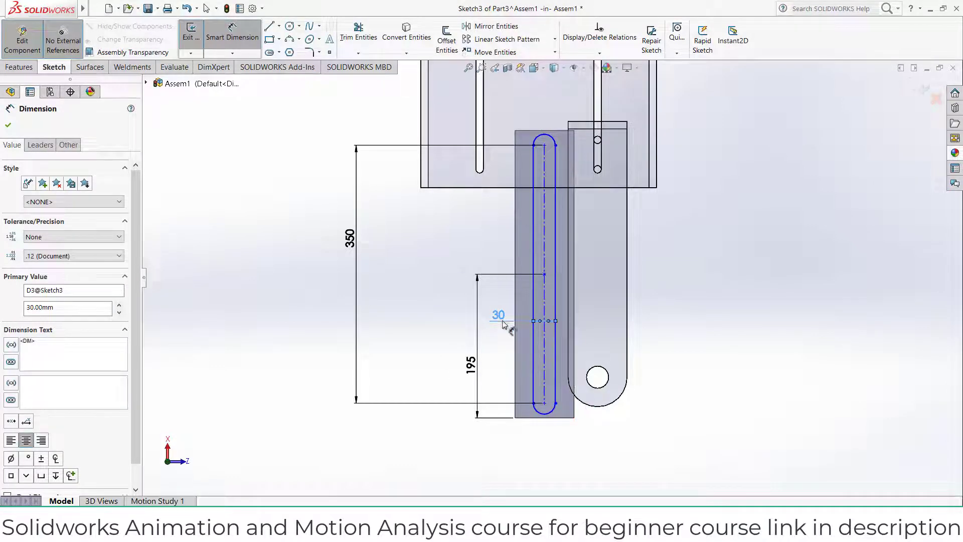
{"action": "left_click", "coordinate": [544, 301]}
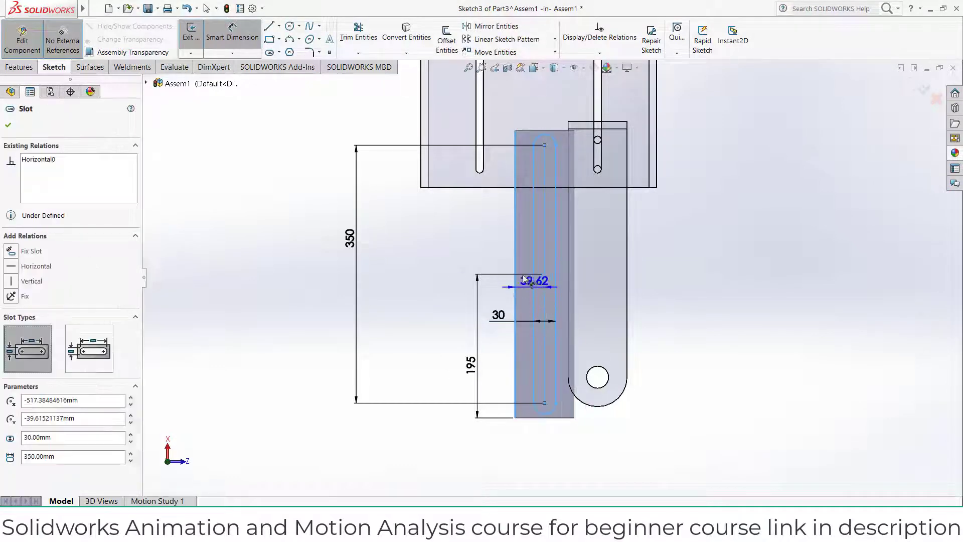
{"action": "left_click", "coordinate": [509, 256]}
{"action": "type", "text": "40"}
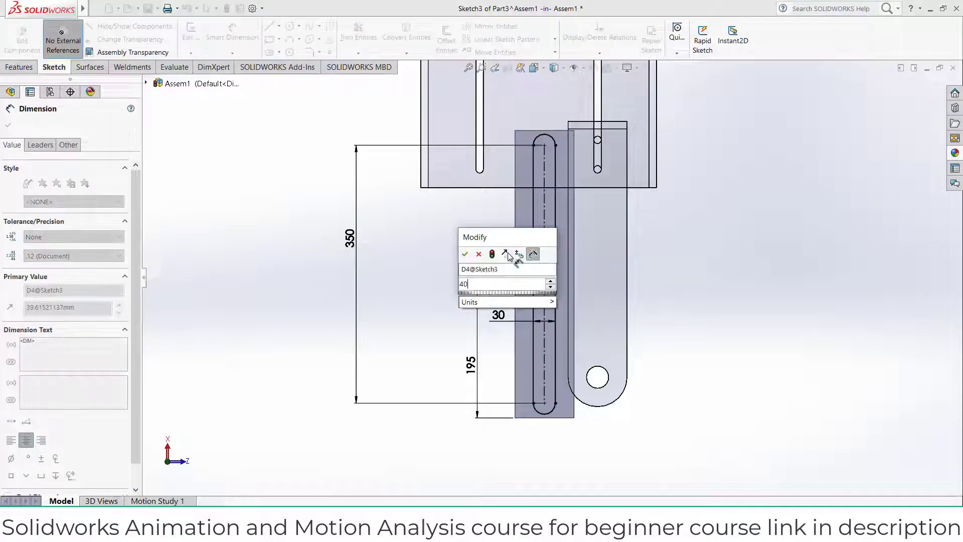
{"action": "key", "text": "Return"}
- Cut the slot profile into the frame's side wall with a blind Extruded Cut 30 mm deep
{"action": "middle_click_drag", "start_coordinate": [496, 226], "coordinate": [405, 180]}
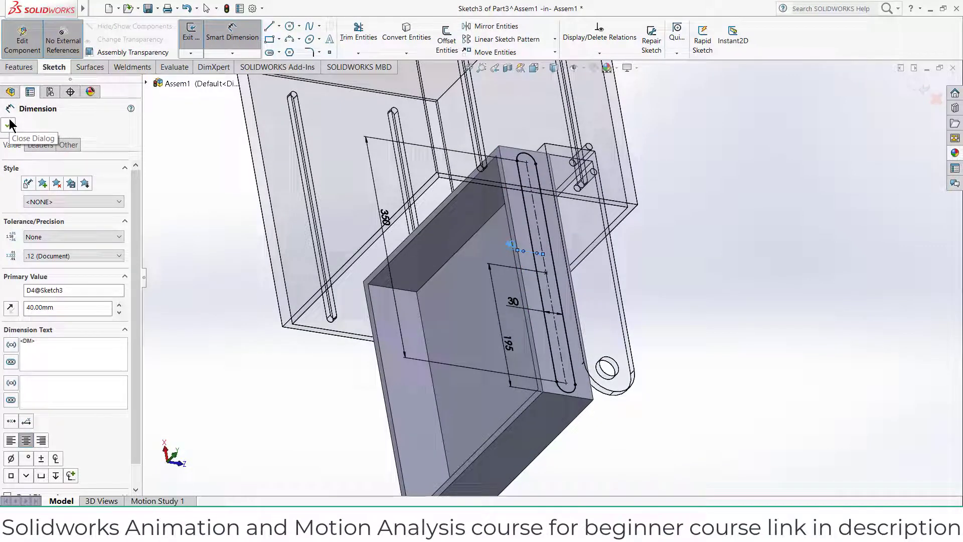
{"action": "left_click", "coordinate": [20, 67]}
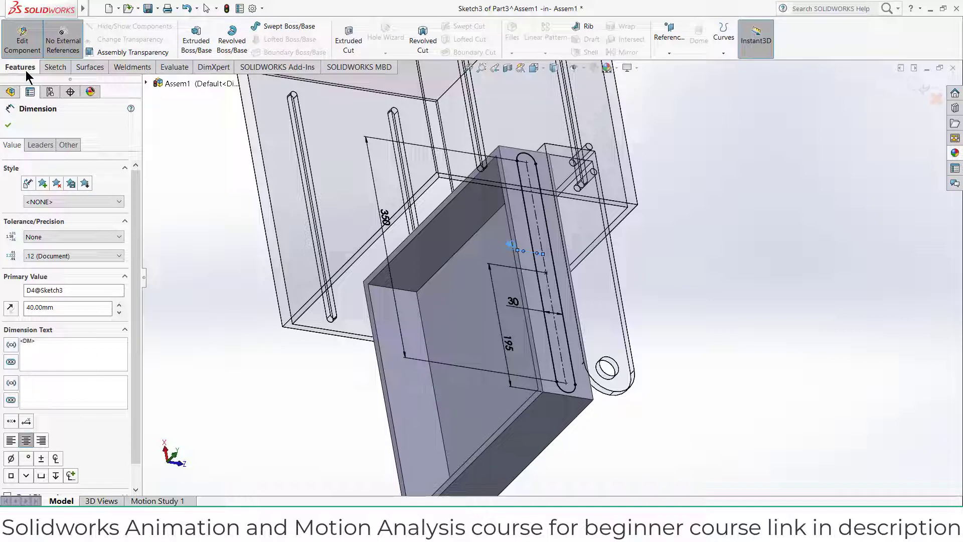
{"action": "left_click", "coordinate": [351, 34]}
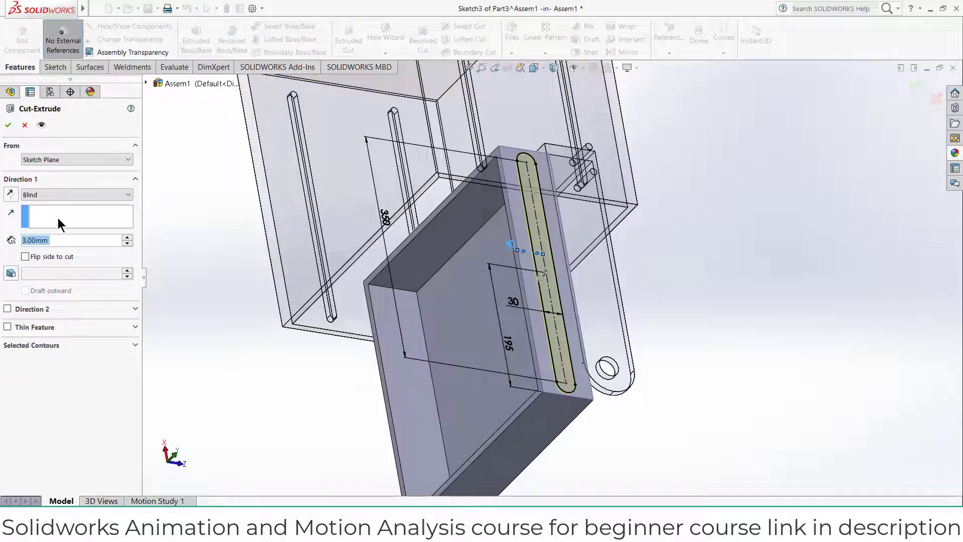
{"action": "type", "text": "30"}
{"action": "key", "text": "Return"}
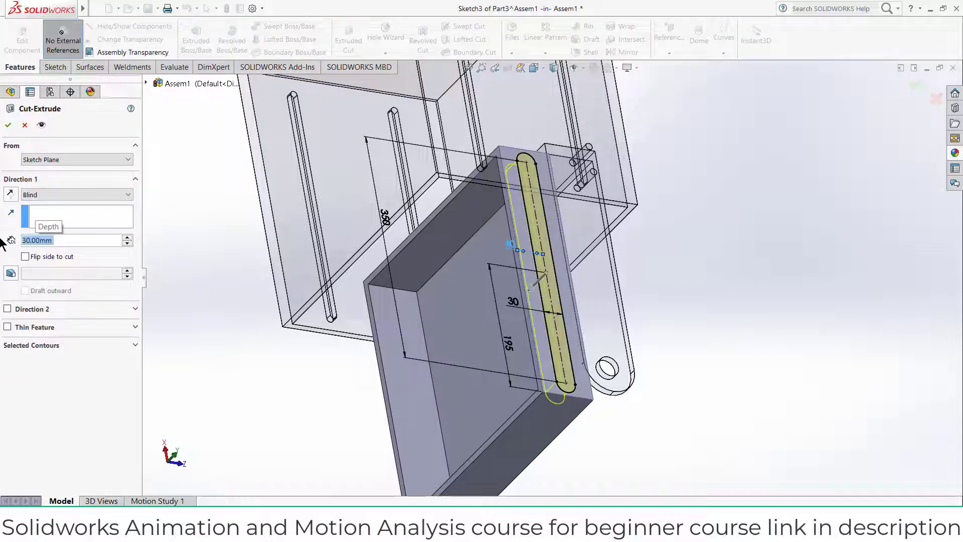
{"action": "left_click", "coordinate": [8, 125]}
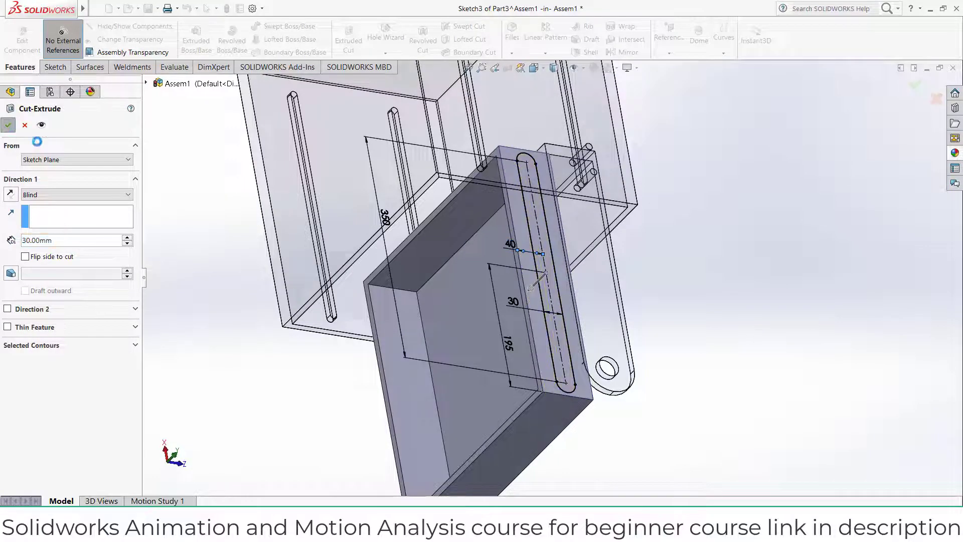
- Sketch two horizontal rectangles, about 18 mm and 15 mm high, across the frame's inner back face between its side walls
{"action": "middle_click_drag", "start_coordinate": [309, 343], "coordinate": [489, 229]}
{"action": "left_click", "coordinate": [539, 231]}
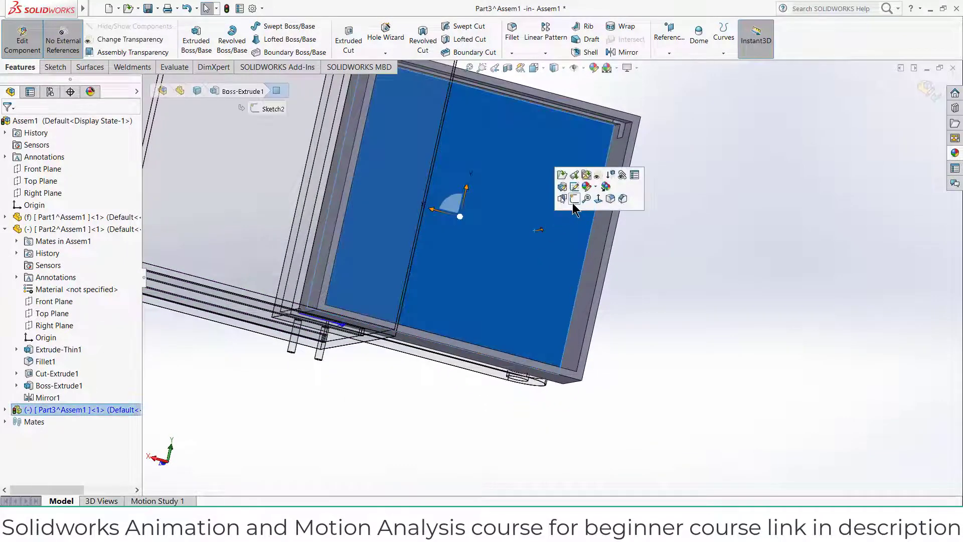
{"action": "left_click", "coordinate": [574, 200]}
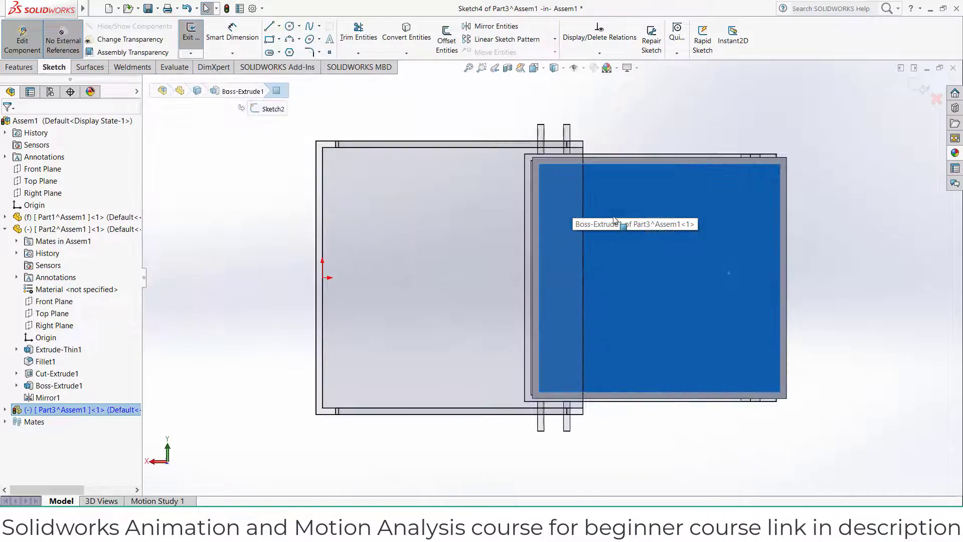
{"action": "left_click", "coordinate": [269, 39]}
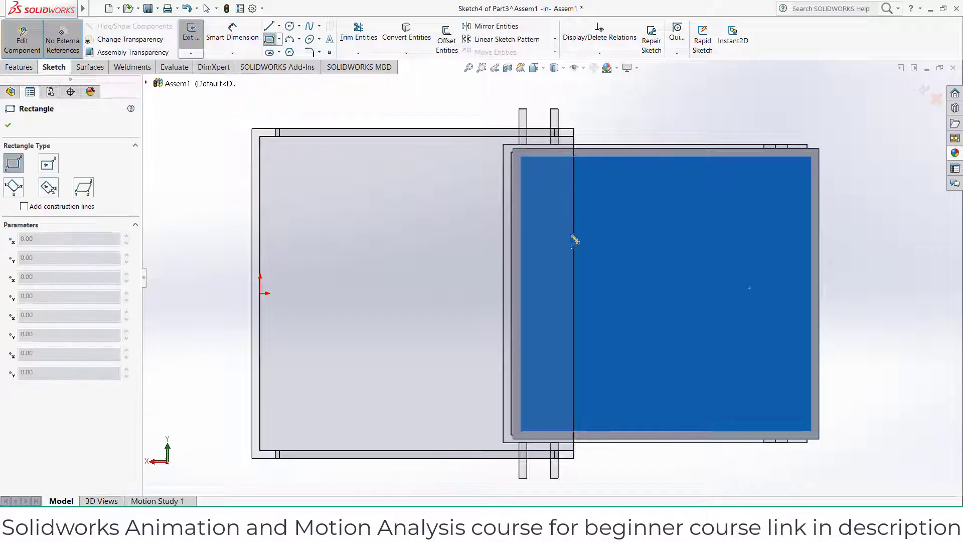
{"action": "left_click", "coordinate": [522, 223]}
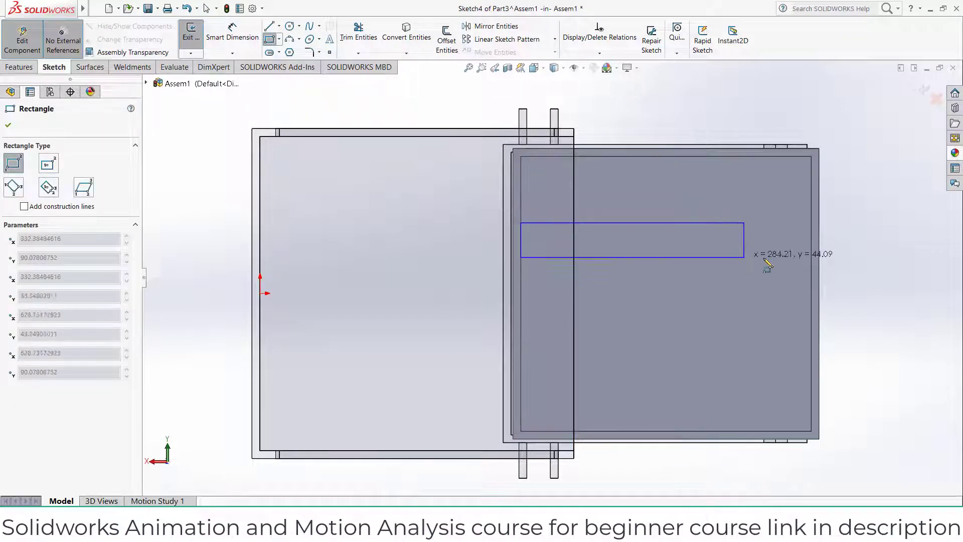
{"action": "left_click", "coordinate": [812, 236]}
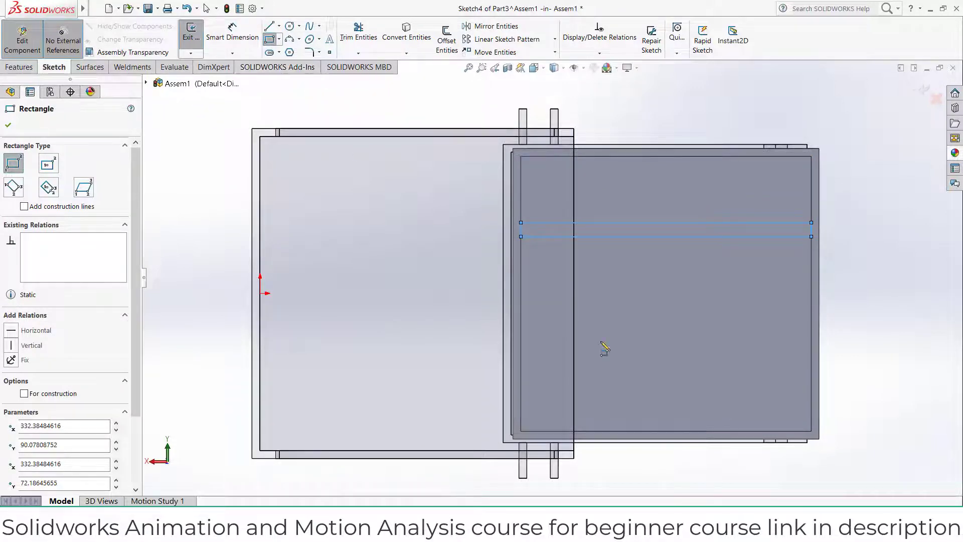
{"action": "left_click", "coordinate": [521, 345]}
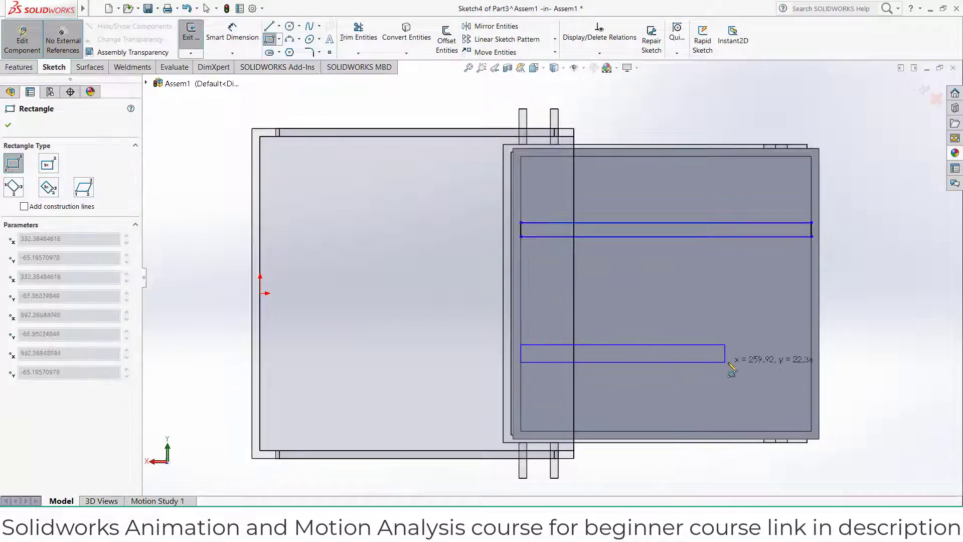
{"action": "left_click", "coordinate": [812, 356]}
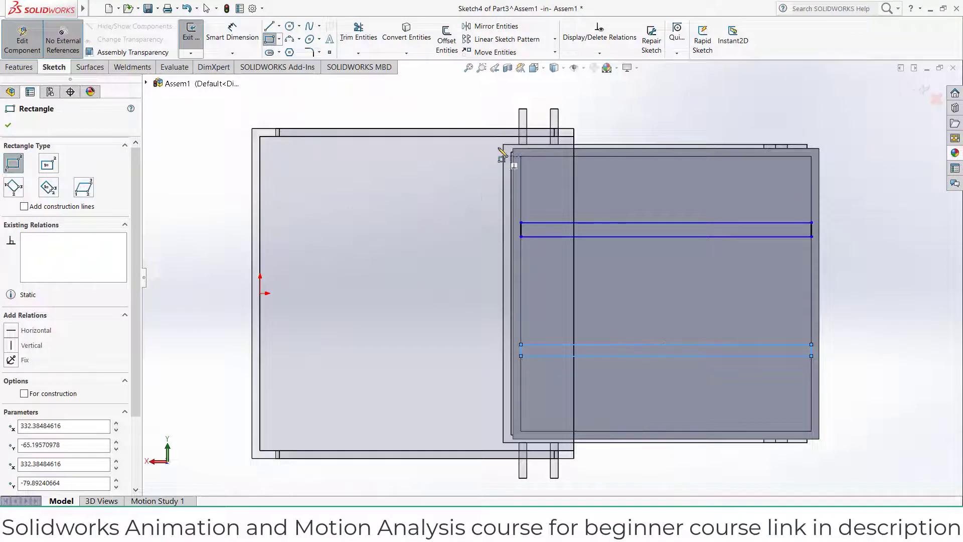
- Extrude both rectangles up to the frame's open front rim face as shelves merged with the frame
{"action": "left_click", "coordinate": [230, 38]}
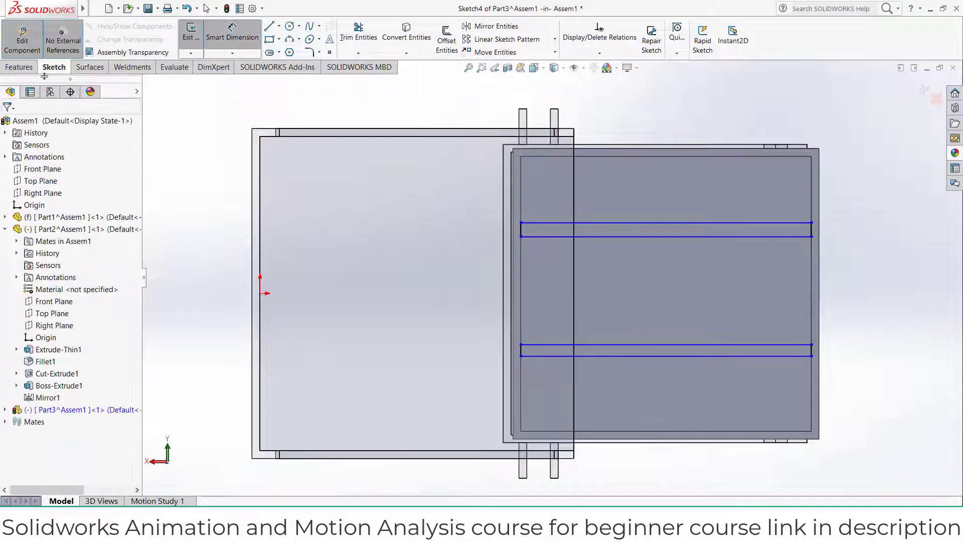
{"action": "left_click", "coordinate": [19, 67]}
{"action": "left_click", "coordinate": [197, 40]}
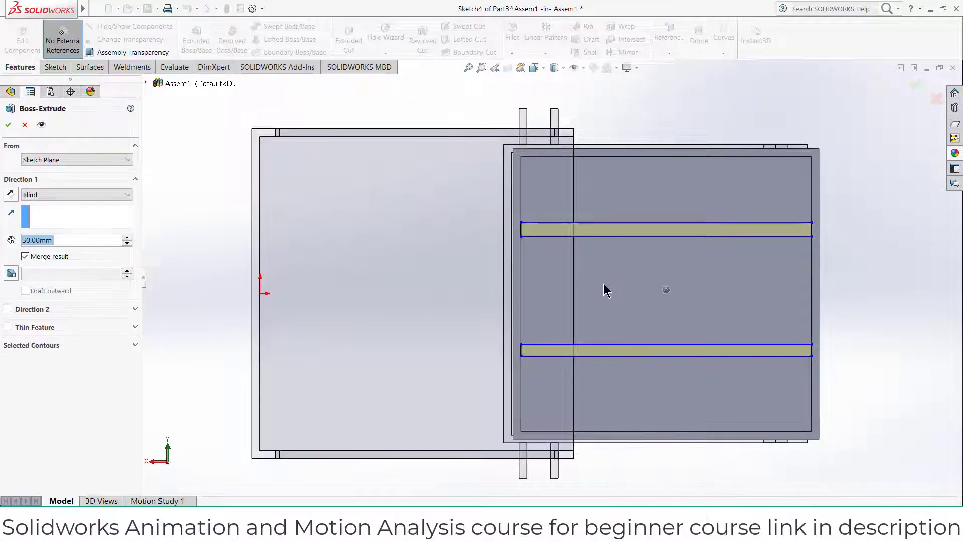
{"action": "middle_click_drag", "start_coordinate": [605, 289], "coordinate": [550, 321]}
{"action": "left_click", "coordinate": [98, 193]}
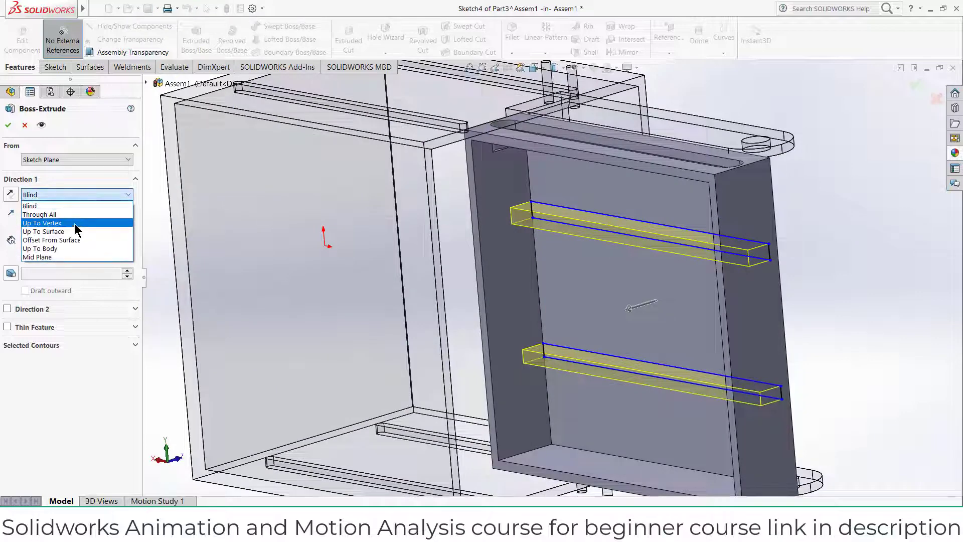
{"action": "left_click", "coordinate": [73, 235]}
{"action": "scroll", "coordinate": [502, 284], "scroll_direction": "down", "scroll_amount": 2}
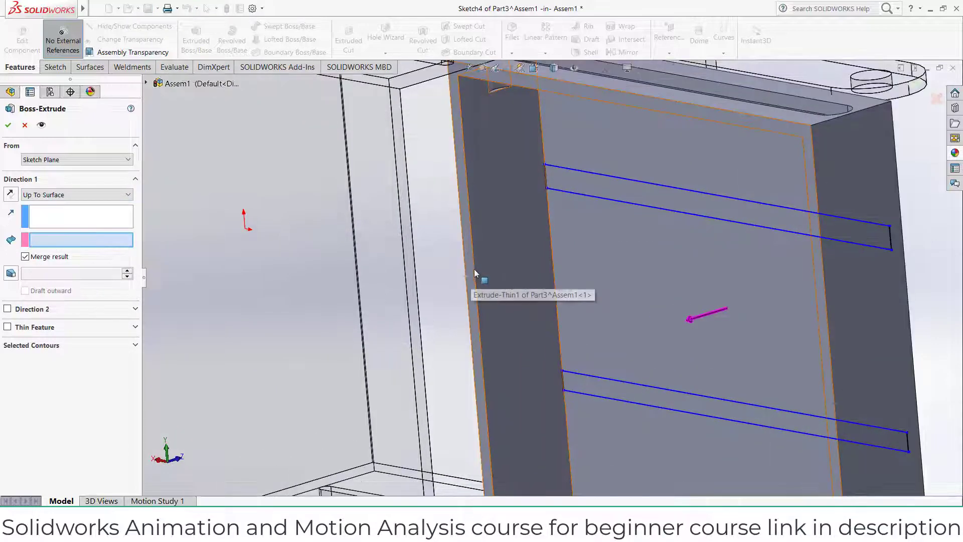
{"action": "left_click", "coordinate": [473, 275]}
{"action": "scroll", "coordinate": [462, 286], "scroll_direction": "up", "scroll_amount": 3}
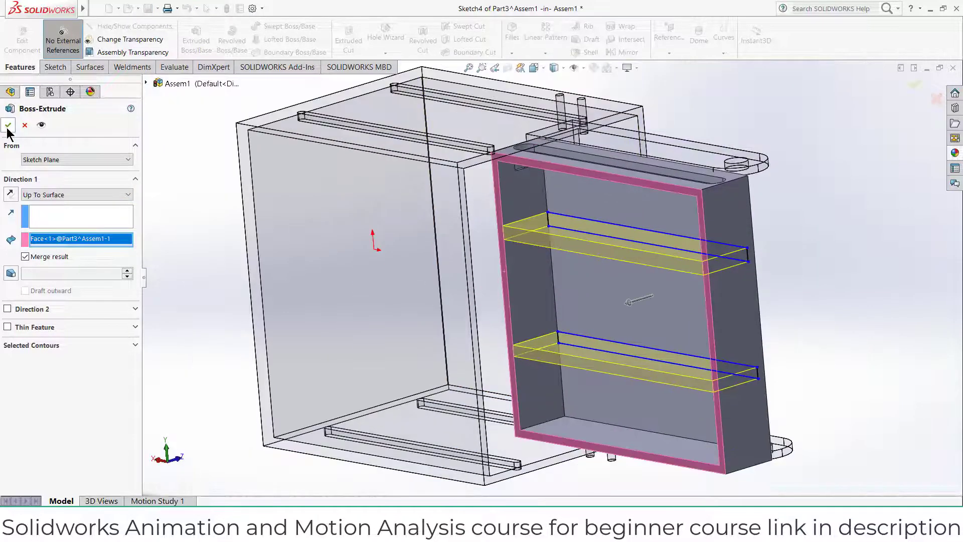
{"action": "scroll", "coordinate": [784, 299], "scroll_direction": "up", "scroll_amount": 2}
{"action": "middle_click_drag", "start_coordinate": [744, 259], "coordinate": [723, 289]}
- Finish editing the frame part and move the frame outward relative to the bracket arms in the assembly
{"action": "left_click", "coordinate": [925, 90]}
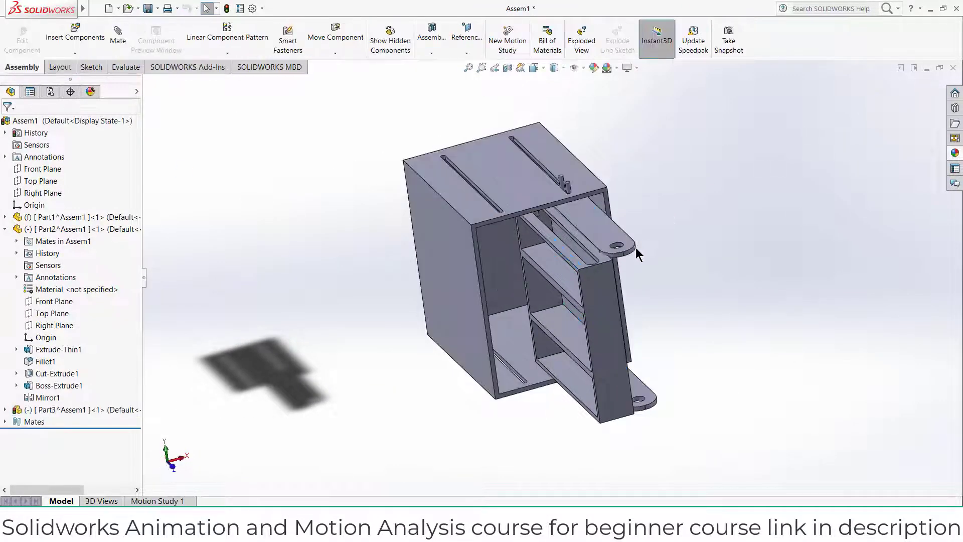
{"action": "scroll", "coordinate": [583, 294], "scroll_direction": "down", "scroll_amount": 6}
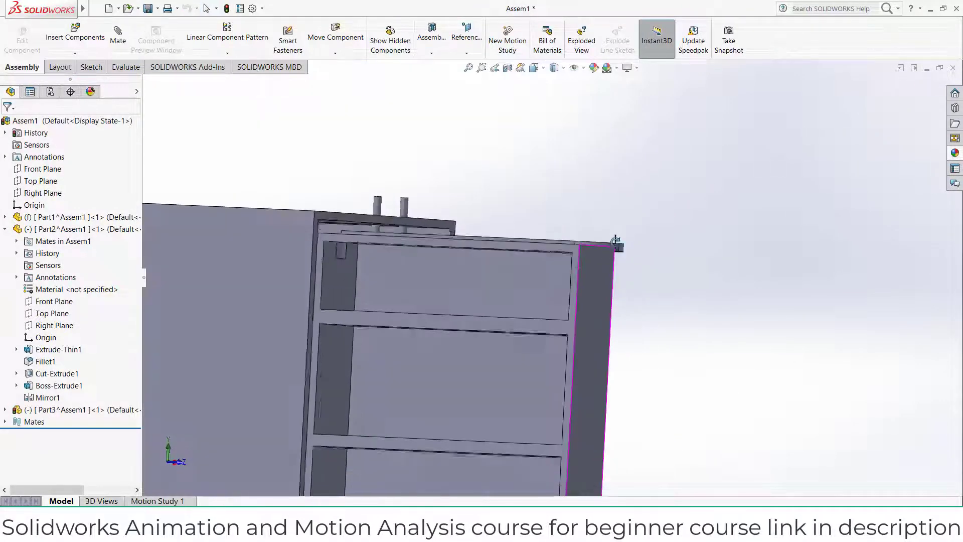
{"action": "middle_click_drag", "start_coordinate": [615, 241], "coordinate": [590, 287]}
{"action": "left_click_drag", "start_coordinate": [599, 281], "coordinate": [666, 301]}
{"action": "middle_click_drag", "start_coordinate": [713, 292], "coordinate": [754, 250]}
{"action": "middle_click_drag", "start_coordinate": [576, 257], "coordinate": [584, 331]}
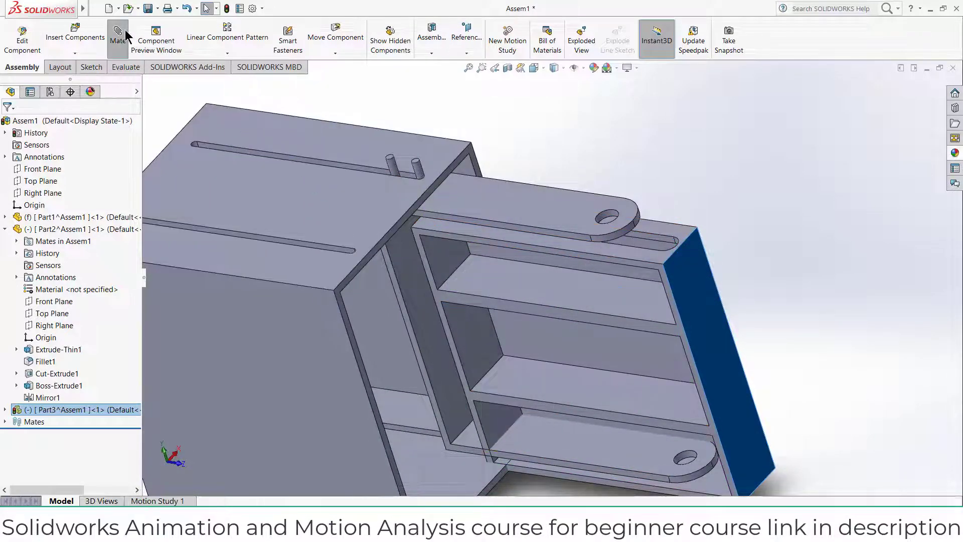
- Start an advanced Width mate with cleared selections, using the frame's upper and lower outer faces as the width selections
{"action": "right_click", "coordinate": [85, 183]}
{"action": "left_click", "coordinate": [88, 185]}
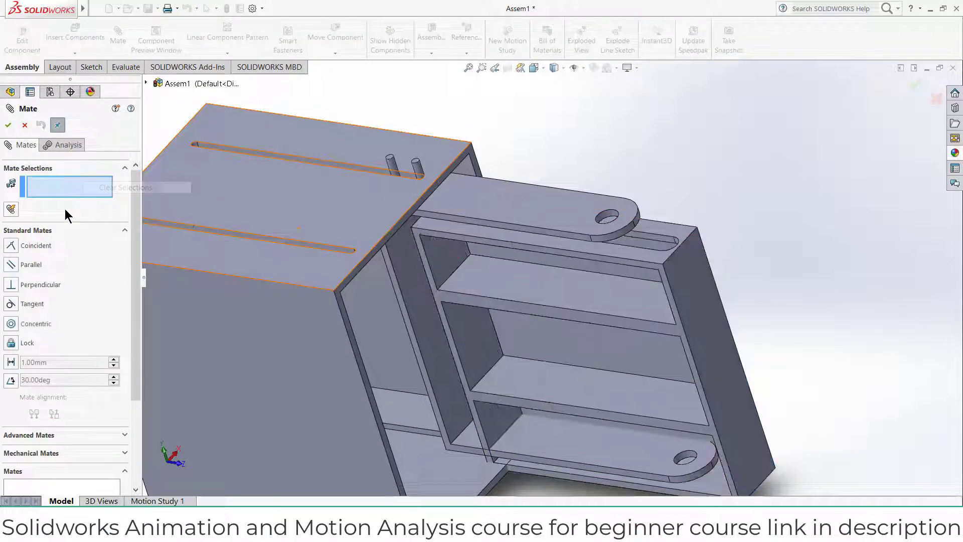
{"action": "left_click", "coordinate": [68, 227]}
{"action": "left_click", "coordinate": [58, 230]}
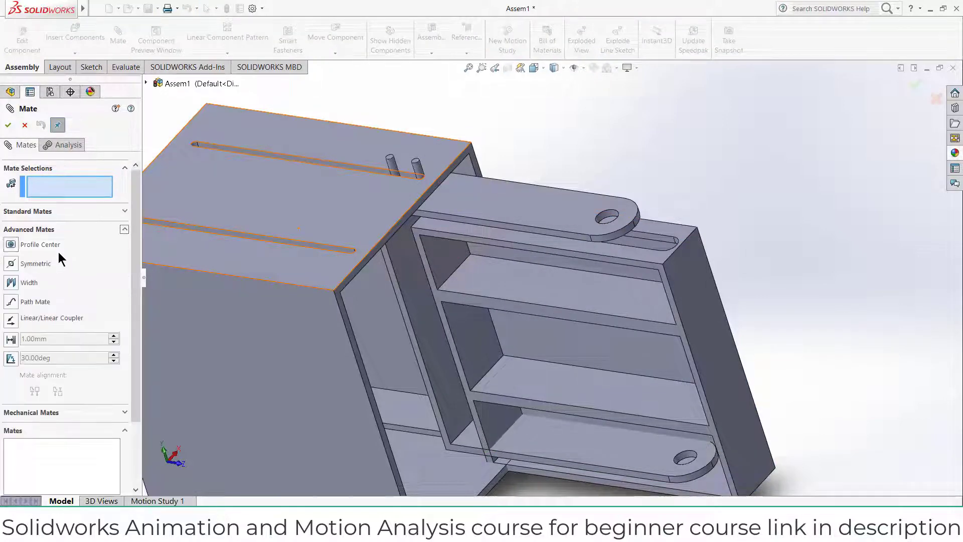
{"action": "left_click", "coordinate": [11, 283]}
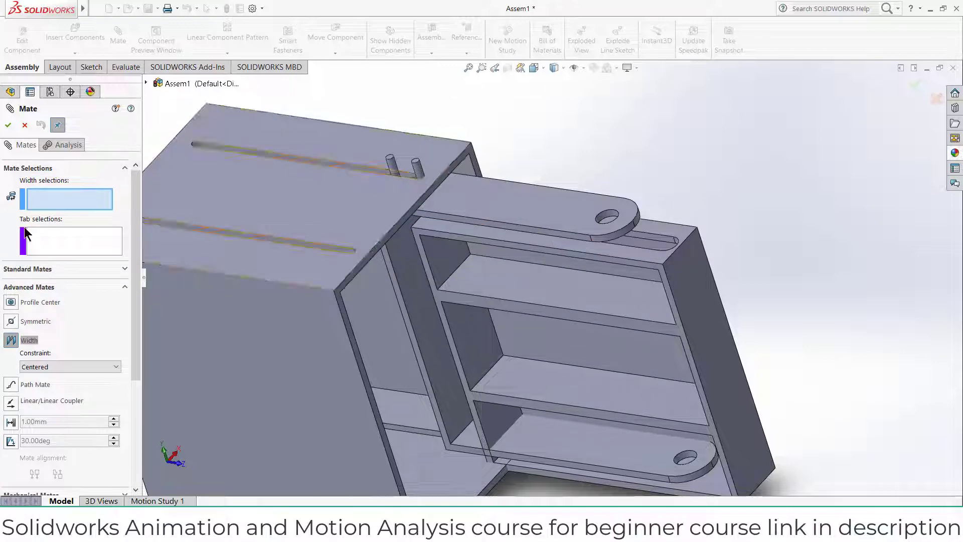
{"action": "left_click", "coordinate": [564, 242]}
{"action": "scroll", "coordinate": [580, 287], "scroll_direction": "up", "scroll_amount": 3}
{"action": "middle_click_drag", "start_coordinate": [580, 288], "coordinate": [549, 231]}
{"action": "scroll", "coordinate": [580, 303], "scroll_direction": "down", "scroll_amount": 2}
{"action": "left_click", "coordinate": [517, 338]}
{"action": "scroll", "coordinate": [508, 338], "scroll_direction": "down", "scroll_amount": 5}
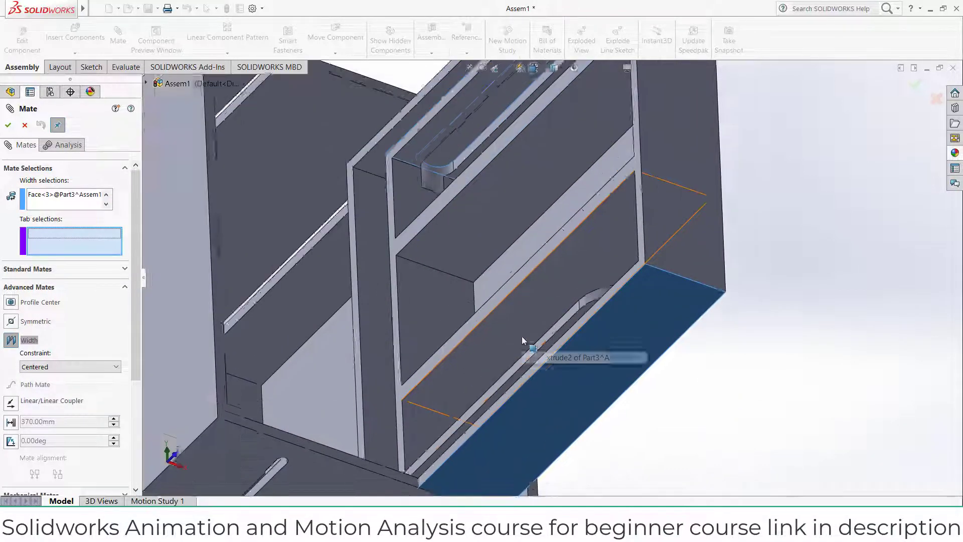
- Set the inner faces of the bracket's lower and upper arms as the tab selections of the centered Width mate
{"action": "middle_click_drag", "start_coordinate": [559, 337], "coordinate": [634, 422]}
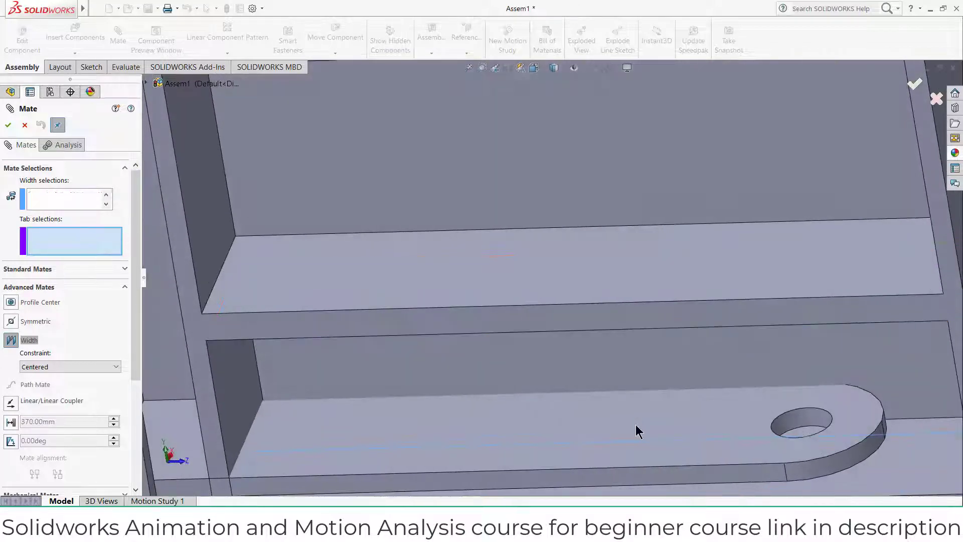
{"action": "left_click", "coordinate": [636, 431]}
{"action": "scroll", "coordinate": [636, 432], "scroll_direction": "up", "scroll_amount": 3}
{"action": "scroll", "coordinate": [538, 269], "scroll_direction": "up", "scroll_amount": 3}
{"action": "middle_click_drag", "start_coordinate": [537, 269], "coordinate": [527, 100]}
{"action": "scroll", "coordinate": [537, 168], "scroll_direction": "down", "scroll_amount": 5}
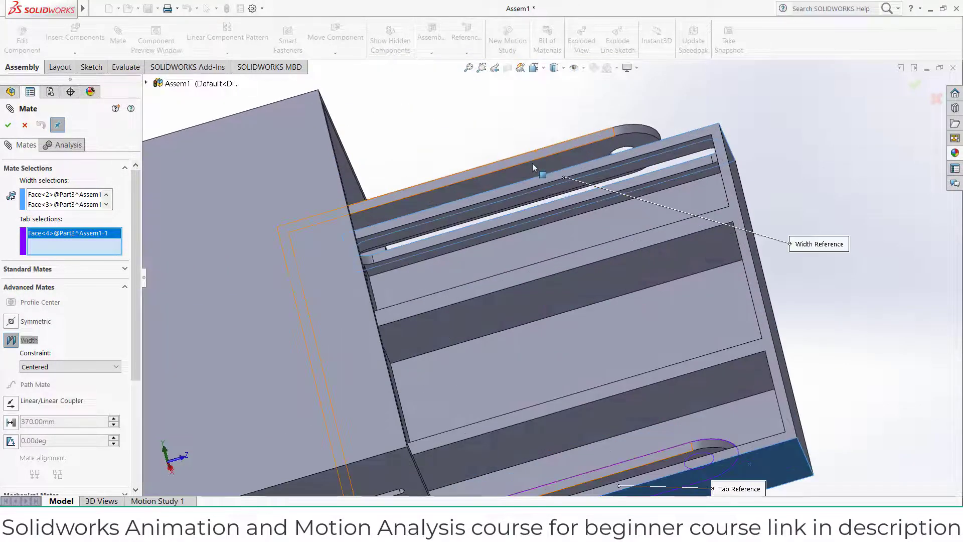
{"action": "left_click", "coordinate": [550, 195]}
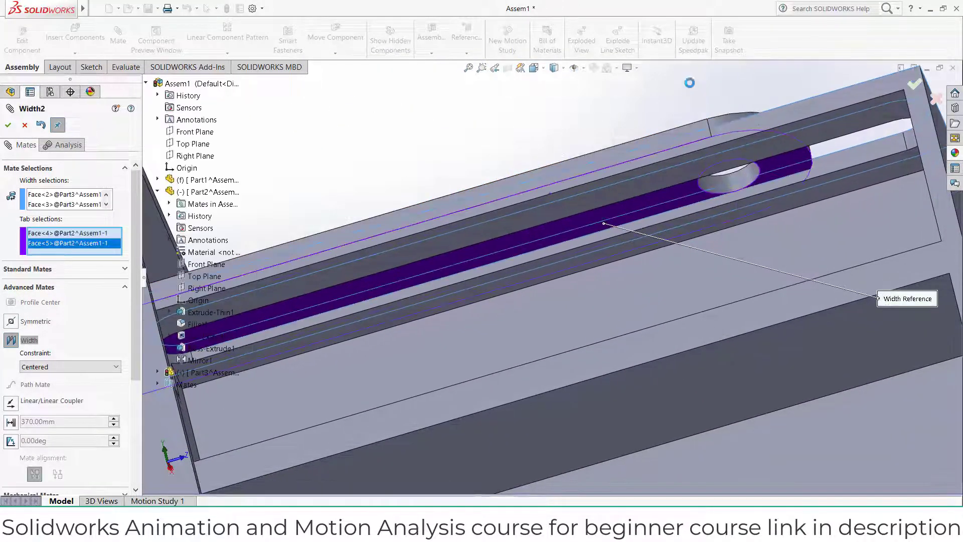
{"action": "scroll", "coordinate": [678, 146], "scroll_direction": "up", "scroll_amount": 3}
{"action": "scroll", "coordinate": [678, 149], "scroll_direction": "up", "scroll_amount": 5}
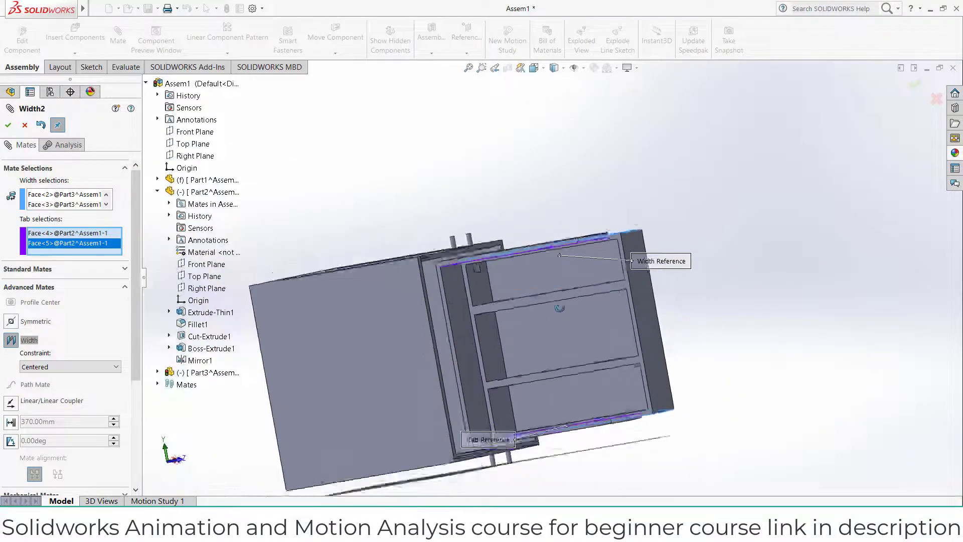
- Accept the centered width mate between the shelf unit and the bracket, and finish mating
{"action": "left_click", "coordinate": [8, 125]}
{"action": "middle_click_drag", "start_coordinate": [454, 251], "coordinate": [498, 283]}
{"action": "scroll", "coordinate": [600, 287], "scroll_direction": "up", "scroll_amount": 2}
{"action": "scroll", "coordinate": [540, 263], "scroll_direction": "down", "scroll_amount": 8}
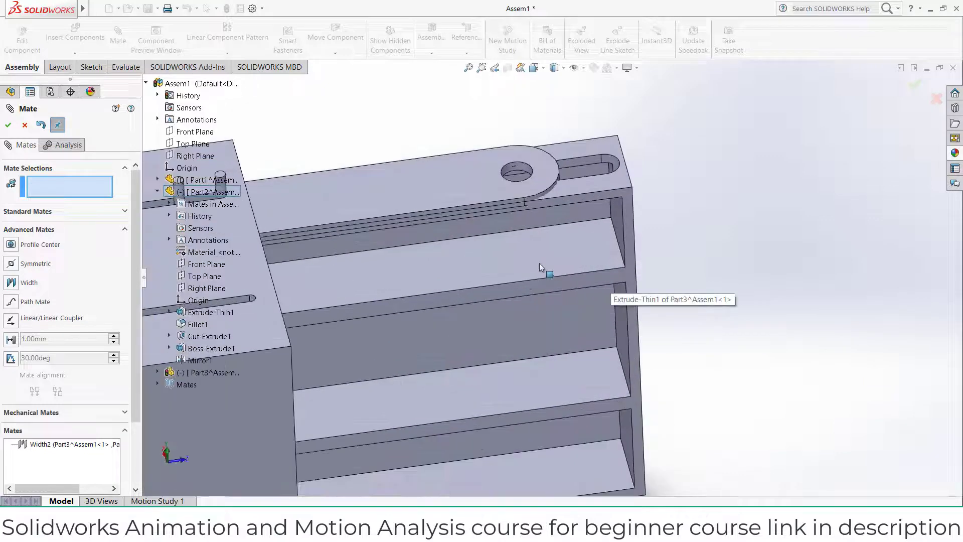
{"action": "left_click", "coordinate": [25, 125]}
- Edit the shelf part in place, set its thin extrusion's 350 mm sketch dimension to 330 mm, and rebuild
{"action": "left_click", "coordinate": [45, 410]}
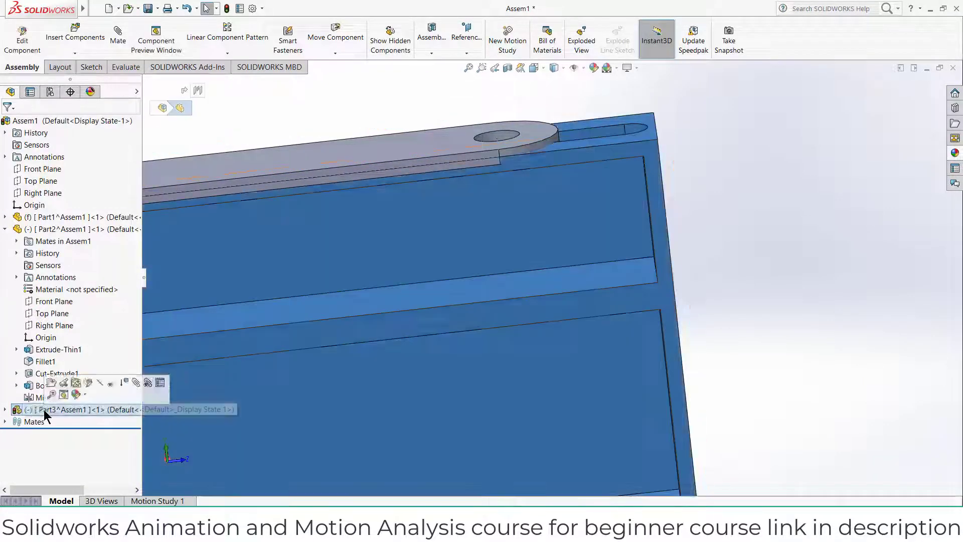
{"action": "left_click", "coordinate": [21, 38]}
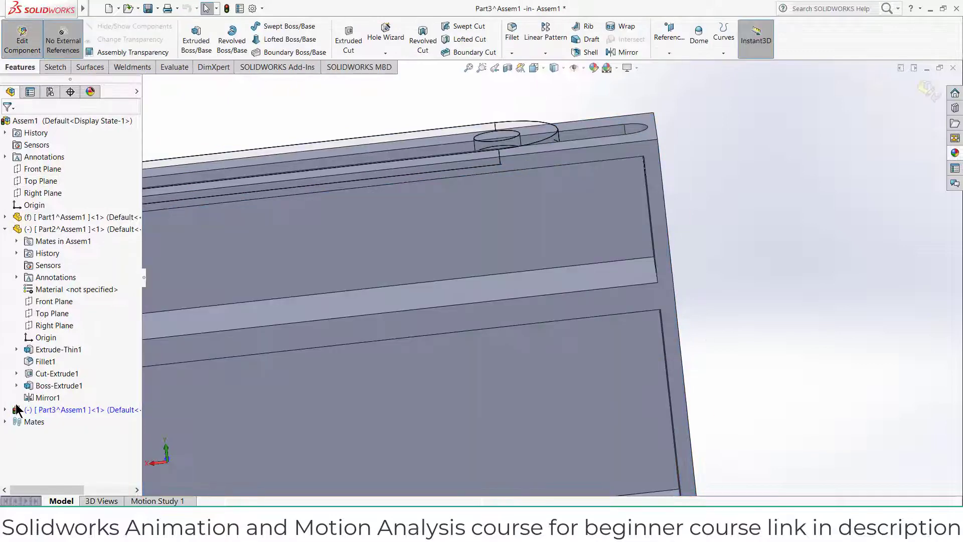
{"action": "left_click", "coordinate": [44, 433]}
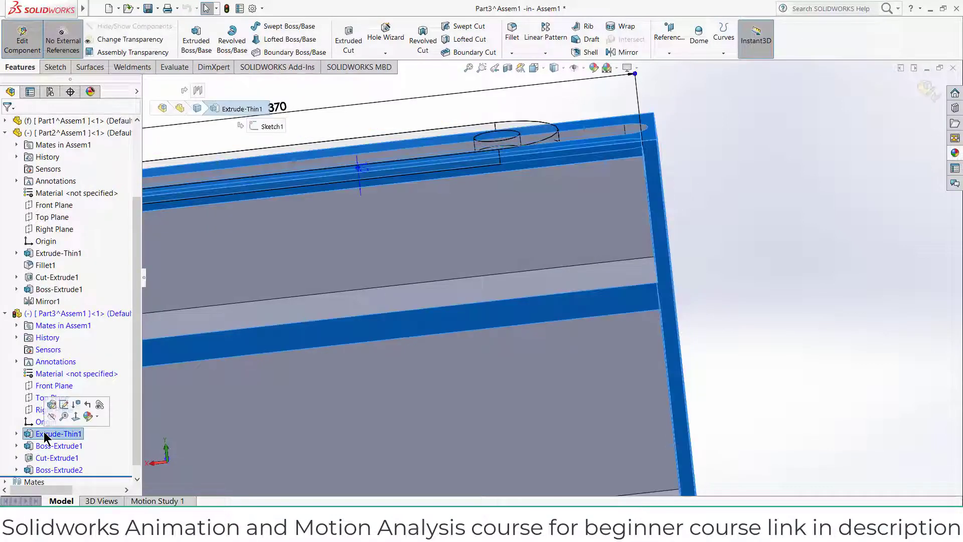
{"action": "scroll", "coordinate": [613, 434], "scroll_direction": "up", "scroll_amount": 5}
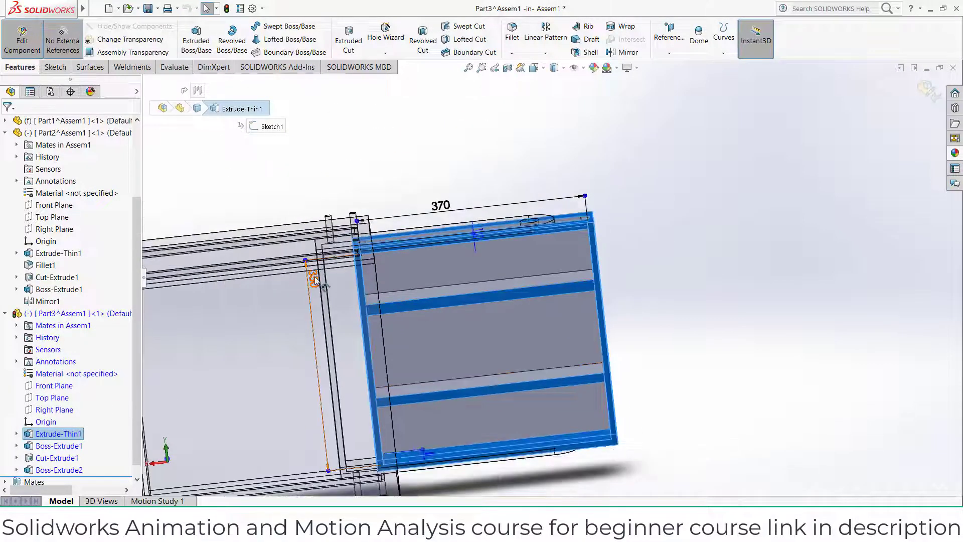
{"action": "double_click", "coordinate": [314, 279]}
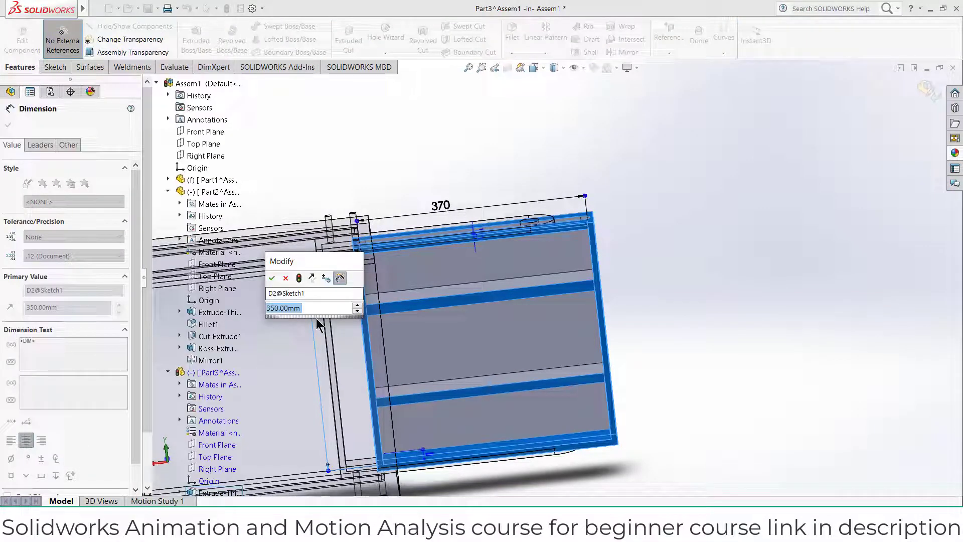
{"action": "type", "text": "330"}
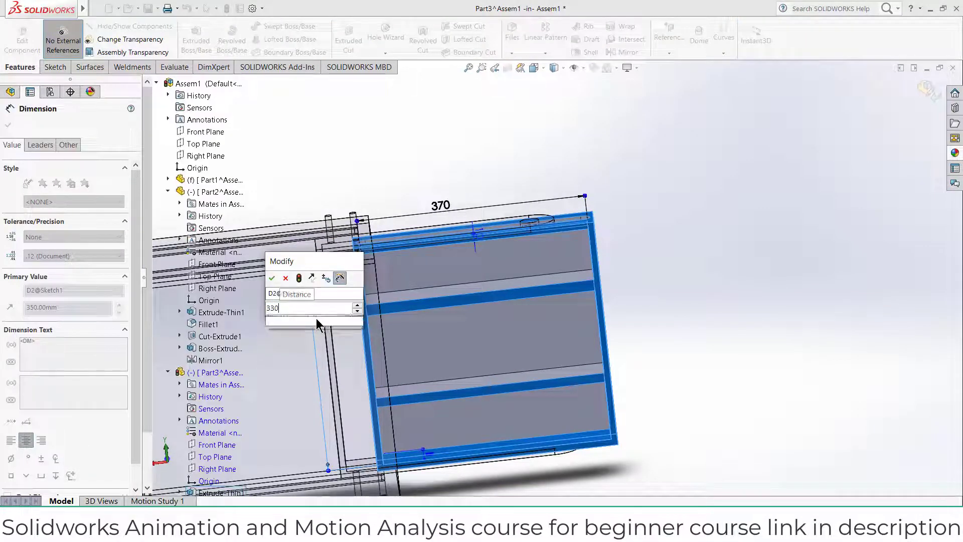
{"action": "key", "text": "Return"}
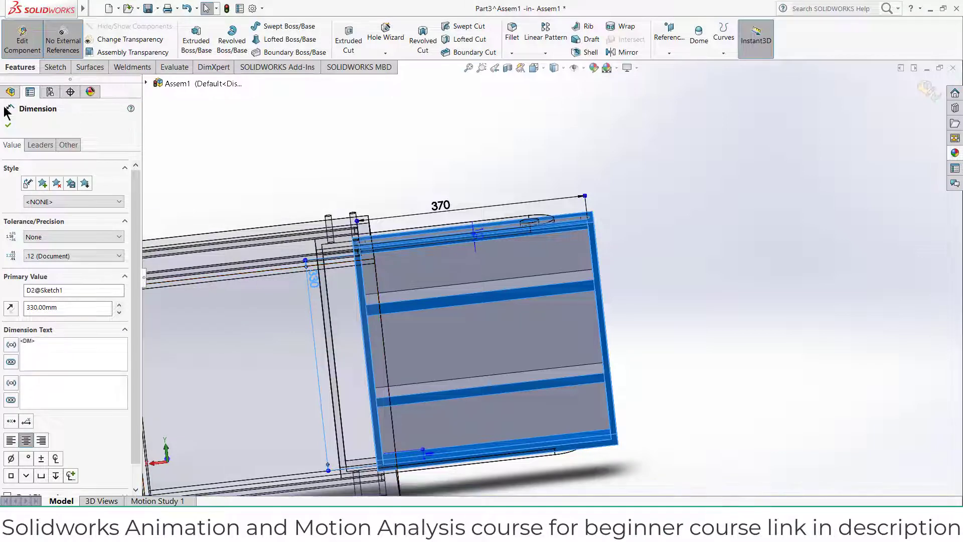
{"action": "left_click", "coordinate": [8, 125]}
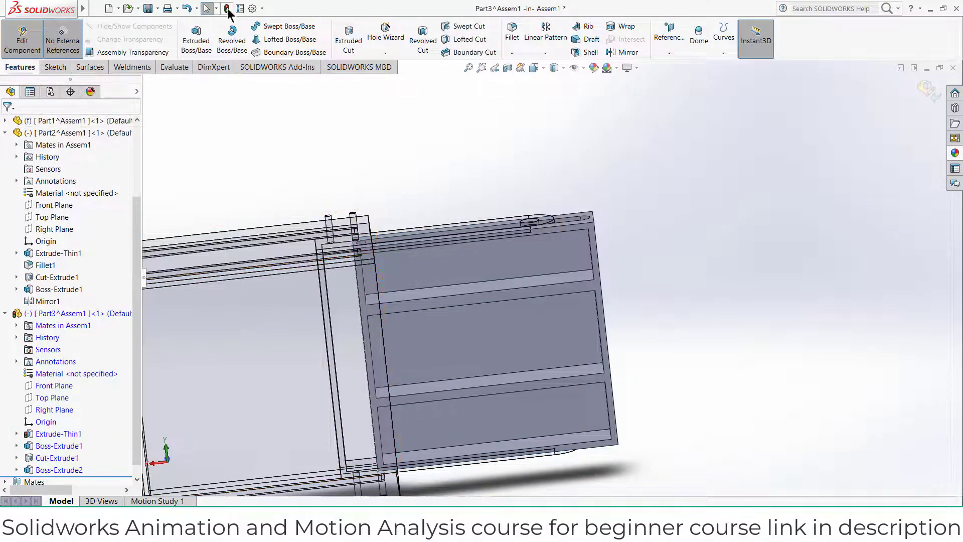
{"action": "left_click", "coordinate": [228, 9]}
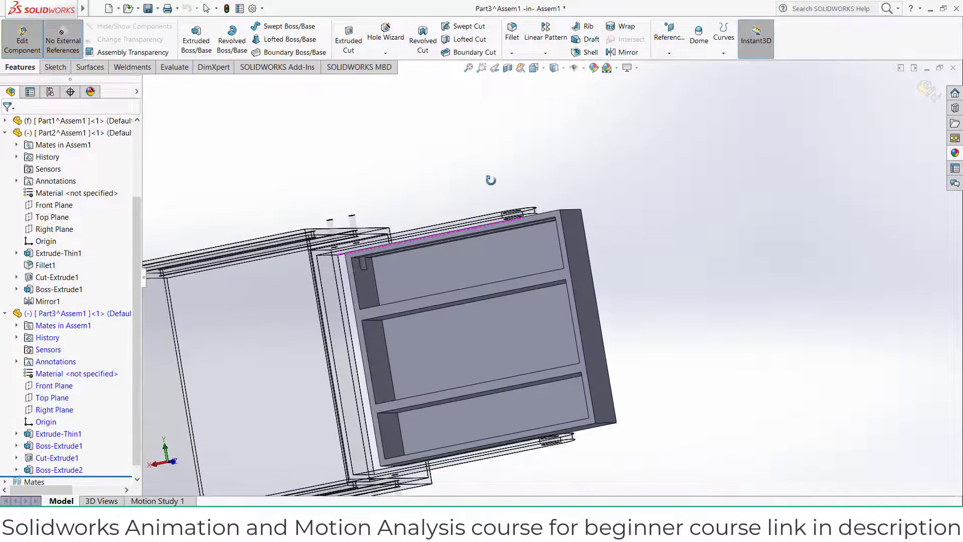
- Change the end condition of the shelf part's slot cut to Through All
{"action": "middle_click_drag", "start_coordinate": [505, 196], "coordinate": [508, 187]}
{"action": "mouse_move", "coordinate": [503, 242]}
{"action": "middle_mouse_down"}
{"action": "mouse_move", "coordinate": [520, 248]}
{"action": "mouse_move", "coordinate": [525, 298]}
{"action": "mouse_move", "coordinate": [490, 232]}
{"action": "mouse_move", "coordinate": [484, 239]}
{"action": "middle_mouse_up"}
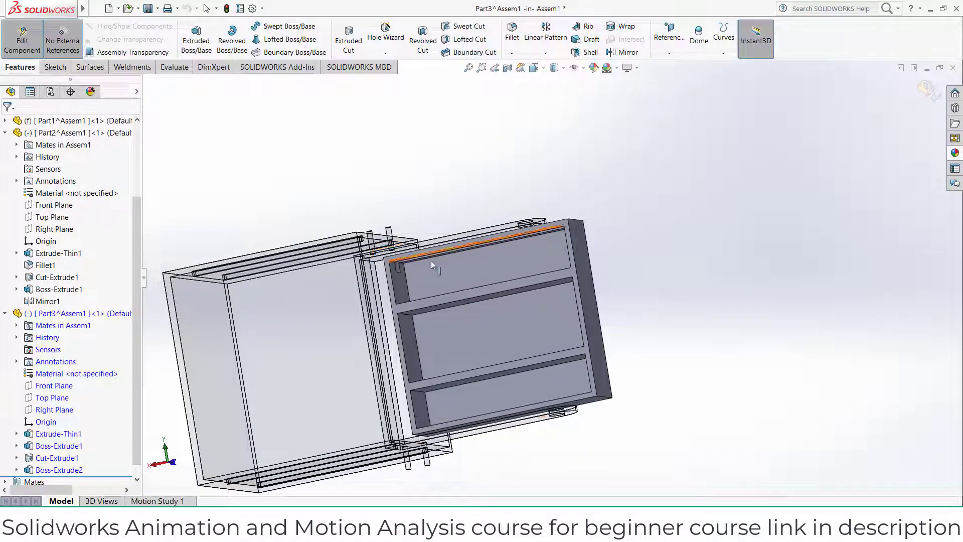
{"action": "right_click", "coordinate": [40, 458]}
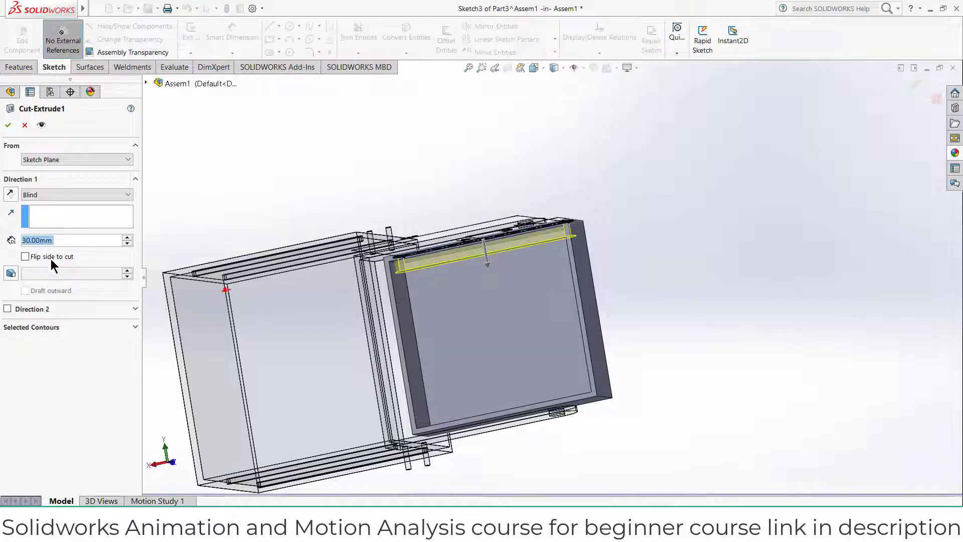
{"action": "left_click", "coordinate": [58, 194]}
{"action": "left_click", "coordinate": [59, 213]}
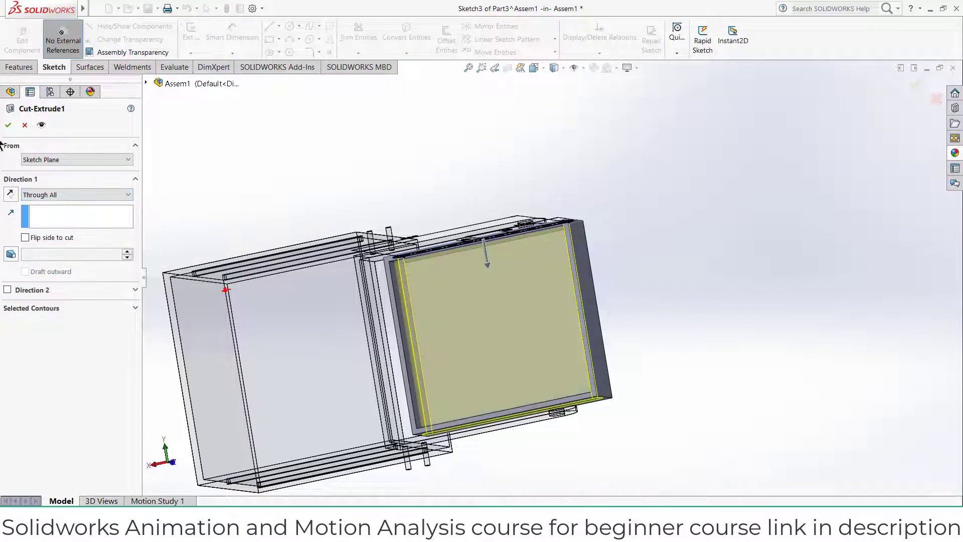
{"action": "left_click", "coordinate": [9, 125]}
- Inspect the shelf part's slots against the bracket arms and finish editing the part, returning to the assembly
{"action": "middle_click_drag", "start_coordinate": [635, 263], "coordinate": [668, 385]}
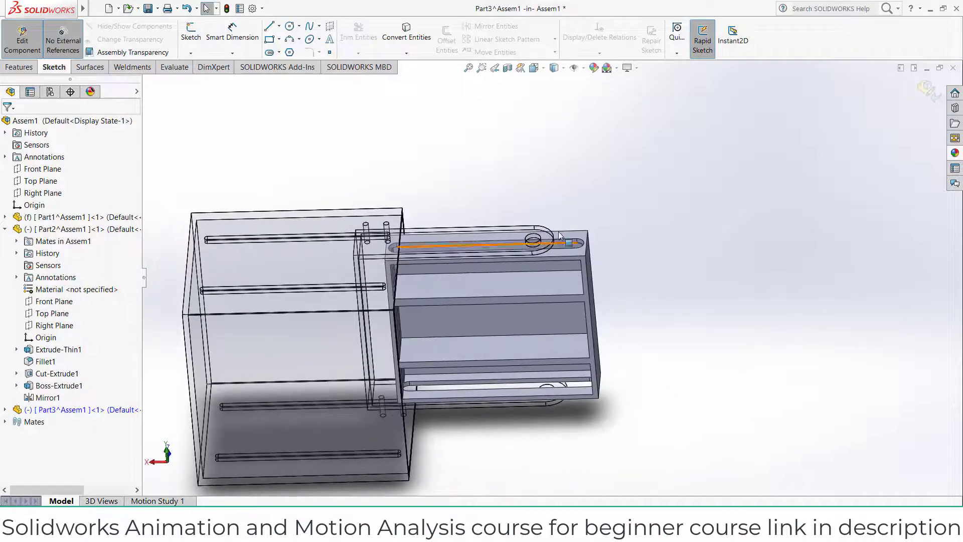
{"action": "scroll", "coordinate": [558, 241], "scroll_direction": "down", "scroll_amount": 3}
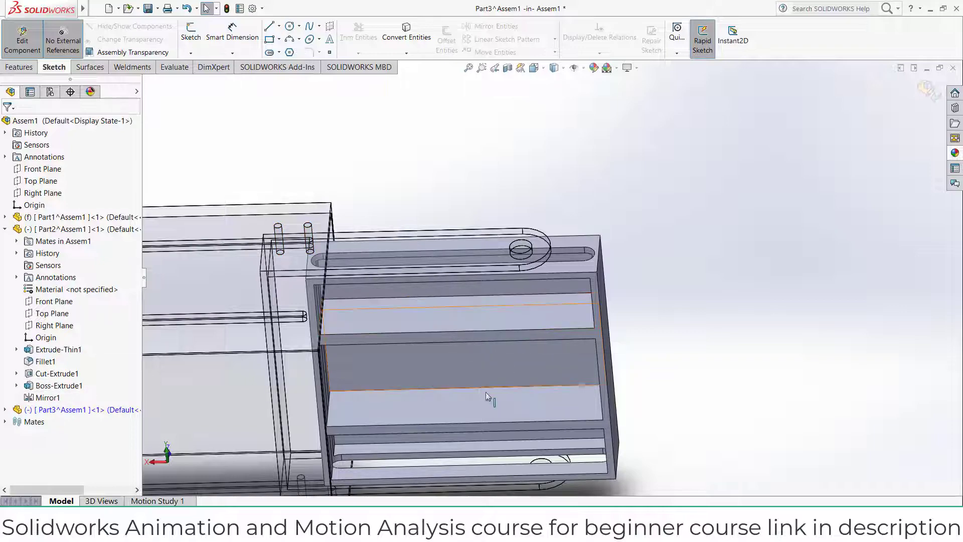
{"action": "mouse_move", "coordinate": [470, 383]}
{"action": "middle_mouse_down"}
{"action": "mouse_move", "coordinate": [354, 222]}
{"action": "mouse_move", "coordinate": [451, 302]}
{"action": "mouse_move", "coordinate": [443, 321]}
{"action": "mouse_move", "coordinate": [461, 391]}
{"action": "middle_mouse_up"}
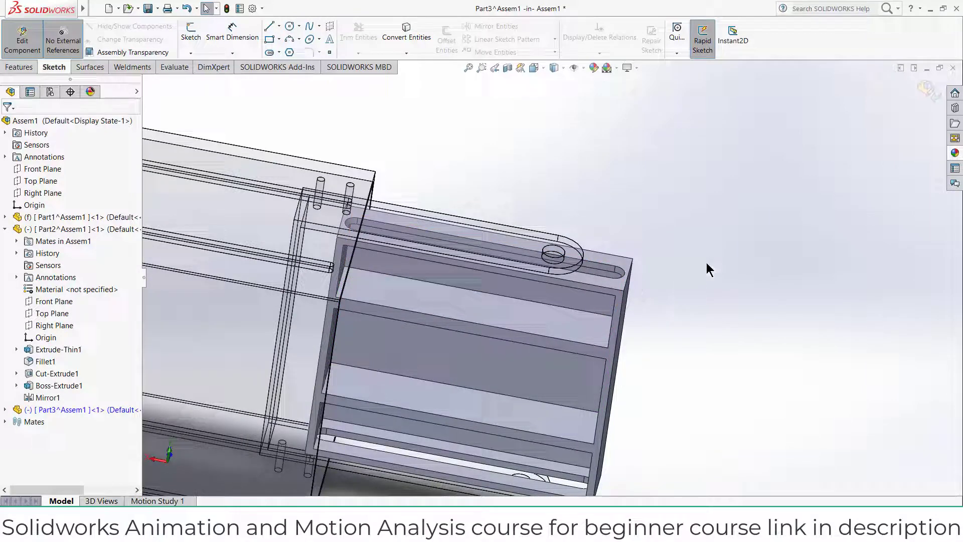
{"action": "middle_click_drag", "start_coordinate": [739, 241], "coordinate": [598, 233]}
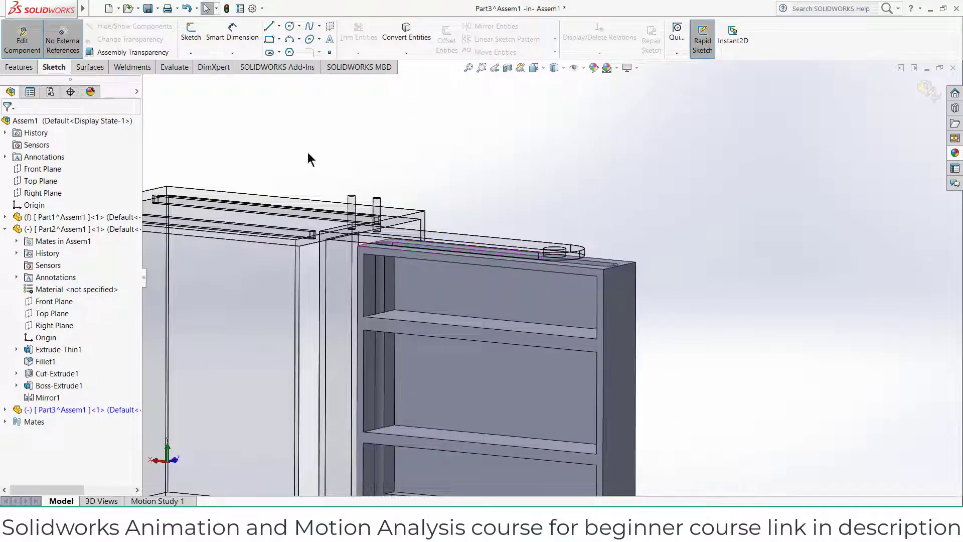
{"action": "left_click", "coordinate": [922, 90]}
{"action": "key", "text": "f"}
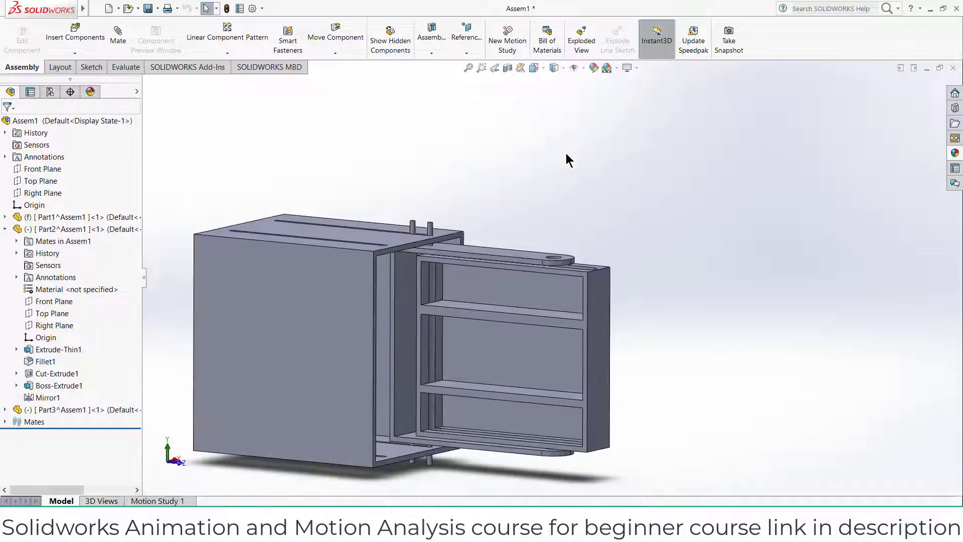
- Insert a new part in the assembly with its first sketch on the Right Plane
{"action": "left_click", "coordinate": [75, 54]}
{"action": "left_click", "coordinate": [76, 78]}
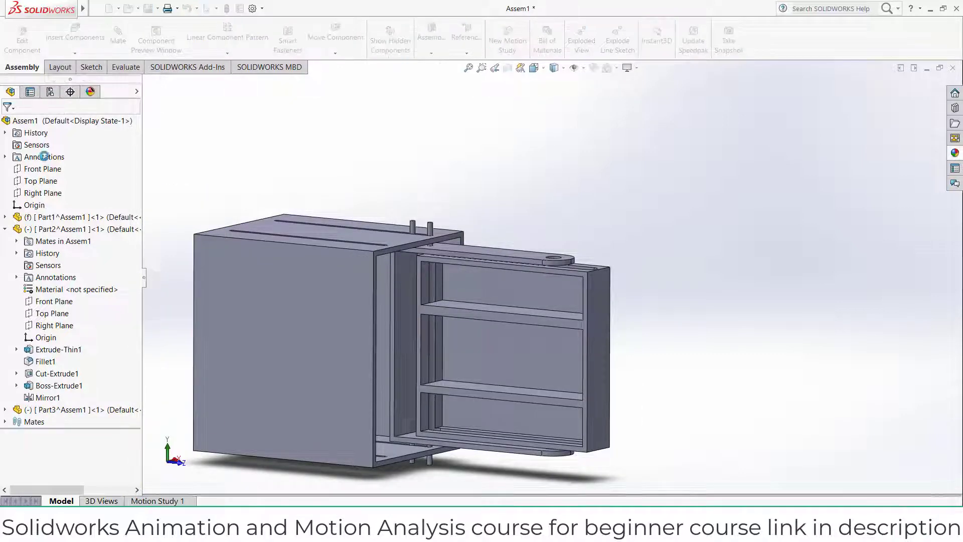
{"action": "left_click", "coordinate": [43, 193]}
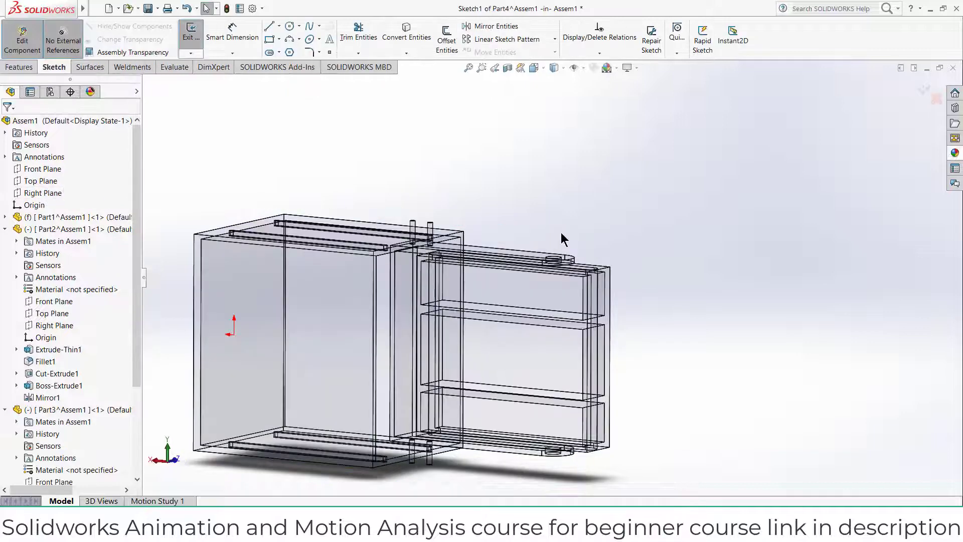
- Sketch a corner rectangle about 15 x 32 mm, starting at the upper end of the bracket hole's centerline
{"action": "scroll", "coordinate": [394, 193], "scroll_direction": "down", "scroll_amount": 5}
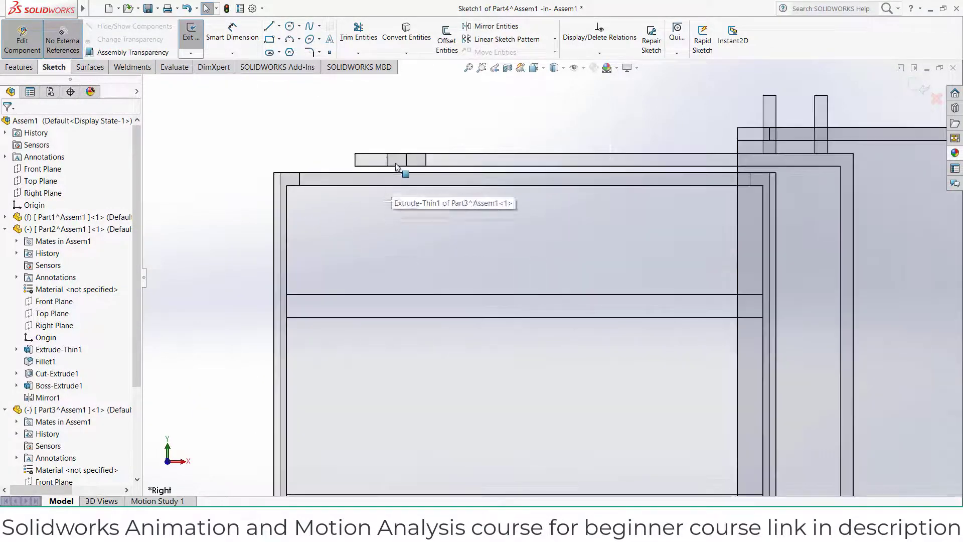
{"action": "left_click", "coordinate": [269, 39]}
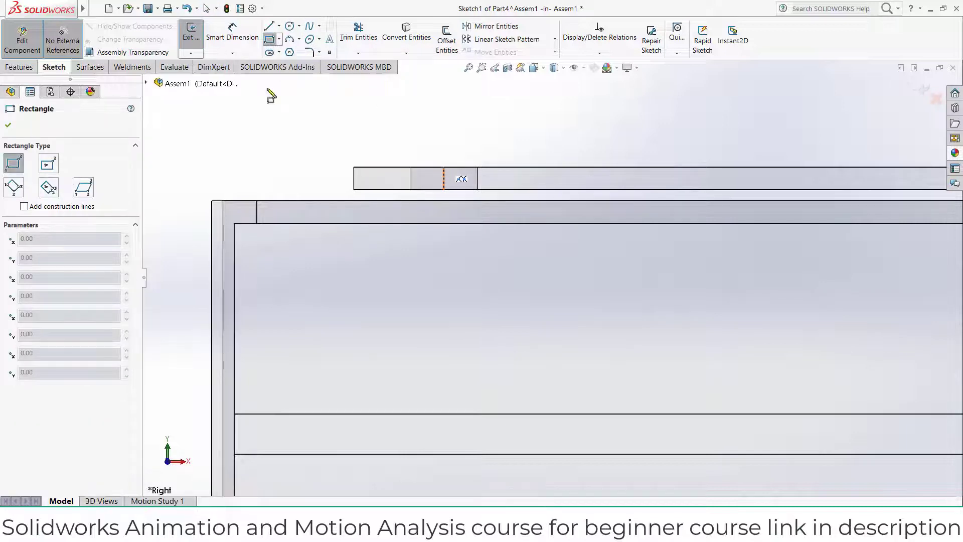
{"action": "left_click", "coordinate": [444, 167]}
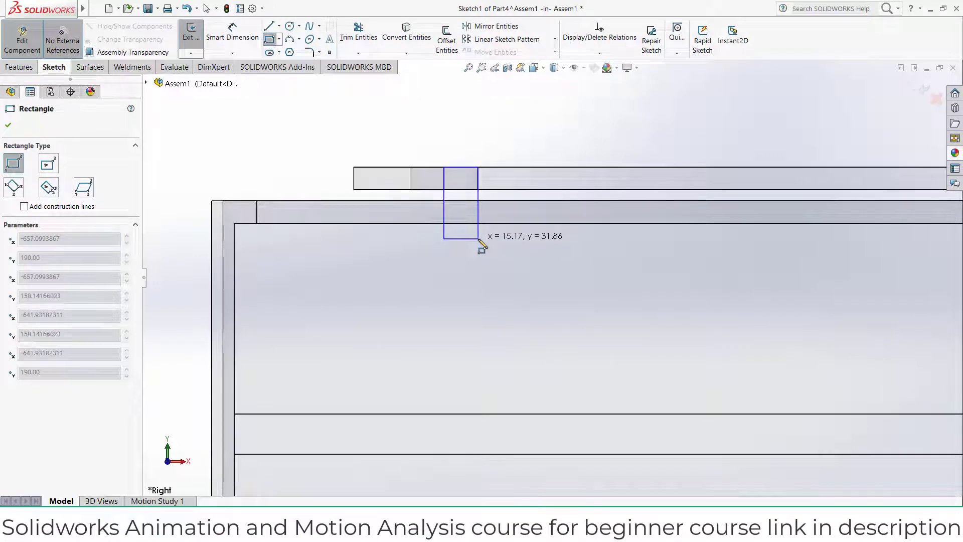
{"action": "left_click", "coordinate": [478, 239]}
- Dimension the rectangle 15 mm wide and 30 mm high
{"action": "left_click", "coordinate": [228, 31]}
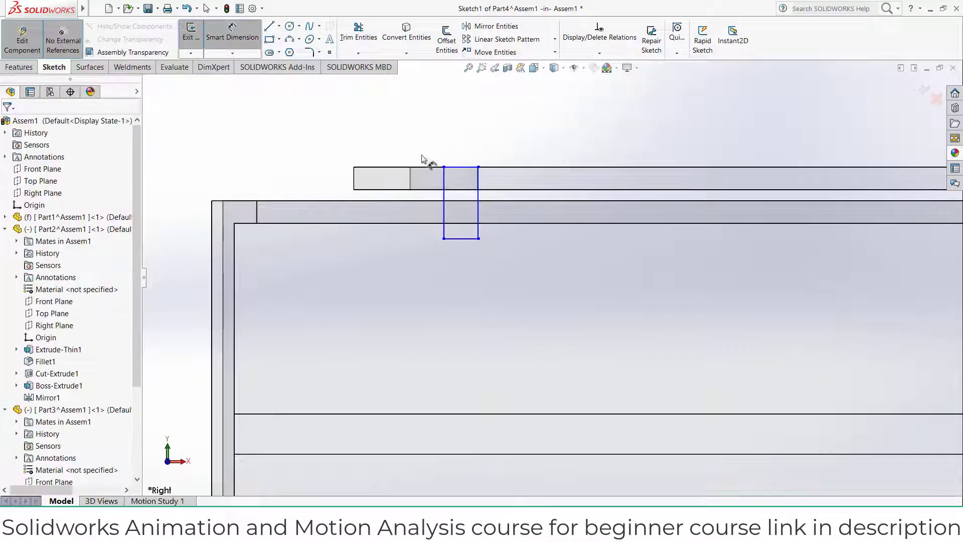
{"action": "left_click", "coordinate": [465, 167]}
{"action": "left_click", "coordinate": [446, 123]}
{"action": "type", "text": "15"}
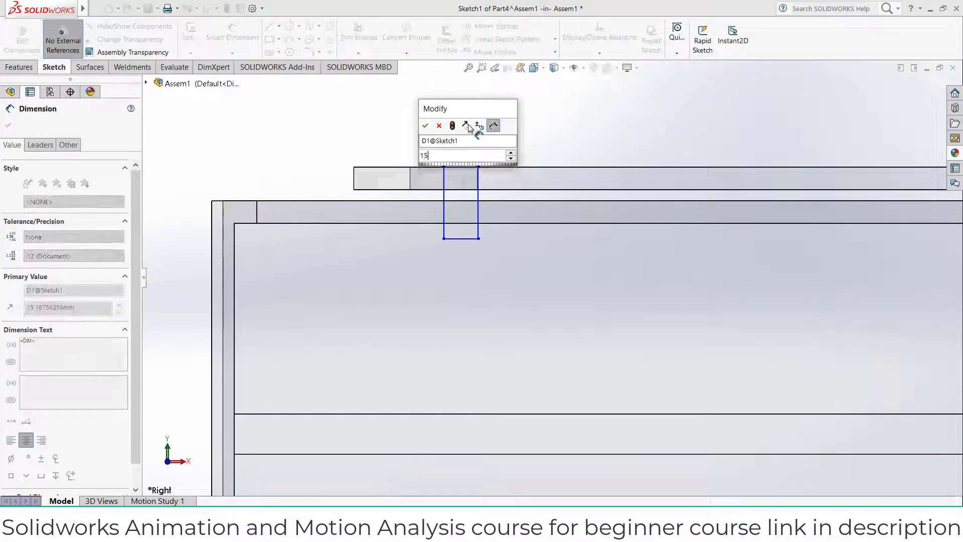
{"action": "key", "text": "Return"}
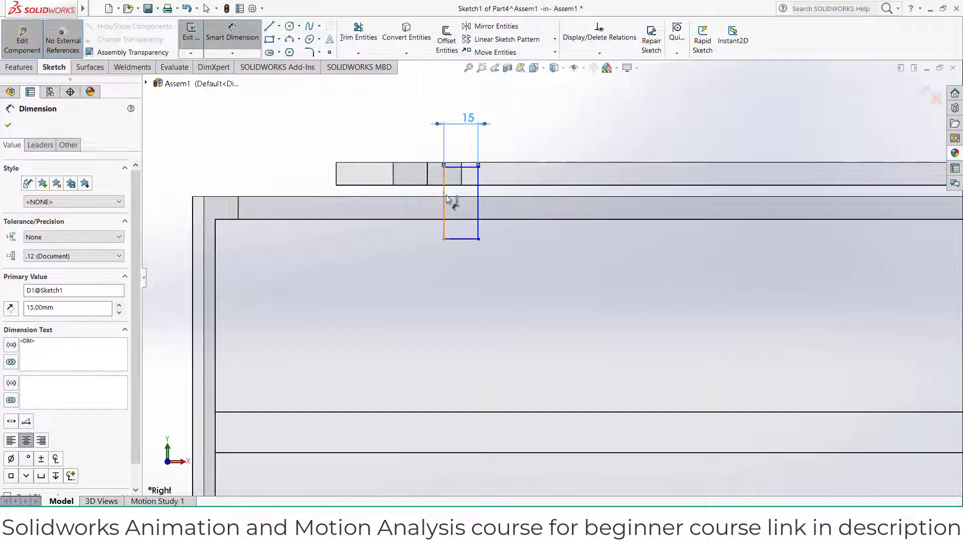
{"action": "left_click", "coordinate": [444, 199]}
{"action": "left_click", "coordinate": [399, 198]}
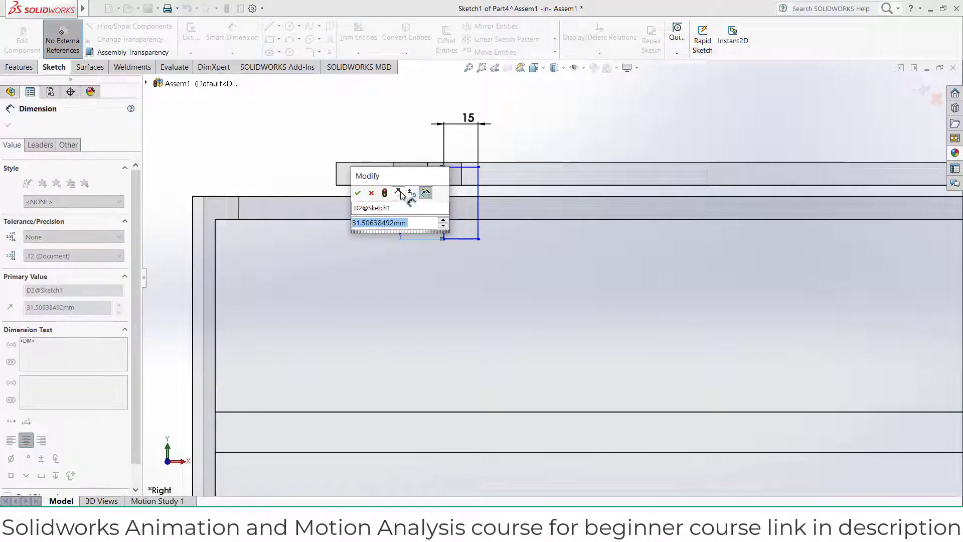
{"action": "type", "text": "30"}
{"action": "key", "text": "Return"}
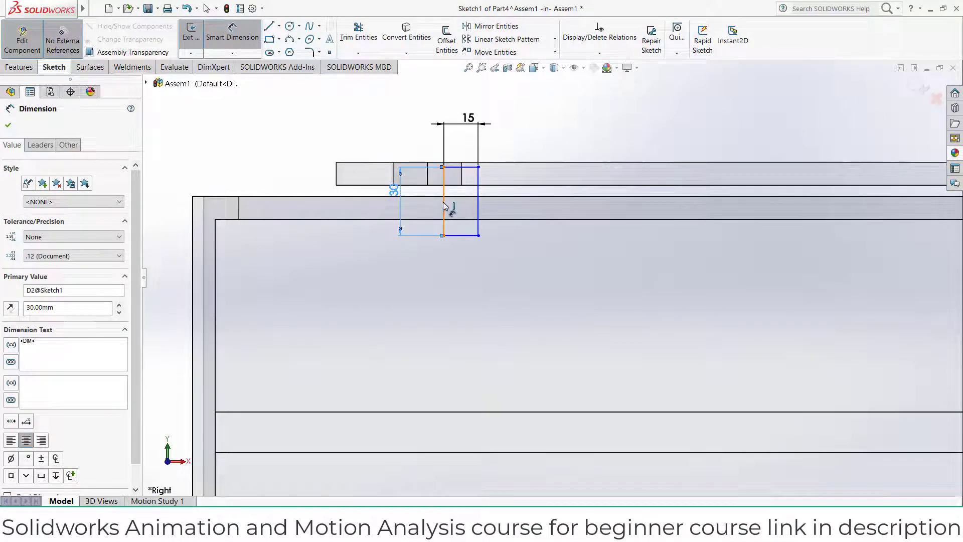
{"action": "left_click", "coordinate": [10, 125]}
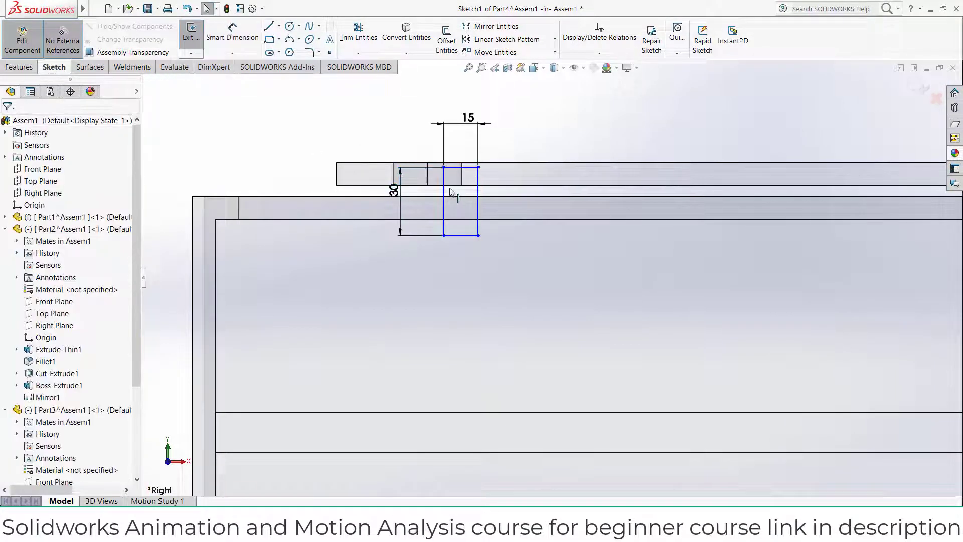
- Revolve the rectangle 360 degrees about its long edge at the hole centerline into a solid pin, and finish editing the part
{"action": "left_click", "coordinate": [19, 67]}
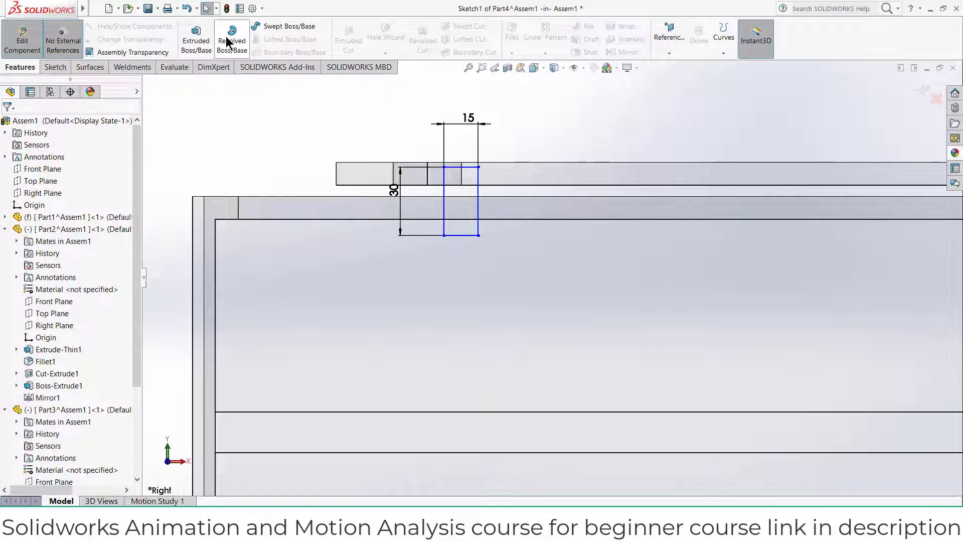
{"action": "left_click", "coordinate": [227, 41]}
{"action": "scroll", "coordinate": [569, 306], "scroll_direction": "down", "scroll_amount": 5}
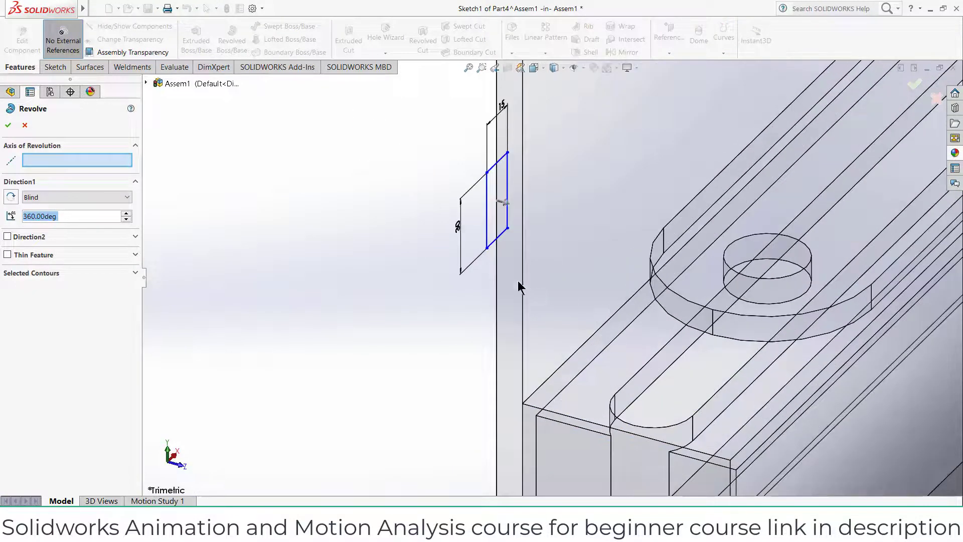
{"action": "left_click", "coordinate": [487, 220]}
{"action": "left_click", "coordinate": [8, 126]}
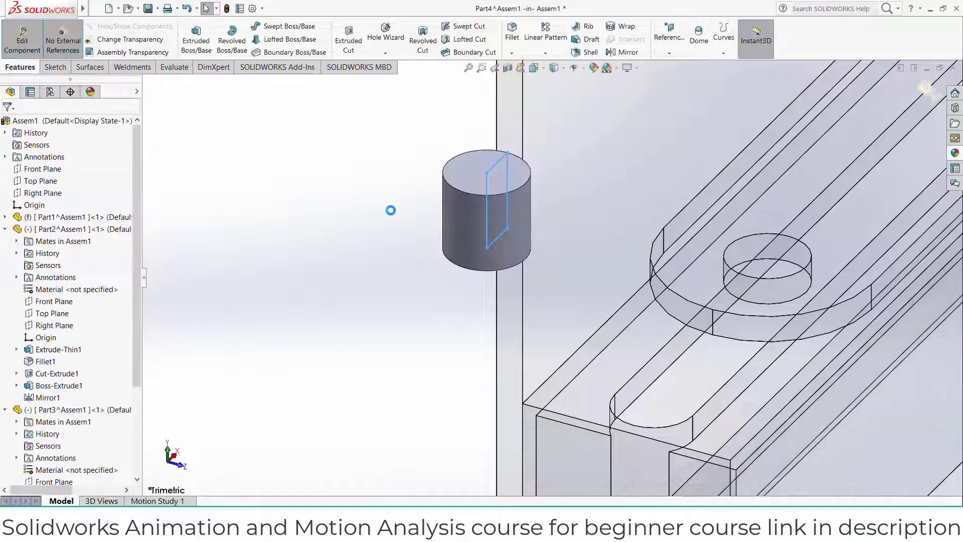
{"action": "left_click", "coordinate": [924, 92]}
- Add a concentric mate between the pin's cylindrical face and the hole in the bracket's upper arm
{"action": "scroll", "coordinate": [600, 171], "scroll_direction": "up", "scroll_amount": 5}
{"action": "middle_click_drag", "start_coordinate": [601, 221], "coordinate": [629, 193]}
{"action": "scroll", "coordinate": [667, 185], "scroll_direction": "up", "scroll_amount": 2}
{"action": "scroll", "coordinate": [668, 183], "scroll_direction": "up", "scroll_amount": 1}
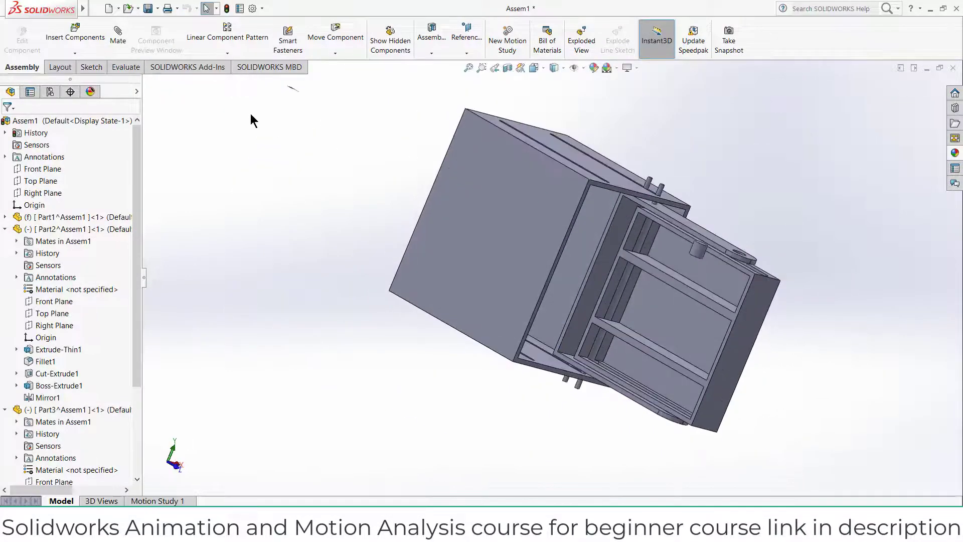
{"action": "left_click", "coordinate": [121, 44]}
{"action": "scroll", "coordinate": [730, 274], "scroll_direction": "down", "scroll_amount": 5}
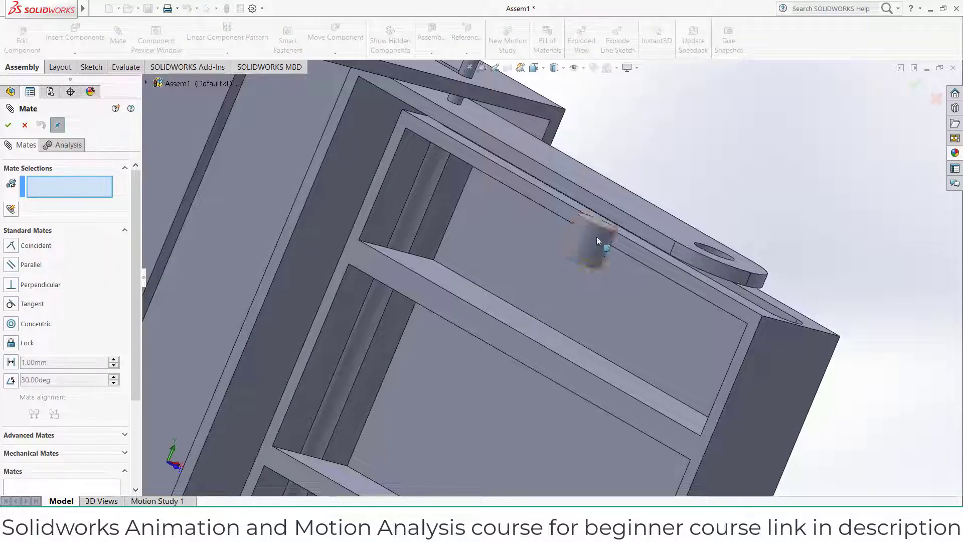
{"action": "left_click", "coordinate": [598, 240]}
{"action": "scroll", "coordinate": [671, 237], "scroll_direction": "down", "scroll_amount": 3}
{"action": "left_click", "coordinate": [716, 275]}
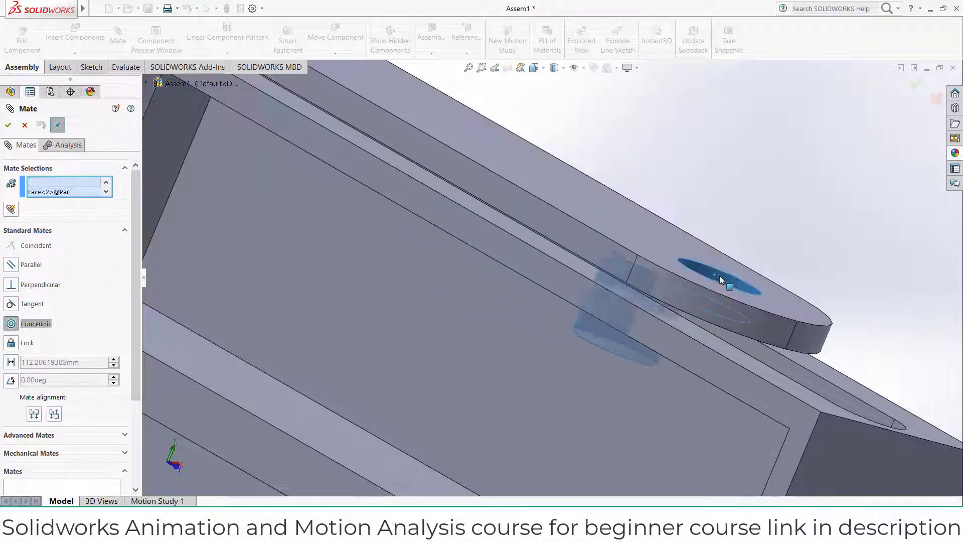
{"action": "left_click", "coordinate": [942, 310]}
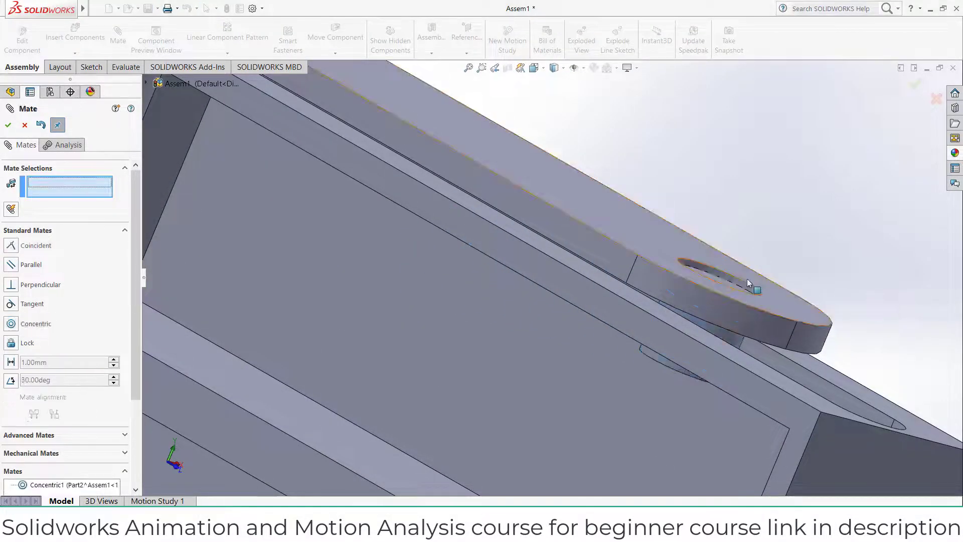
- Mate the pin's top face coincident with the top face of the bracket's upper arm
{"action": "left_click", "coordinate": [720, 282]}
{"action": "left_click", "coordinate": [720, 255]}
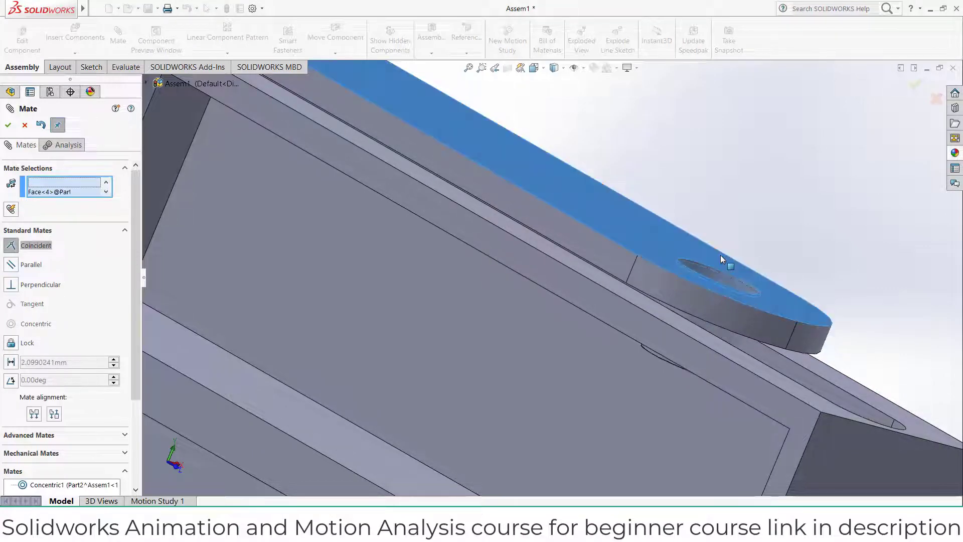
{"action": "left_click", "coordinate": [947, 248]}
- Add a Slot mechanical mate with the Free constraint between the pin and the slot in the shelf unit's top panel
{"action": "middle_click_drag", "start_coordinate": [948, 248], "coordinate": [607, 197]}
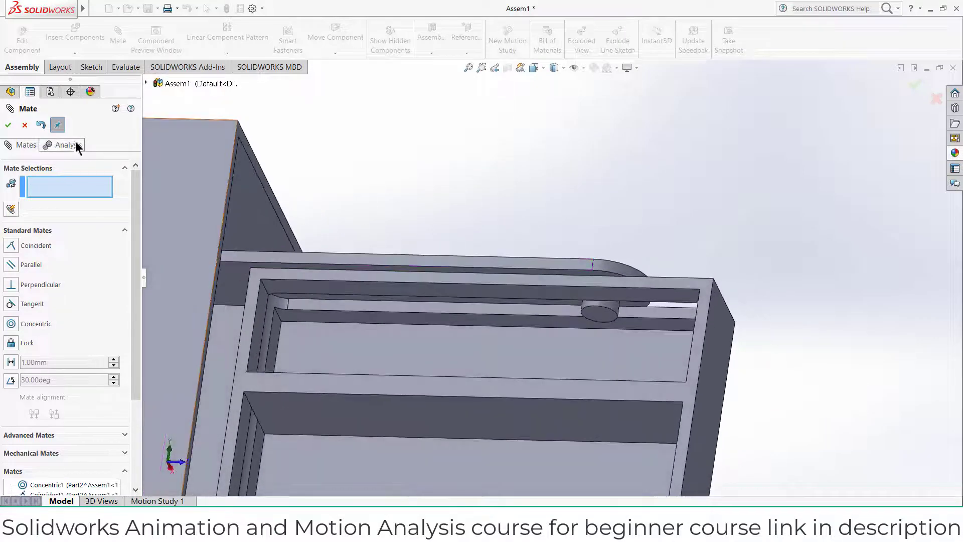
{"action": "left_click", "coordinate": [100, 231]}
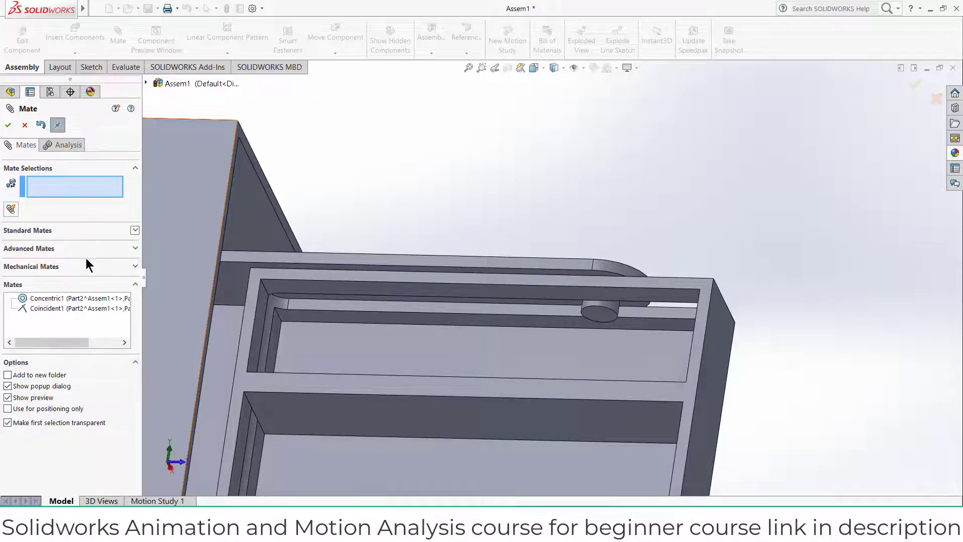
{"action": "left_click", "coordinate": [83, 267]}
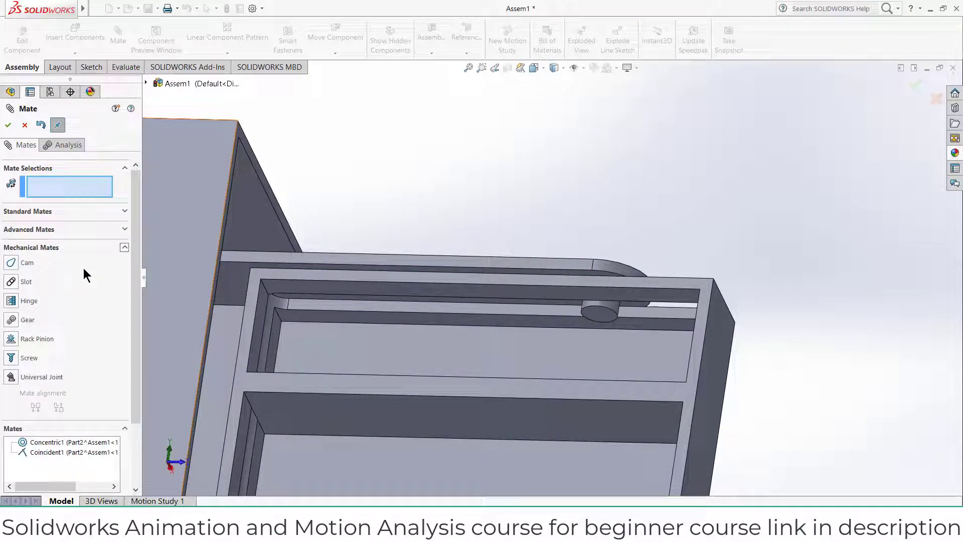
{"action": "left_click", "coordinate": [11, 282]}
{"action": "scroll", "coordinate": [640, 341], "scroll_direction": "down", "scroll_amount": 5}
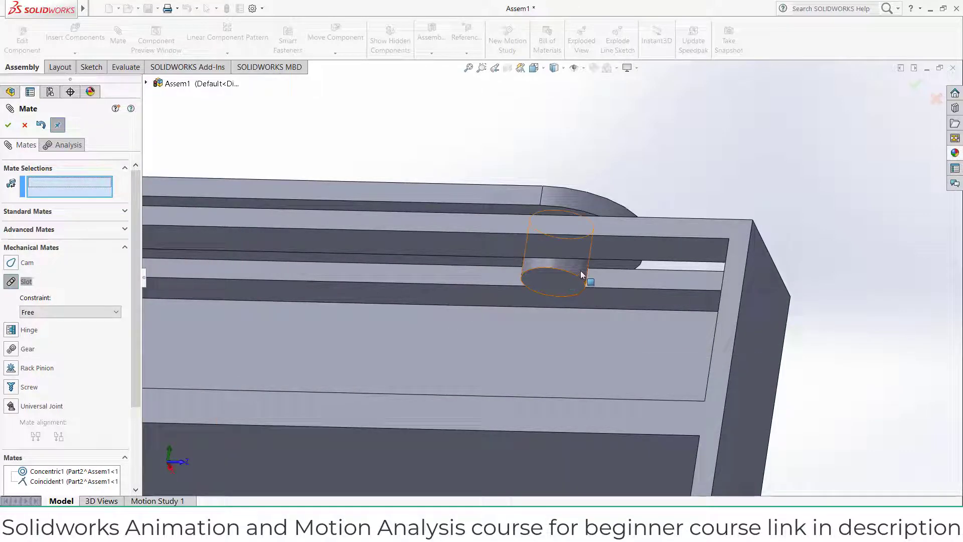
{"action": "left_click", "coordinate": [608, 278]}
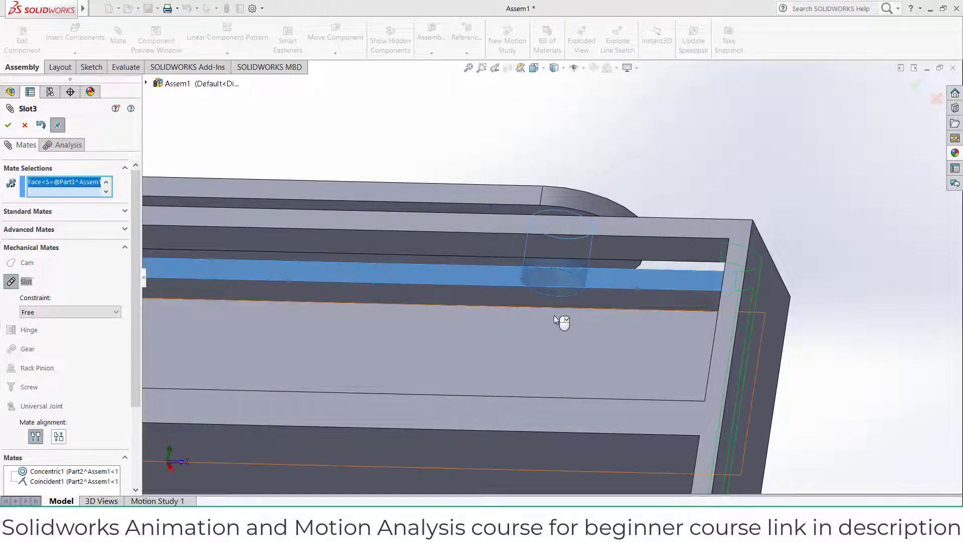
{"action": "scroll", "coordinate": [578, 317], "scroll_direction": "up", "scroll_amount": 5}
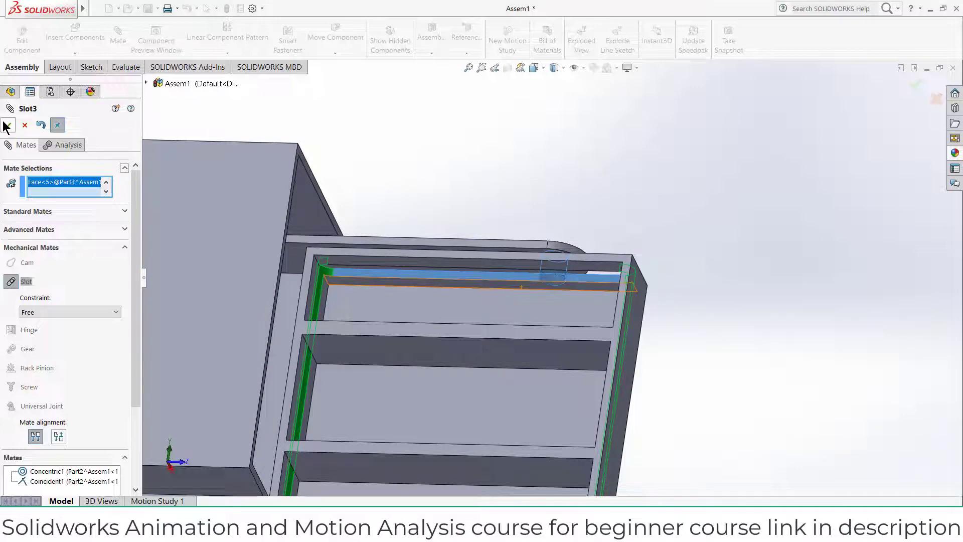
{"action": "left_click", "coordinate": [6, 126]}
- Finish mating and slide the shelf unit with its bracket toward the cabinet to test the new mates
{"action": "scroll", "coordinate": [404, 243], "scroll_direction": "up", "scroll_amount": 5}
{"action": "middle_click_drag", "start_coordinate": [404, 243], "coordinate": [337, 308]}
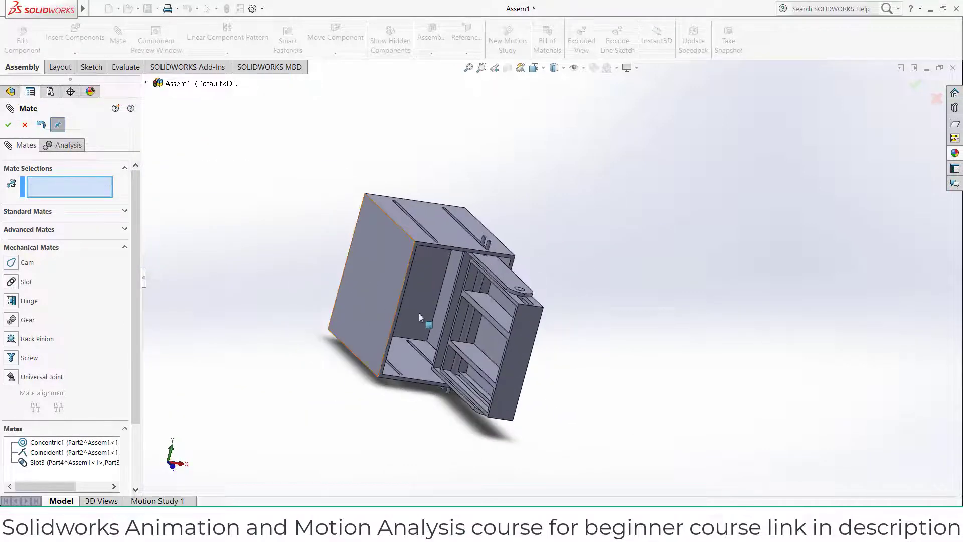
{"action": "left_click_drag", "start_coordinate": [523, 353], "coordinate": [541, 329]}
{"action": "left_click", "coordinate": [24, 126]}
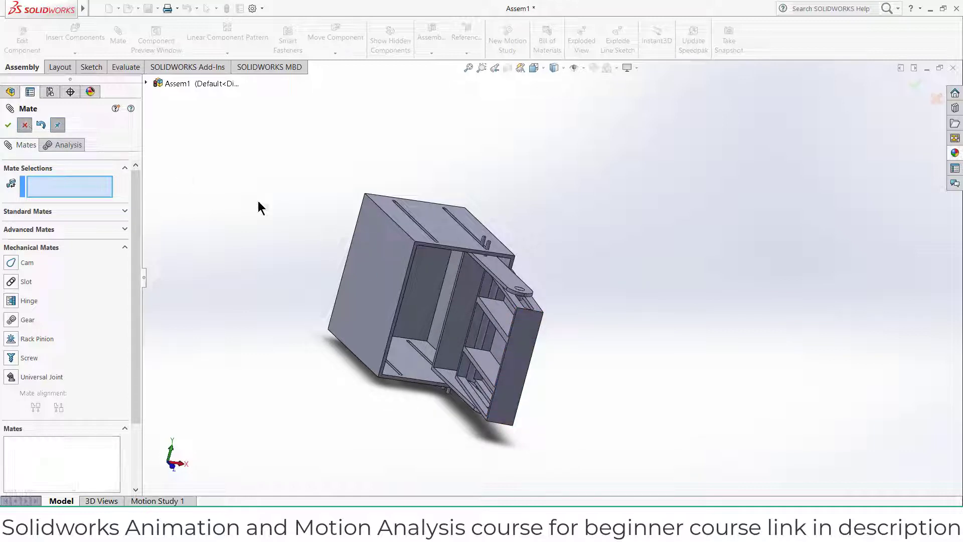
{"action": "left_click_drag", "start_coordinate": [490, 260], "coordinate": [452, 211]}
{"action": "mouse_move", "coordinate": [505, 325]}
{"action": "left_mouse_down"}
{"action": "mouse_move", "coordinate": [510, 312]}
{"action": "mouse_move", "coordinate": [518, 326]}
{"action": "left_mouse_up"}
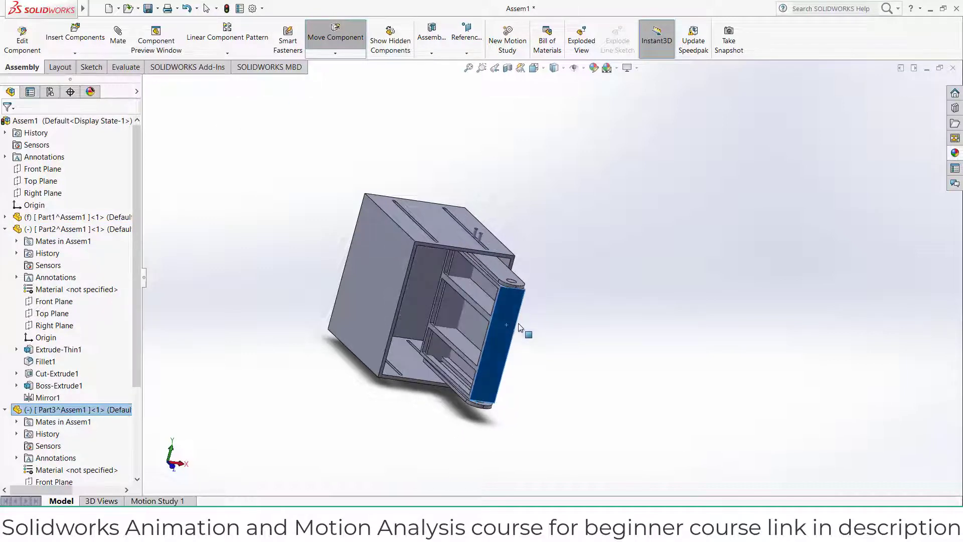
- Swing the shelf unit around the pin, and slide it with the bracket in and out of the cabinet to check the motion
{"action": "middle_click_drag", "start_coordinate": [505, 326], "coordinate": [538, 322]}
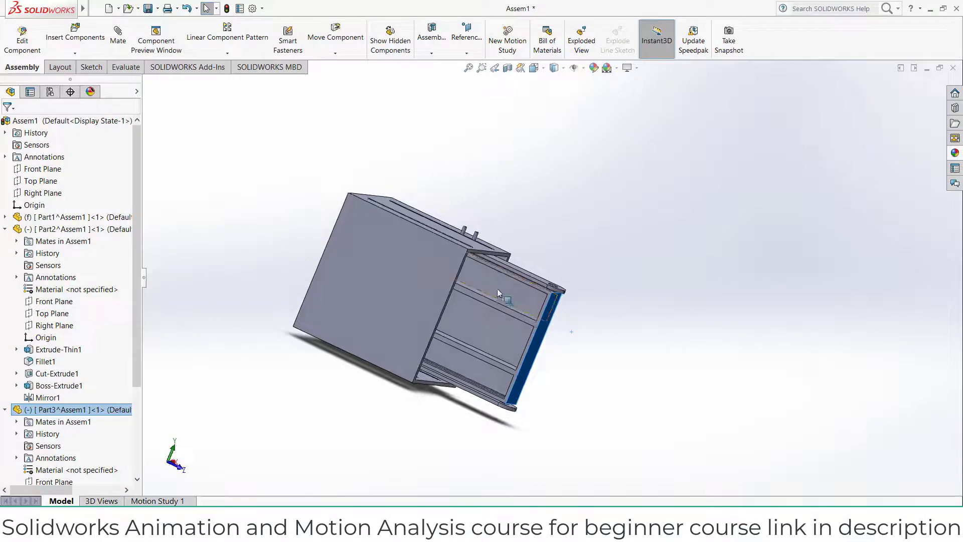
{"action": "left_click", "coordinate": [527, 308]}
{"action": "left_click_drag", "start_coordinate": [528, 308], "coordinate": [581, 315]}
{"action": "middle_click_drag", "start_coordinate": [575, 318], "coordinate": [503, 324]}
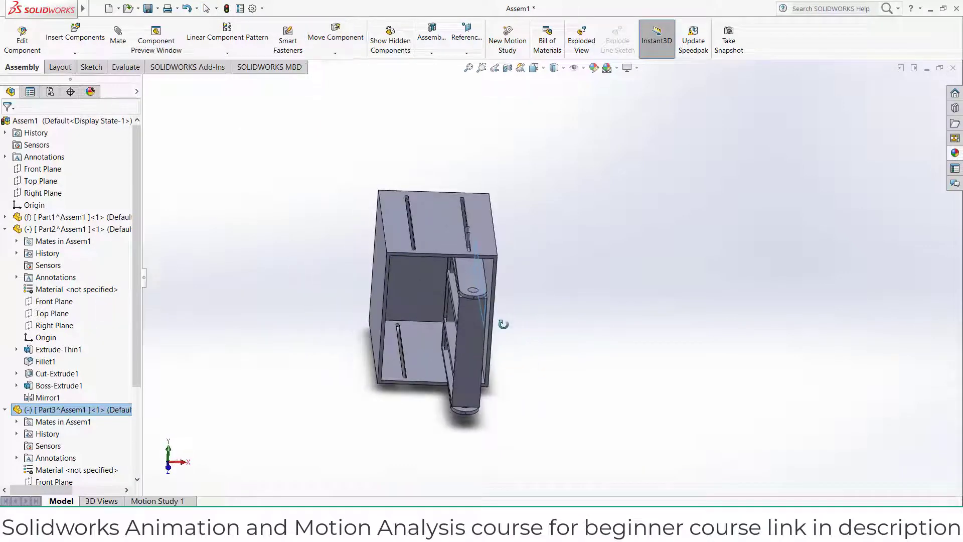
{"action": "left_click_drag", "start_coordinate": [471, 330], "coordinate": [489, 347]}
{"action": "middle_click_drag", "start_coordinate": [483, 350], "coordinate": [445, 306]}
{"action": "left_click_drag", "start_coordinate": [445, 306], "coordinate": [435, 330]}
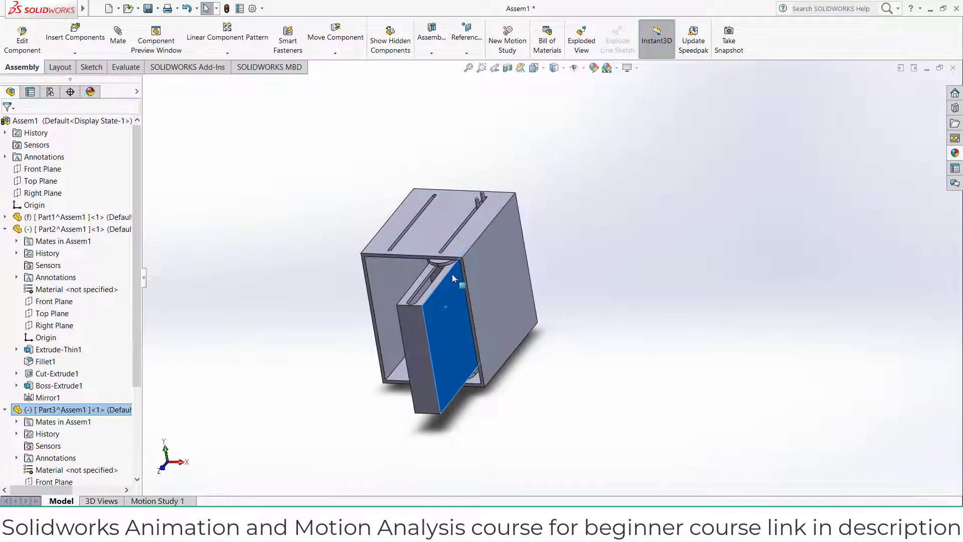
{"action": "scroll", "coordinate": [446, 264], "scroll_direction": "down", "scroll_amount": 3}
{"action": "left_click_drag", "start_coordinate": [462, 266], "coordinate": [477, 386]}
{"action": "scroll", "coordinate": [447, 319], "scroll_direction": "up", "scroll_amount": 3}
{"action": "scroll", "coordinate": [446, 321], "scroll_direction": "down", "scroll_amount": 2}
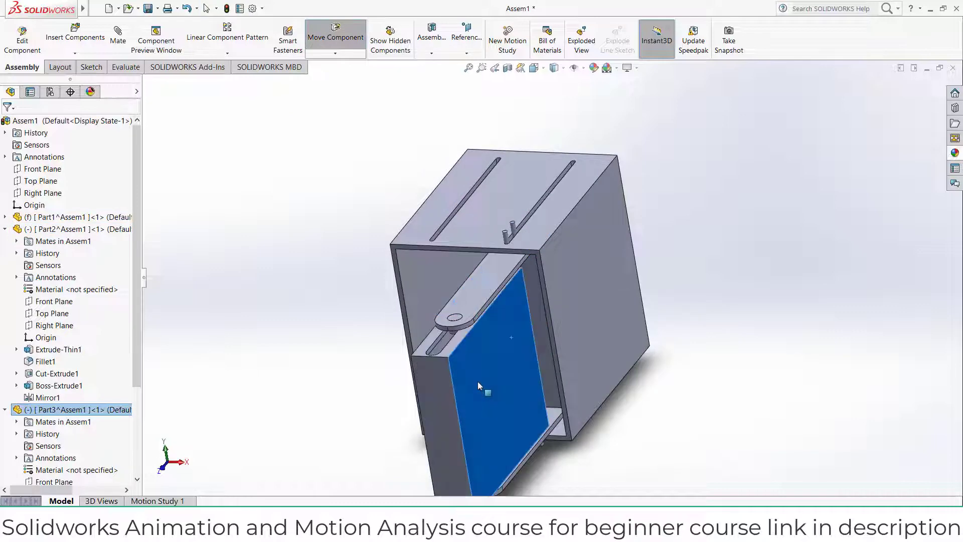
- Move the pulled-out shelf unit by its large side face from several viewing angles to check how it follows the pin and slot
{"action": "middle_click_drag", "start_coordinate": [420, 335], "coordinate": [546, 318]}
{"action": "left_click_drag", "start_coordinate": [654, 321], "coordinate": [572, 305]}
{"action": "left_click", "coordinate": [586, 301]}
{"action": "middle_click_drag", "start_coordinate": [572, 305], "coordinate": [618, 300]}
{"action": "left_click_drag", "start_coordinate": [613, 299], "coordinate": [653, 323]}
{"action": "middle_click_drag", "start_coordinate": [653, 323], "coordinate": [546, 272]}
{"action": "left_click_drag", "start_coordinate": [546, 272], "coordinate": [537, 281]}
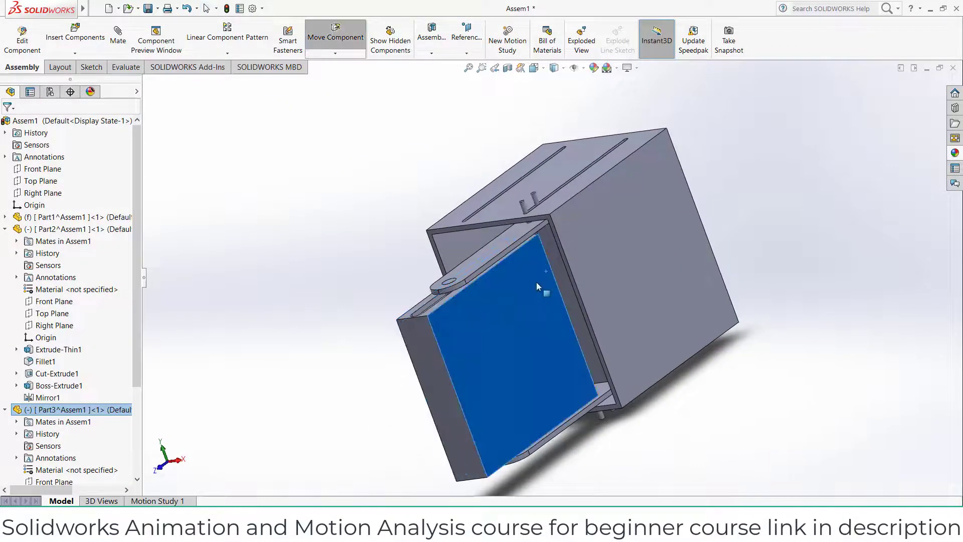
{"action": "left_click_drag", "start_coordinate": [465, 316], "coordinate": [448, 313]}
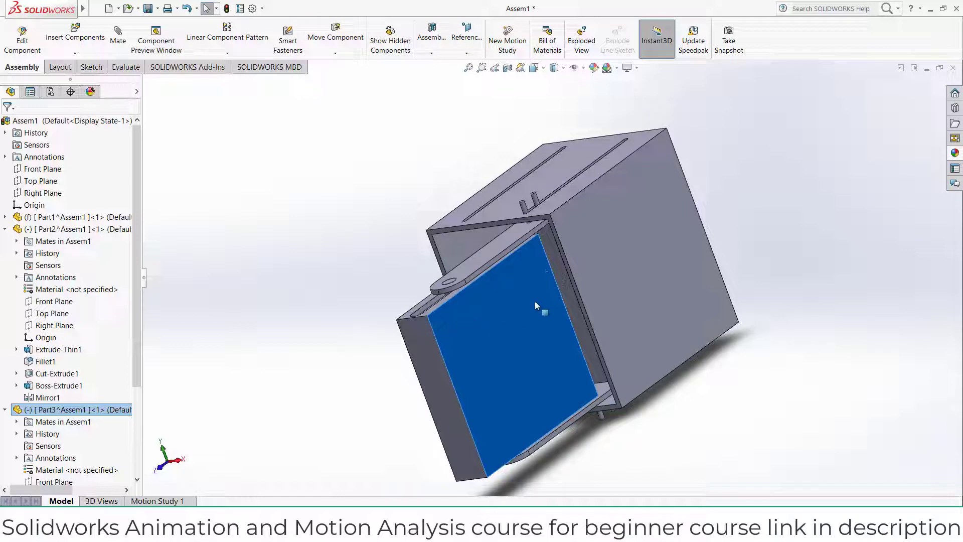
{"action": "left_click_drag", "start_coordinate": [558, 284], "coordinate": [362, 99]}
- Rotate the shelf unit about the pin with Rotate Component until its open shelf side faces outward
{"action": "left_click", "coordinate": [334, 53]}
{"action": "left_click", "coordinate": [340, 77]}
{"action": "left_click_drag", "start_coordinate": [404, 329], "coordinate": [489, 338]}
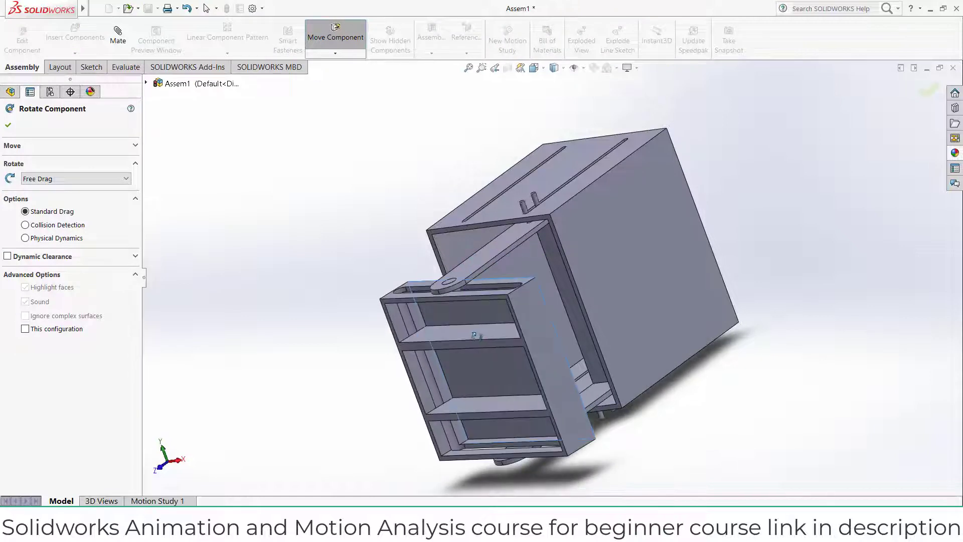
- Move the shelf unit freely with Move Component so the bracket slides back into the cabinet
{"action": "left_click", "coordinate": [335, 53]}
{"action": "left_click", "coordinate": [347, 65]}
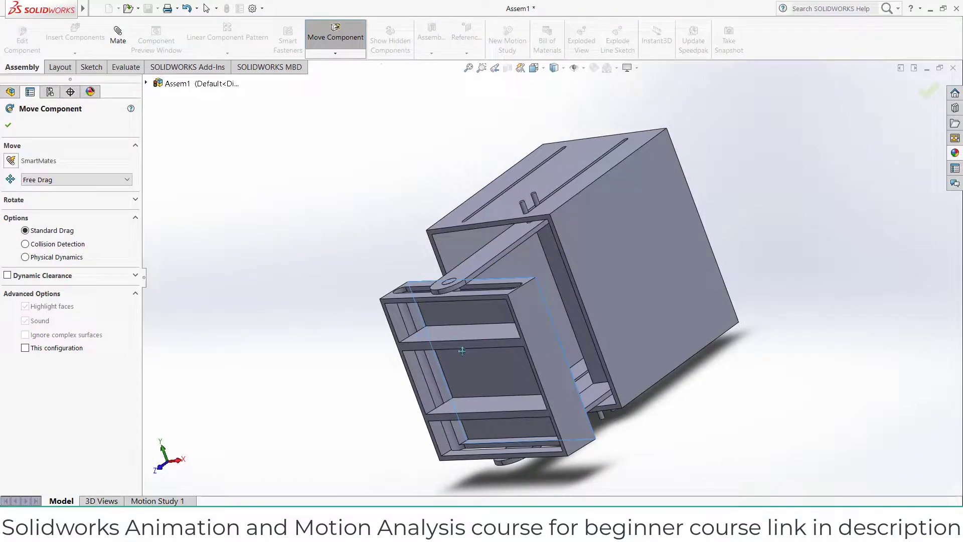
{"action": "left_click_drag", "start_coordinate": [465, 347], "coordinate": [595, 312]}
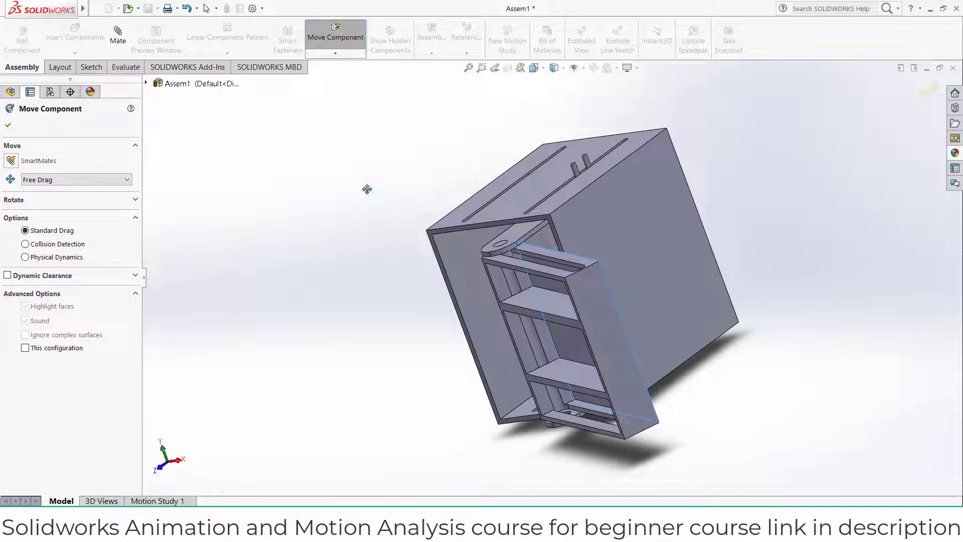
- Rotate the shelf unit with Rotate Component until it extends sideways beyond the cabinet's side wall, and leave the command
{"action": "left_click", "coordinate": [335, 53]}
{"action": "left_click", "coordinate": [356, 77]}
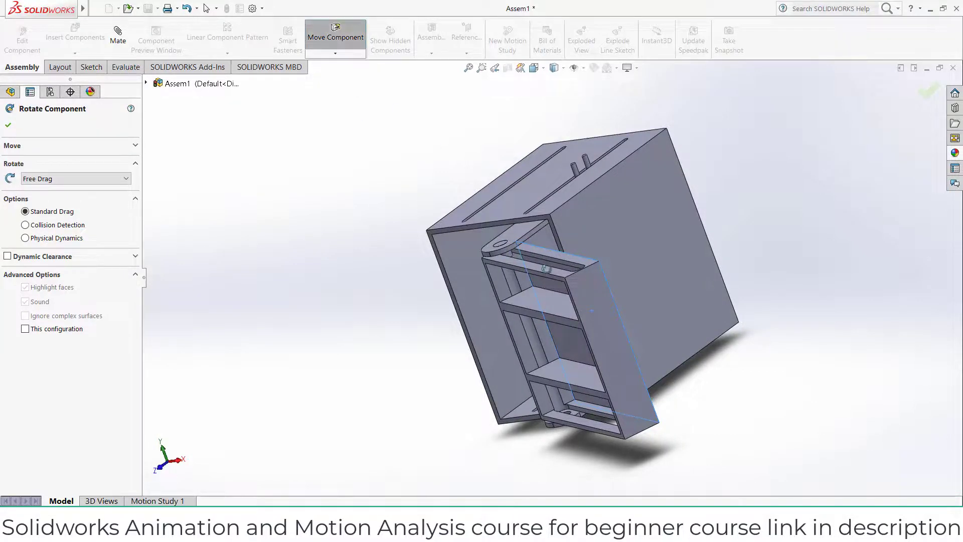
{"action": "middle_click_drag", "start_coordinate": [568, 271], "coordinate": [647, 197]}
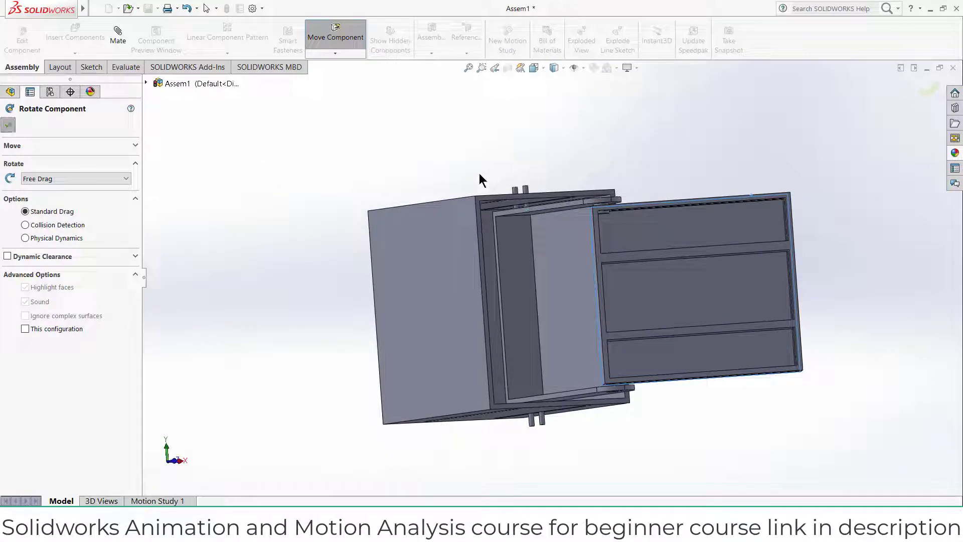
{"action": "key", "text": "Escape"}
{"action": "middle_click_drag", "start_coordinate": [480, 180], "coordinate": [438, 218]}
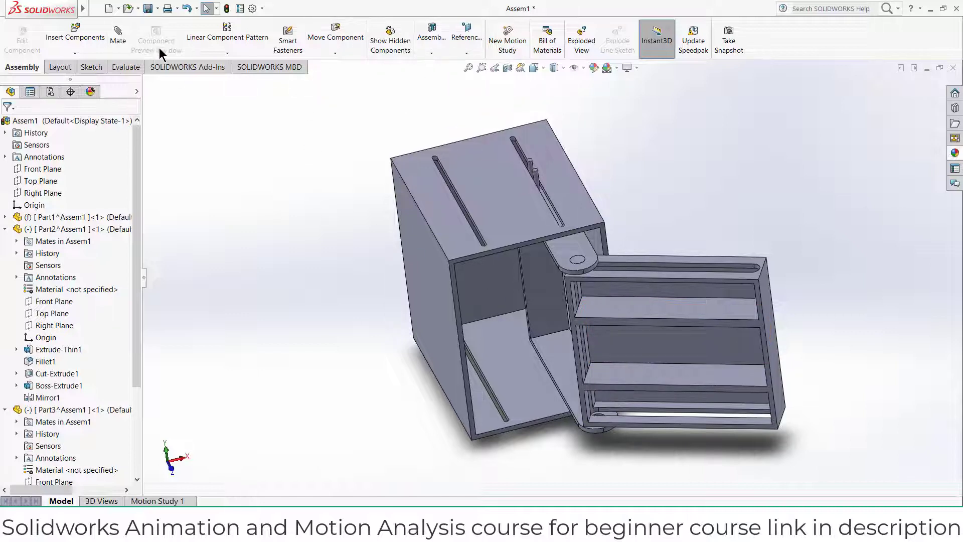
{"action": "left_click", "coordinate": [239, 55]}
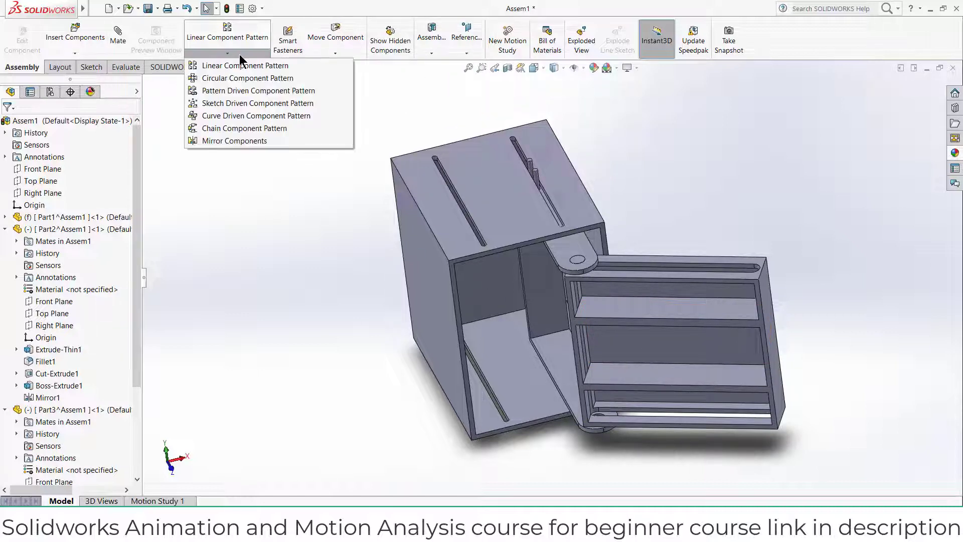
{"action": "left_click", "coordinate": [213, 140]}
{"action": "left_click", "coordinate": [146, 83]}
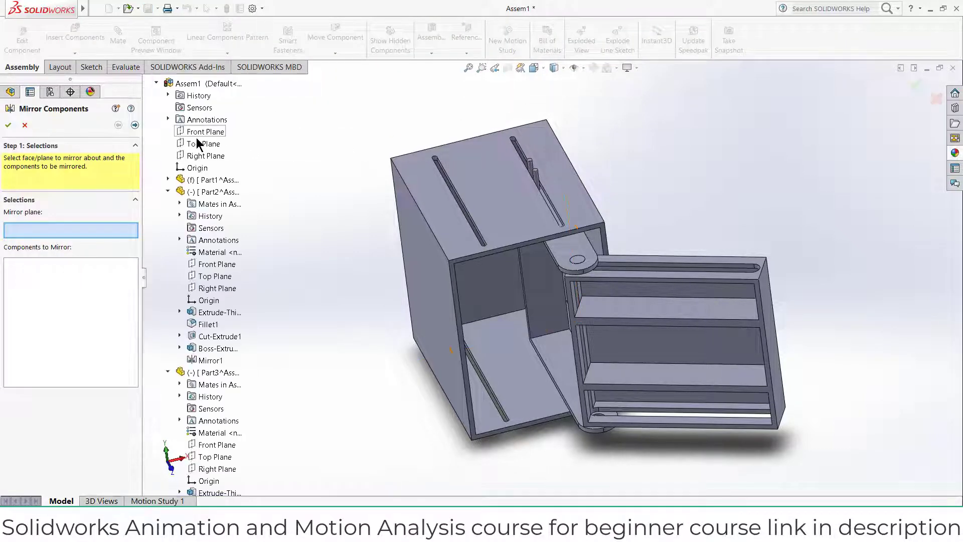
{"action": "left_click", "coordinate": [203, 155]}
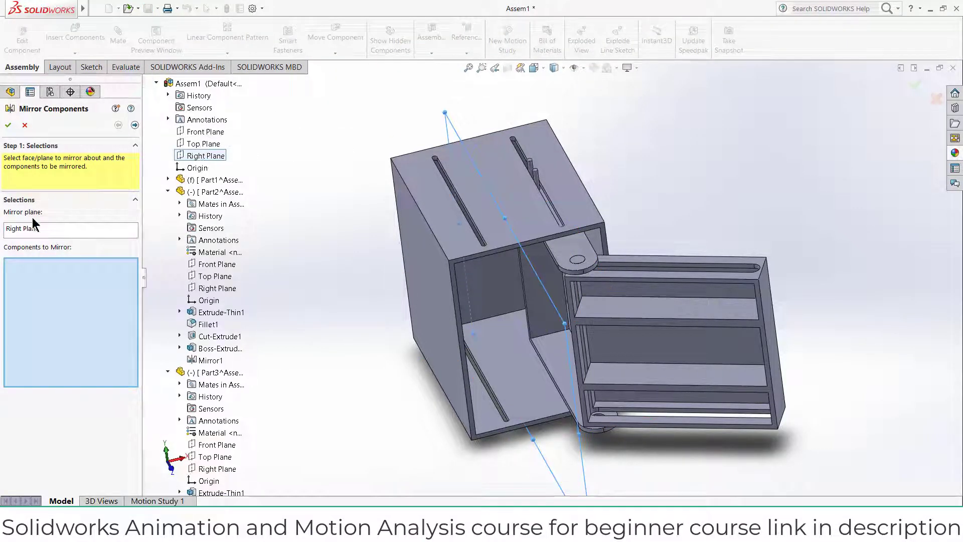
{"action": "scroll", "coordinate": [541, 256], "scroll_direction": "down", "scroll_amount": 2}
{"action": "left_click", "coordinate": [592, 263]}
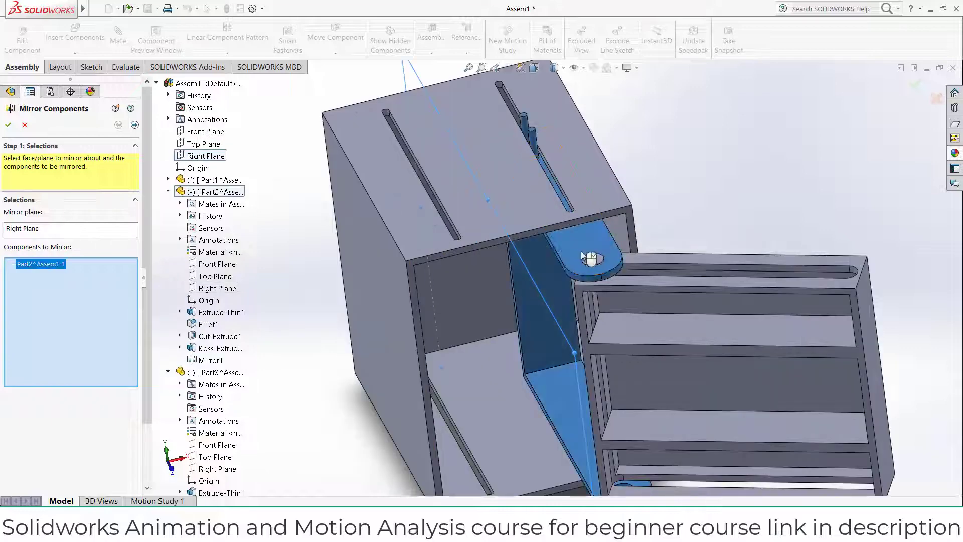
{"action": "left_click", "coordinate": [592, 262]}
{"action": "left_click", "coordinate": [635, 278]}
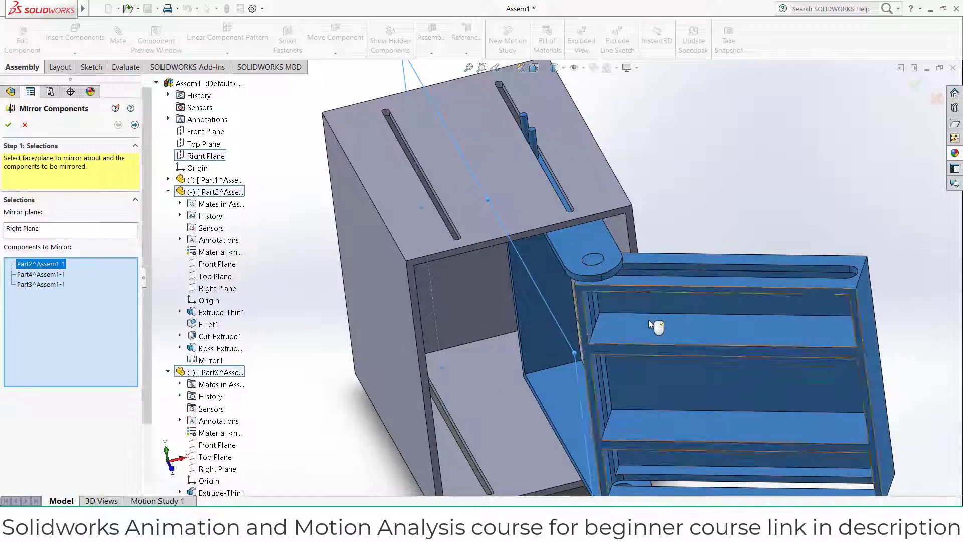
{"action": "scroll", "coordinate": [648, 320], "scroll_direction": "up", "scroll_amount": 2}
{"action": "middle_click_drag", "start_coordinate": [599, 366], "coordinate": [554, 285]}
{"action": "left_click", "coordinate": [24, 126]}
{"action": "scroll", "coordinate": [658, 261], "scroll_direction": "down", "scroll_amount": 3}
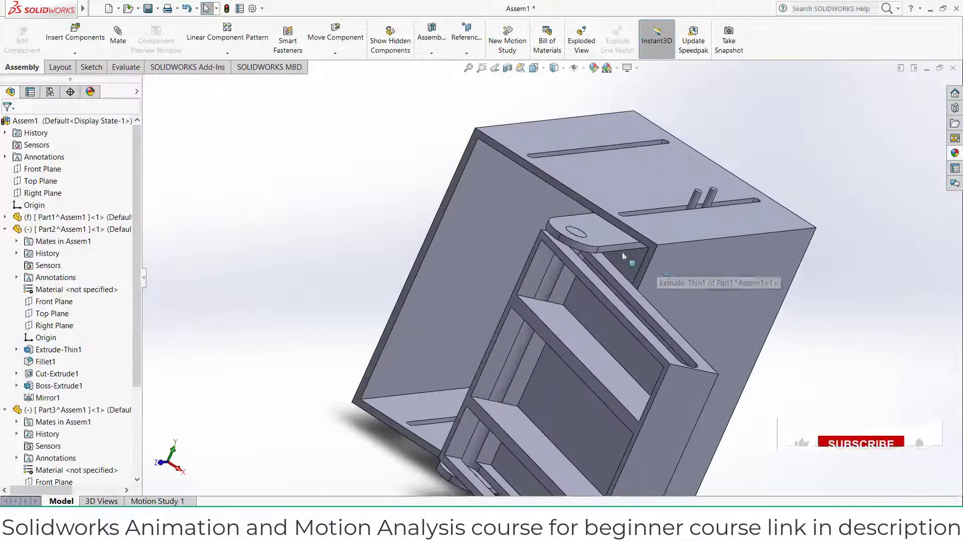
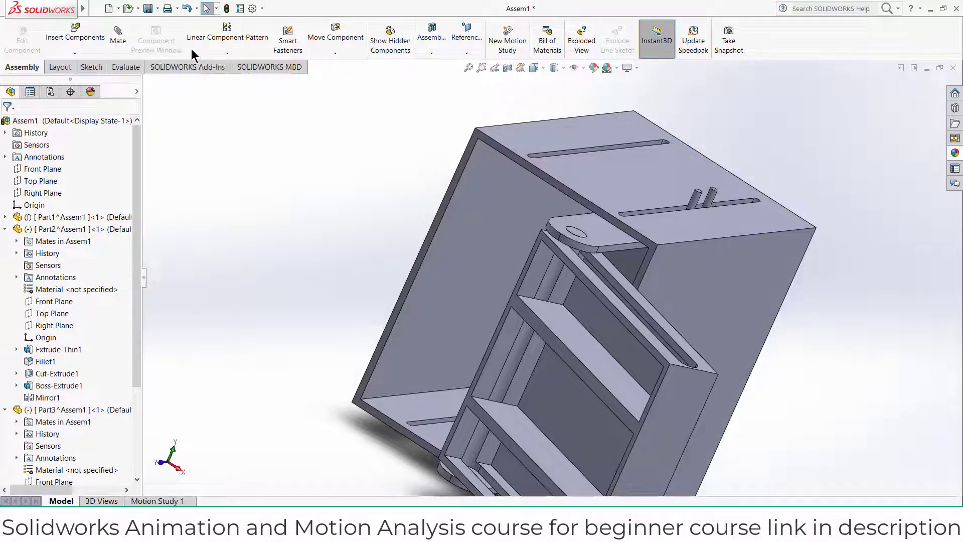
- Mirror the hinge pin about the assembly's Top Plane with Mirror Components
{"action": "left_click", "coordinate": [226, 52]}
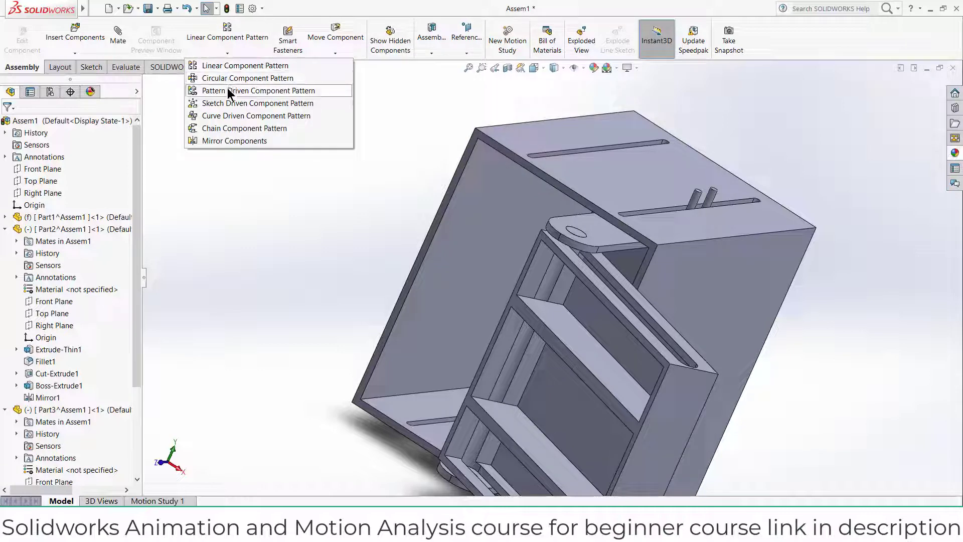
{"action": "left_click", "coordinate": [223, 140]}
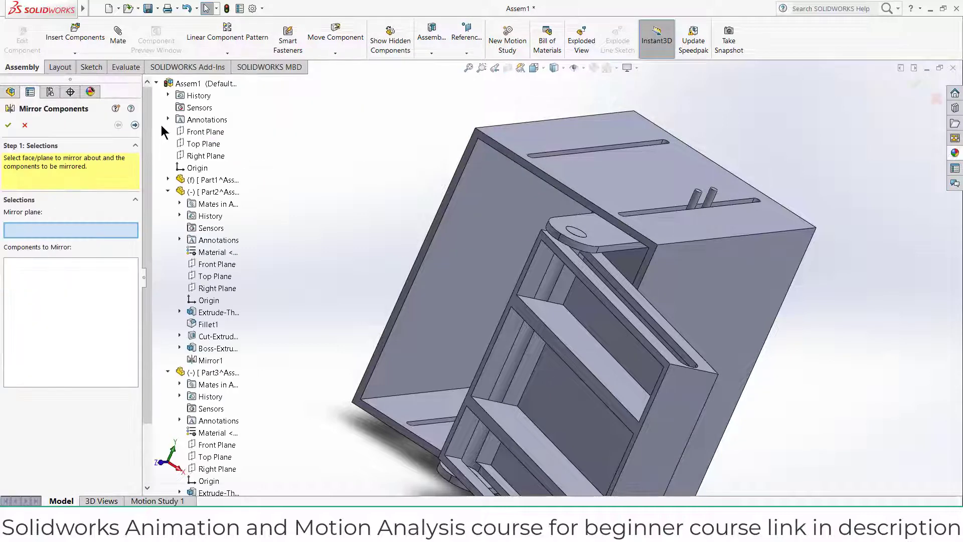
{"action": "left_click", "coordinate": [196, 147]}
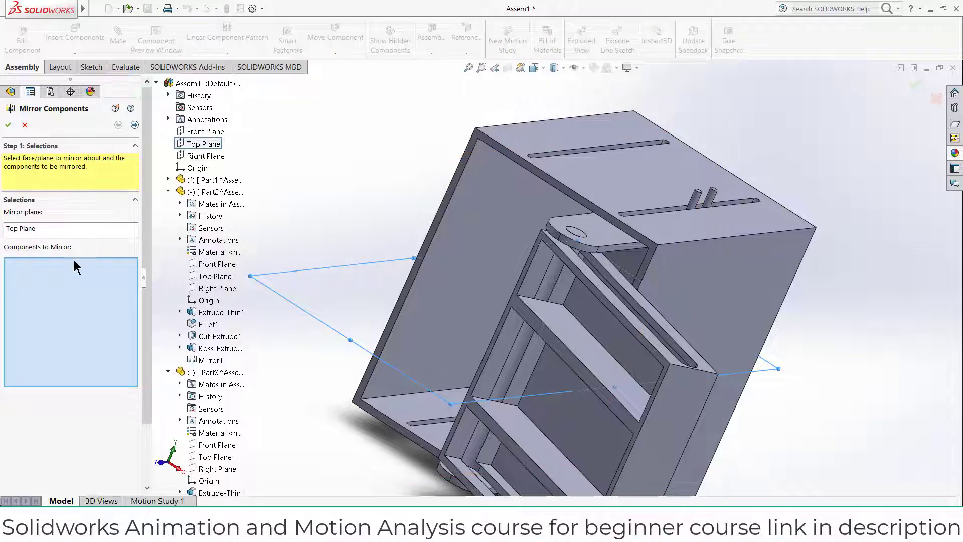
{"action": "scroll", "coordinate": [584, 242], "scroll_direction": "down", "scroll_amount": 3}
{"action": "left_click", "coordinate": [565, 239]}
{"action": "scroll", "coordinate": [507, 260], "scroll_direction": "up", "scroll_amount": 5}
{"action": "left_click", "coordinate": [8, 126]}
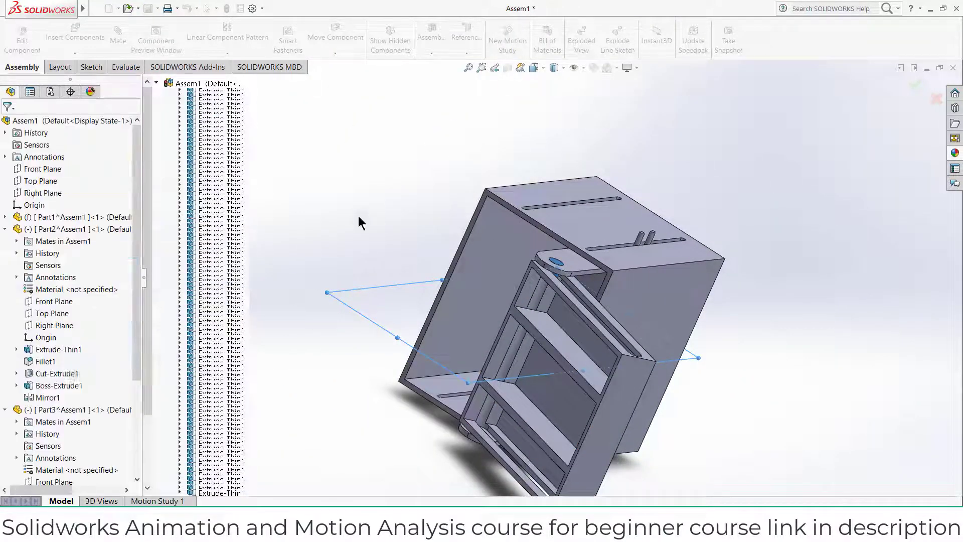
- Set up a second Mirror Components operation for both hinge pins about the assembly's Right Plane
{"action": "middle_click_drag", "start_coordinate": [405, 230], "coordinate": [537, 400]}
{"action": "scroll", "coordinate": [537, 400], "scroll_direction": "down", "scroll_amount": 5}
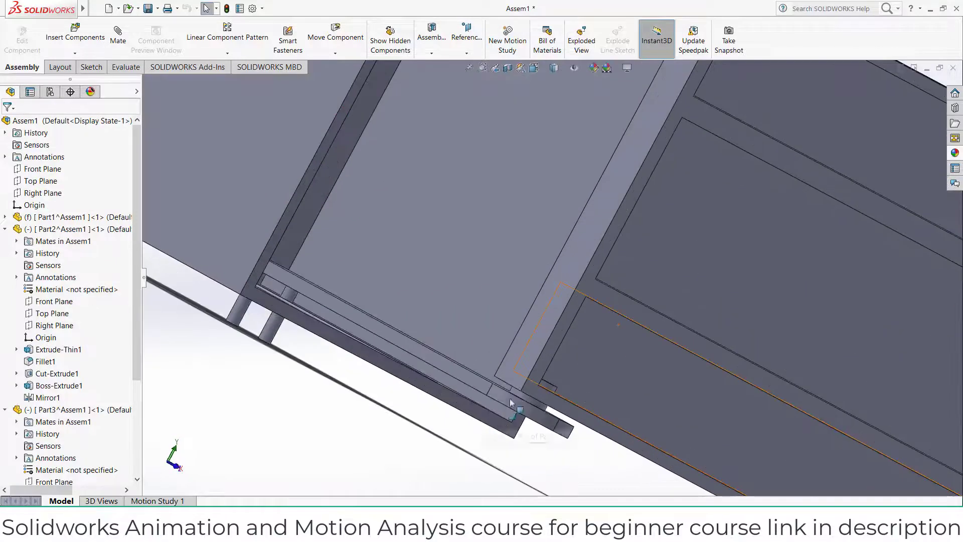
{"action": "scroll", "coordinate": [582, 381], "scroll_direction": "up", "scroll_amount": 8}
{"action": "middle_click_drag", "start_coordinate": [582, 306], "coordinate": [554, 223]}
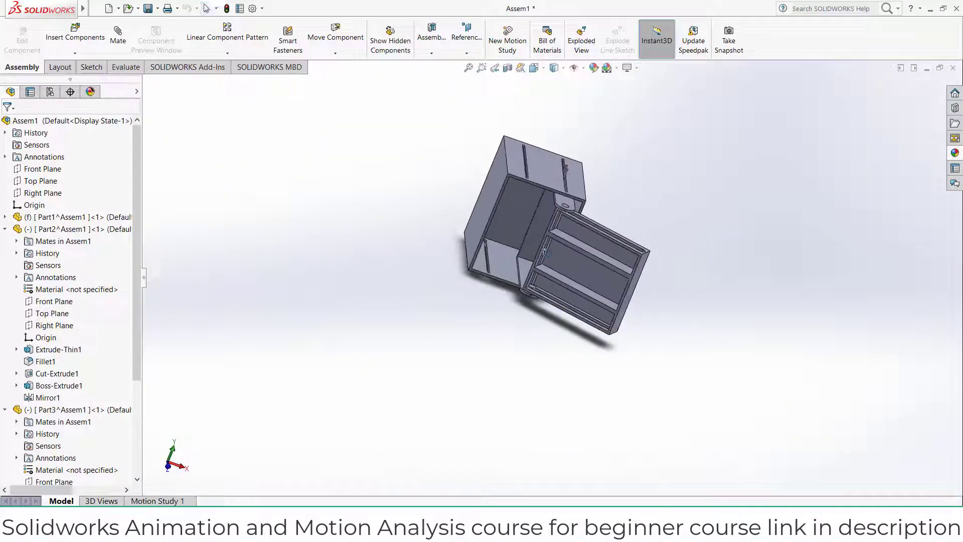
{"action": "scroll", "coordinate": [553, 223], "scroll_direction": "down", "scroll_amount": 3}
{"action": "left_click", "coordinate": [233, 54]}
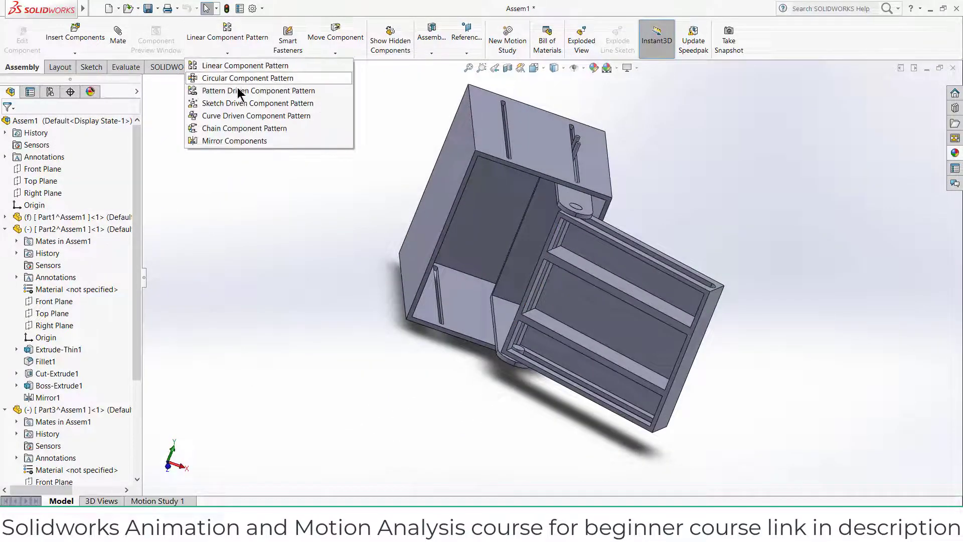
{"action": "left_click", "coordinate": [239, 137]}
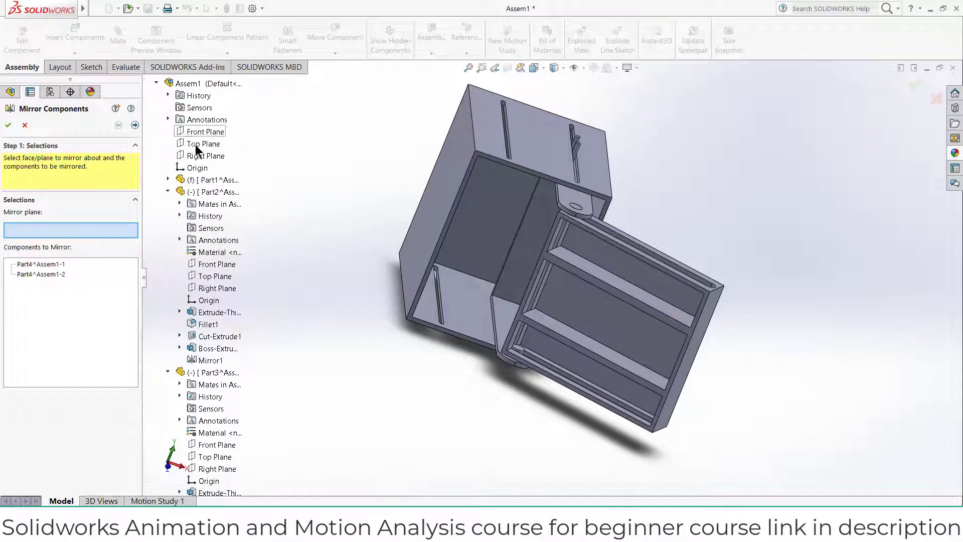
{"action": "left_click", "coordinate": [199, 156]}
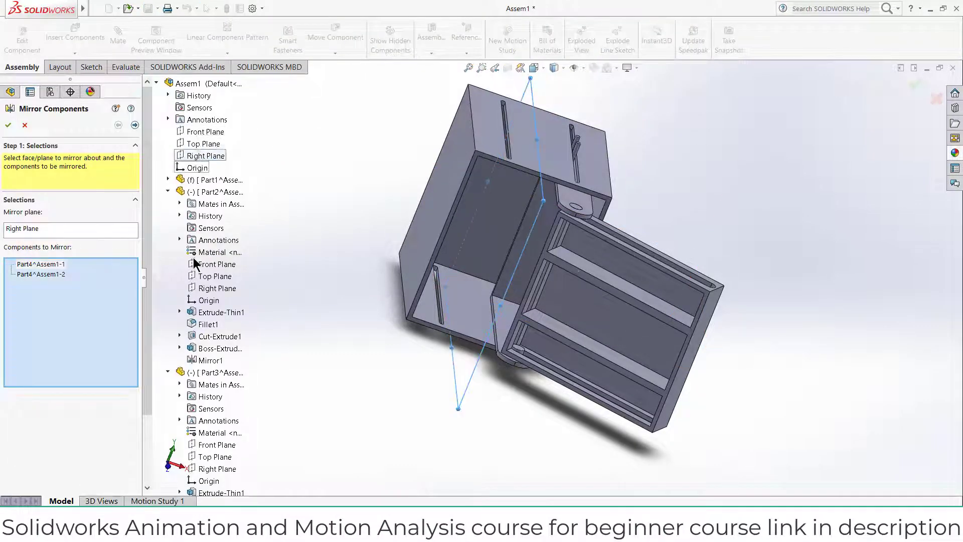
- Add the shelf unit and the bracket to the components to mirror, and create the mirrored set
{"action": "left_click", "coordinate": [617, 255]}
{"action": "scroll", "coordinate": [616, 256], "scroll_direction": "down", "scroll_amount": 4}
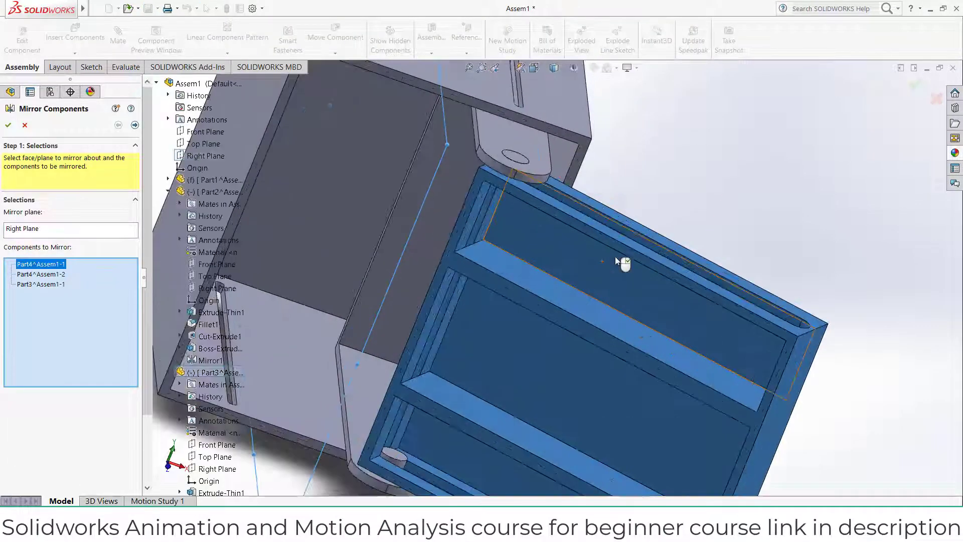
{"action": "left_click", "coordinate": [400, 454]}
{"action": "left_click", "coordinate": [401, 458]}
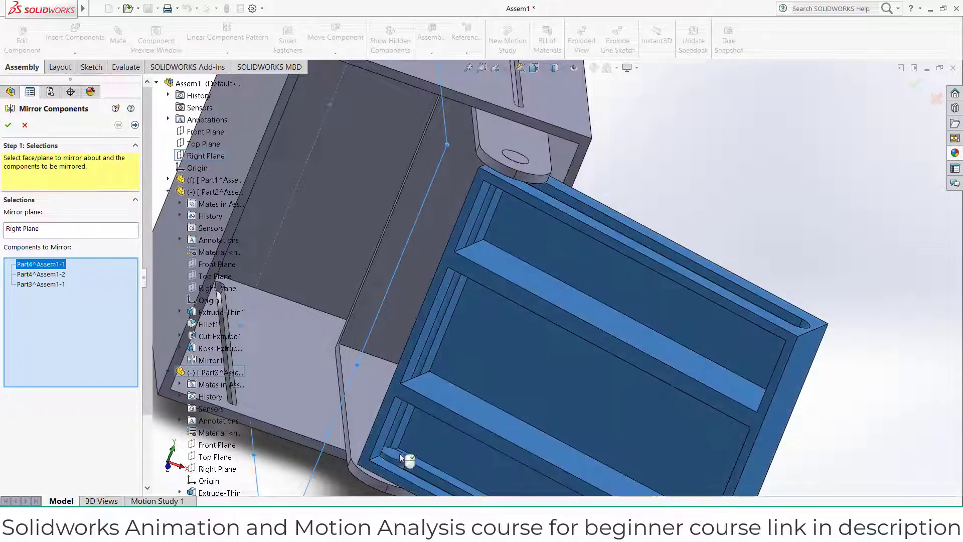
{"action": "left_click", "coordinate": [354, 408]}
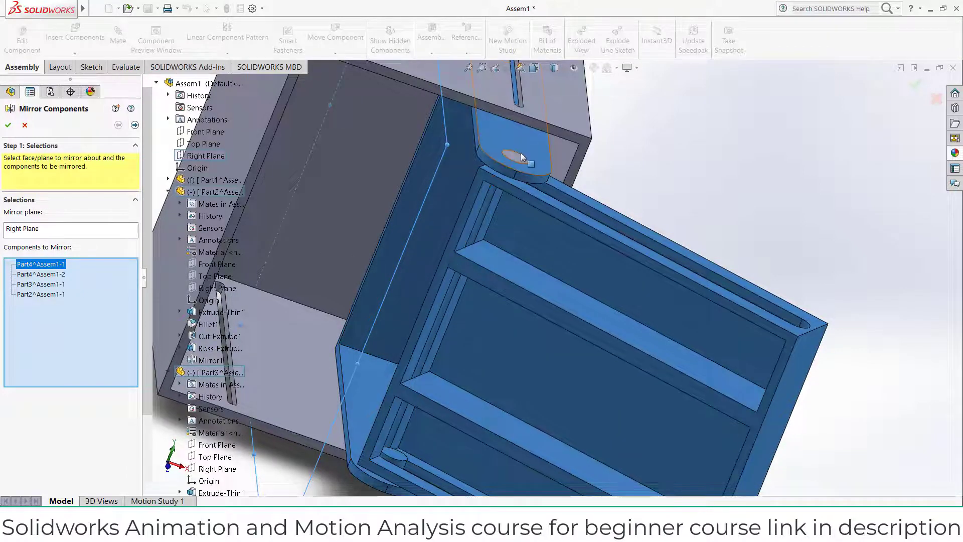
{"action": "key", "text": "f"}
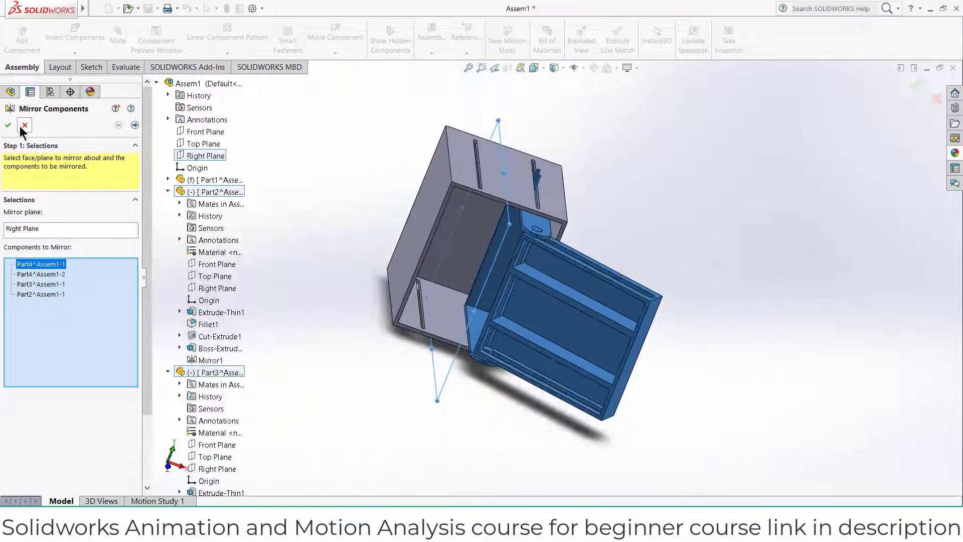
{"action": "left_click", "coordinate": [8, 126]}
- Move the mirrored bracket toward the cabinet to check its motion, and change the fixed cabinet part to floating
{"action": "middle_click_drag", "start_coordinate": [432, 135], "coordinate": [483, 188]}
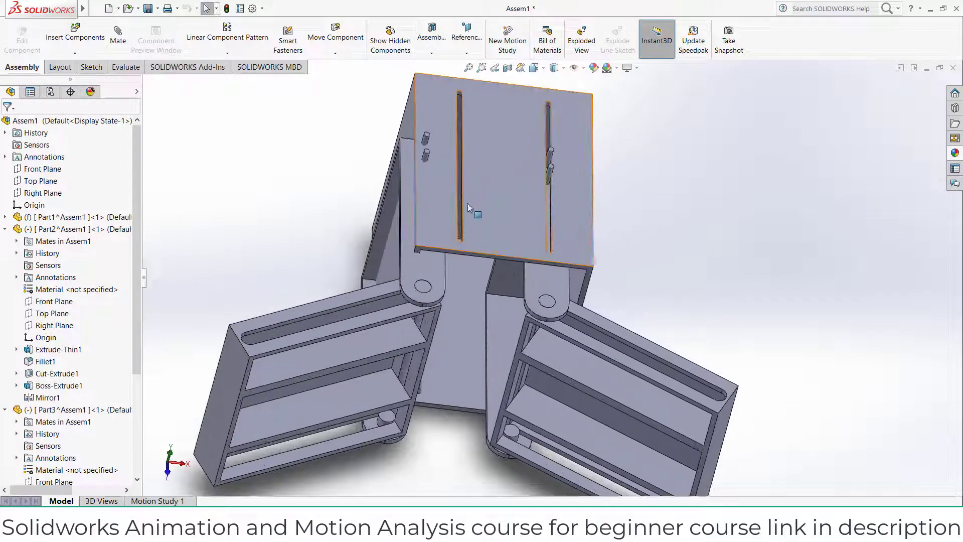
{"action": "left_click_drag", "start_coordinate": [430, 269], "coordinate": [455, 256]}
{"action": "left_click", "coordinate": [508, 188]}
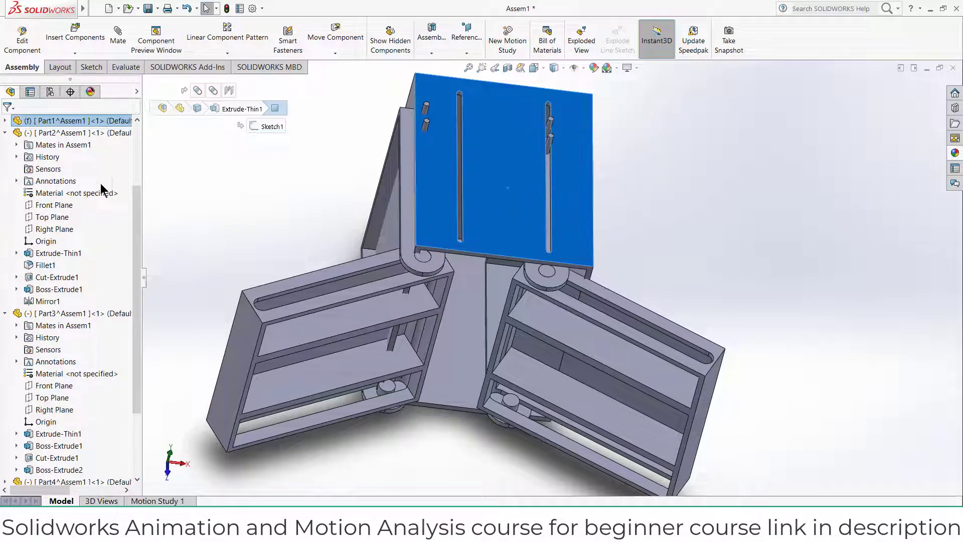
{"action": "scroll", "coordinate": [55, 157], "scroll_direction": "up", "scroll_amount": 3}
{"action": "left_click", "coordinate": [53, 218]}
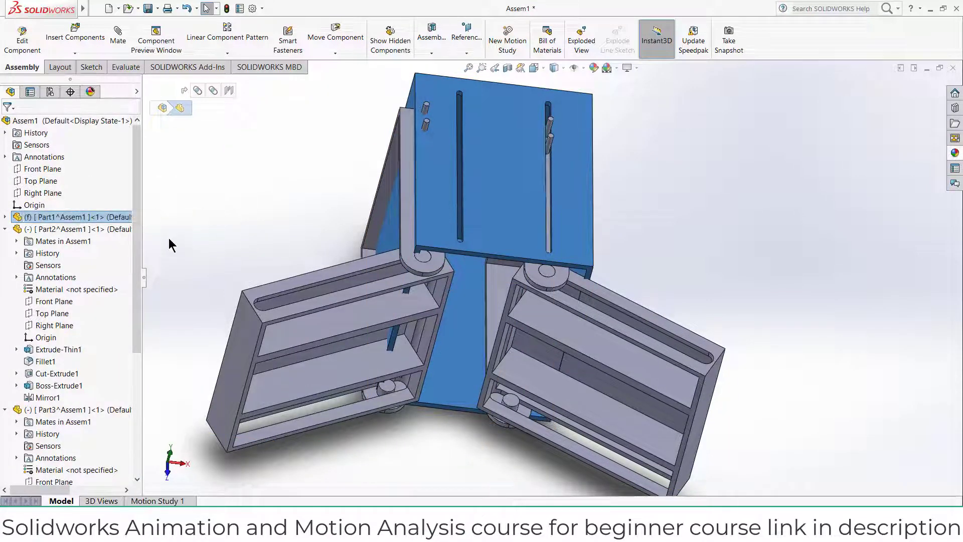
{"action": "left_click", "coordinate": [5, 217]}
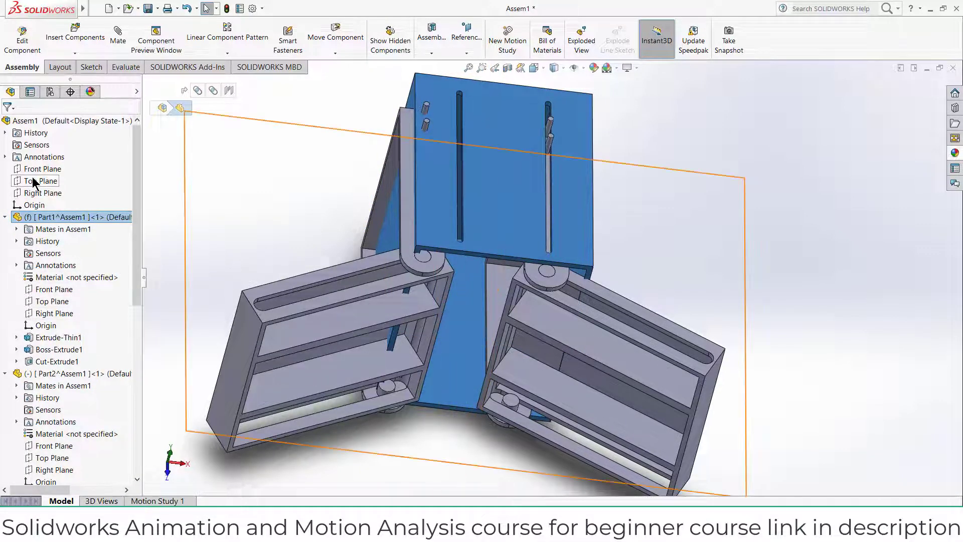
{"action": "right_click", "coordinate": [64, 217]}
{"action": "left_click", "coordinate": [102, 333]}
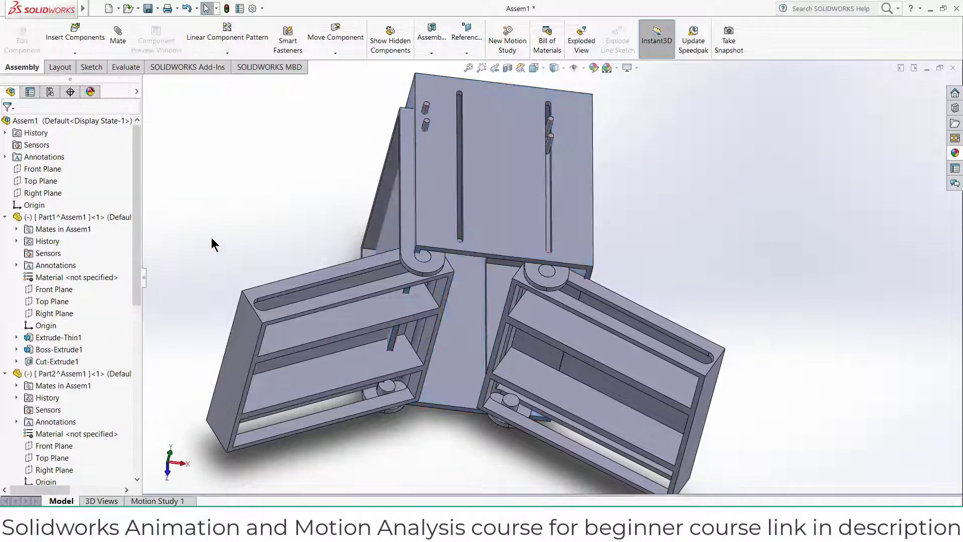
- Mate the cabinet's Right Plane coincident with the assembly's Right Plane
{"action": "left_click", "coordinate": [118, 36]}
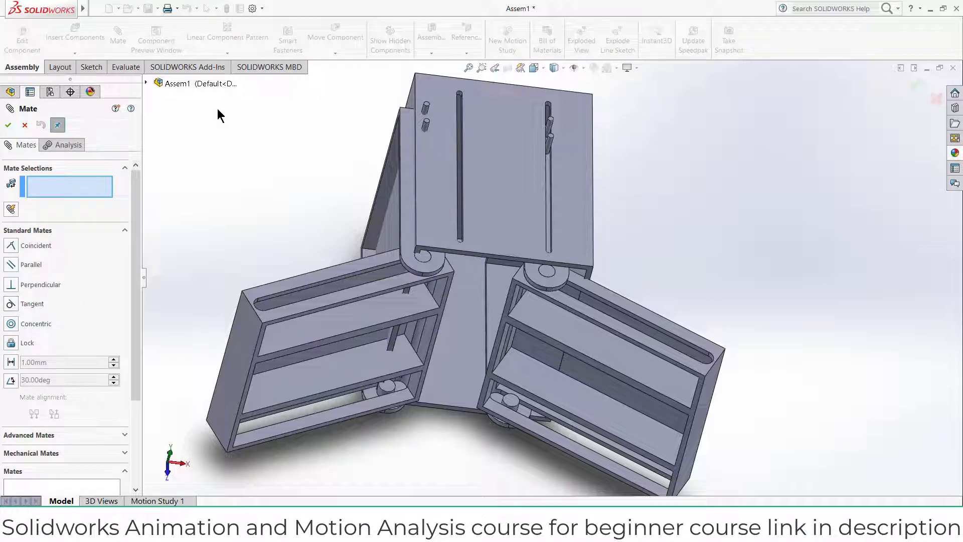
{"action": "left_click", "coordinate": [145, 82]}
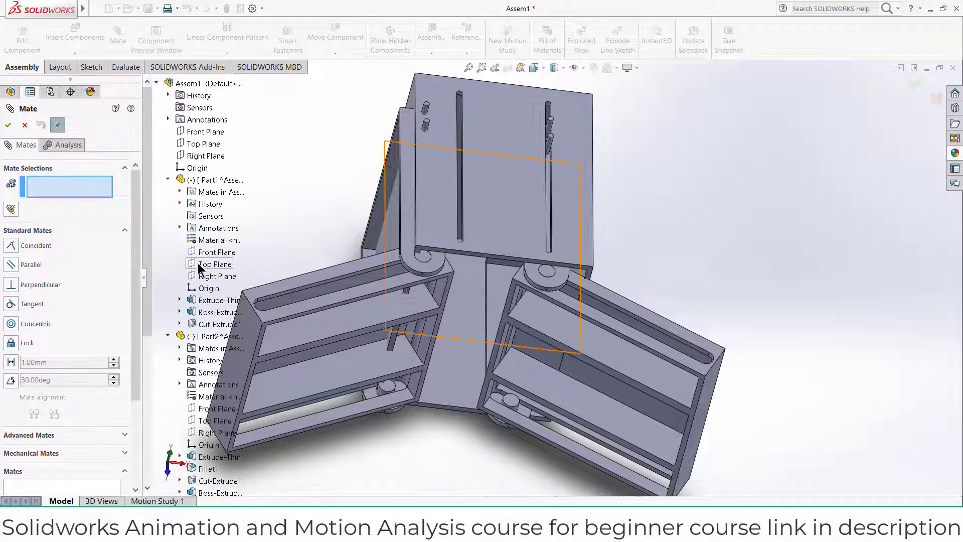
{"action": "left_click", "coordinate": [201, 279]}
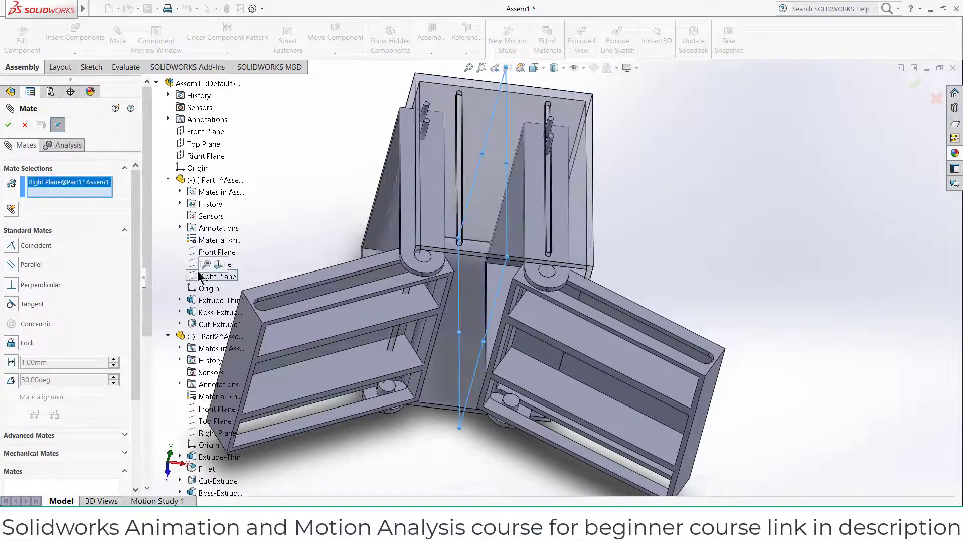
{"action": "left_click", "coordinate": [198, 156]}
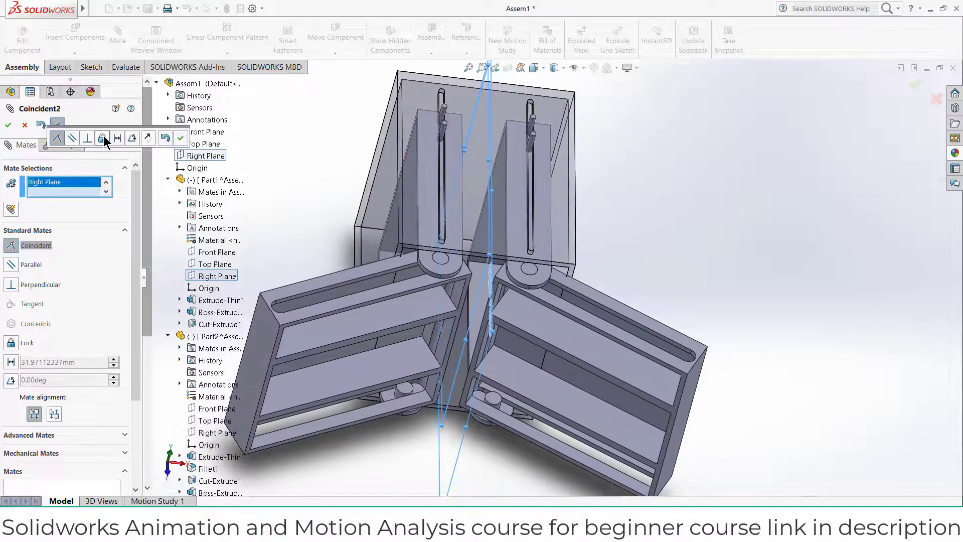
{"action": "left_click", "coordinate": [181, 140]}
{"action": "left_click", "coordinate": [203, 144]}
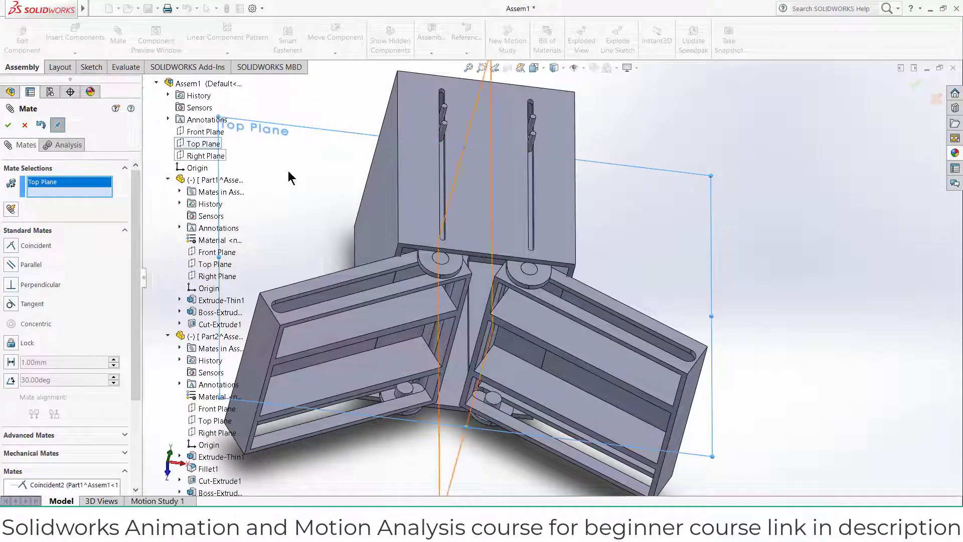
{"action": "middle_click_drag", "start_coordinate": [327, 125], "coordinate": [385, 59]}
{"action": "left_click", "coordinate": [14, 124]}
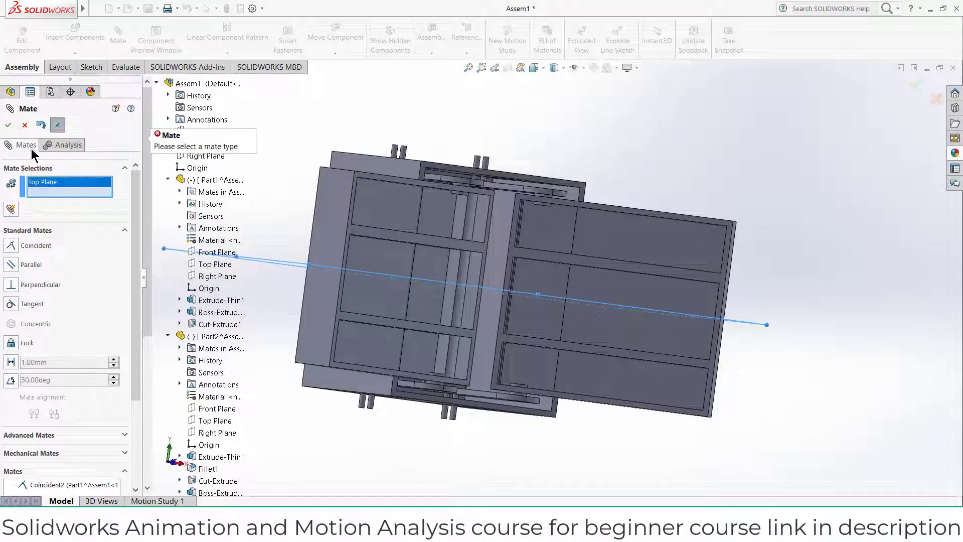
{"action": "left_click", "coordinate": [25, 125]}
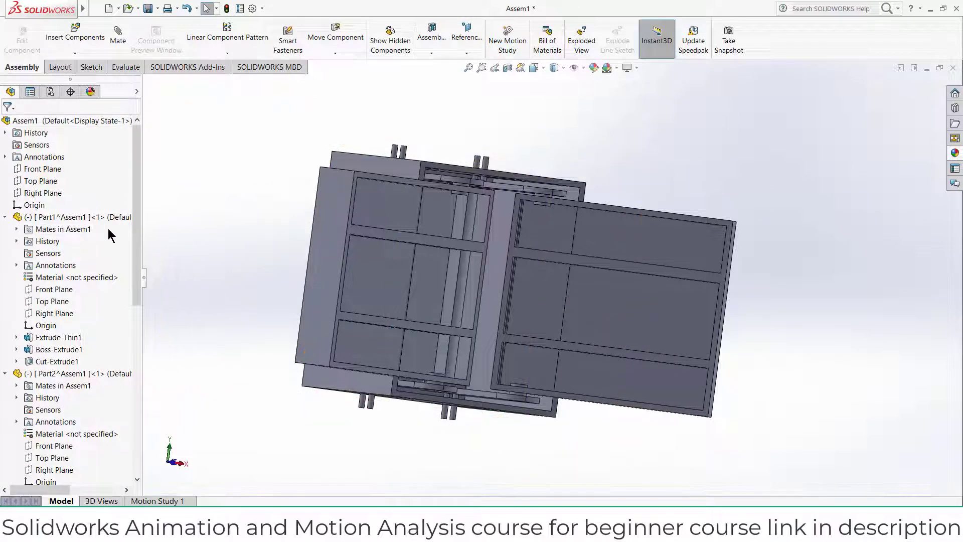
- Fix the cabinet part in its new centred position
{"action": "middle_click_drag", "start_coordinate": [279, 276], "coordinate": [283, 321]}
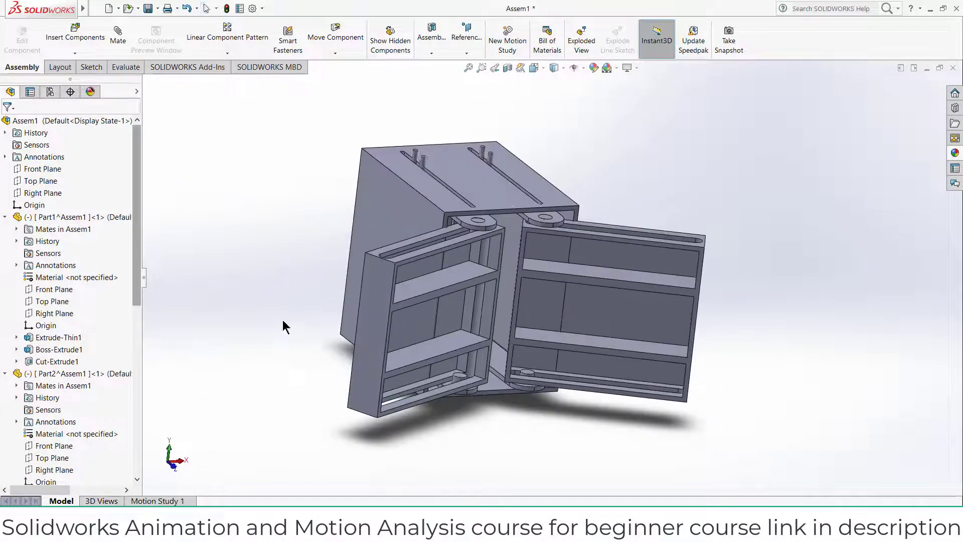
{"action": "right_click", "coordinate": [466, 174]}
{"action": "left_click", "coordinate": [493, 296]}
- Open the original bracket part for editing within the assembly
{"action": "middle_click_drag", "start_coordinate": [493, 296], "coordinate": [474, 226]}
{"action": "scroll", "coordinate": [471, 221], "scroll_direction": "down", "scroll_amount": 5}
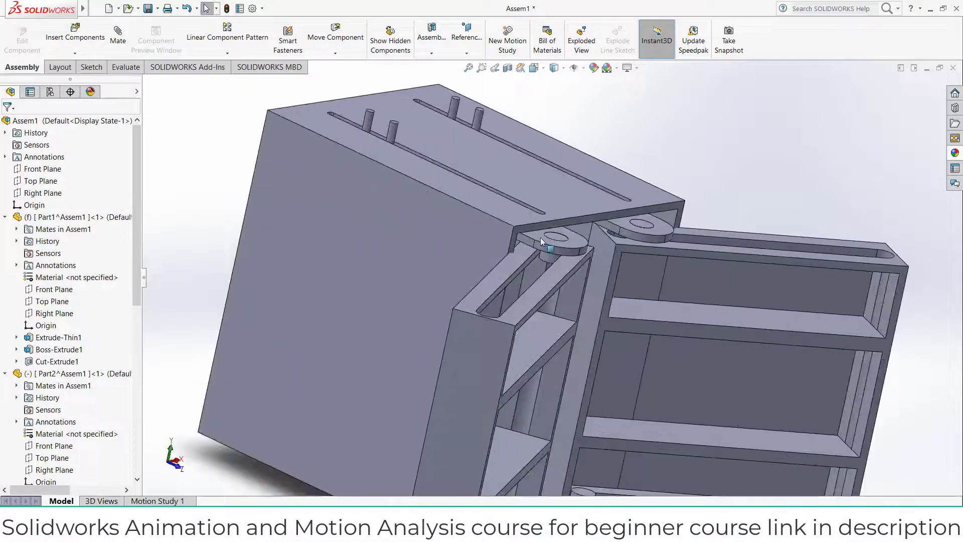
{"action": "left_click", "coordinate": [628, 224]}
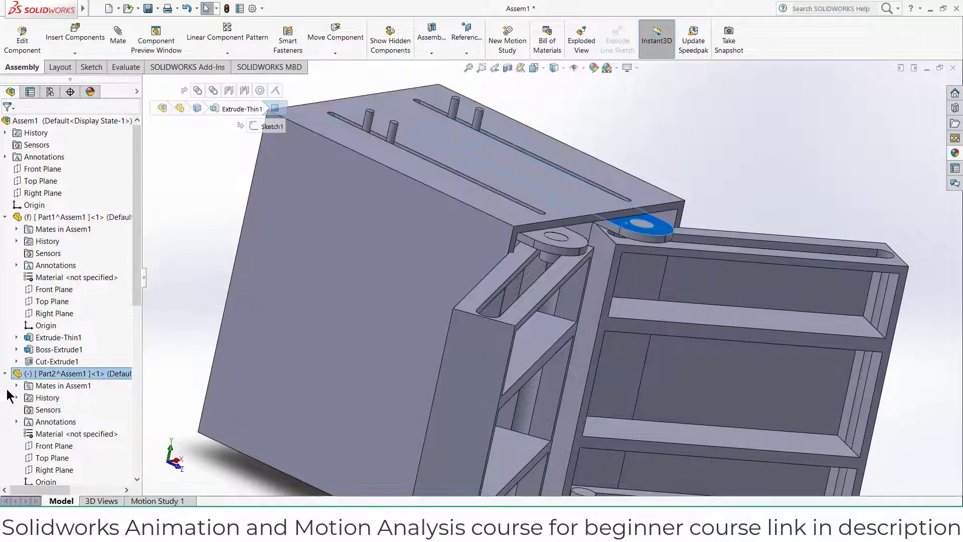
{"action": "left_click", "coordinate": [30, 40]}
- Set the extrusion depth of the bracket's guide pins (Boss-Extrude1) to 18 mm and return to the assembly
{"action": "scroll", "coordinate": [28, 354], "scroll_direction": "down", "scroll_amount": 5}
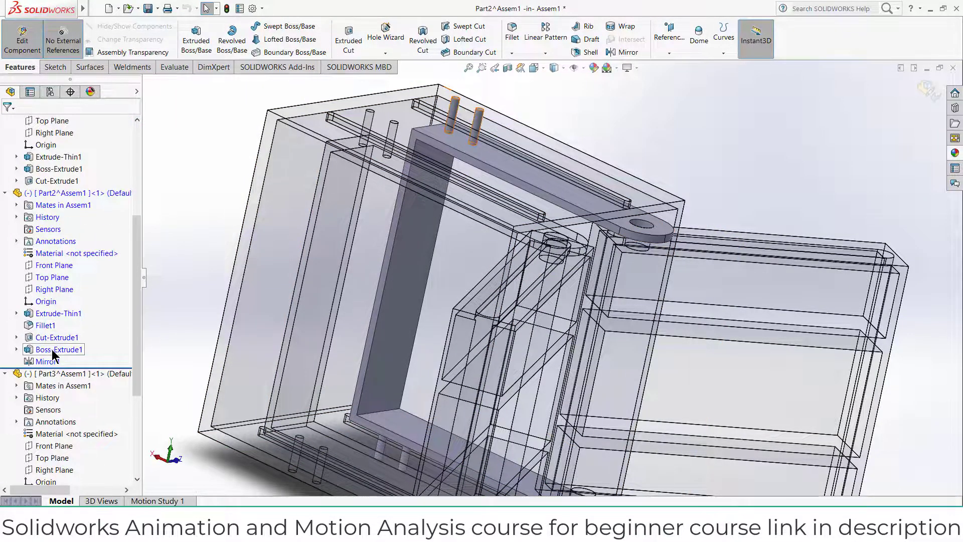
{"action": "left_click", "coordinate": [58, 350]}
{"action": "left_click", "coordinate": [59, 324]}
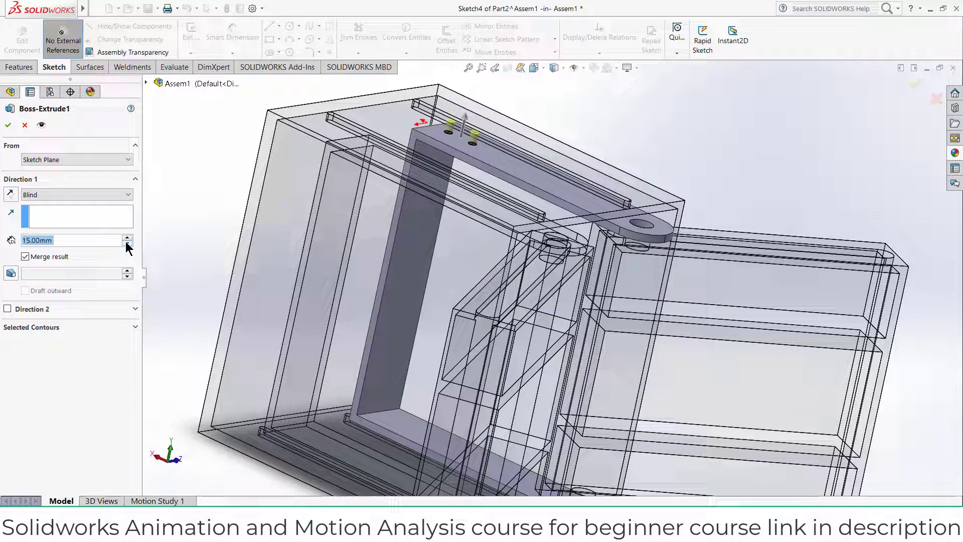
{"action": "type", "text": "20"}
{"action": "key", "text": "Return"}
{"action": "type", "text": "18"}
{"action": "key", "text": "Return"}
{"action": "middle_click_drag", "start_coordinate": [420, 209], "coordinate": [443, 210]}
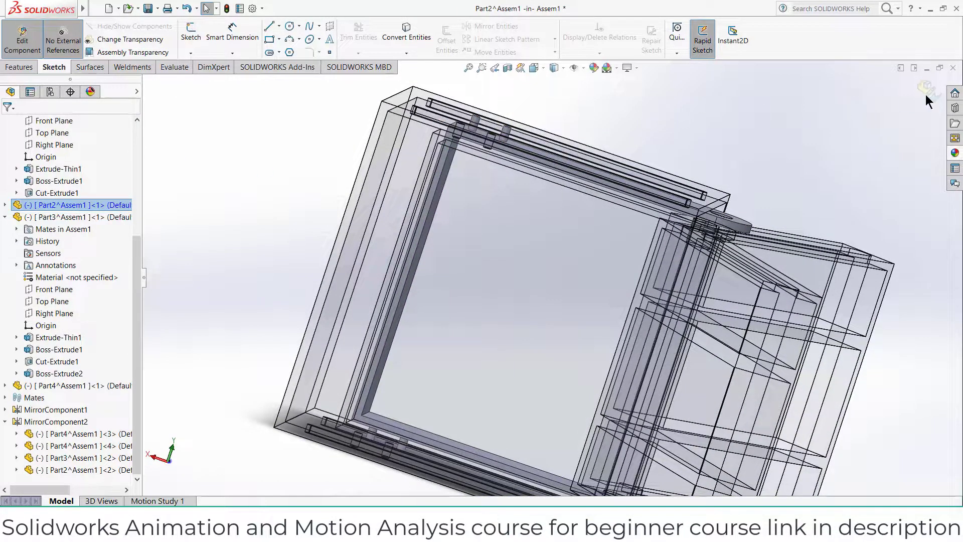
{"action": "left_click", "coordinate": [926, 95]}
- Pull the original shelf unit outward from the cabinet and check both mirrored units from several viewing angles
{"action": "middle_click_drag", "start_coordinate": [838, 135], "coordinate": [753, 196]}
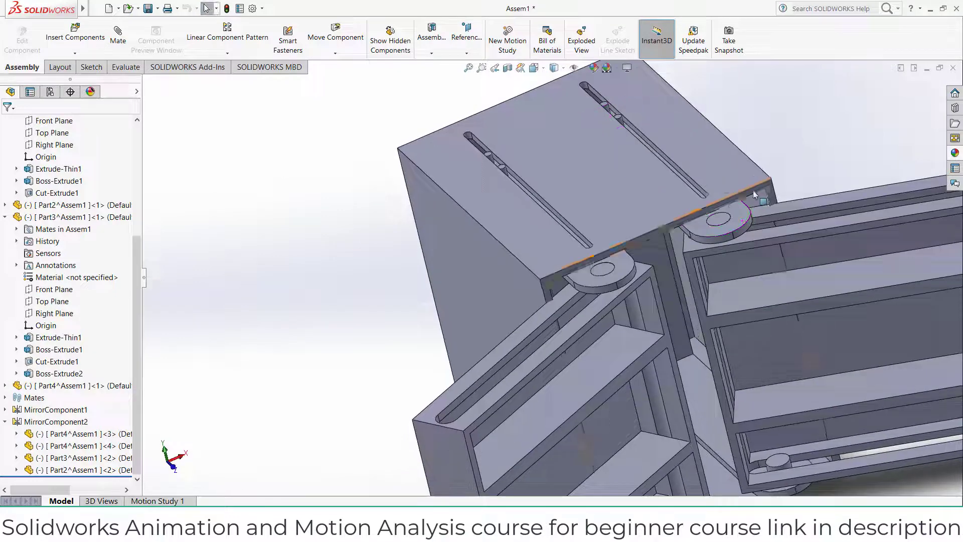
{"action": "scroll", "coordinate": [723, 206], "scroll_direction": "up", "scroll_amount": 5}
{"action": "mouse_move", "coordinate": [692, 217]}
{"action": "middle_mouse_down"}
{"action": "mouse_move", "coordinate": [667, 167]}
{"action": "mouse_move", "coordinate": [680, 210]}
{"action": "middle_mouse_up"}
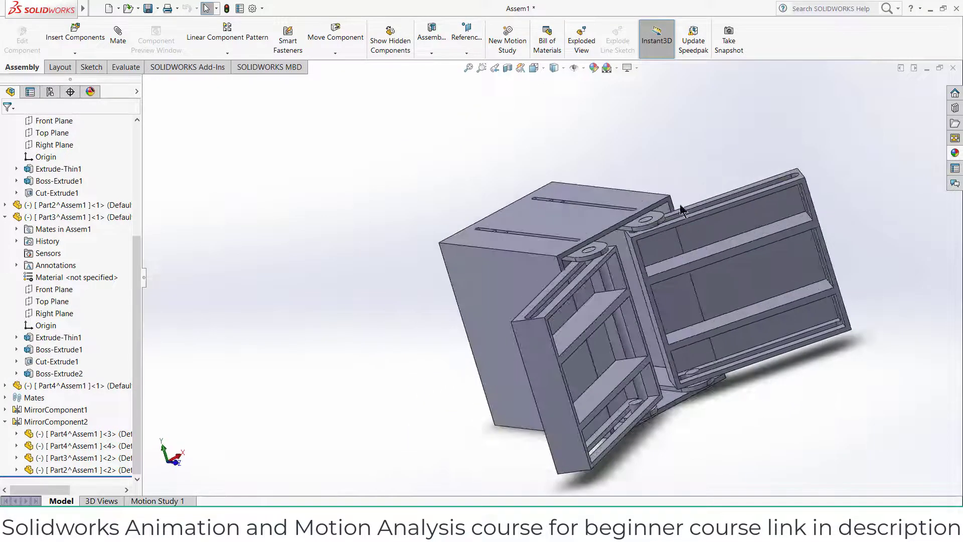
{"action": "left_click", "coordinate": [797, 234]}
{"action": "left_click_drag", "start_coordinate": [795, 239], "coordinate": [836, 232]}
{"action": "scroll", "coordinate": [722, 241], "scroll_direction": "up", "scroll_amount": 2}
{"action": "middle_click_drag", "start_coordinate": [682, 240], "coordinate": [671, 275]}
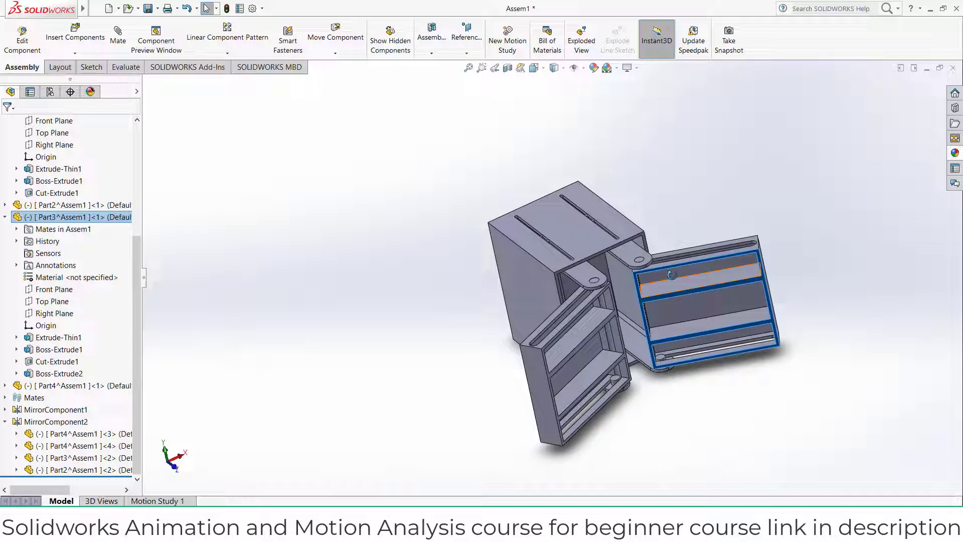
{"action": "middle_click_drag", "start_coordinate": [603, 326], "coordinate": [618, 222]}
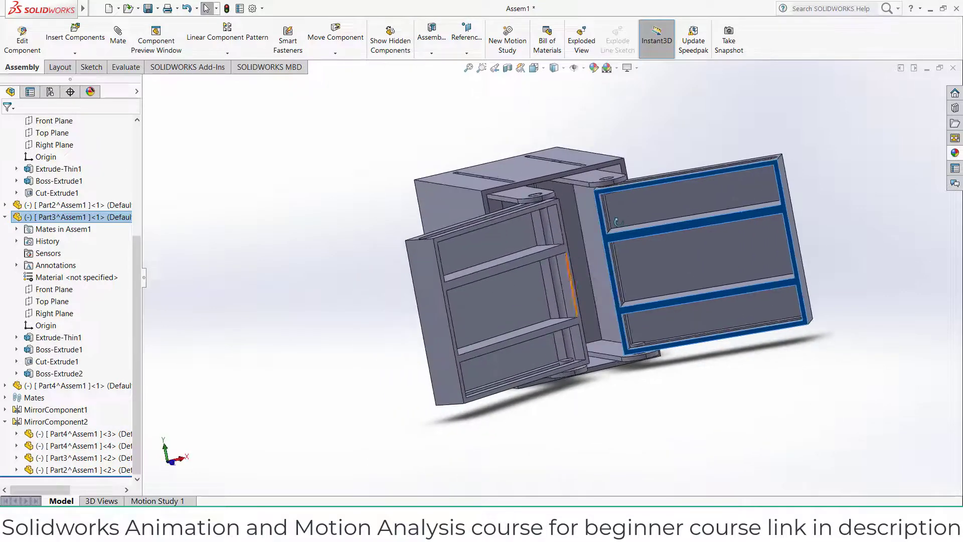
- Open Motion Study 1 and view the assembly from the front
{"action": "left_click", "coordinate": [157, 501]}
{"action": "left_click", "coordinate": [556, 271]}
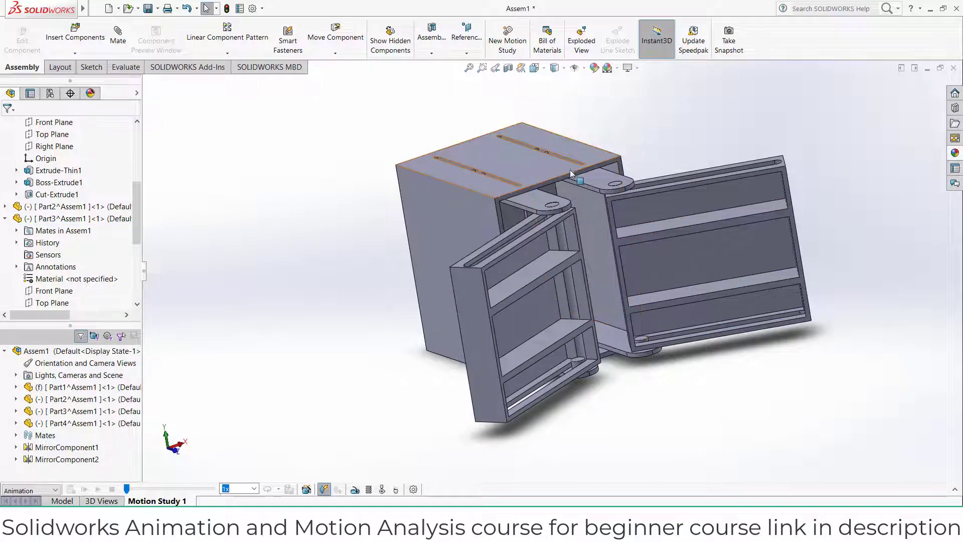
{"action": "scroll", "coordinate": [562, 180], "scroll_direction": "down", "scroll_amount": 5}
{"action": "left_click", "coordinate": [571, 199]}
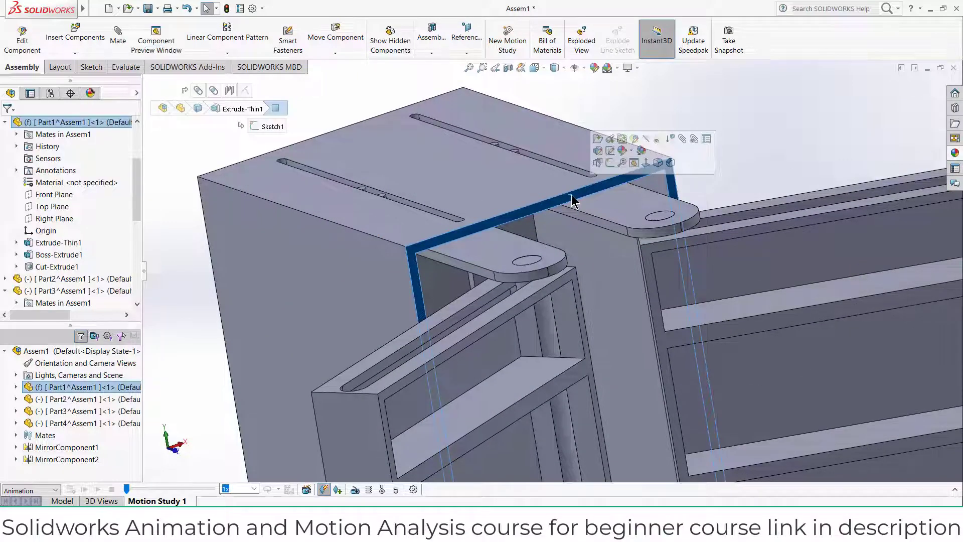
{"action": "key", "text": "ctrl+1"}
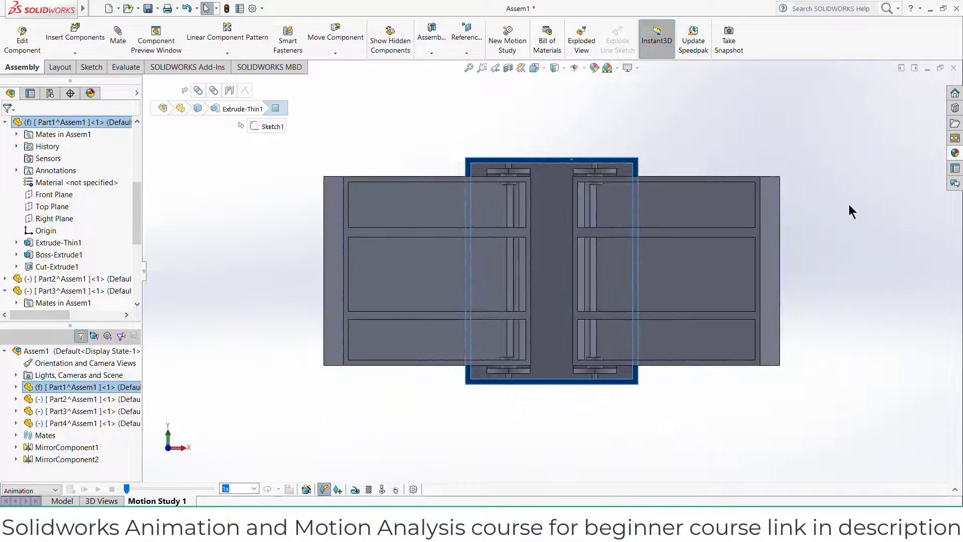
{"action": "left_click", "coordinate": [849, 206]}
- Add a parallel mate between the original shelf unit's front face and the cabinet's front face, leaving the initial animation state unchanged
{"action": "left_click", "coordinate": [121, 41]}
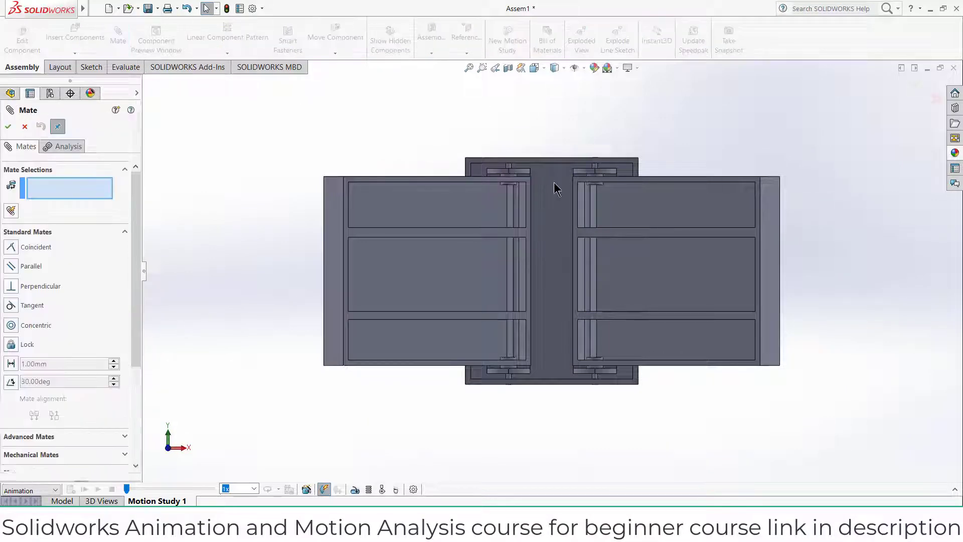
{"action": "scroll", "coordinate": [547, 186], "scroll_direction": "down", "scroll_amount": 5}
{"action": "left_click", "coordinate": [652, 201]}
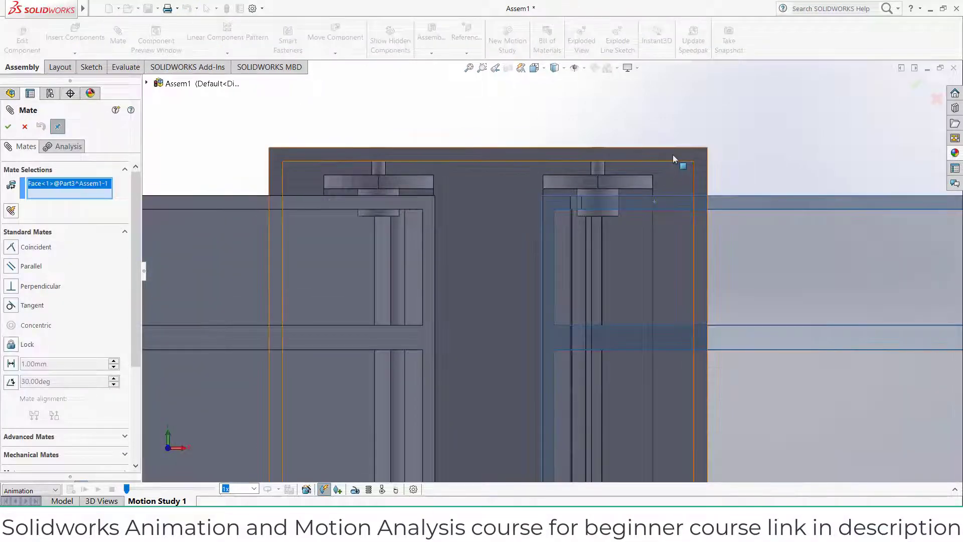
{"action": "left_click", "coordinate": [673, 155]}
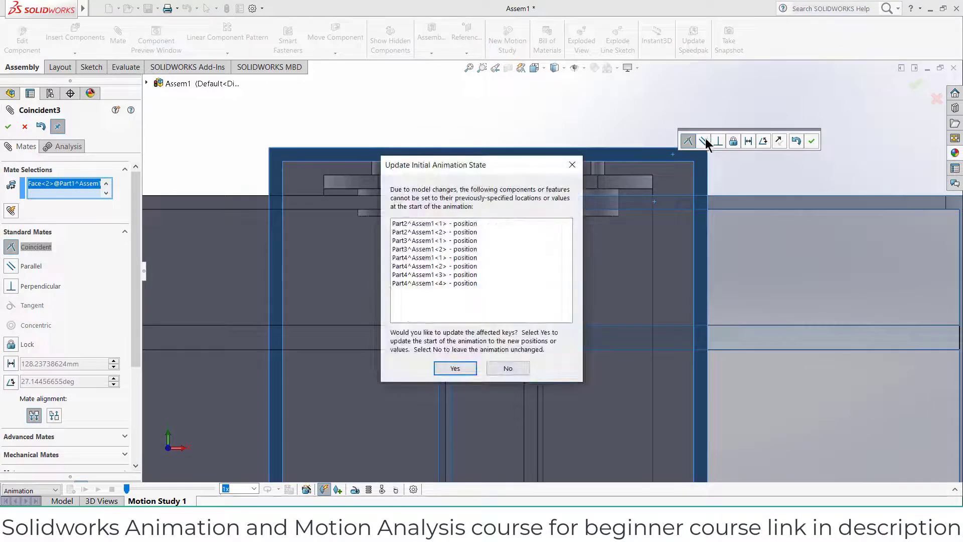
{"action": "left_click", "coordinate": [571, 166]}
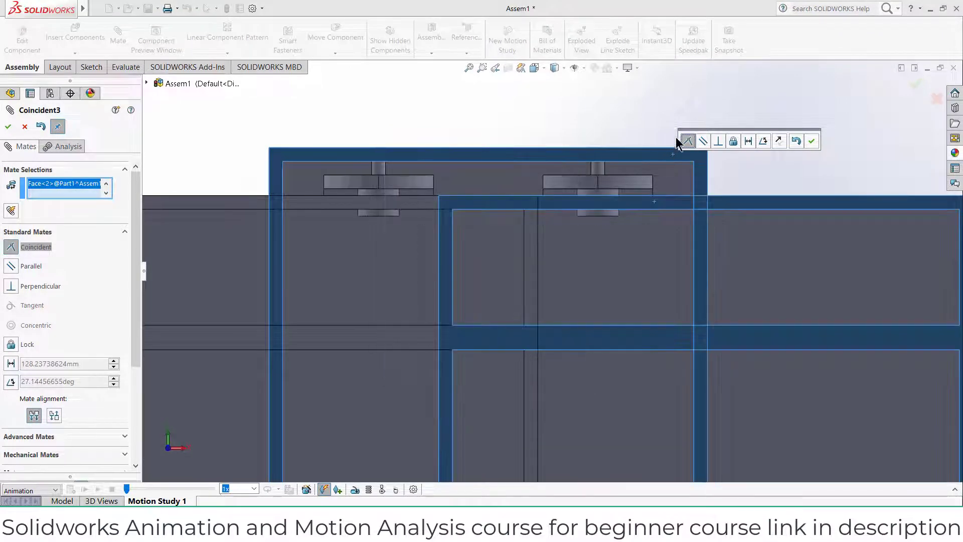
{"action": "left_click", "coordinate": [703, 142]}
{"action": "left_click", "coordinate": [572, 166]}
{"action": "scroll", "coordinate": [518, 197], "scroll_direction": "up", "scroll_amount": 2}
{"action": "middle_click_drag", "start_coordinate": [515, 196], "coordinate": [517, 260]}
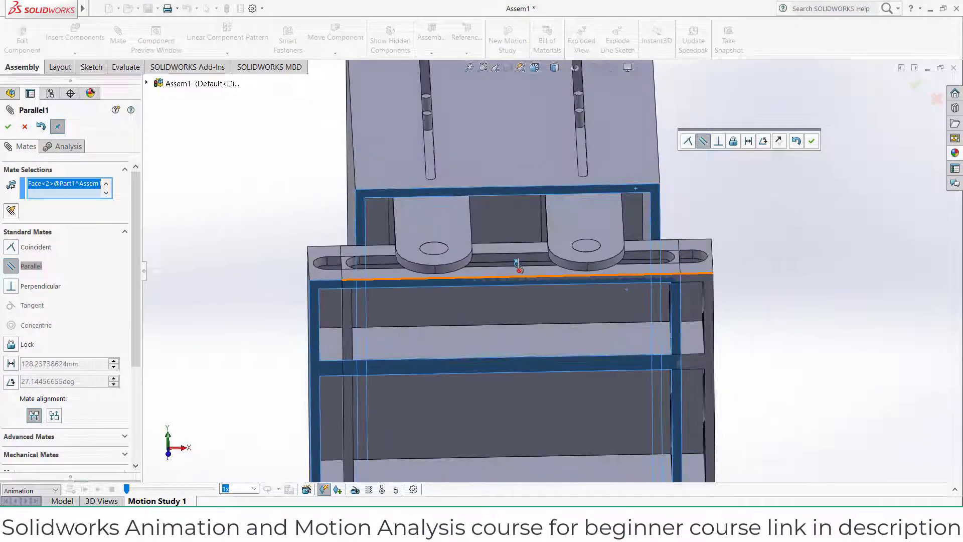
{"action": "left_click", "coordinate": [810, 142]}
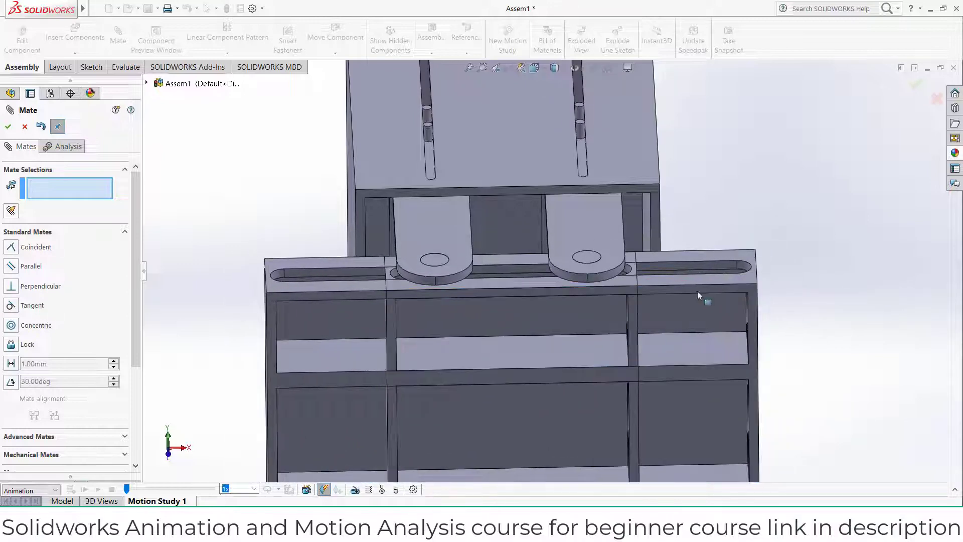
- Slide the two shelf units apart to the outer sides of the cabinet and finish mating
{"action": "left_click_drag", "start_coordinate": [317, 292], "coordinate": [586, 319]}
{"action": "scroll", "coordinate": [573, 312], "scroll_direction": "up", "scroll_amount": 3}
{"action": "middle_click_drag", "start_coordinate": [567, 301], "coordinate": [580, 266]}
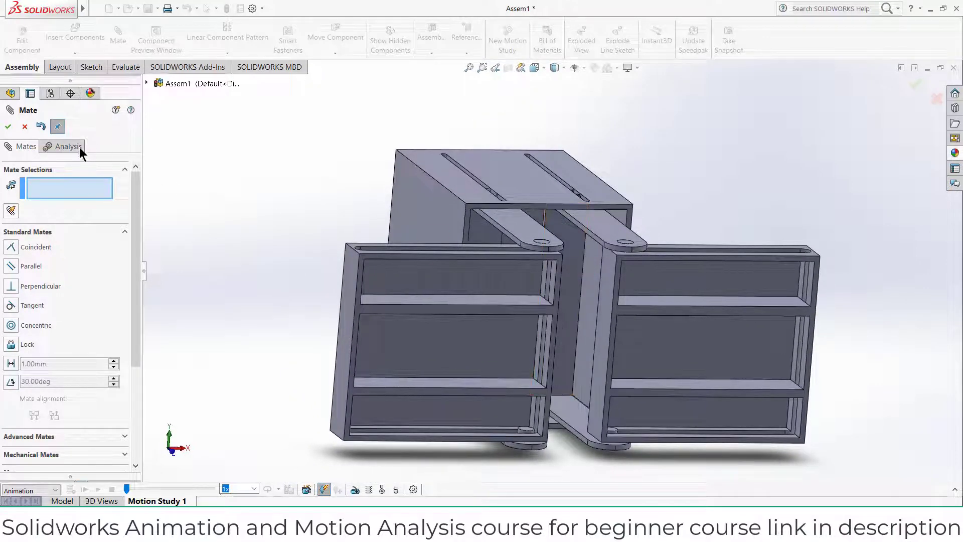
{"action": "left_click", "coordinate": [8, 127]}
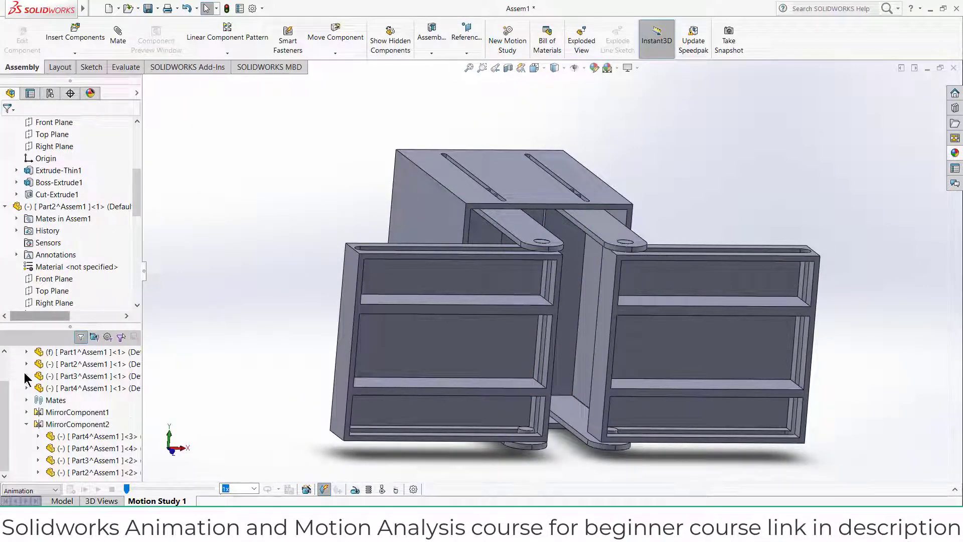
- Delete the local parallel mate between the cabinet and the shelf unit from the motion study's mates
{"action": "left_click", "coordinate": [26, 400]}
{"action": "scroll", "coordinate": [40, 416], "scroll_direction": "down", "scroll_amount": 1}
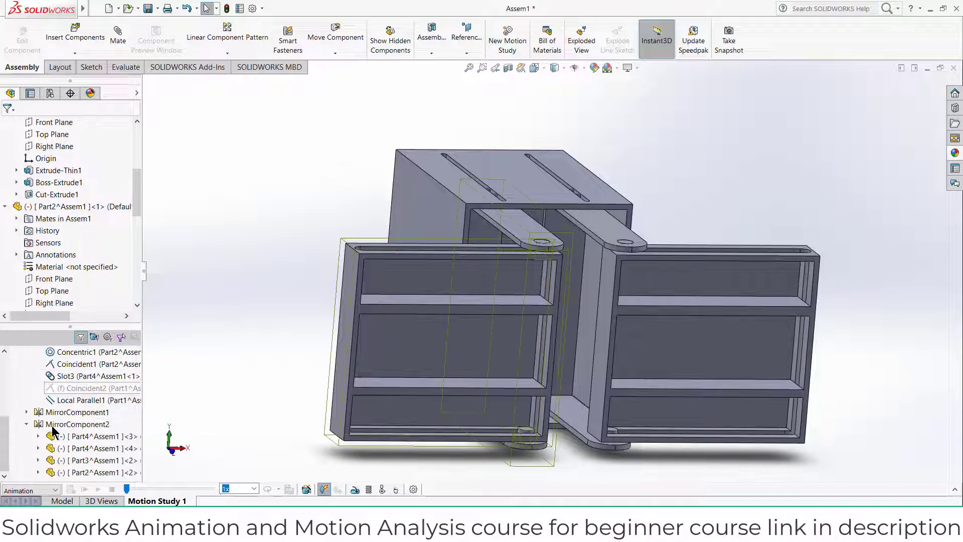
{"action": "right_click", "coordinate": [67, 403]}
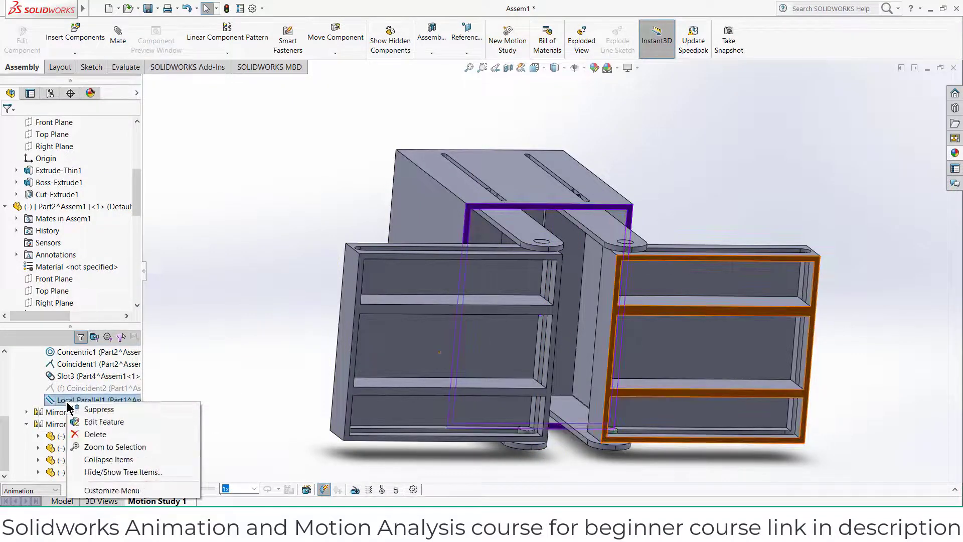
{"action": "left_click", "coordinate": [92, 435]}
{"action": "left_click", "coordinate": [552, 199]}
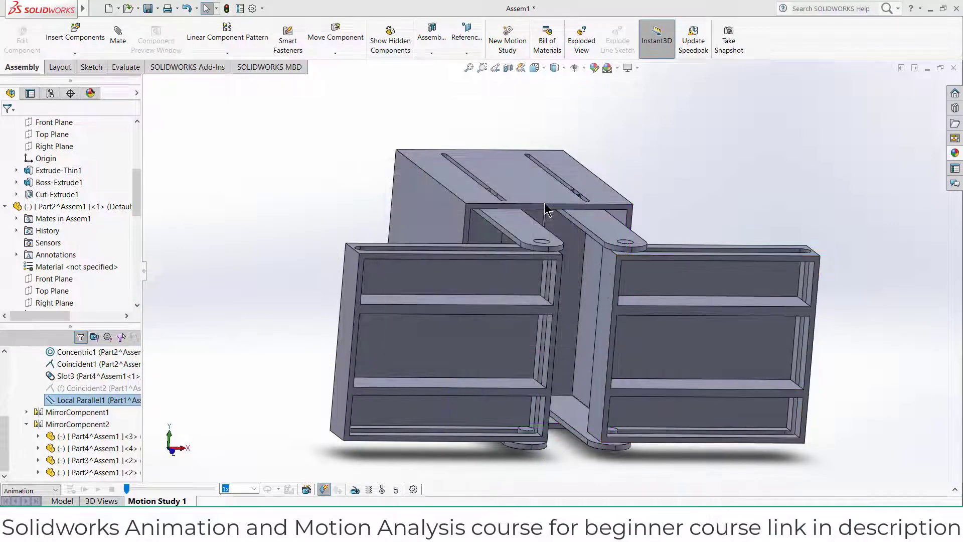
- Inspect the opened shelf units and review the animation's motion study properties
{"action": "middle_click_drag", "start_coordinate": [631, 262], "coordinate": [591, 299]}
{"action": "scroll", "coordinate": [636, 278], "scroll_direction": "up", "scroll_amount": 2}
{"action": "scroll", "coordinate": [627, 282], "scroll_direction": "down", "scroll_amount": 2}
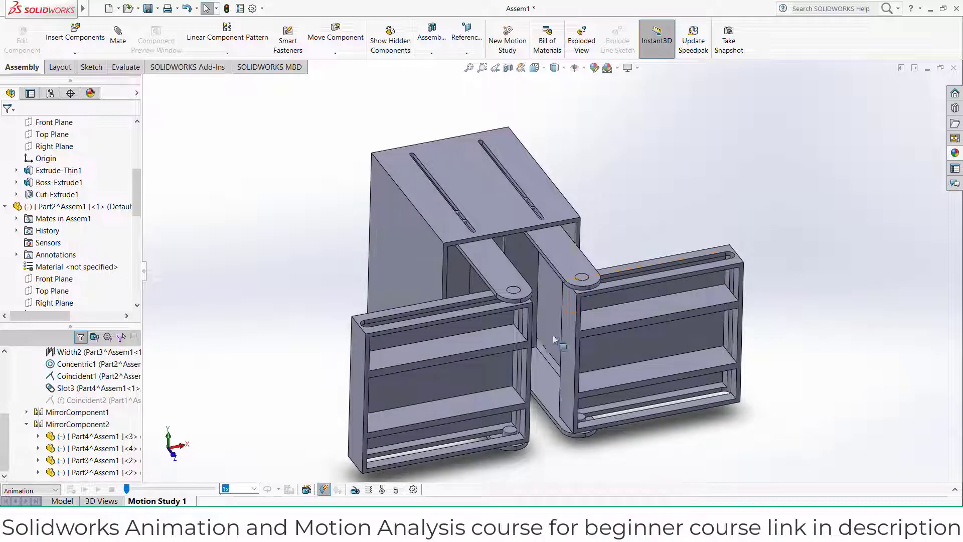
{"action": "middle_click_drag", "start_coordinate": [594, 337], "coordinate": [570, 247]}
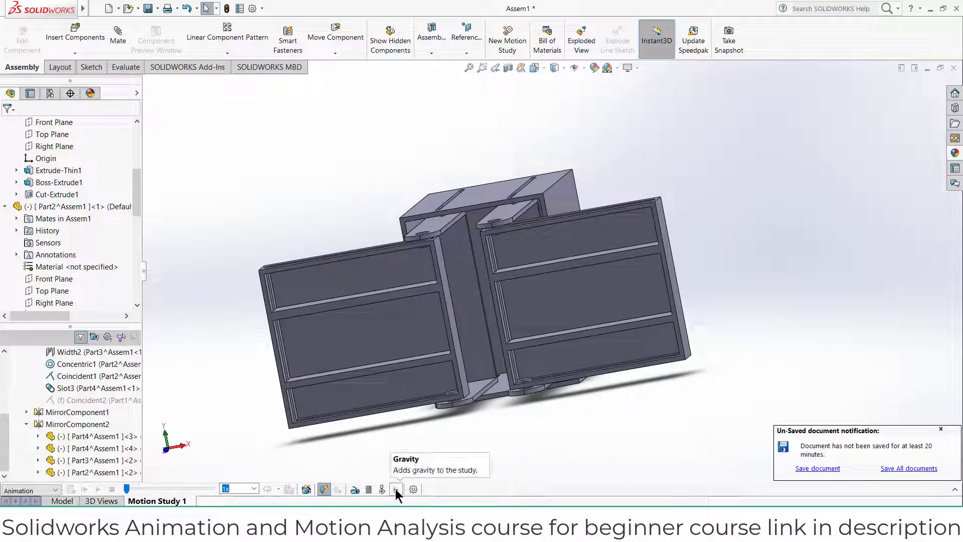
{"action": "left_click", "coordinate": [414, 489]}
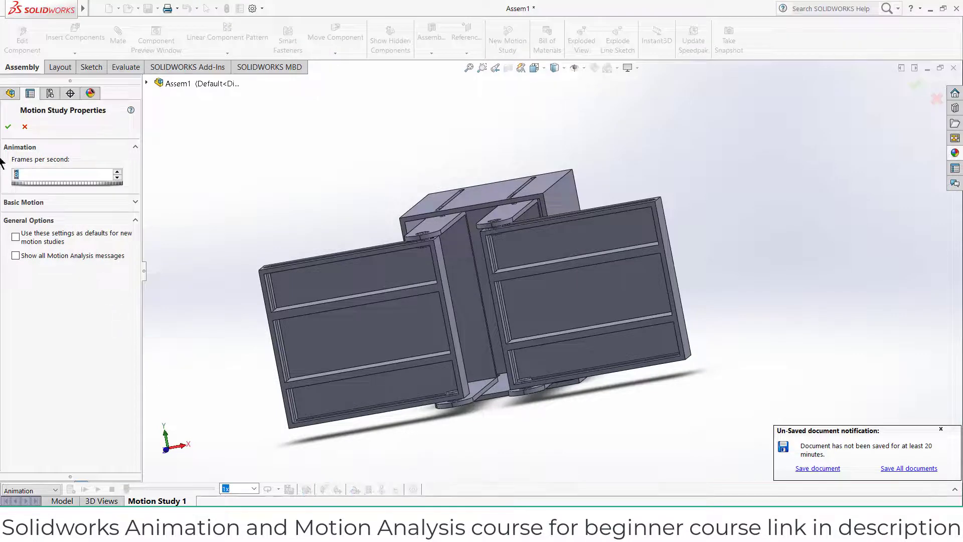
{"action": "left_click", "coordinate": [8, 129]}
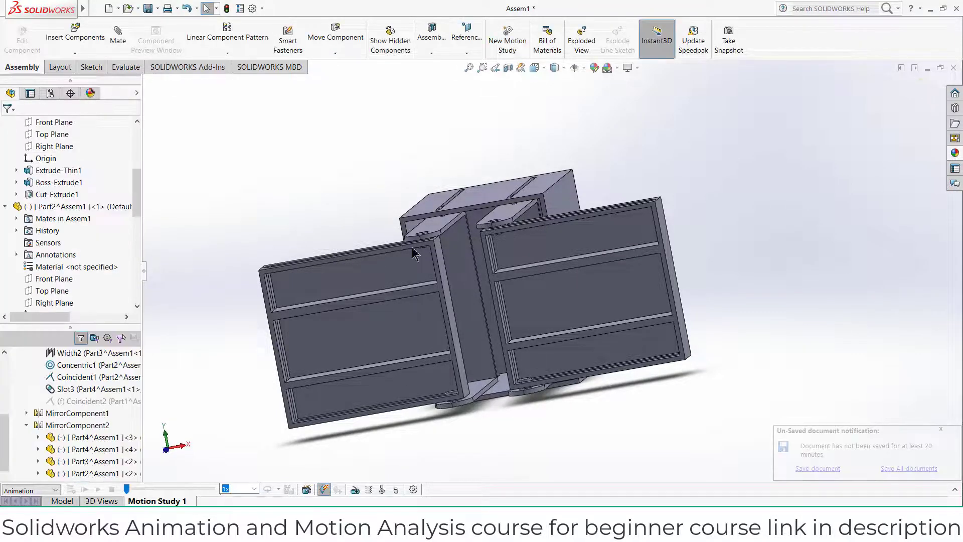
- Create a rotary motor on the narrow inner vertical face at the pivot end of the original shelf unit
{"action": "middle_click_drag", "start_coordinate": [533, 354], "coordinate": [525, 258]}
{"action": "scroll", "coordinate": [525, 267], "scroll_direction": "down", "scroll_amount": 3}
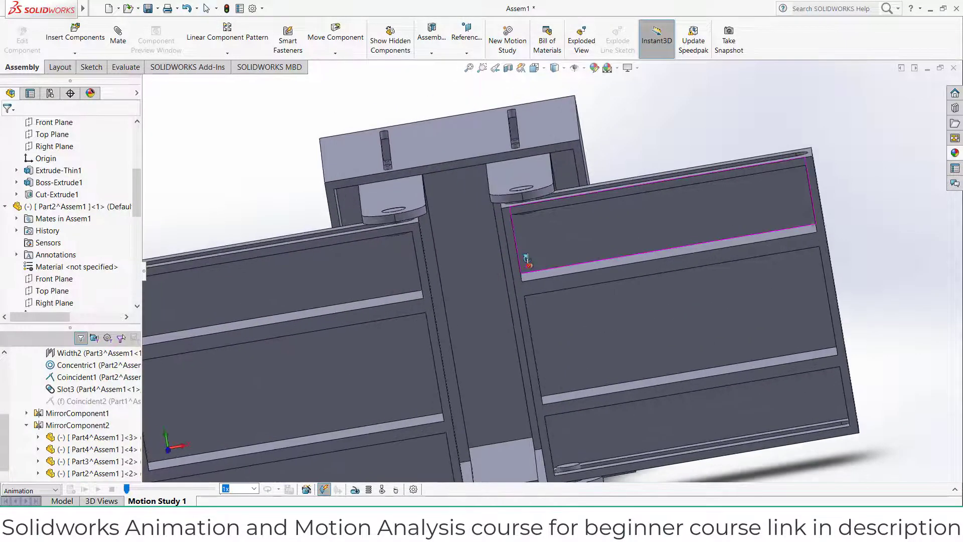
{"action": "left_click", "coordinate": [355, 490]}
{"action": "scroll", "coordinate": [632, 449], "scroll_direction": "up", "scroll_amount": 2}
{"action": "middle_click_drag", "start_coordinate": [632, 450], "coordinate": [541, 456]}
{"action": "scroll", "coordinate": [531, 431], "scroll_direction": "down", "scroll_amount": 5}
{"action": "scroll", "coordinate": [525, 411], "scroll_direction": "down", "scroll_amount": 2}
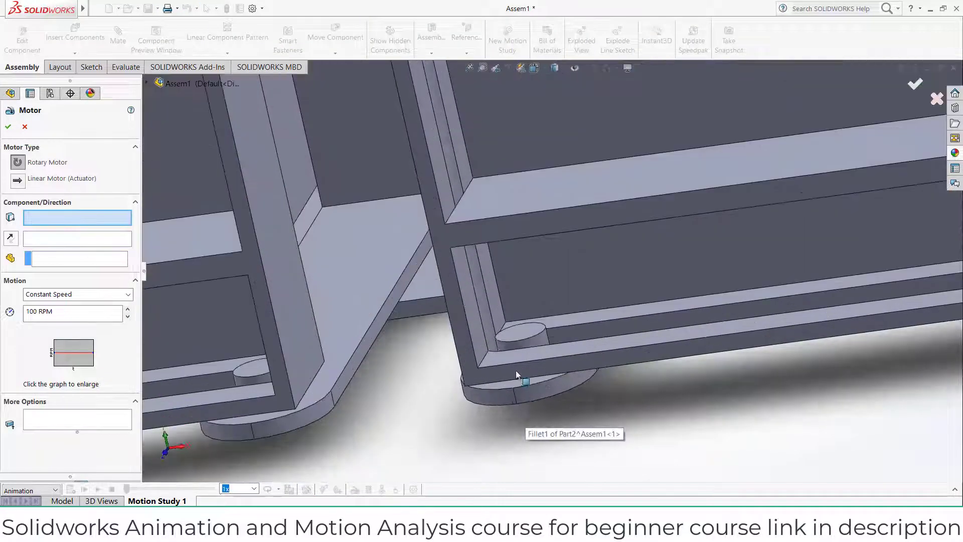
{"action": "middle_click_drag", "start_coordinate": [514, 370], "coordinate": [517, 409]}
{"action": "left_click", "coordinate": [490, 329]}
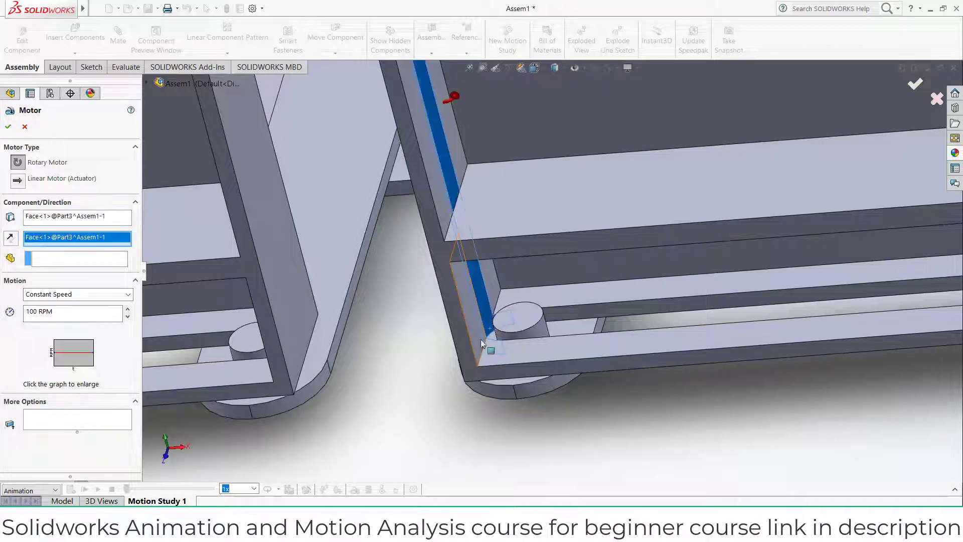
{"action": "scroll", "coordinate": [502, 344], "scroll_direction": "up", "scroll_amount": 6}
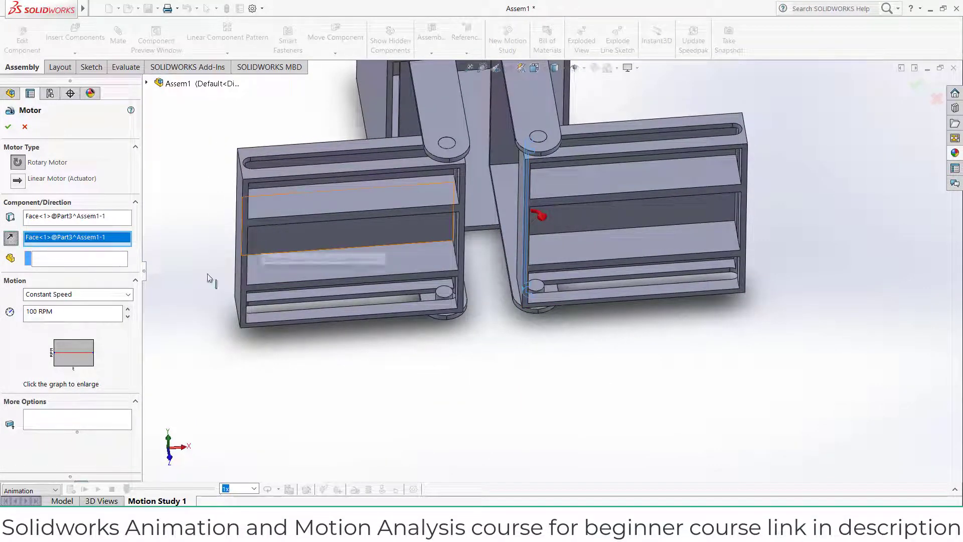
- Set the rotary motor to a Distance motion of 90° starting at 0 s and lasting 3 s, and accept it
{"action": "left_click", "coordinate": [78, 295]}
{"action": "left_click", "coordinate": [77, 316]}
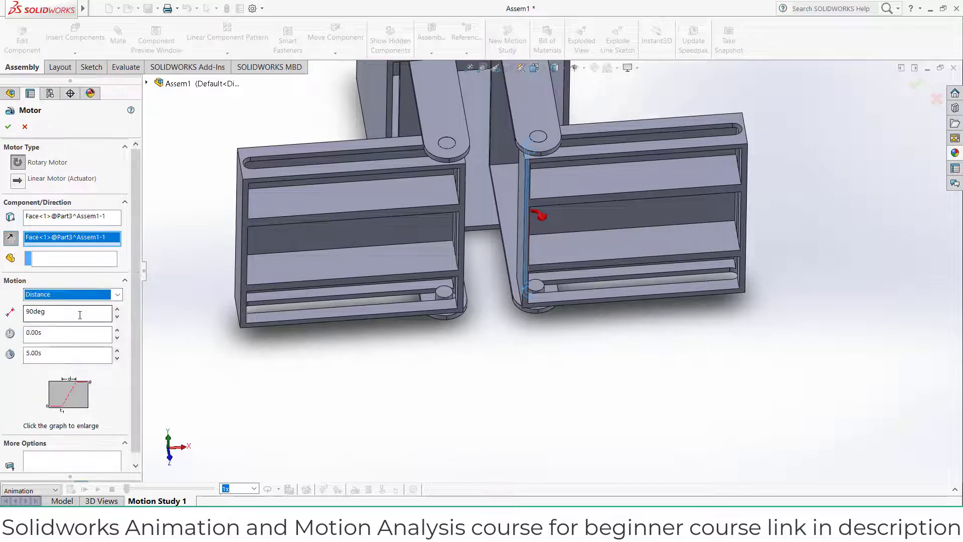
{"action": "double_click", "coordinate": [50, 354]}
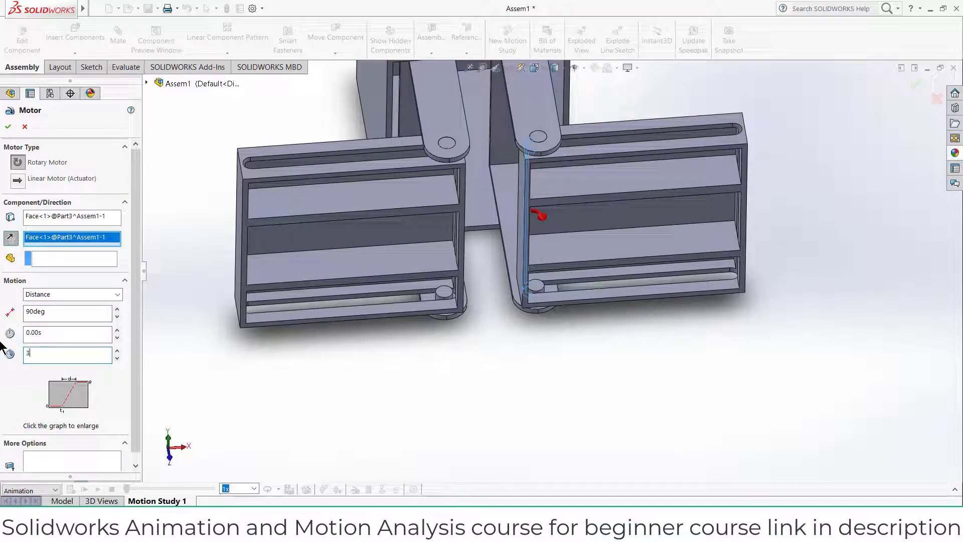
{"action": "left_click", "coordinate": [8, 126]}
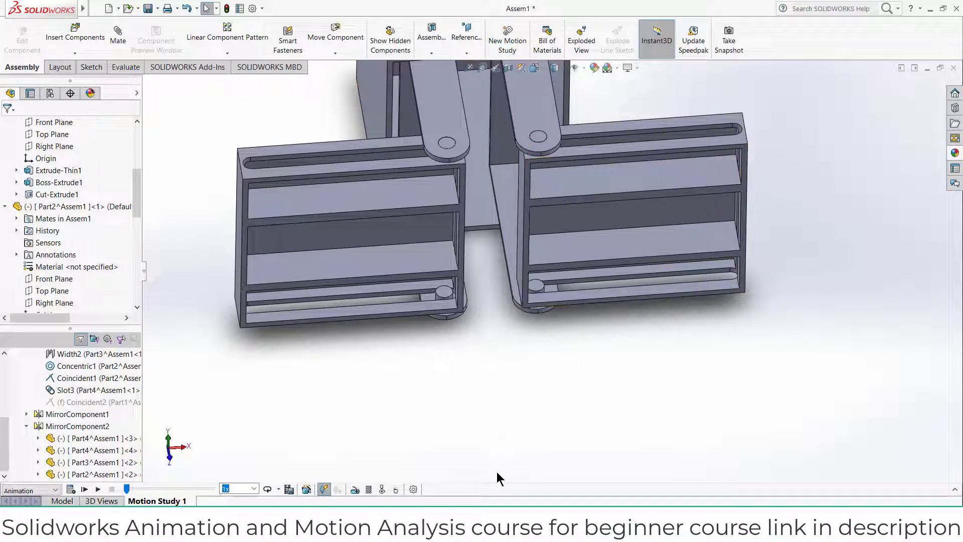
- Expand the motion study timeline and calculate the animation
{"action": "left_click", "coordinate": [955, 490]}
{"action": "left_click", "coordinate": [557, 272]}
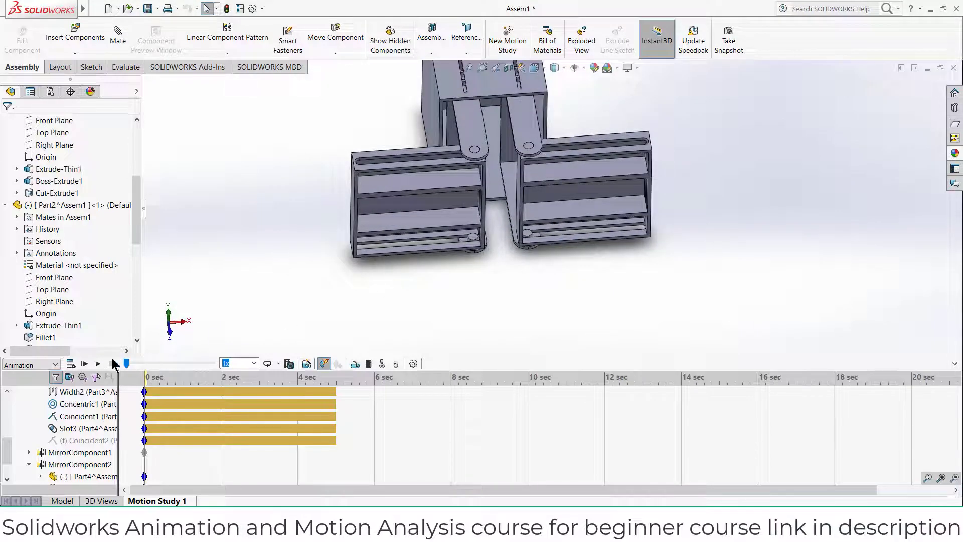
{"action": "left_click", "coordinate": [72, 363]}
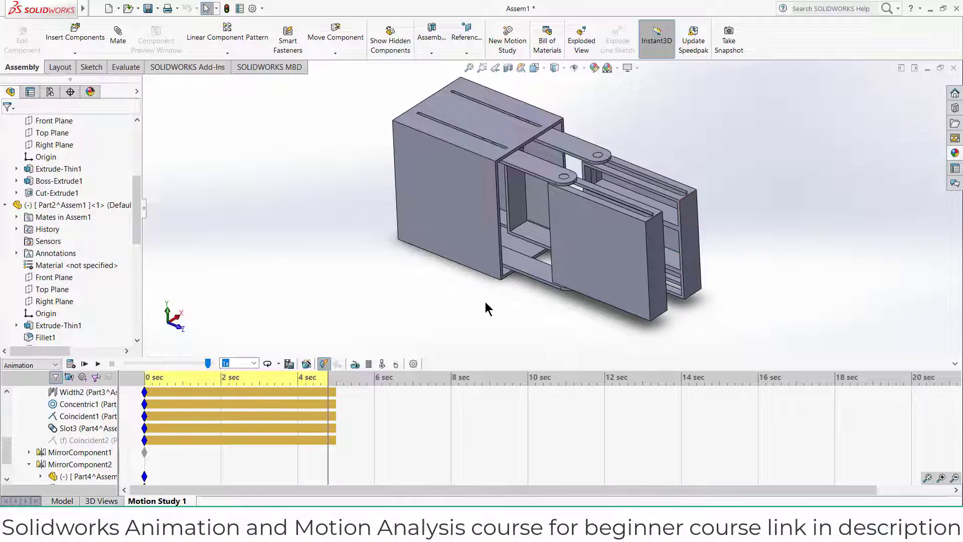
- Move the timeline back to about 3 s and examine the rotated shelf units and brackets from several angles
{"action": "middle_click_drag", "start_coordinate": [580, 134], "coordinate": [585, 233]}
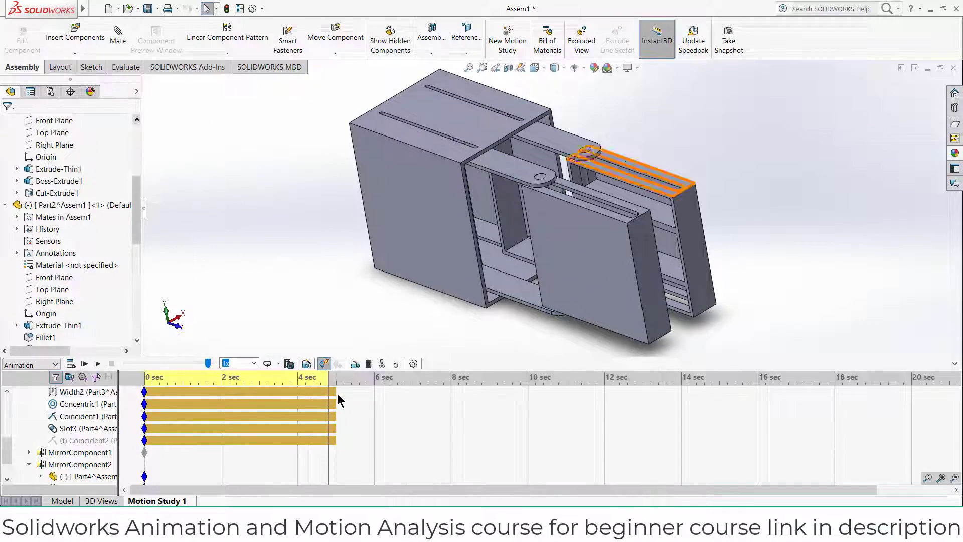
{"action": "left_click_drag", "start_coordinate": [326, 384], "coordinate": [295, 377]}
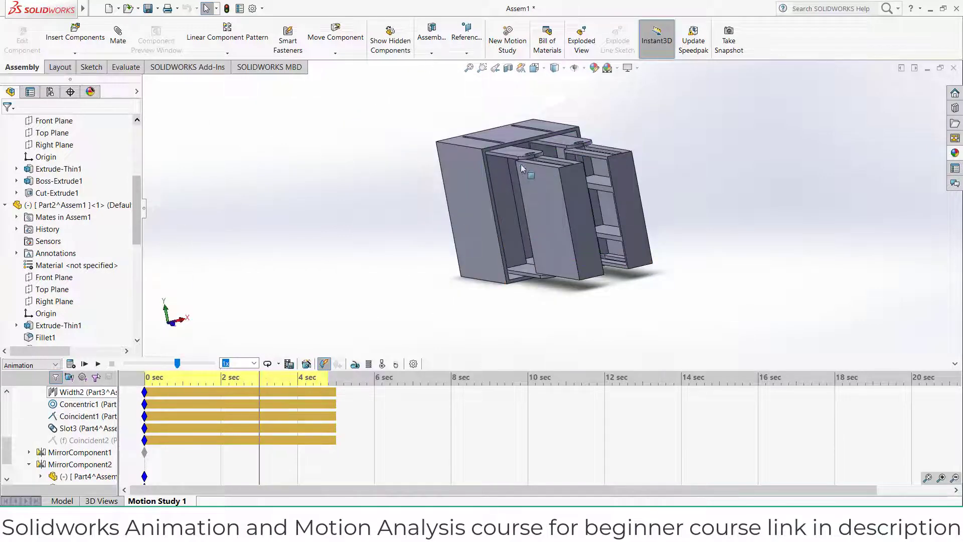
{"action": "middle_click_drag", "start_coordinate": [507, 193], "coordinate": [561, 207]}
{"action": "scroll", "coordinate": [586, 157], "scroll_direction": "down", "scroll_amount": 3}
{"action": "middle_click_drag", "start_coordinate": [587, 157], "coordinate": [474, 194]}
{"action": "scroll", "coordinate": [576, 195], "scroll_direction": "up", "scroll_amount": 3}
{"action": "scroll", "coordinate": [576, 196], "scroll_direction": "down", "scroll_amount": 3}
{"action": "scroll", "coordinate": [594, 168], "scroll_direction": "up", "scroll_amount": 3}
{"action": "scroll", "coordinate": [553, 191], "scroll_direction": "up", "scroll_amount": 1}
{"action": "left_click", "coordinate": [125, 36]}
{"action": "left_click", "coordinate": [558, 210]}
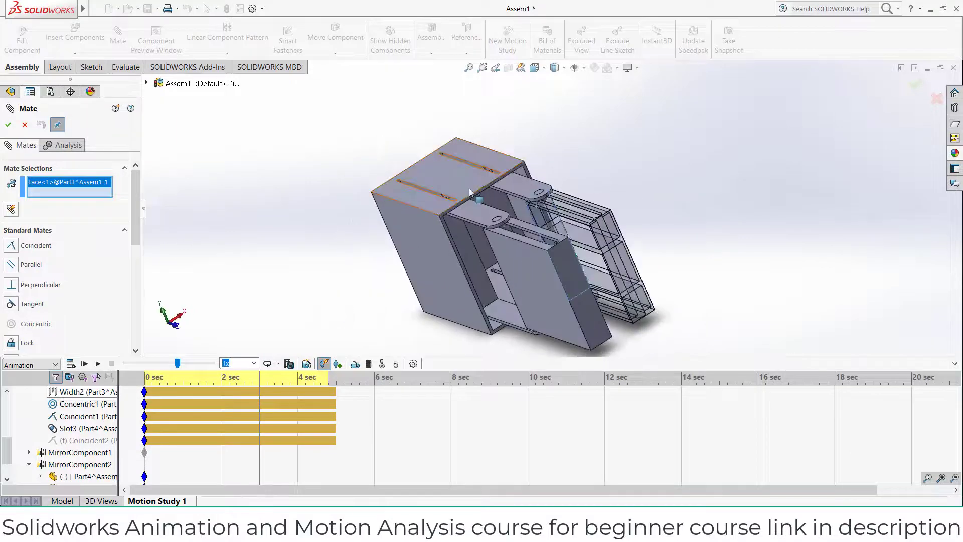
{"action": "mouse_move", "coordinate": [651, 253]}
{"action": "middle_mouse_down"}
{"action": "mouse_move", "coordinate": [664, 252]}
{"action": "mouse_move", "coordinate": [637, 253]}
{"action": "middle_mouse_up"}
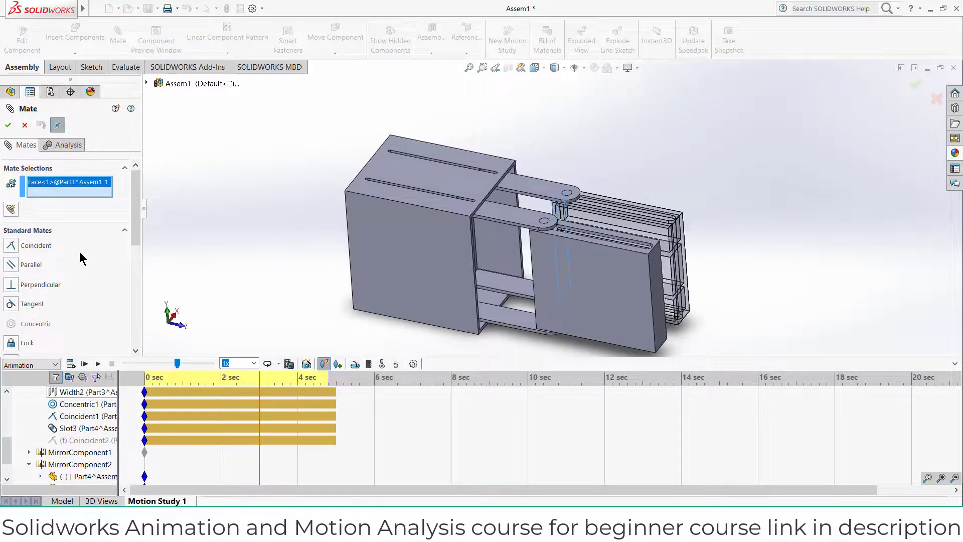
{"action": "left_click", "coordinate": [30, 127]}
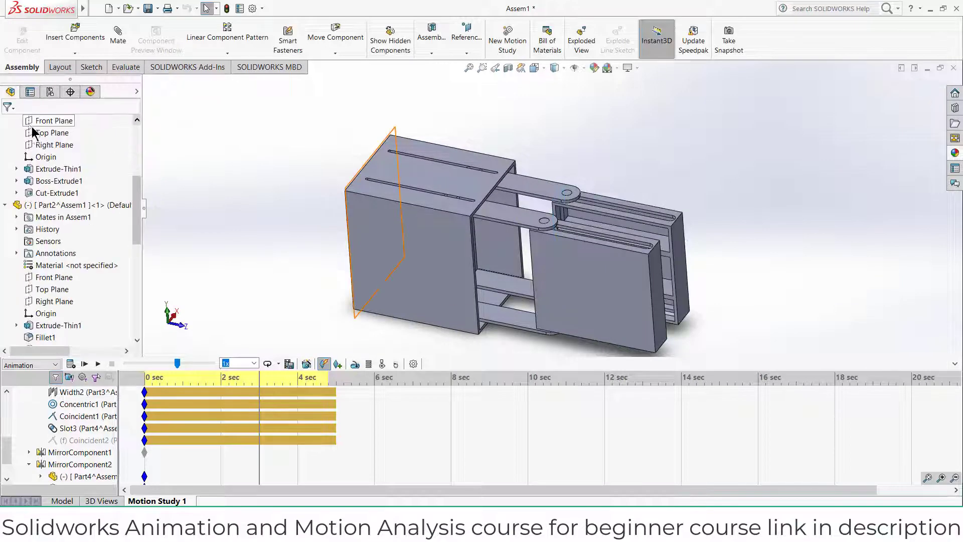
- Start a linear motor on the narrow vertical face at the pivot end of the original shelf unit
{"action": "left_click", "coordinate": [355, 364]}
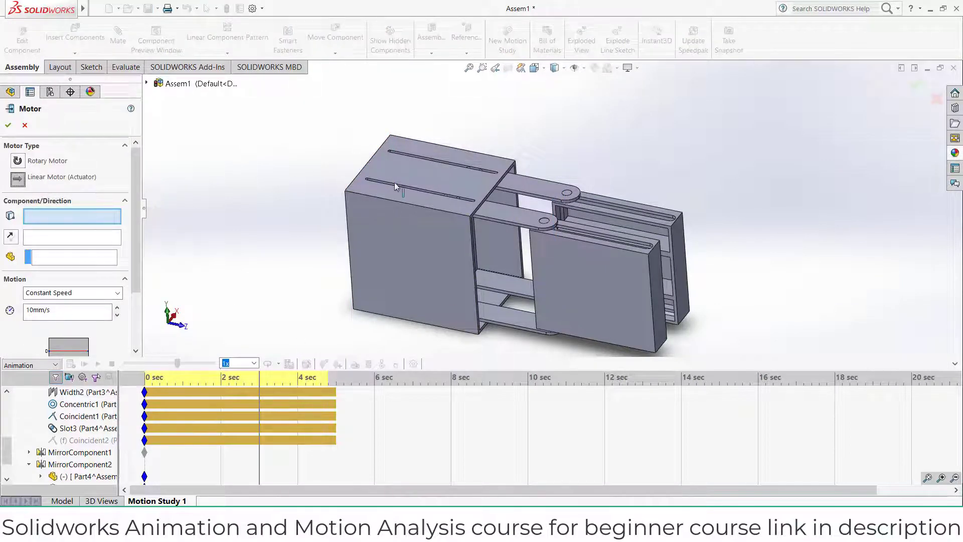
{"action": "middle_click_drag", "start_coordinate": [391, 186], "coordinate": [460, 213]}
{"action": "scroll", "coordinate": [566, 229], "scroll_direction": "down", "scroll_amount": 3}
{"action": "left_click", "coordinate": [542, 191]}
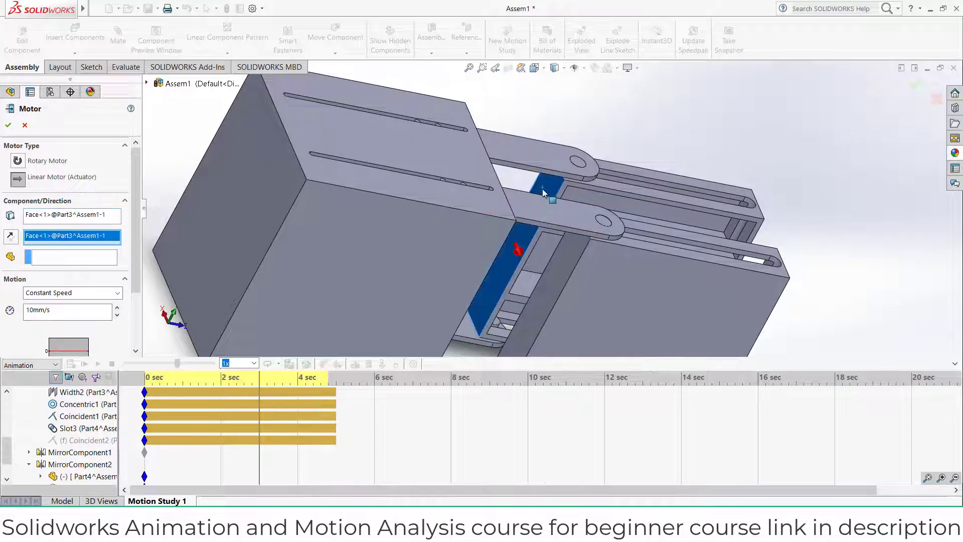
{"action": "middle_click_drag", "start_coordinate": [498, 261], "coordinate": [506, 228]}
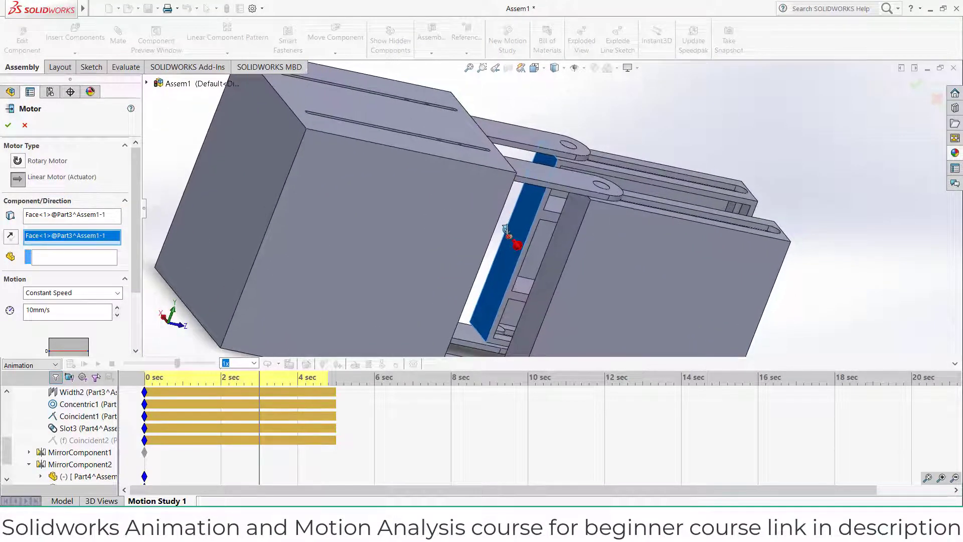
- Redefine the linear motor's direction with the long straight edge of the original bracket's upper arm
{"action": "right_click", "coordinate": [75, 238]}
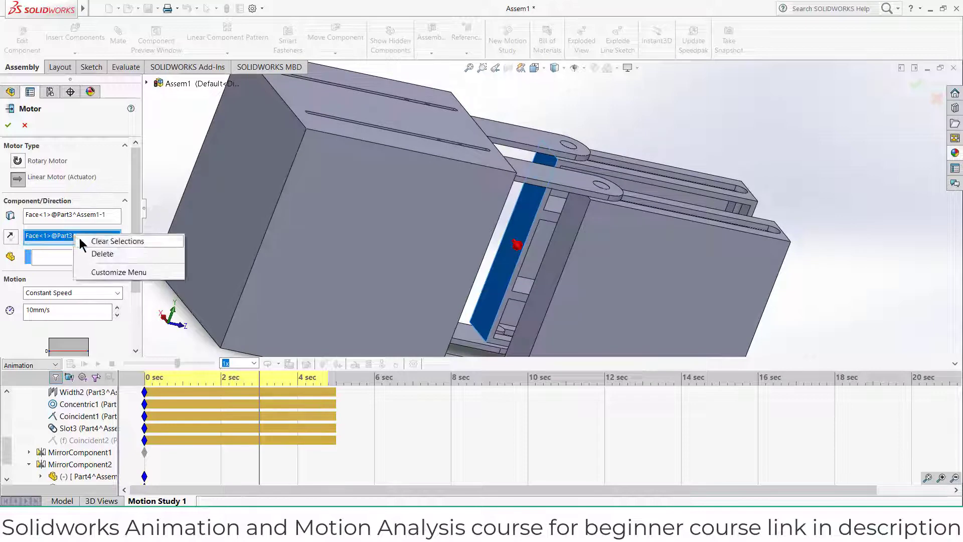
{"action": "left_click", "coordinate": [85, 242]}
{"action": "left_click", "coordinate": [655, 185]}
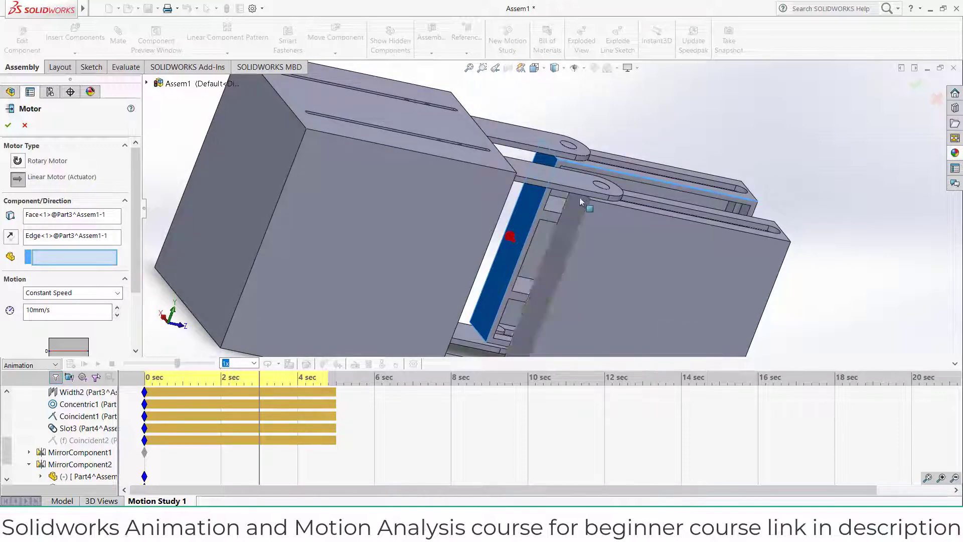
{"action": "right_click", "coordinate": [76, 238]}
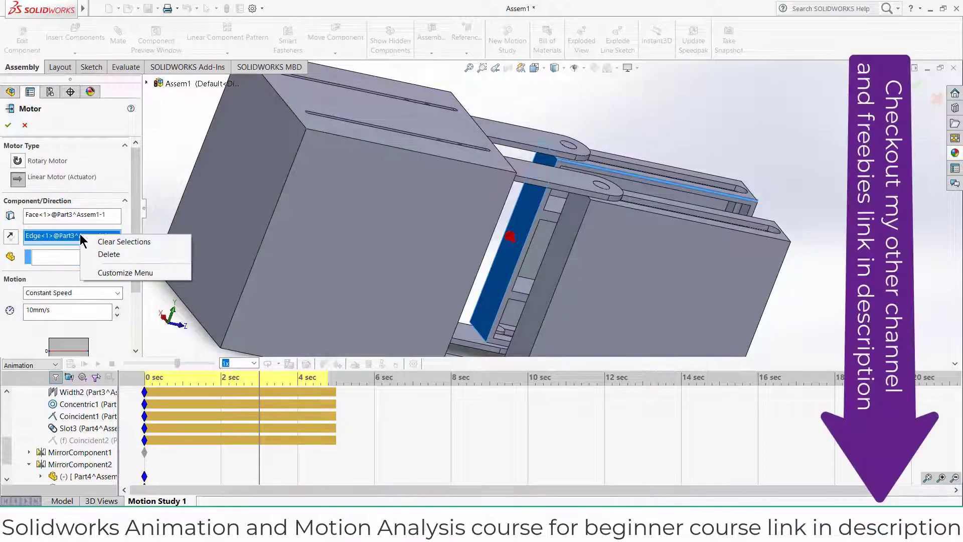
{"action": "left_click", "coordinate": [85, 241]}
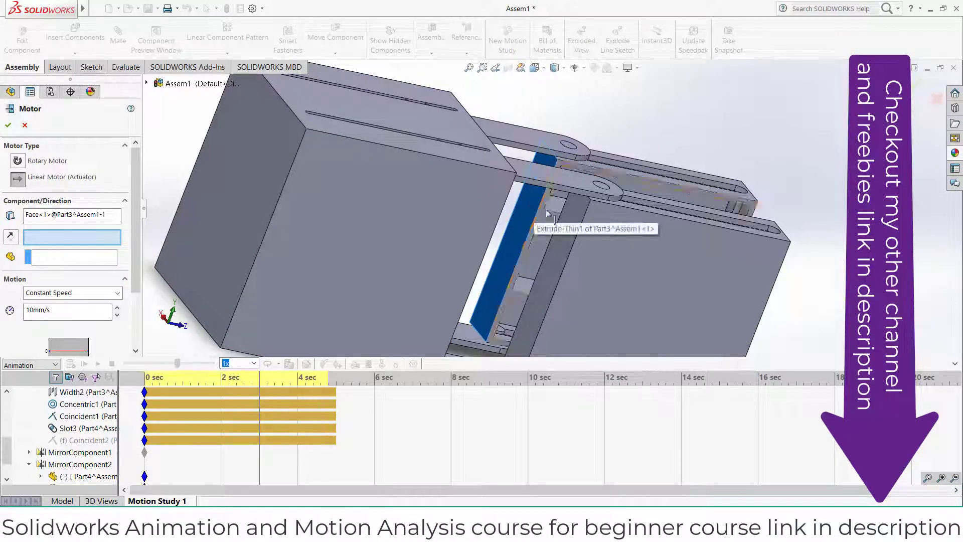
{"action": "middle_click_drag", "start_coordinate": [587, 222], "coordinate": [574, 234]}
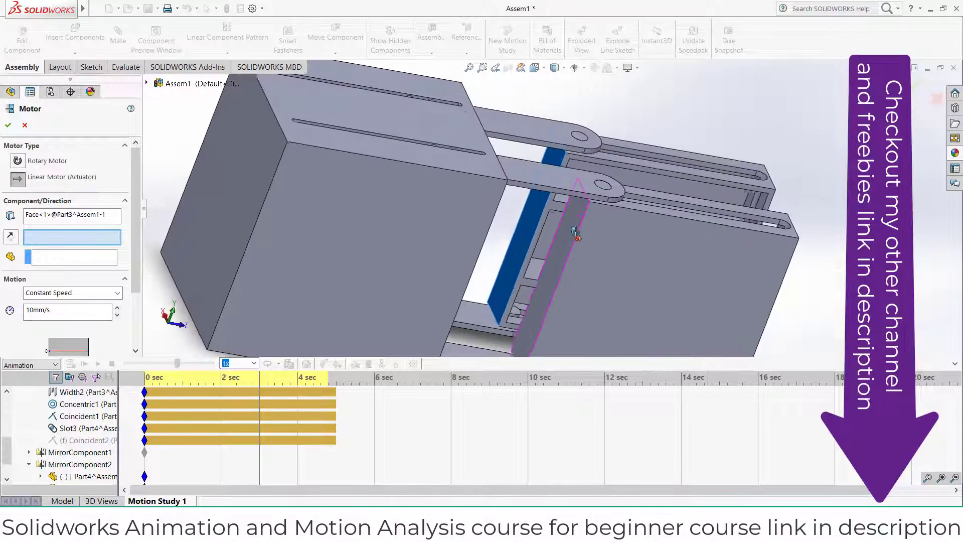
{"action": "middle_click_drag", "start_coordinate": [455, 165], "coordinate": [312, 194]}
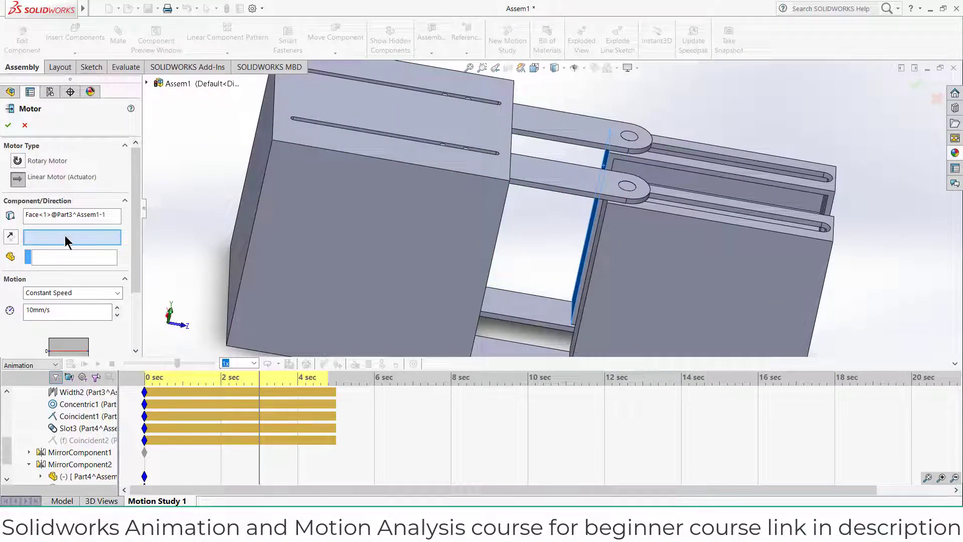
{"action": "left_click", "coordinate": [543, 136]}
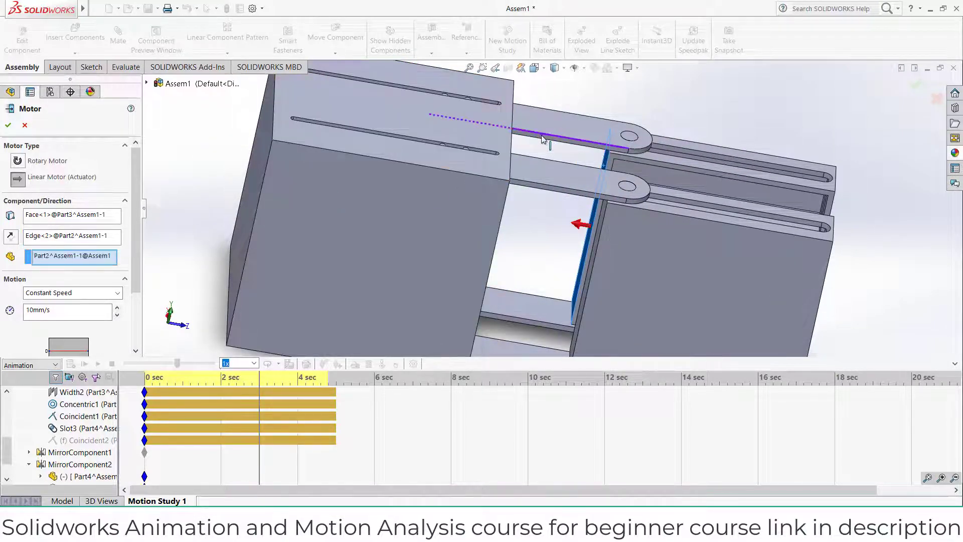
- Set the linear motor to a Distance motion of 100 mm starting at 3.5 s and lasting 5 s, and accept it
{"action": "scroll", "coordinate": [550, 197], "scroll_direction": "up", "scroll_amount": 2}
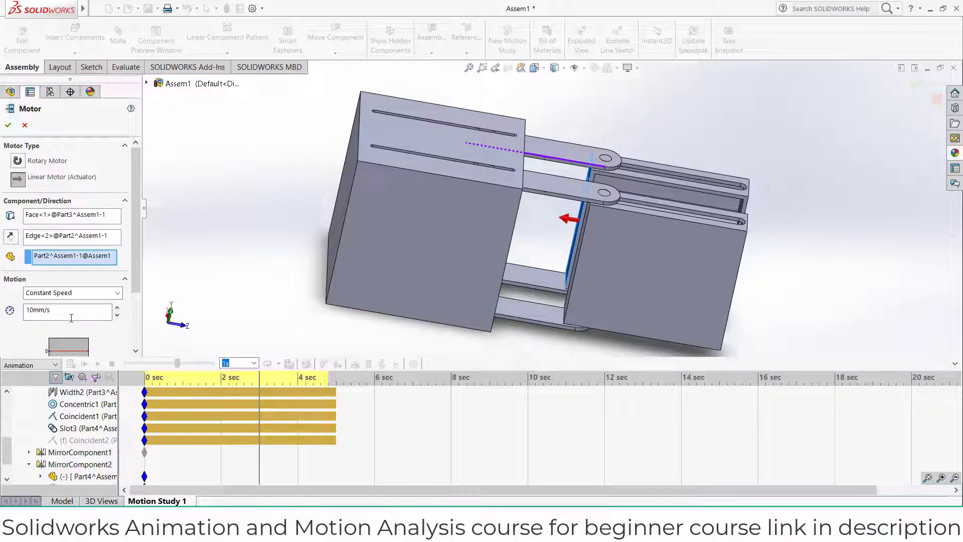
{"action": "left_click", "coordinate": [70, 297]}
{"action": "left_click", "coordinate": [70, 314]}
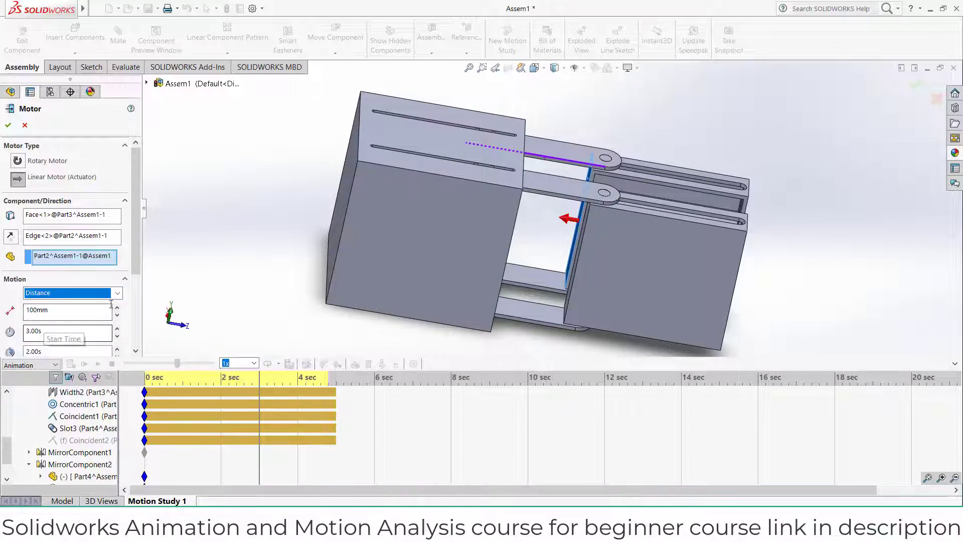
{"action": "left_click_drag", "start_coordinate": [136, 262], "coordinate": [137, 285]}
{"action": "left_click_drag", "start_coordinate": [61, 295], "coordinate": [26, 293]}
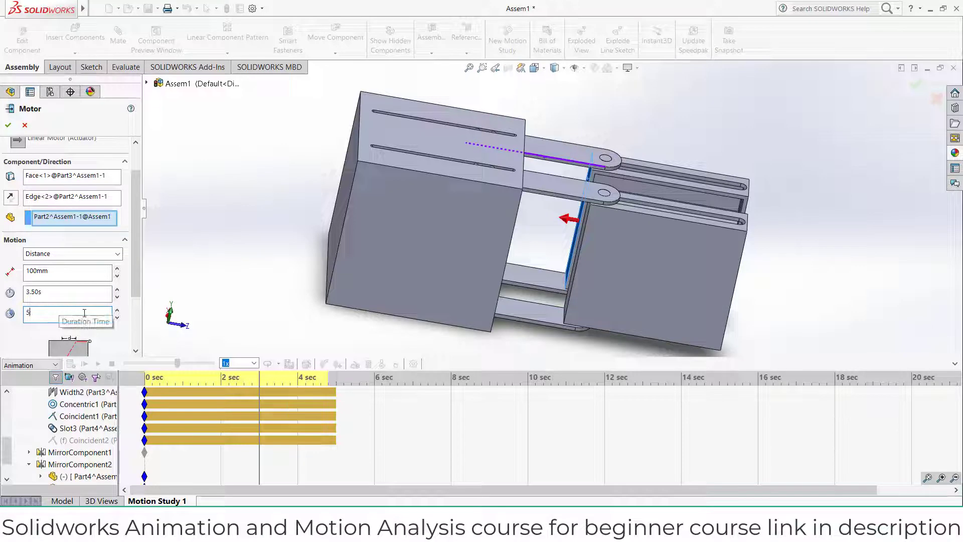
{"action": "middle_click_drag", "start_coordinate": [497, 221], "coordinate": [475, 234]}
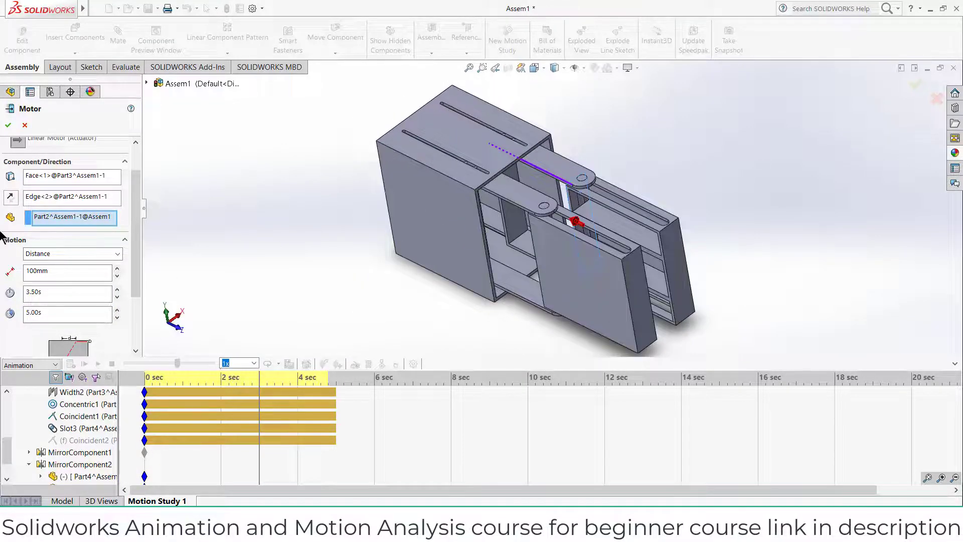
{"action": "left_click", "coordinate": [8, 125]}
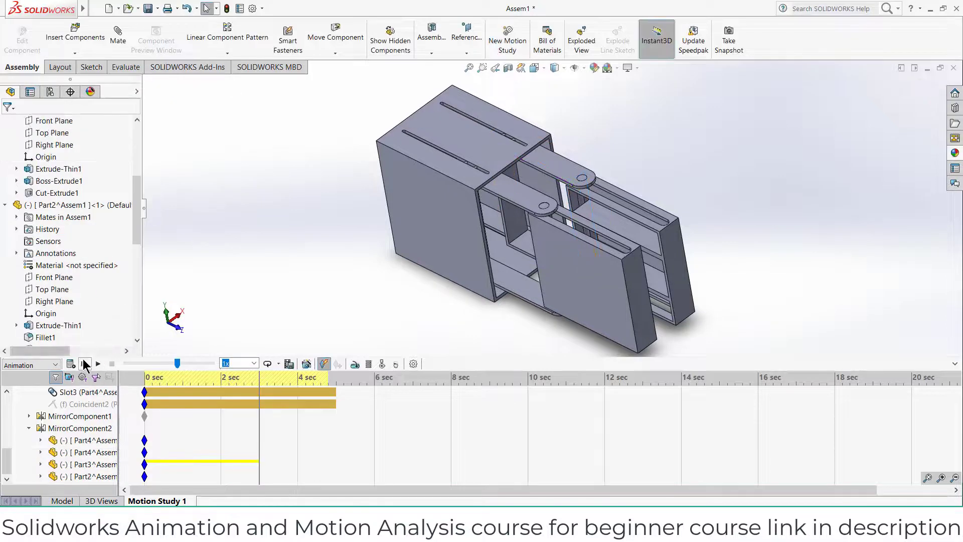
- Calculate the motion study with both motors and stop its playback
{"action": "left_click", "coordinate": [71, 362]}
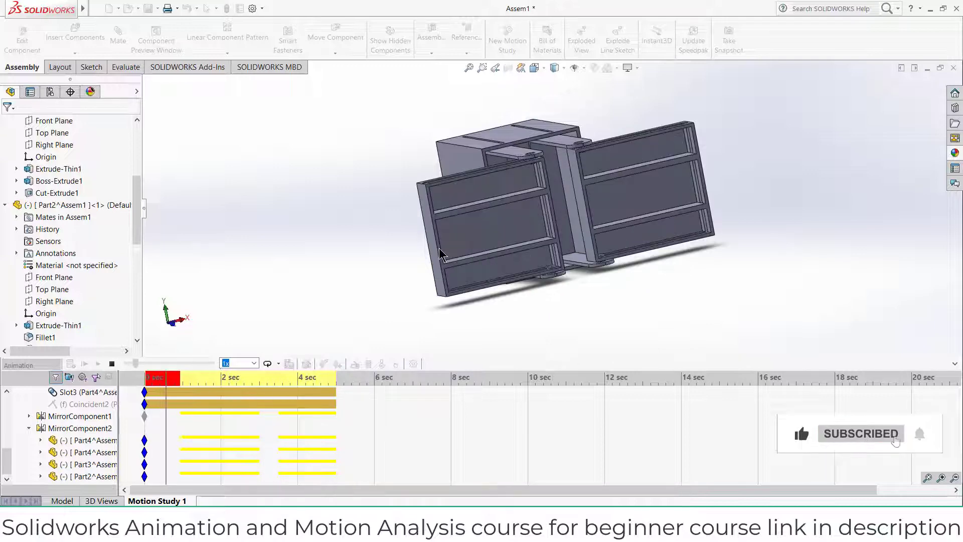
{"action": "left_click", "coordinate": [112, 363]}
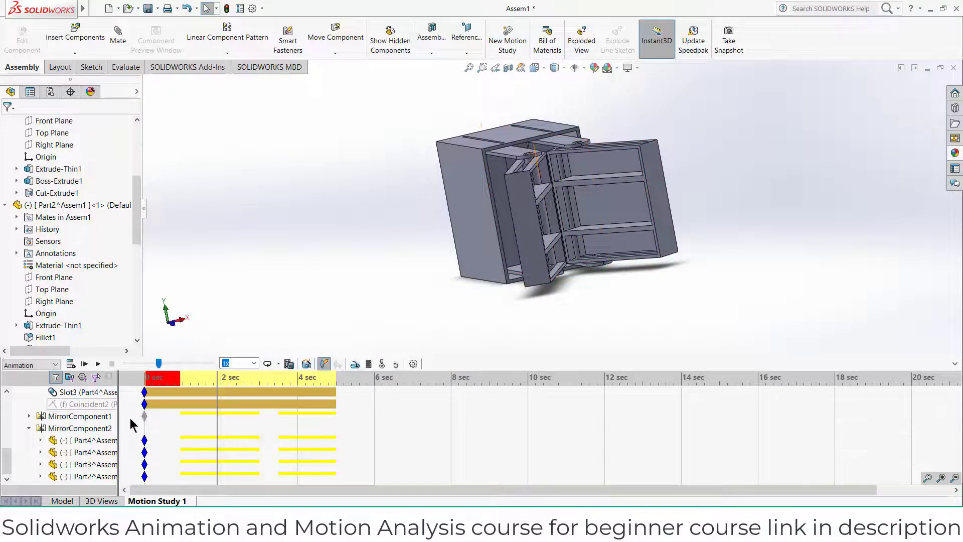
{"action": "scroll", "coordinate": [78, 447], "scroll_direction": "up", "scroll_amount": 3}
{"action": "scroll", "coordinate": [76, 445], "scroll_direction": "up", "scroll_amount": 1}
{"action": "middle_click_drag", "start_coordinate": [387, 259], "coordinate": [419, 274]}
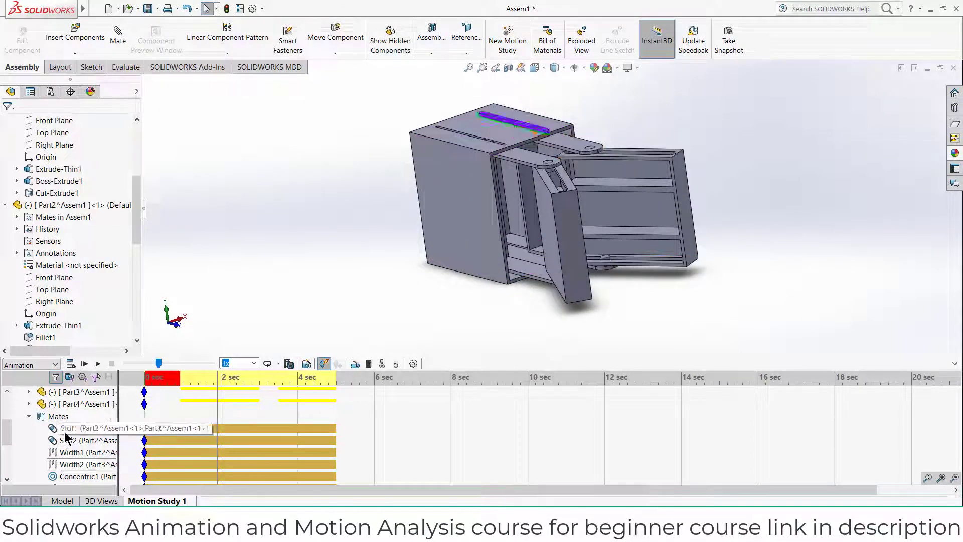
- Turn the rotary motor off at 3 s and keep the linear motor off until about 3.4 s on the timeline
{"action": "scroll", "coordinate": [68, 437], "scroll_direction": "down", "scroll_amount": 3}
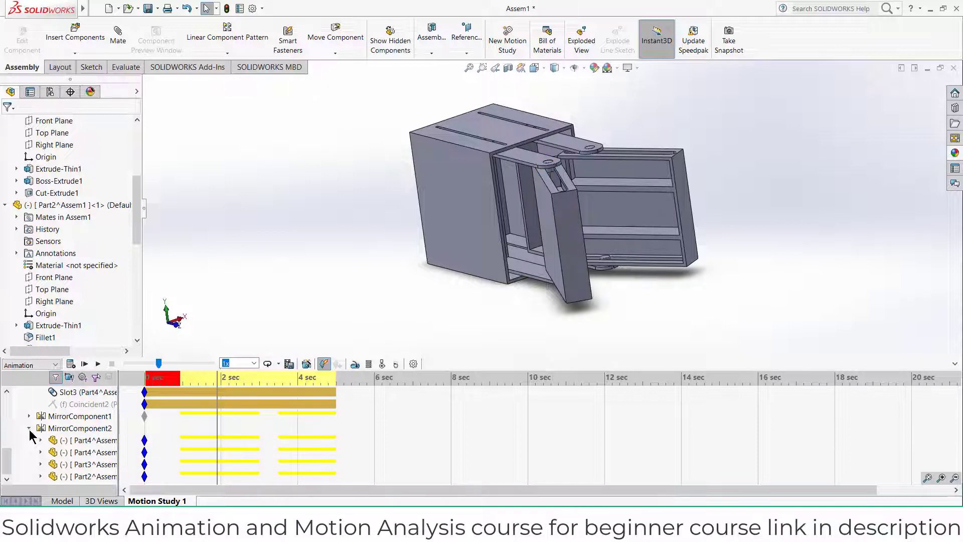
{"action": "scroll", "coordinate": [29, 429], "scroll_direction": "up", "scroll_amount": 5}
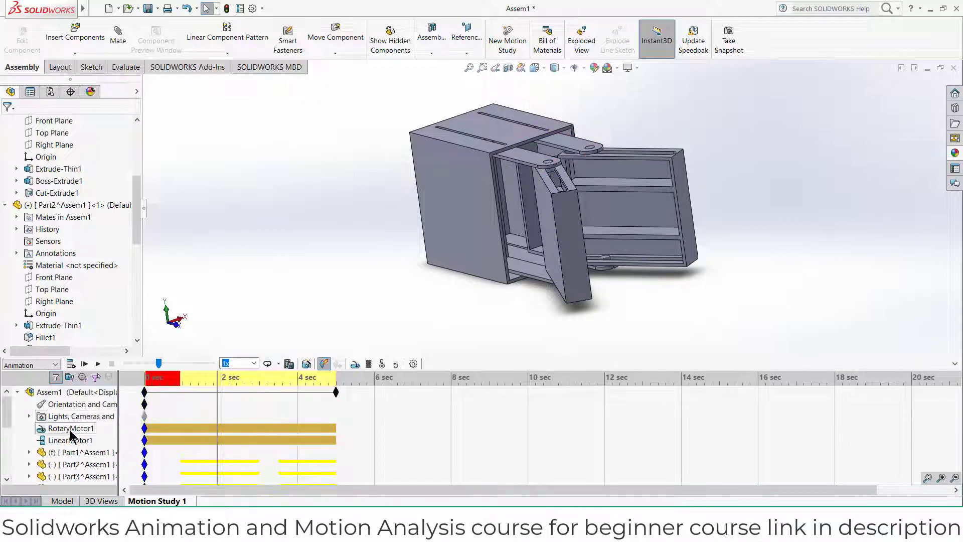
{"action": "left_click", "coordinate": [70, 429]}
{"action": "left_click_drag", "start_coordinate": [218, 379], "coordinate": [259, 379]}
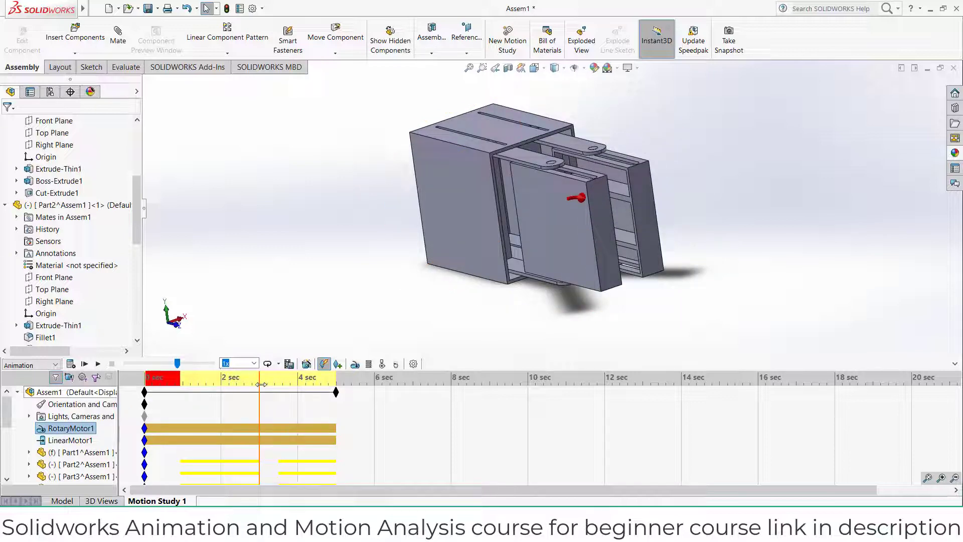
{"action": "right_click", "coordinate": [259, 428]}
{"action": "left_click", "coordinate": [287, 347]}
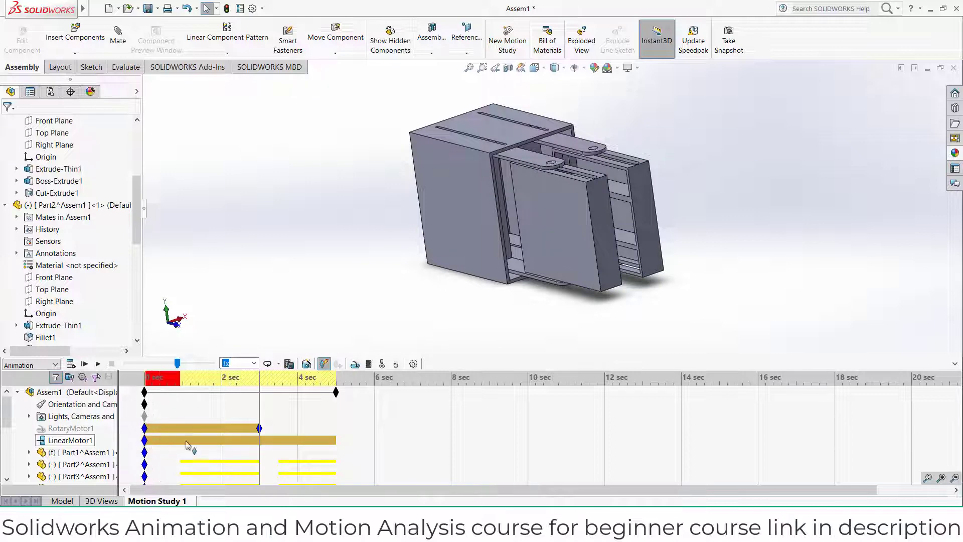
{"action": "left_click_drag", "start_coordinate": [272, 442], "coordinate": [273, 442]}
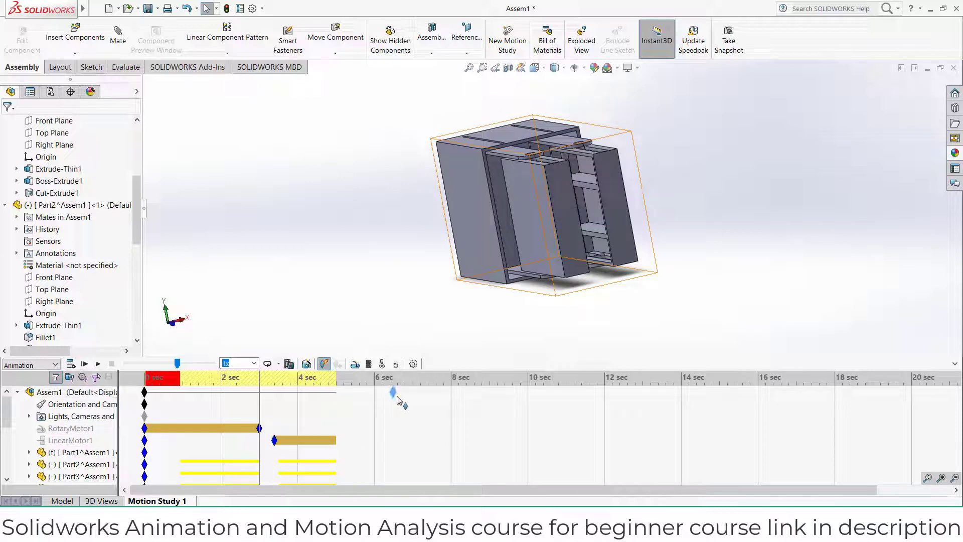
- Extend the motion study to 10 s and recalculate it
{"action": "left_click_drag", "start_coordinate": [530, 403], "coordinate": [530, 404]}
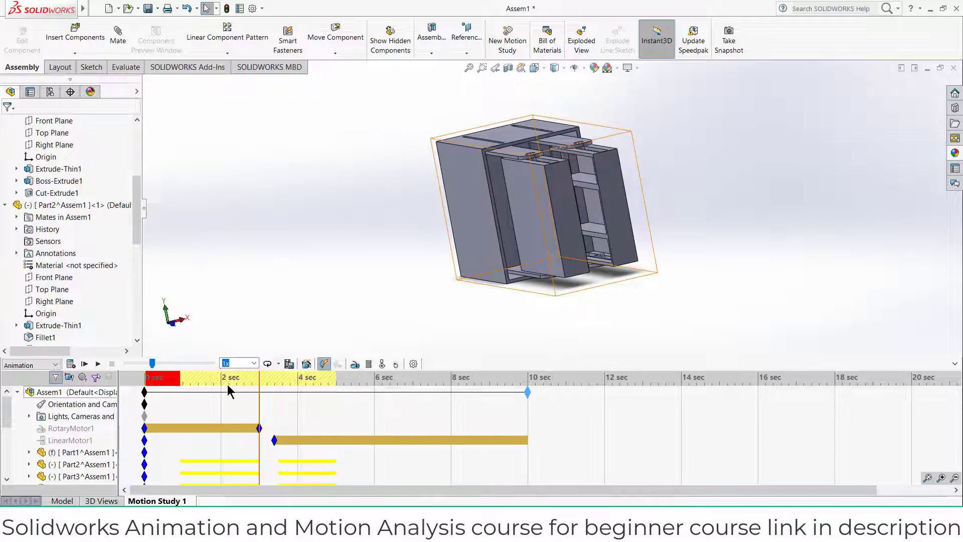
{"action": "left_click", "coordinate": [71, 364]}
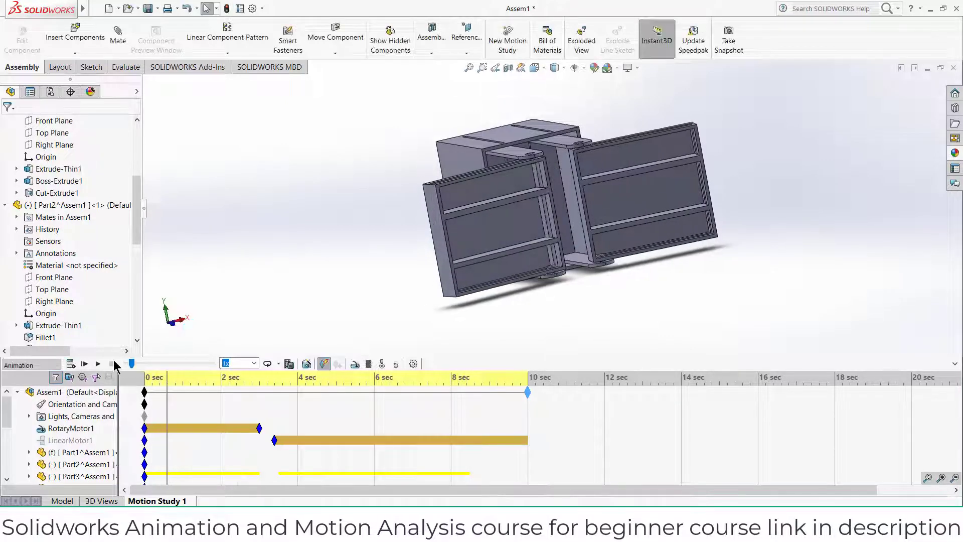
- Return the timeline to 3 s and measure the distance between the shelf unit's pivot-end face and the bracket's parallel inner back face
{"action": "left_click_drag", "start_coordinate": [167, 376], "coordinate": [260, 383]}
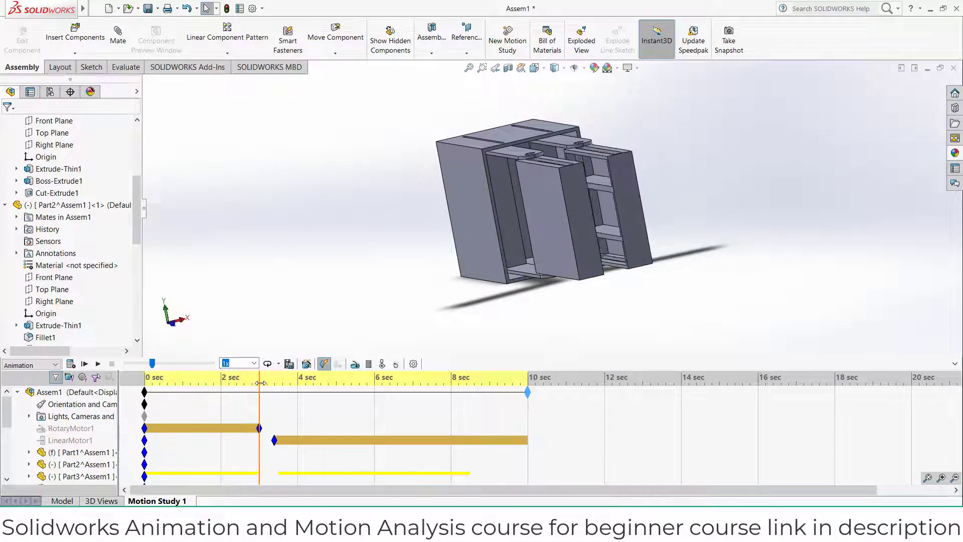
{"action": "middle_click_drag", "start_coordinate": [416, 196], "coordinate": [486, 220]}
{"action": "scroll", "coordinate": [591, 176], "scroll_direction": "down", "scroll_amount": 3}
{"action": "middle_click_drag", "start_coordinate": [591, 175], "coordinate": [565, 163]}
{"action": "scroll", "coordinate": [566, 163], "scroll_direction": "down", "scroll_amount": 3}
{"action": "left_click", "coordinate": [123, 44]}
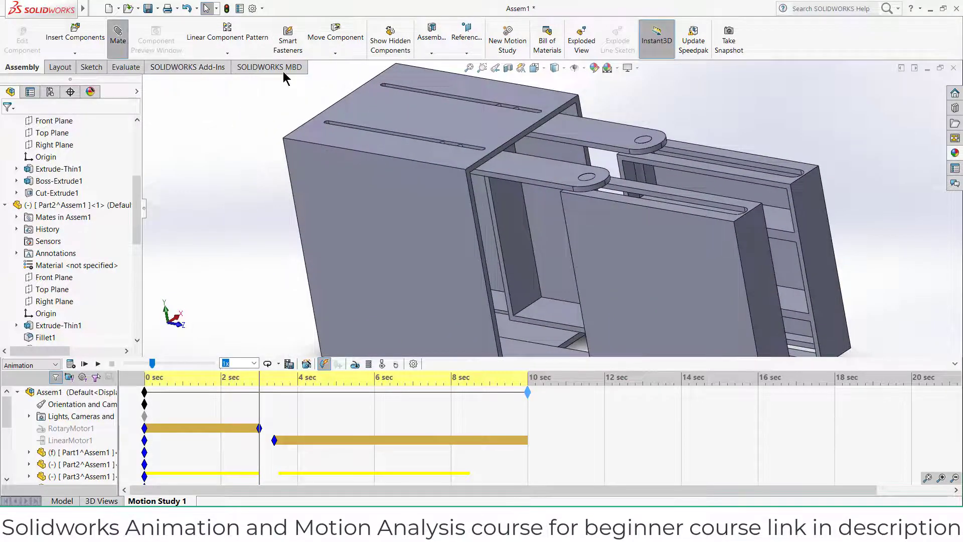
{"action": "left_click", "coordinate": [24, 125]}
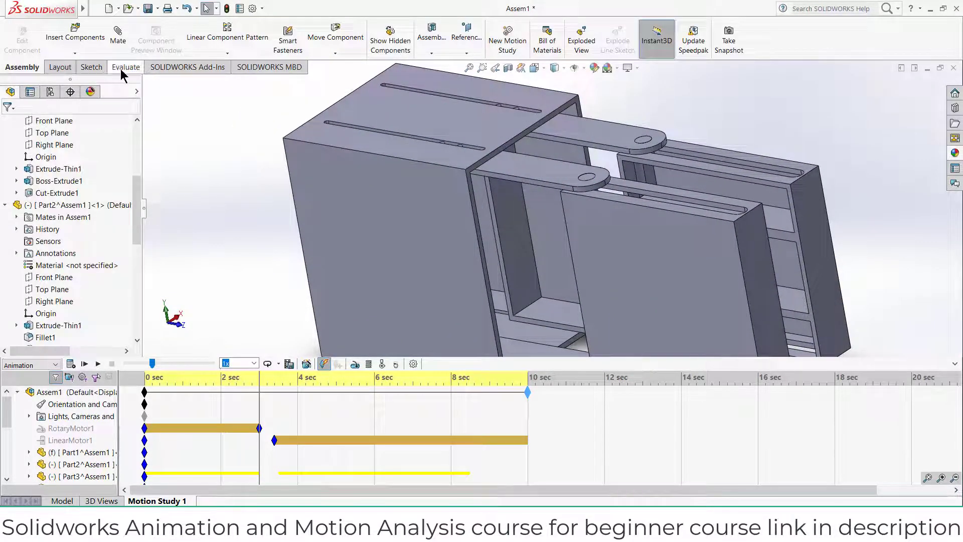
{"action": "left_click", "coordinate": [123, 67]}
{"action": "left_click", "coordinate": [171, 42]}
{"action": "middle_click_drag", "start_coordinate": [393, 101], "coordinate": [502, 115]}
{"action": "left_click", "coordinate": [616, 168]}
{"action": "left_click", "coordinate": [593, 160]}
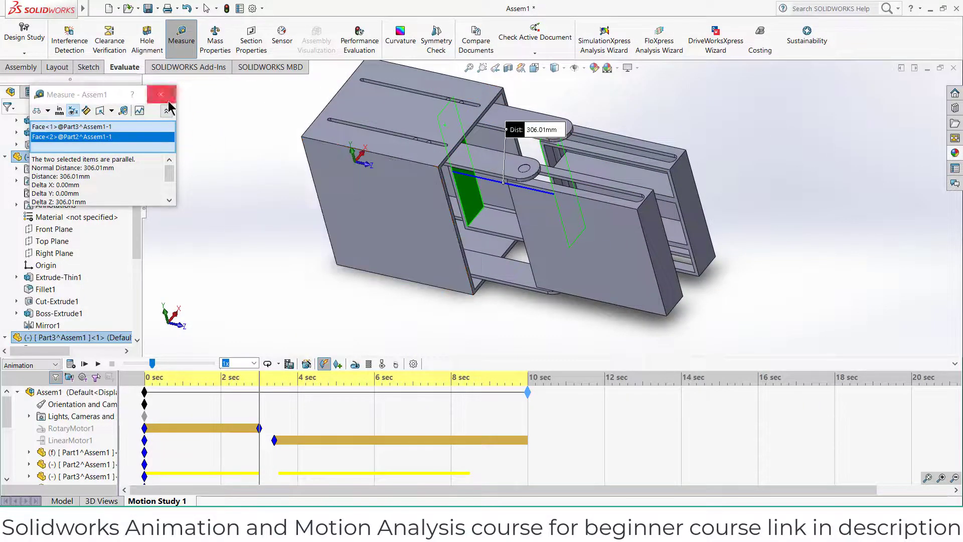
{"action": "key", "text": "Escape"}
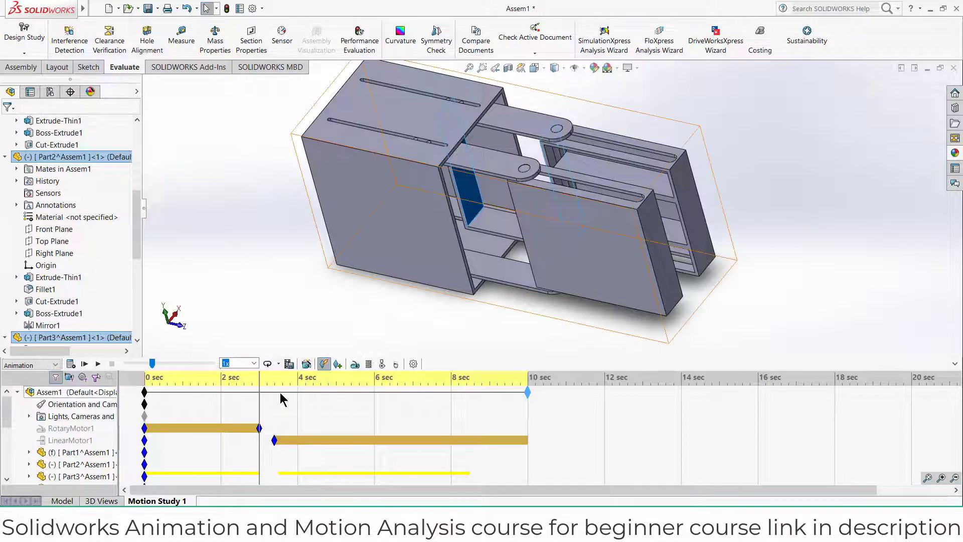
- Set the linear motor's travel distance to 306 mm and accept the change
{"action": "left_click", "coordinate": [58, 442]}
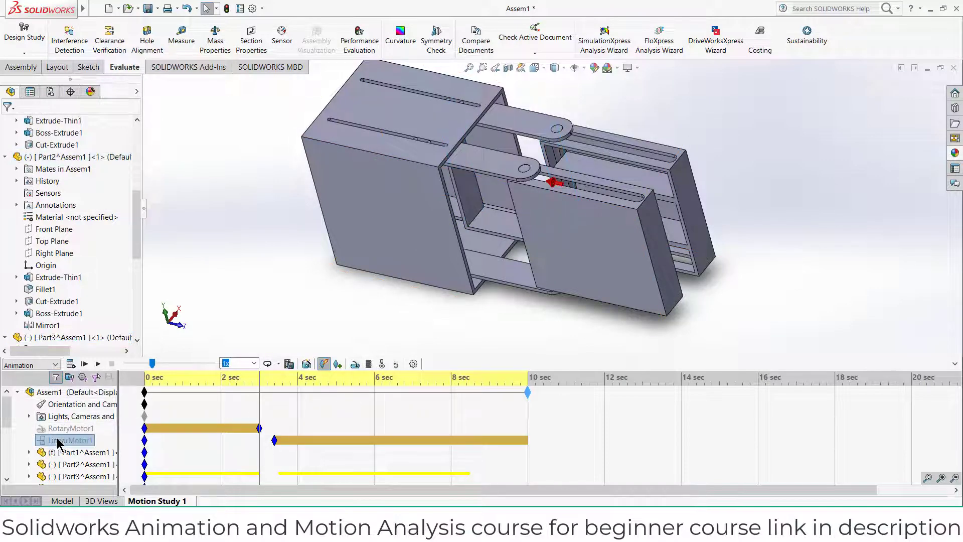
{"action": "right_click", "coordinate": [58, 442]}
{"action": "left_click", "coordinate": [90, 336]}
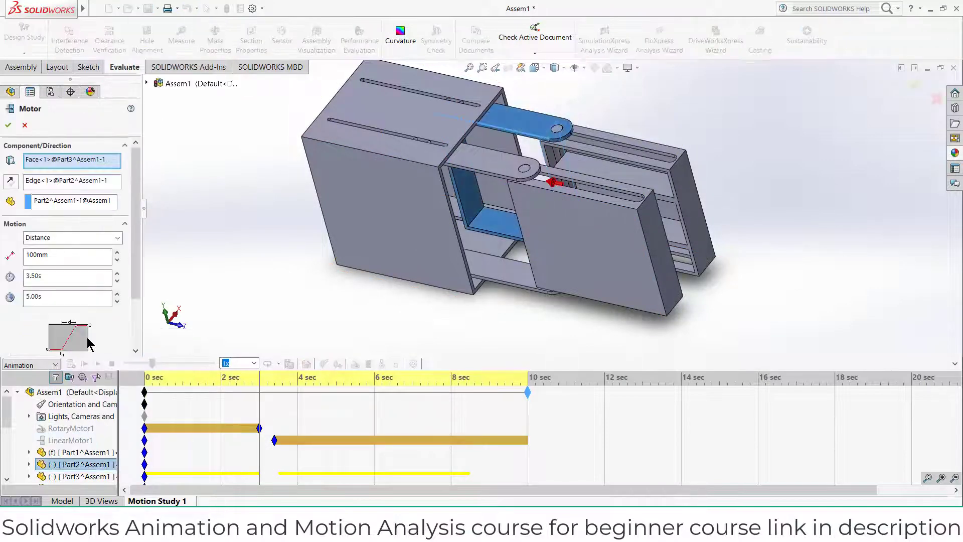
{"action": "left_click_drag", "start_coordinate": [75, 259], "coordinate": [2, 262]}
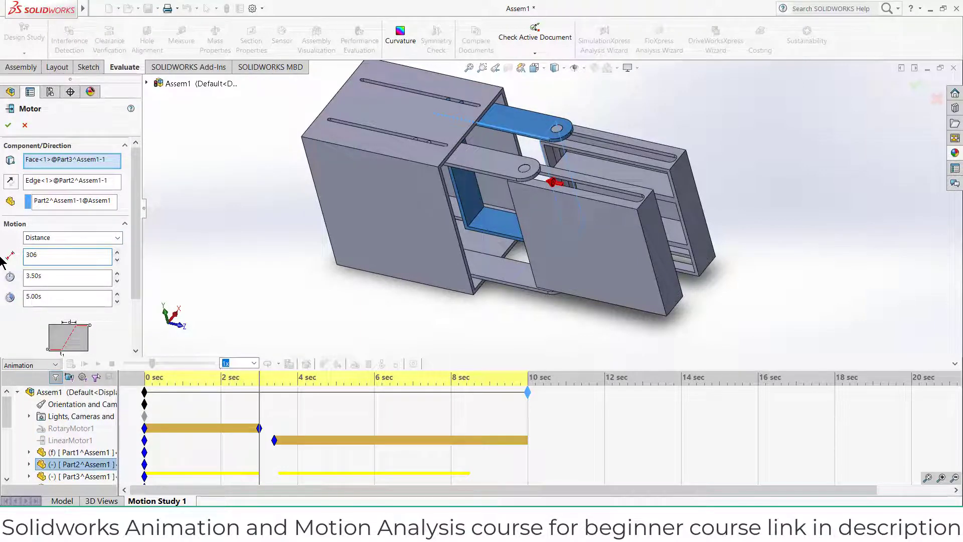
{"action": "left_click", "coordinate": [9, 125]}
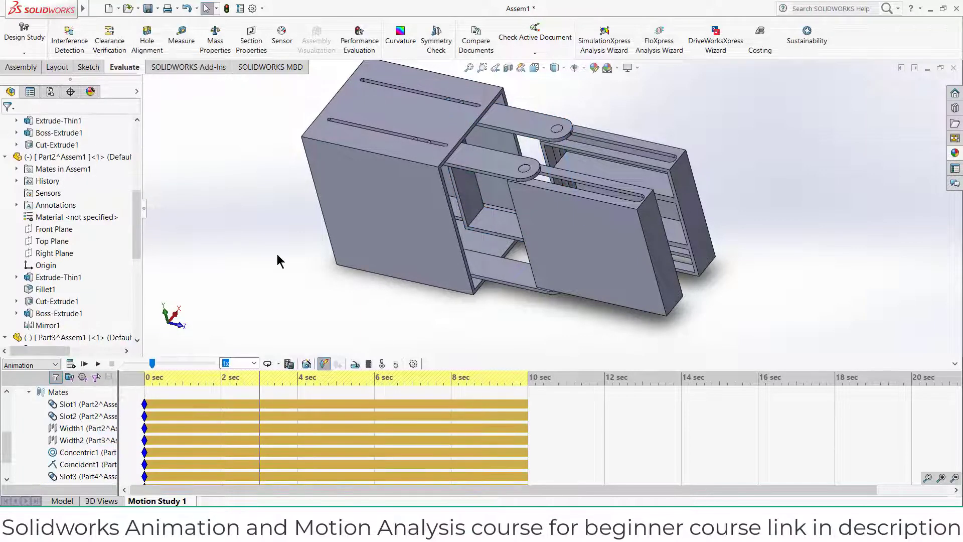
{"action": "scroll", "coordinate": [88, 426], "scroll_direction": "up", "scroll_amount": 5}
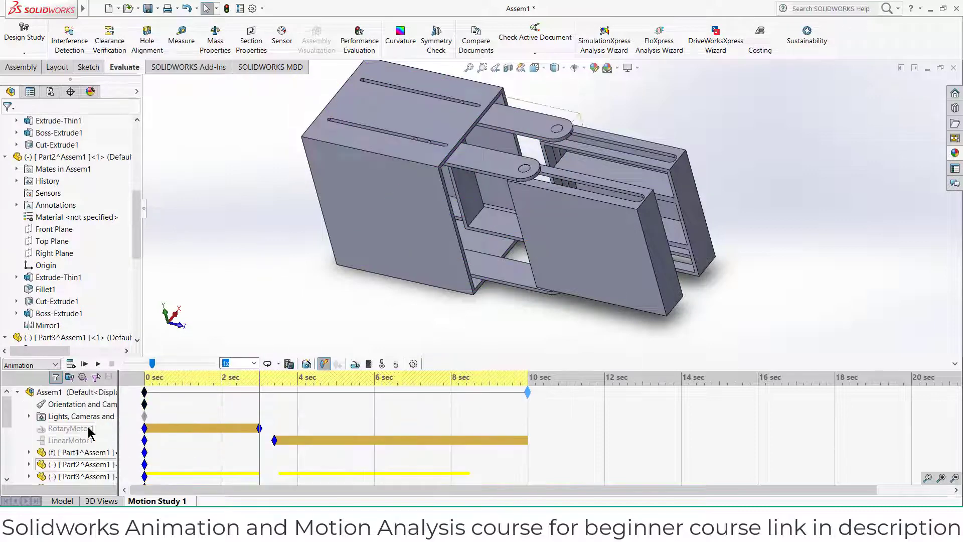
- Recalculate the motion study with the updated linear motor and view the cabinet's motion from several angles
{"action": "left_click", "coordinate": [71, 364]}
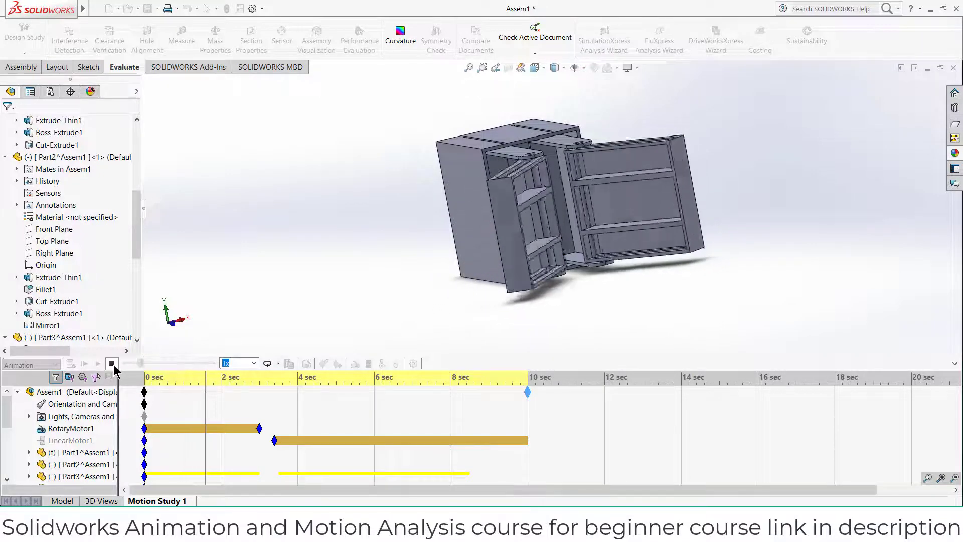
{"action": "middle_click_drag", "start_coordinate": [406, 239], "coordinate": [421, 261]}
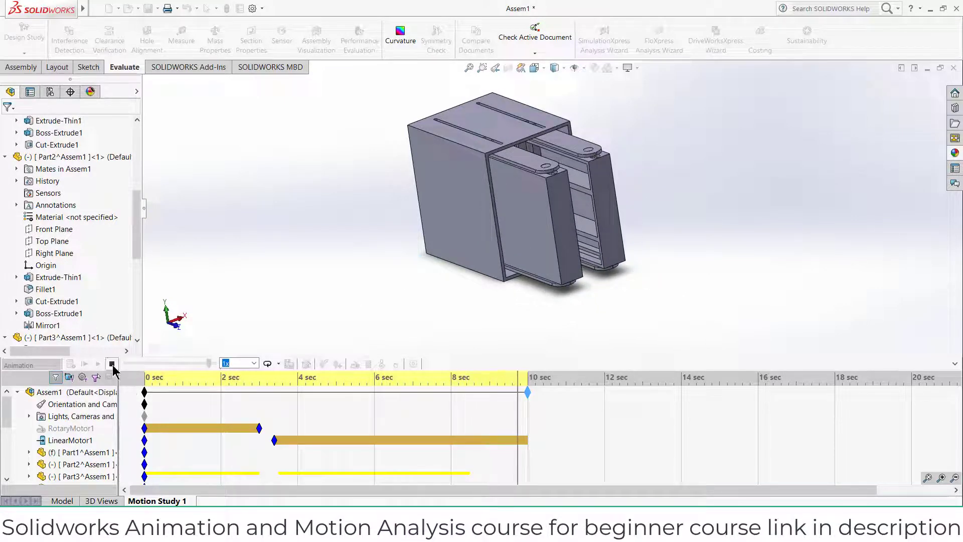
{"action": "middle_click_drag", "start_coordinate": [391, 215], "coordinate": [400, 244]}
{"action": "middle_click_drag", "start_coordinate": [571, 196], "coordinate": [604, 214]}
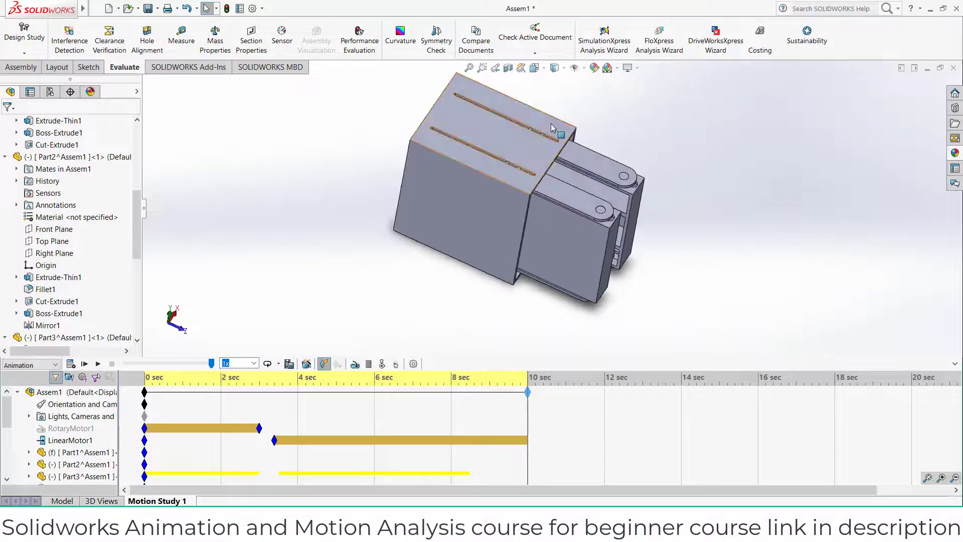
- Section the assembly along the vertical lengthwise reference plane so the cabinet interior and one shelf unit are exposed
{"action": "scroll", "coordinate": [608, 216], "scroll_direction": "down", "scroll_amount": 3}
{"action": "middle_click_drag", "start_coordinate": [550, 120], "coordinate": [572, 129]}
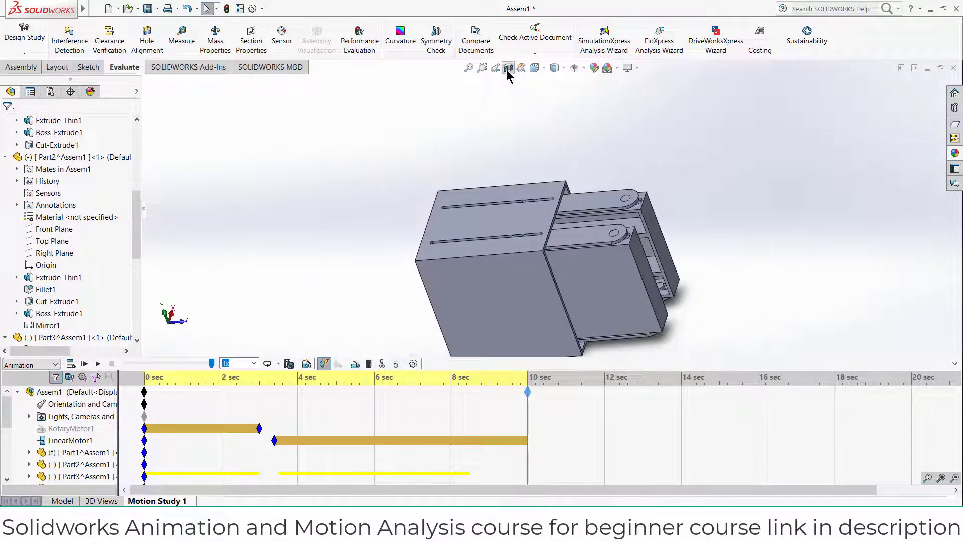
{"action": "left_click", "coordinate": [507, 70]}
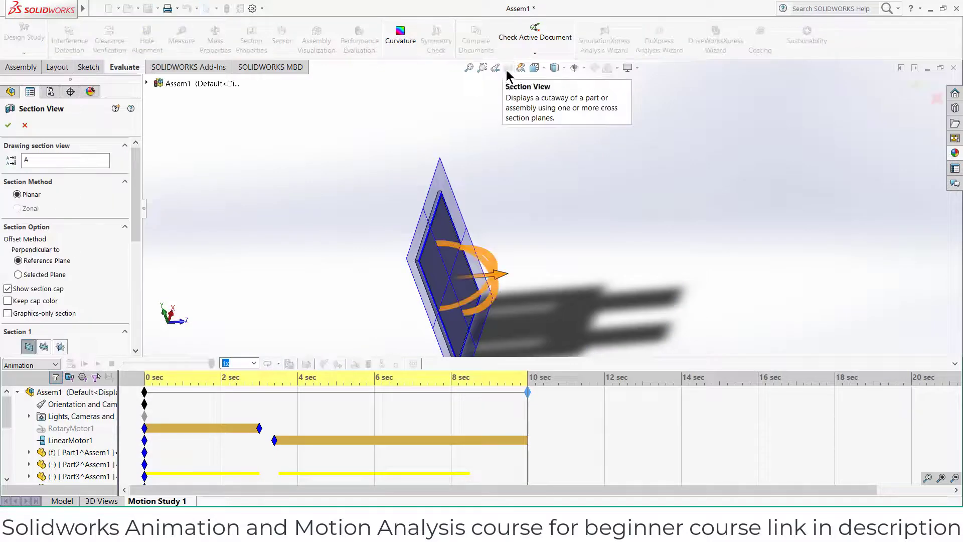
{"action": "left_click", "coordinate": [47, 350]}
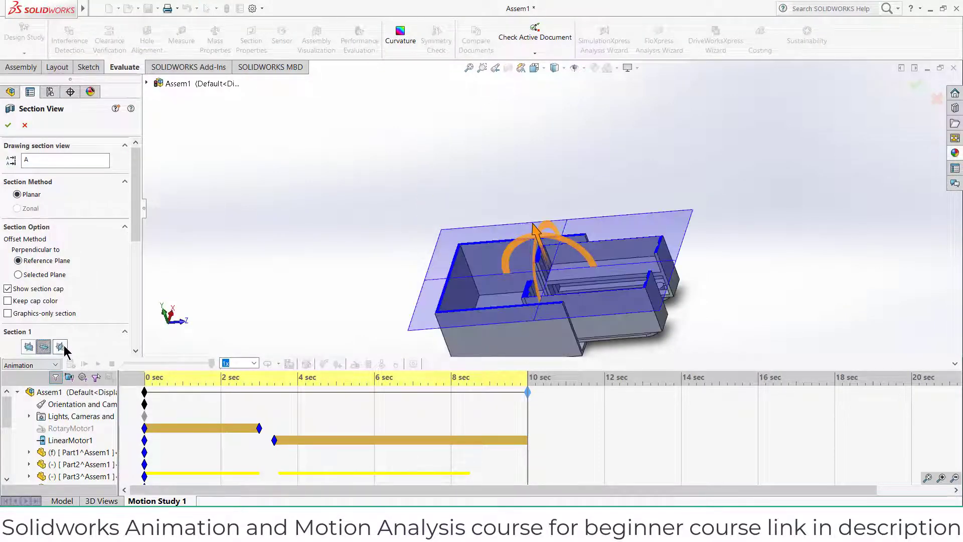
{"action": "left_click", "coordinate": [63, 348]}
{"action": "left_click", "coordinate": [6, 127]}
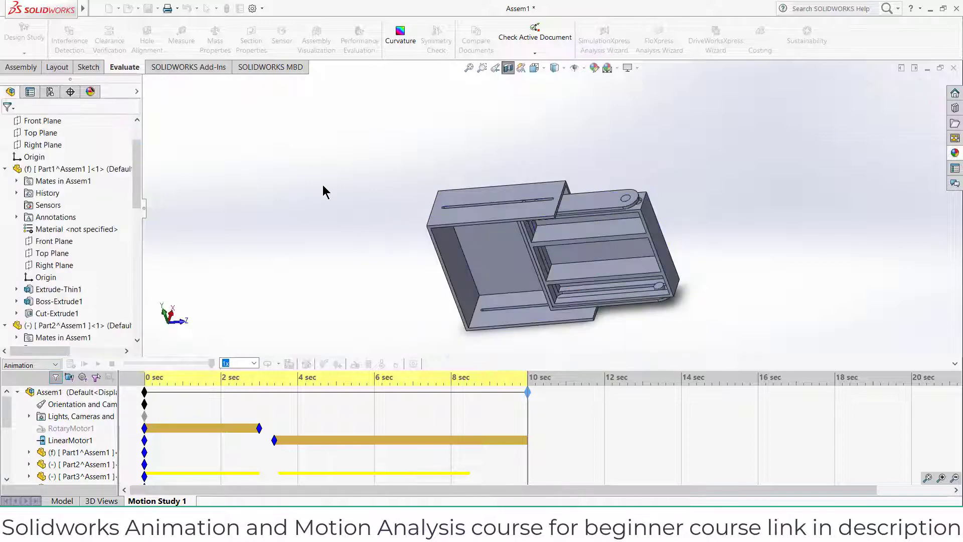
- Measure the distance between the sliding bracket's rear face and the cabinet's parallel inner back face
{"action": "scroll", "coordinate": [597, 248], "scroll_direction": "down", "scroll_amount": 3}
{"action": "middle_click_drag", "start_coordinate": [552, 284], "coordinate": [527, 258]}
{"action": "left_click", "coordinate": [181, 36]}
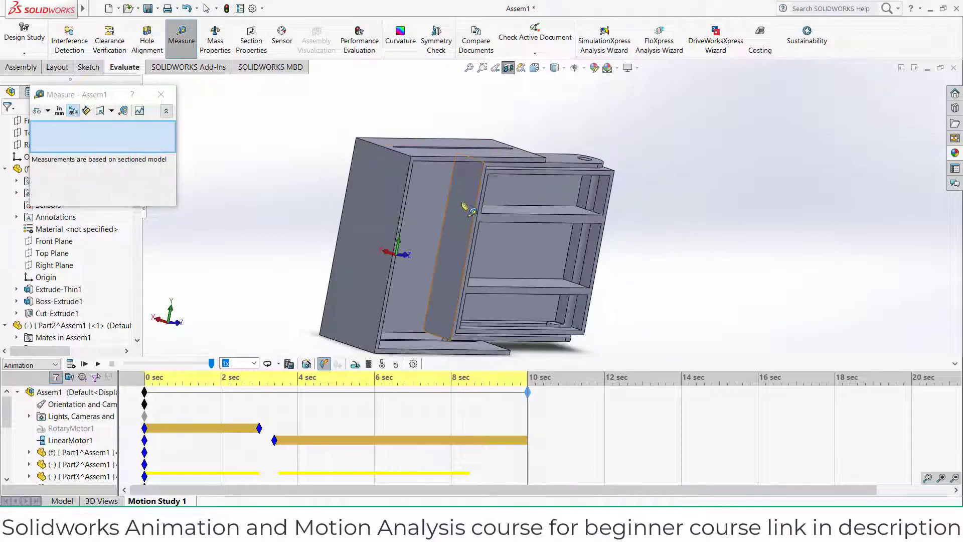
{"action": "left_click", "coordinate": [467, 211]}
{"action": "middle_click_drag", "start_coordinate": [467, 211], "coordinate": [426, 220]}
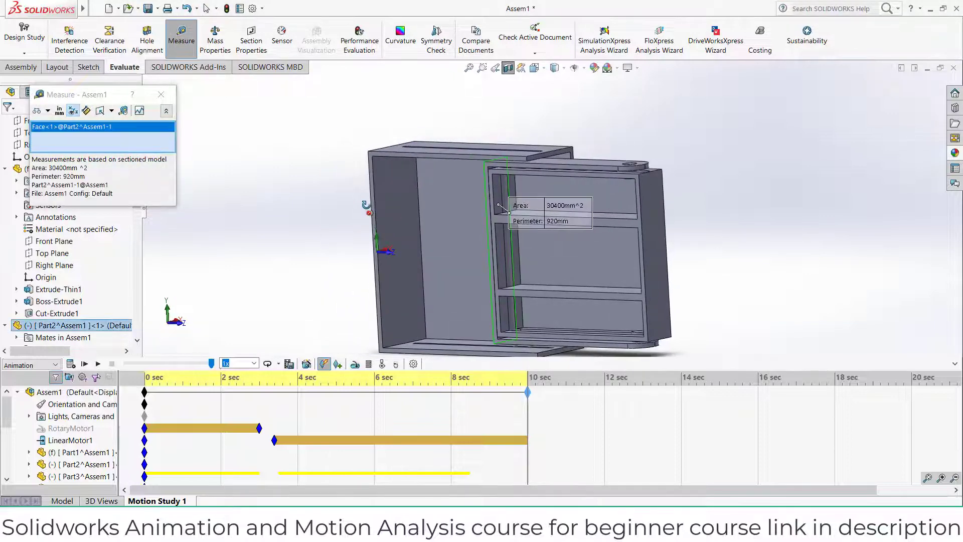
{"action": "left_click", "coordinate": [419, 226]}
{"action": "middle_click_drag", "start_coordinate": [827, 260], "coordinate": [841, 263]}
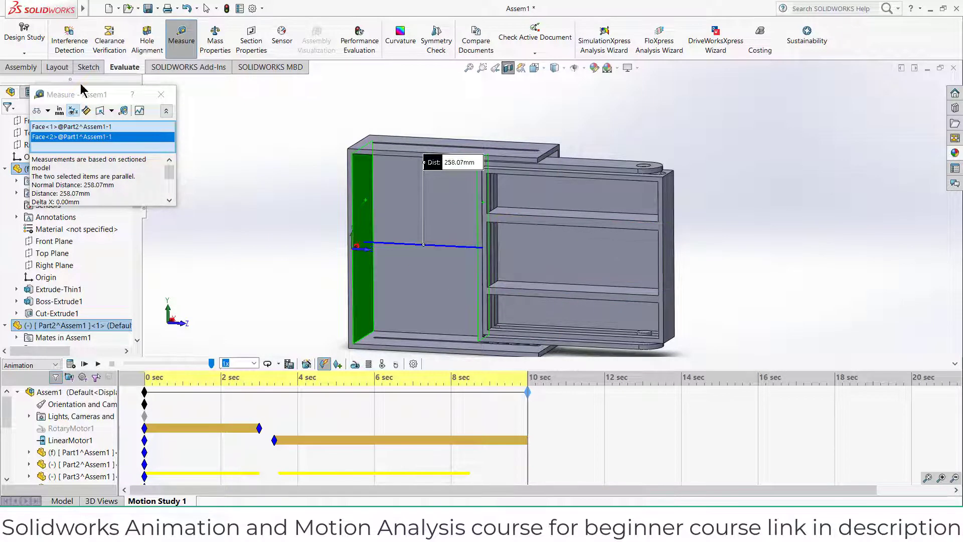
{"action": "left_click", "coordinate": [160, 95]}
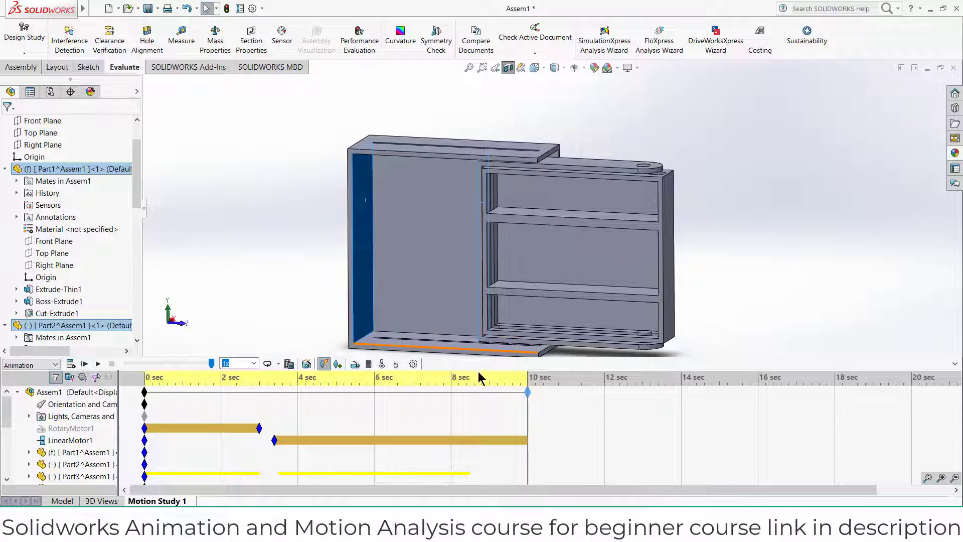
{"action": "left_click", "coordinate": [28, 69]}
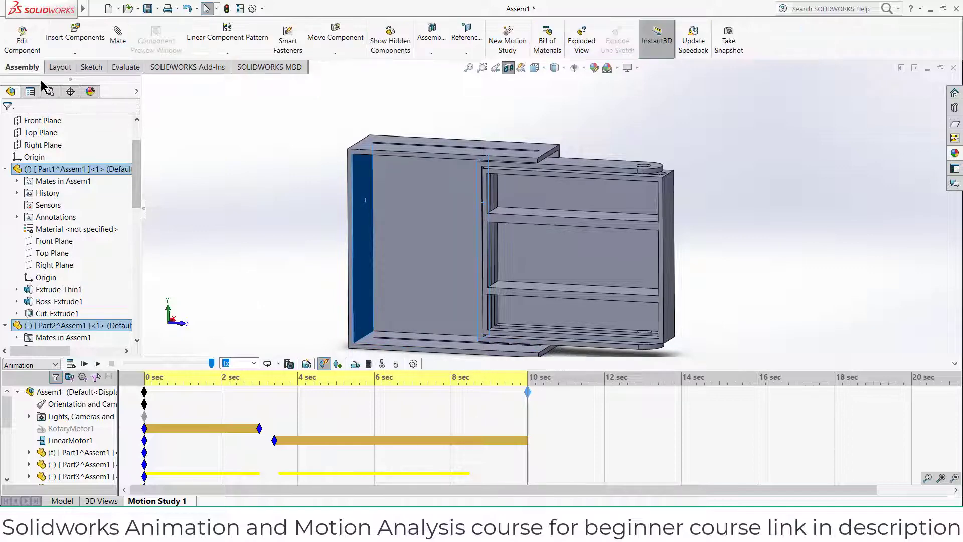
{"action": "left_click", "coordinate": [356, 365]}
{"action": "middle_click_drag", "start_coordinate": [267, 203], "coordinate": [370, 211]}
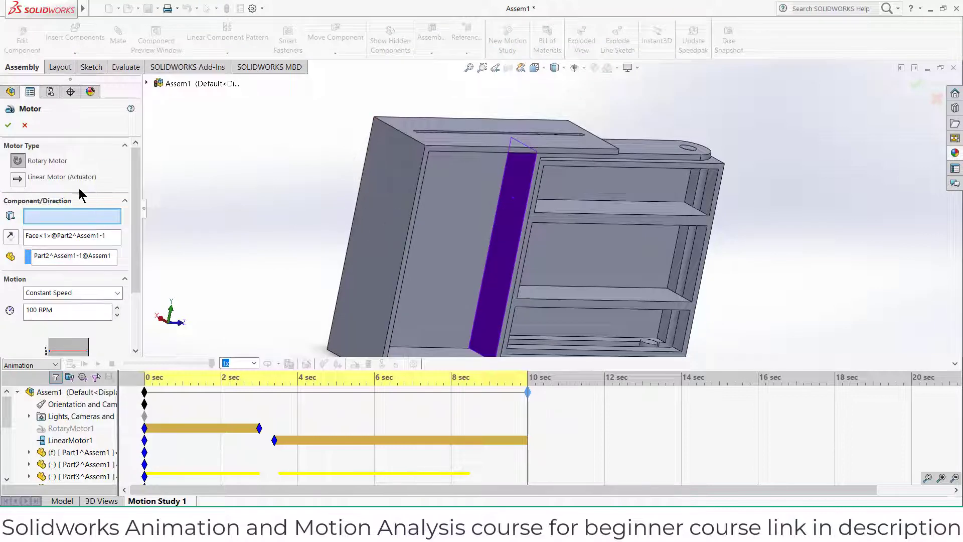
{"action": "left_click", "coordinate": [17, 181]}
{"action": "left_click", "coordinate": [515, 215]}
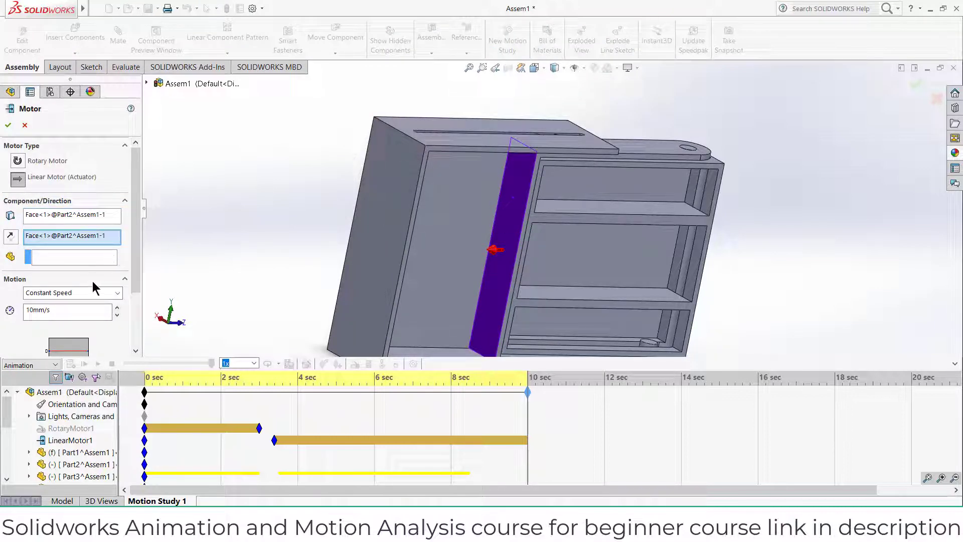
{"action": "left_click", "coordinate": [25, 126]}
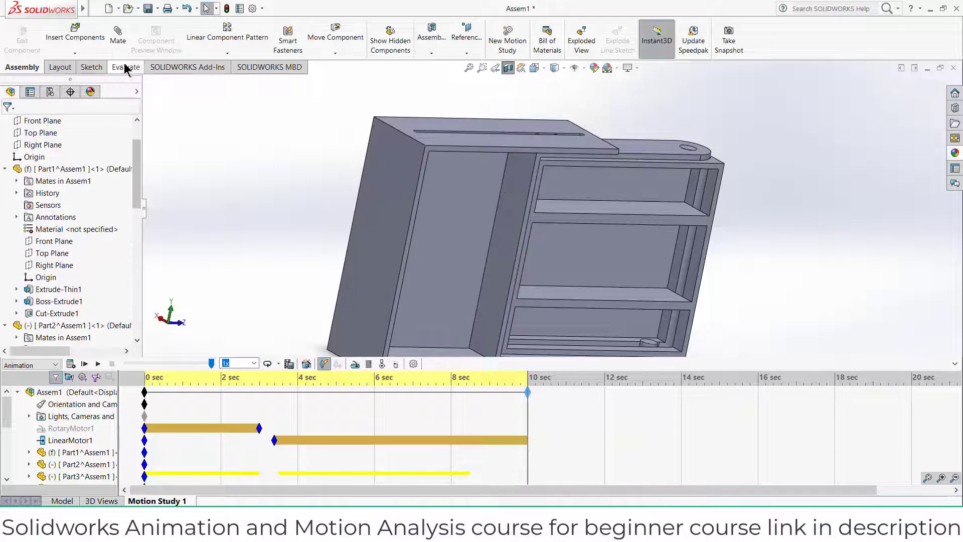
- Remeasure the gap from the bracket's rear face to the cabinet's inner back face
{"action": "left_click", "coordinate": [132, 67]}
{"action": "left_click", "coordinate": [190, 45]}
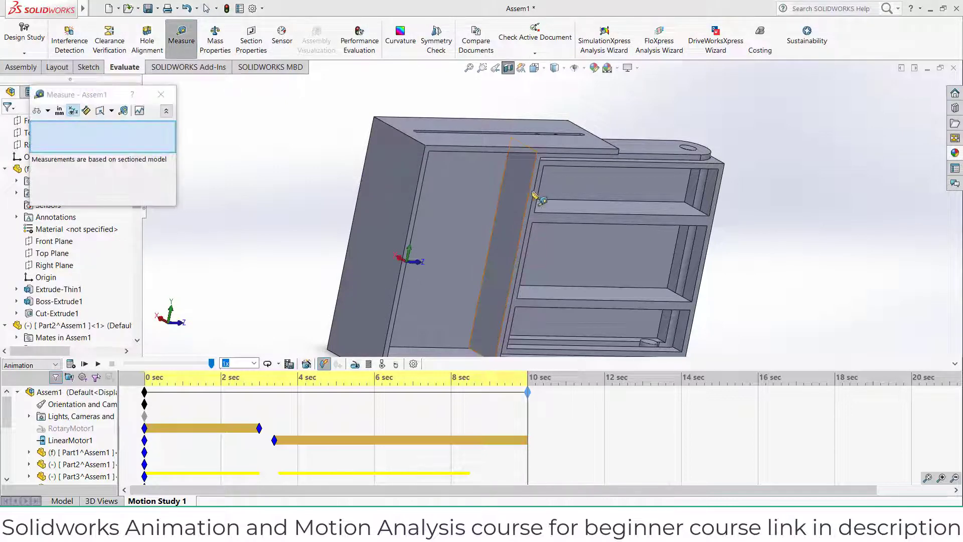
{"action": "left_click", "coordinate": [530, 193]}
{"action": "middle_click_drag", "start_coordinate": [530, 193], "coordinate": [351, 208]}
{"action": "left_click", "coordinate": [361, 234]}
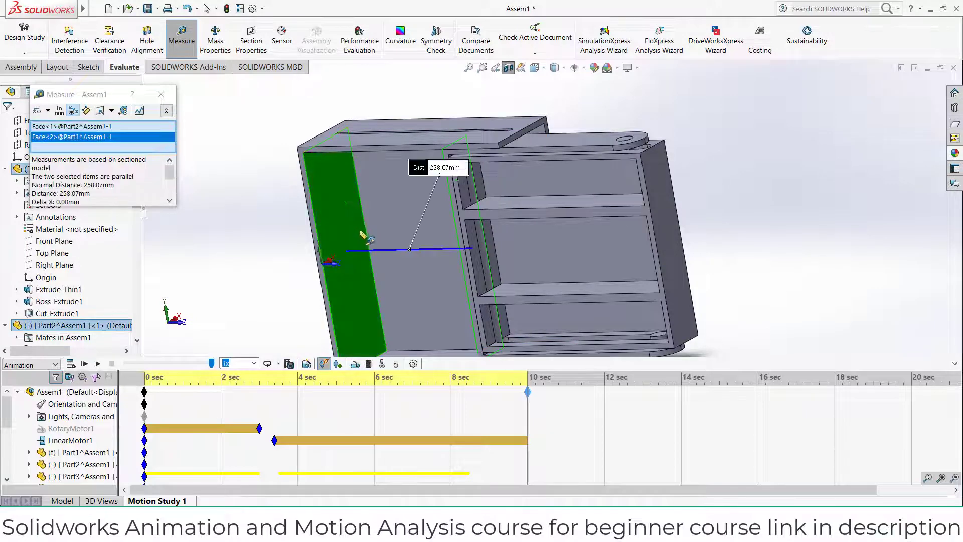
{"action": "left_click", "coordinate": [161, 94]}
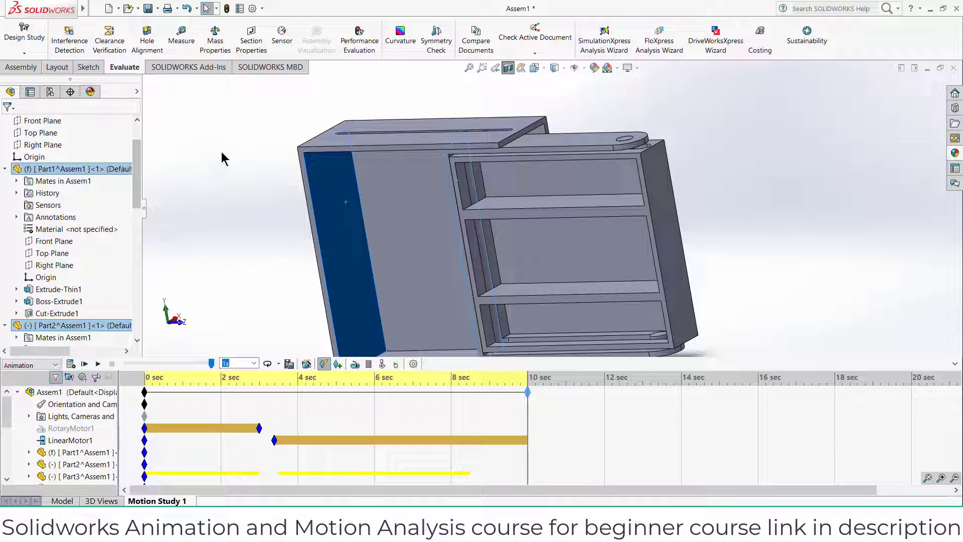
- Add a linear motor on the bracket's rear face with Distance motion of 258 mm, starting at 6 s and lasting 10 s
{"action": "left_click", "coordinate": [382, 364]}
{"action": "middle_click_drag", "start_coordinate": [301, 188], "coordinate": [310, 189]}
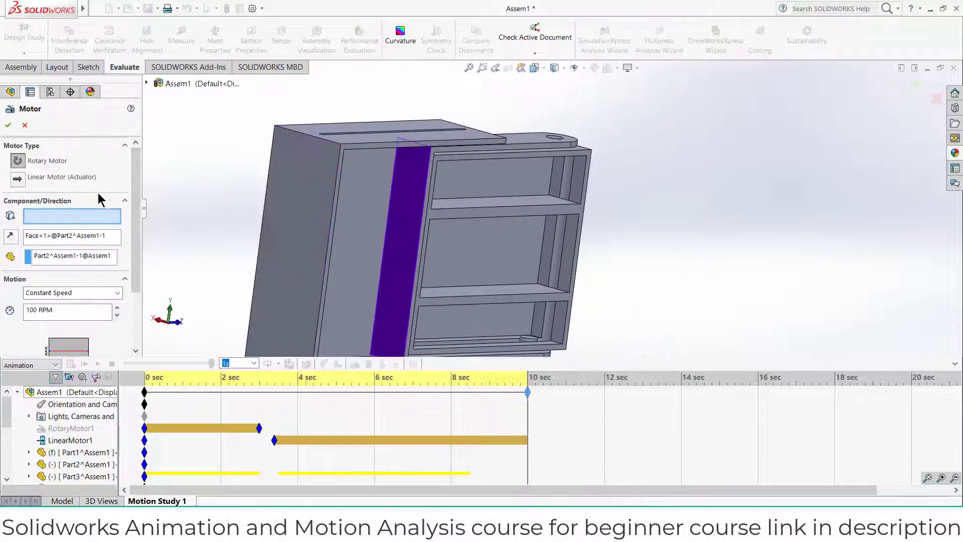
{"action": "left_click", "coordinate": [18, 180]}
{"action": "left_click", "coordinate": [396, 237]}
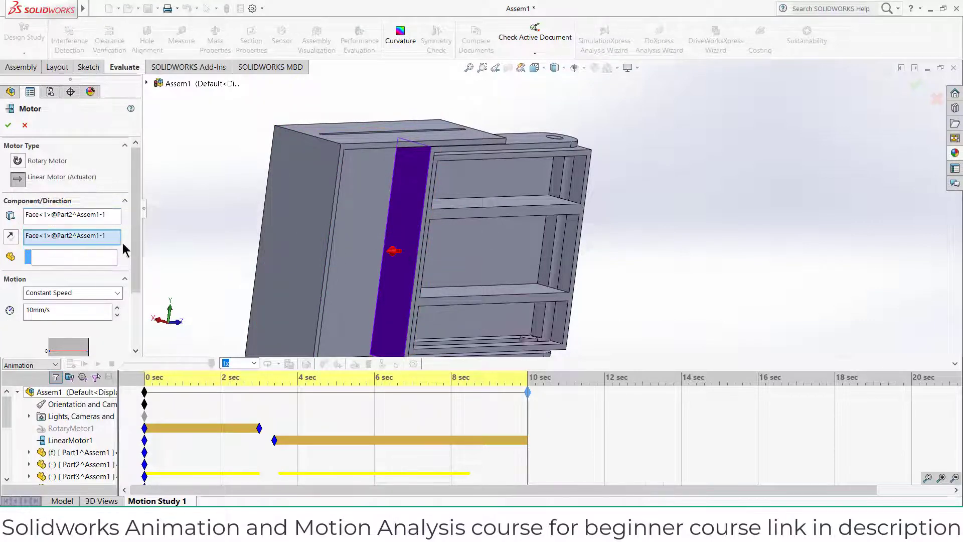
{"action": "left_click", "coordinate": [66, 293]}
{"action": "left_click", "coordinate": [50, 312]}
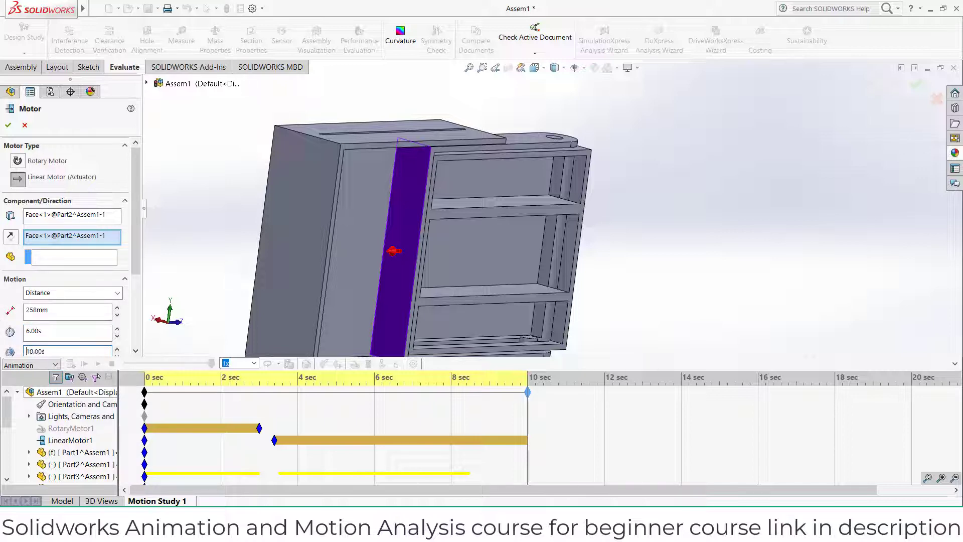
{"action": "left_click", "coordinate": [8, 125]}
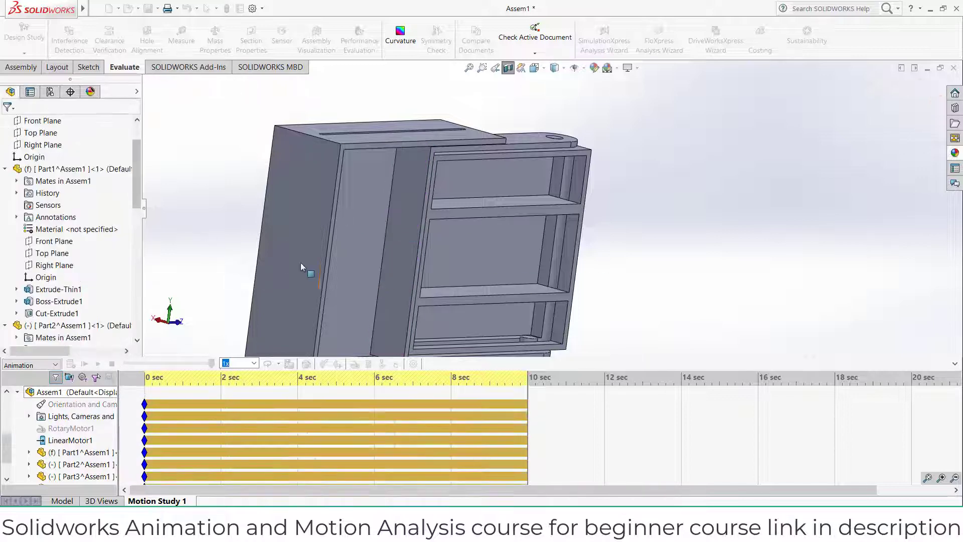
- Recalculate the motion study with the added bracket motor, then stop the playback
{"action": "scroll", "coordinate": [289, 284], "scroll_direction": "up", "scroll_amount": 3}
{"action": "middle_click_drag", "start_coordinate": [290, 280], "coordinate": [250, 292]}
{"action": "left_click", "coordinate": [72, 364]}
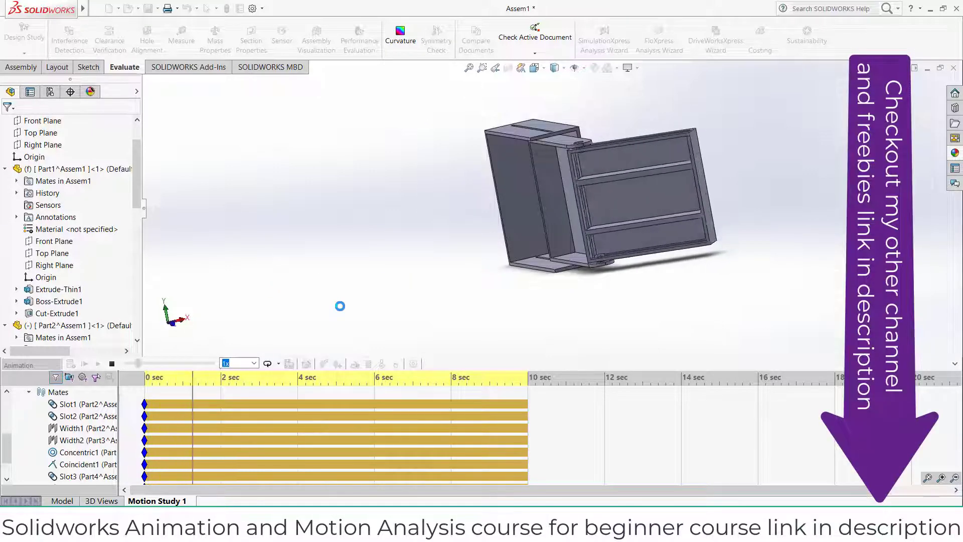
{"action": "middle_click_drag", "start_coordinate": [344, 301], "coordinate": [449, 210]}
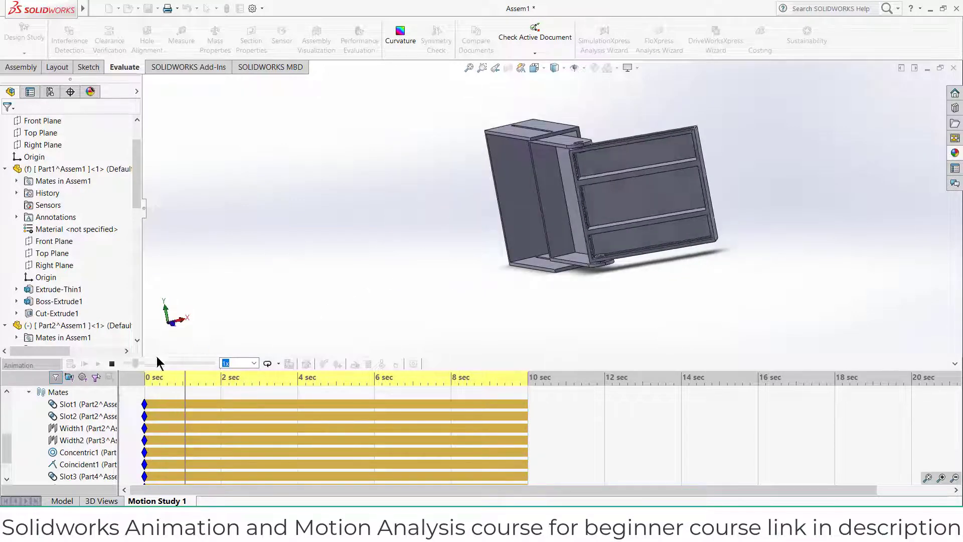
{"action": "left_click", "coordinate": [111, 364]}
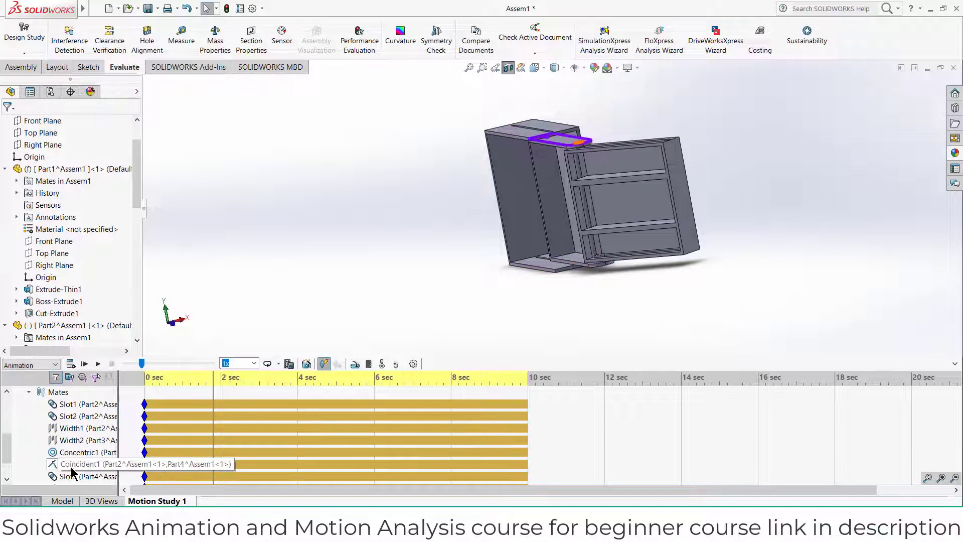
- Set the second linear motor's duration to 4 s and recalculate the motion study
{"action": "scroll", "coordinate": [73, 472], "scroll_direction": "down", "scroll_amount": 1}
{"action": "scroll", "coordinate": [77, 462], "scroll_direction": "up", "scroll_amount": 5}
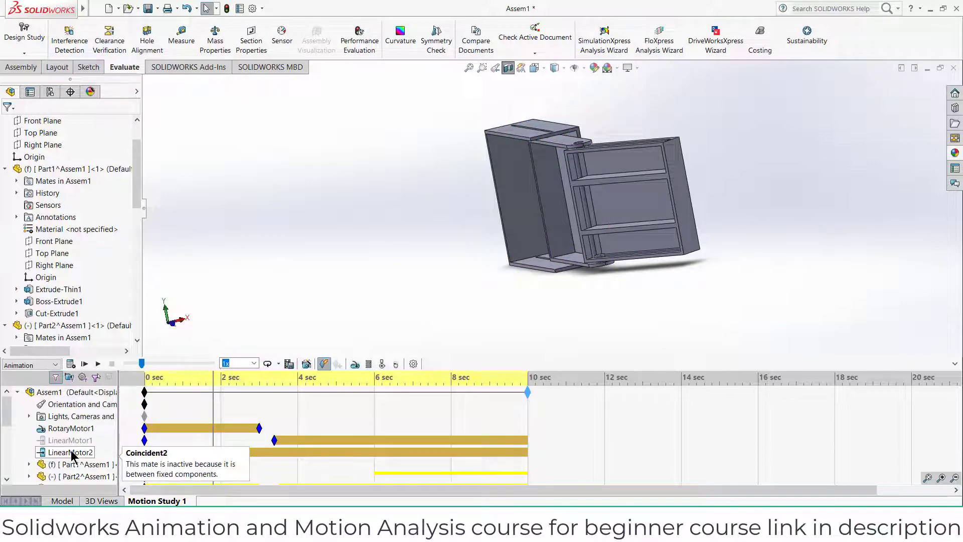
{"action": "left_click", "coordinate": [72, 452]}
{"action": "right_click", "coordinate": [72, 453]}
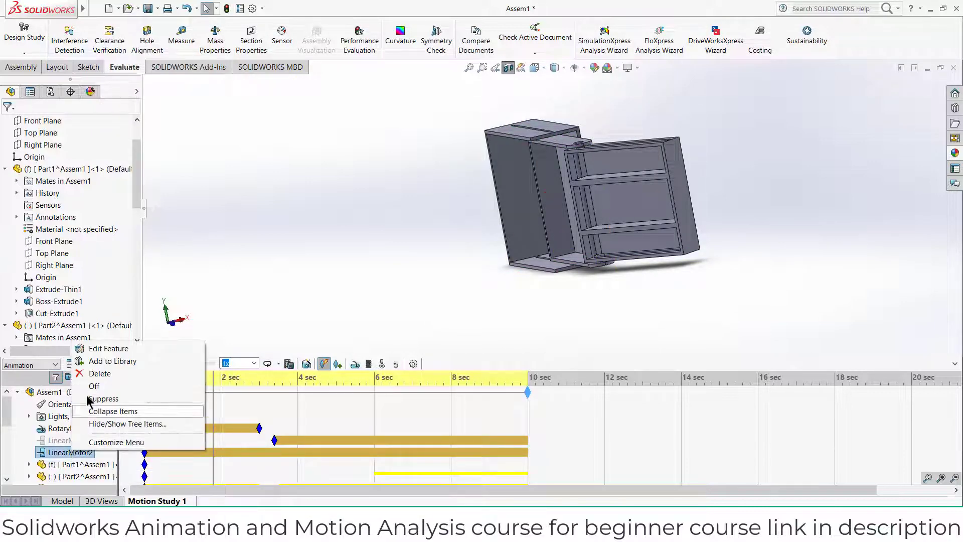
{"action": "left_click", "coordinate": [90, 348]}
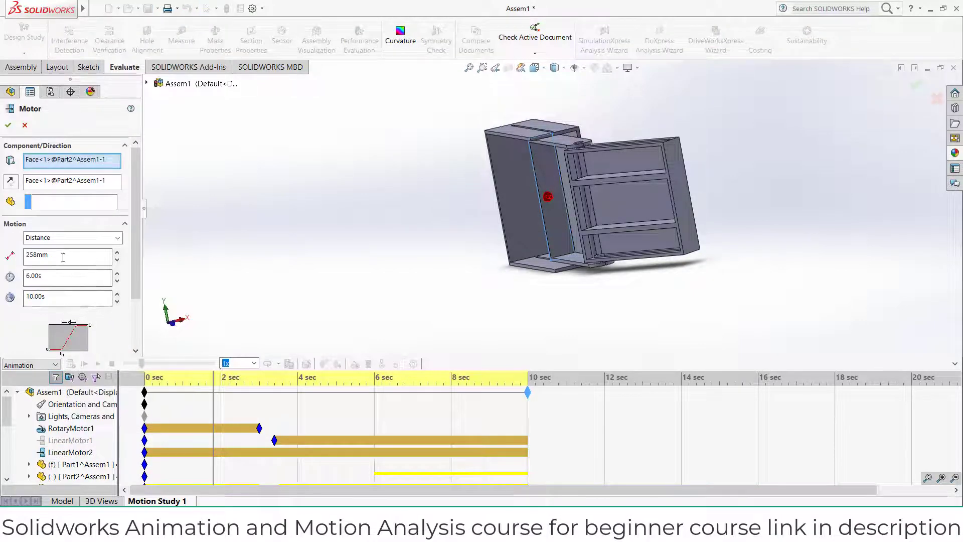
{"action": "double_click", "coordinate": [42, 298]}
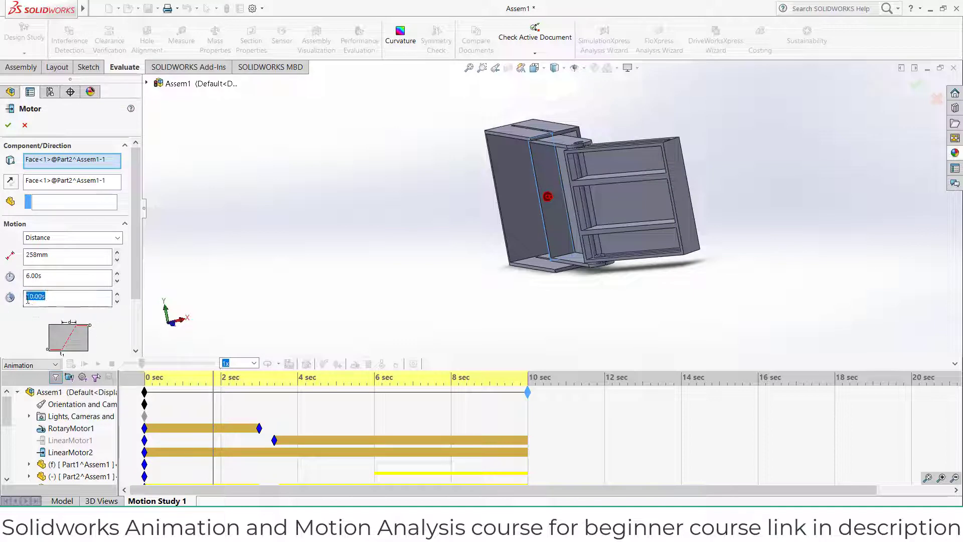
{"action": "type", "text": "4"}
{"action": "key", "text": "Return"}
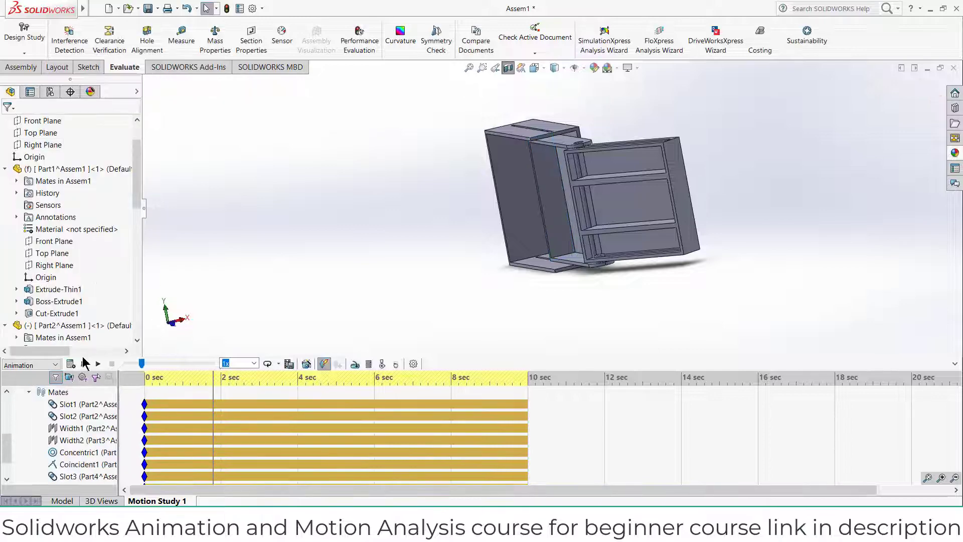
{"action": "left_click", "coordinate": [73, 365]}
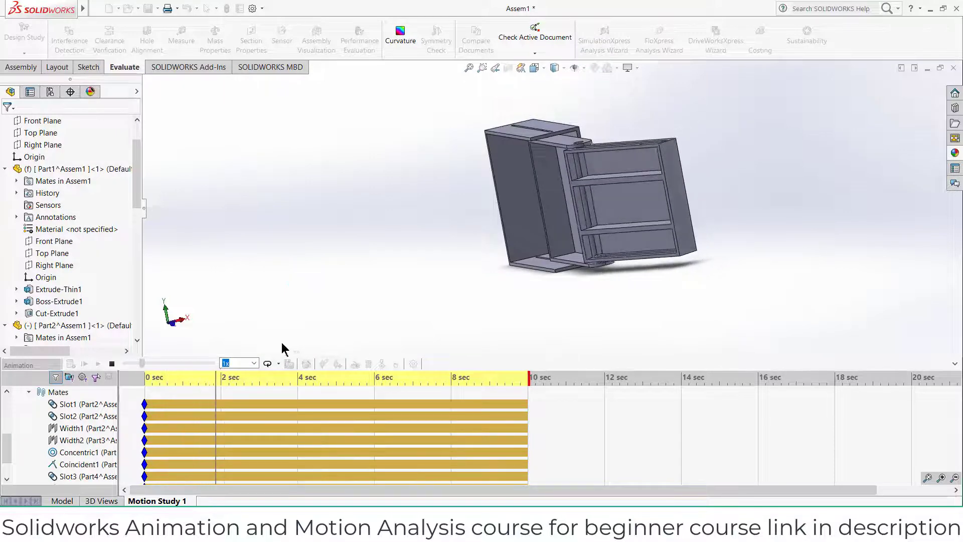
- Extend the motion study to 12 s, recalculate it, and stop the playback
{"action": "left_click", "coordinate": [528, 383]}
{"action": "scroll", "coordinate": [462, 438], "scroll_direction": "up", "scroll_amount": 4}
{"action": "left_click_drag", "start_coordinate": [528, 392], "coordinate": [606, 397]}
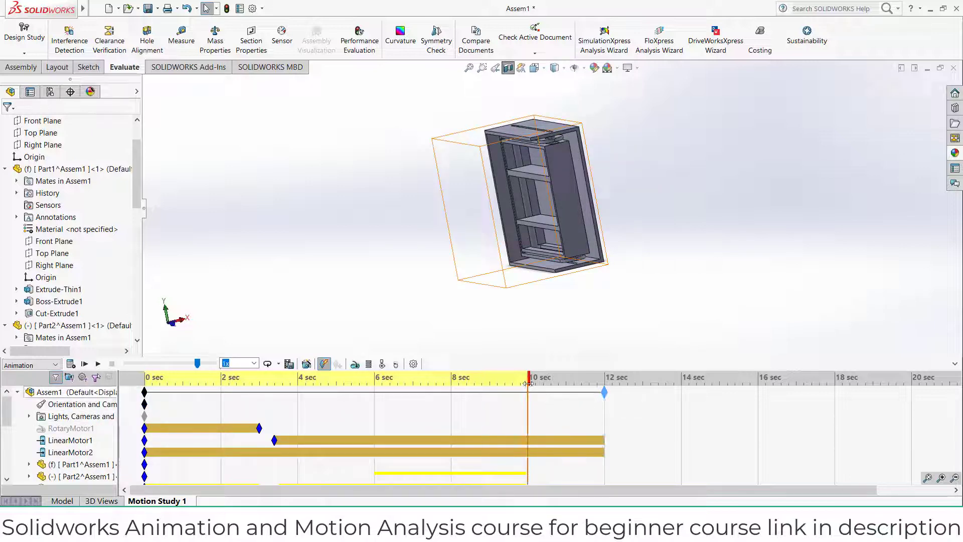
{"action": "left_click", "coordinate": [586, 380]}
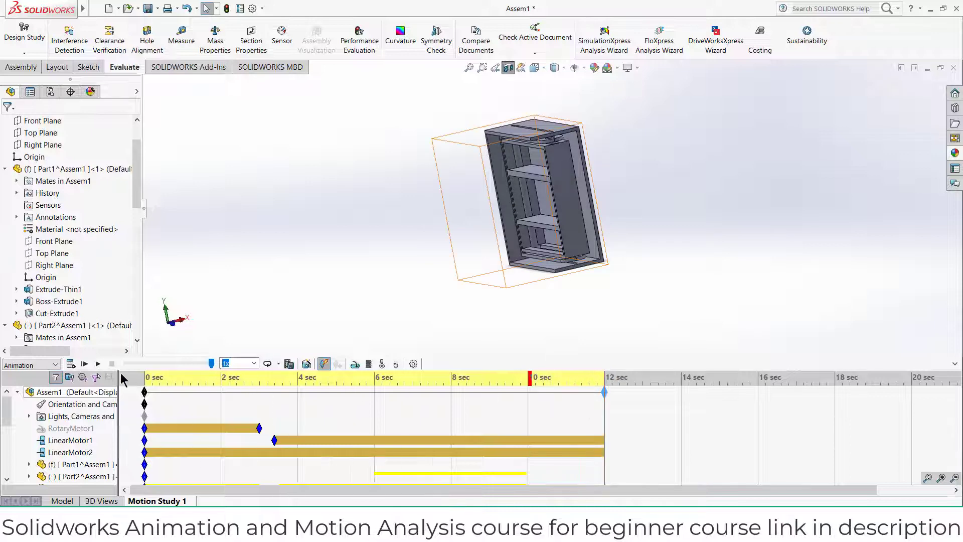
{"action": "left_click", "coordinate": [71, 364]}
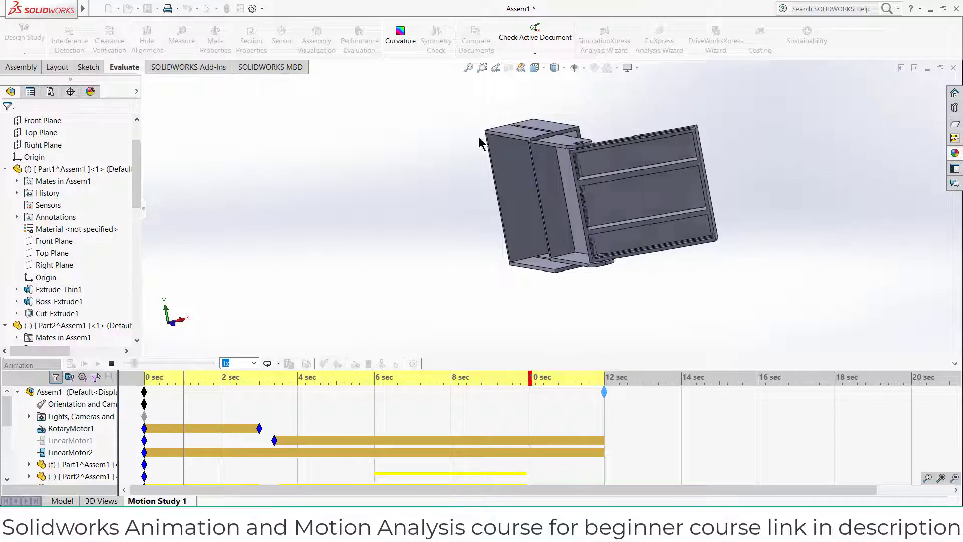
{"action": "left_click", "coordinate": [113, 366]}
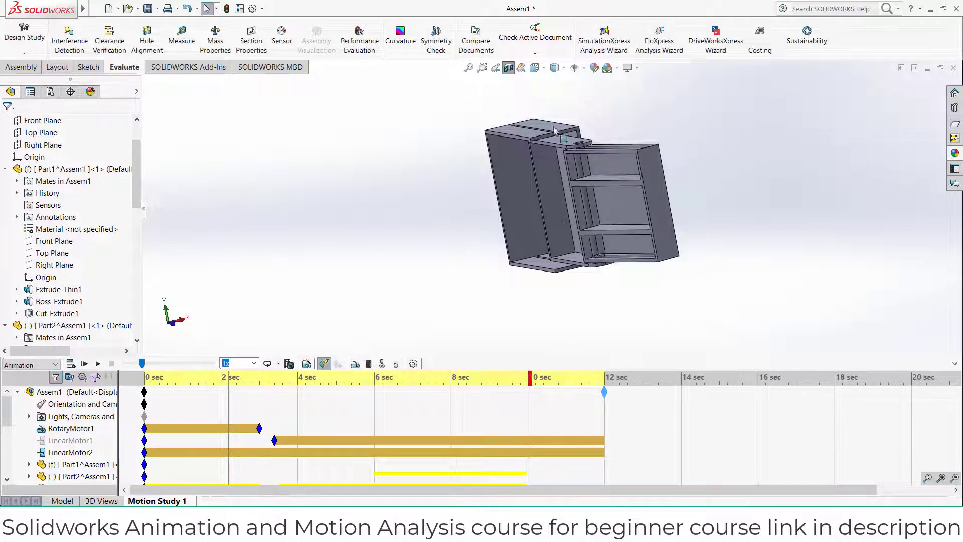
- Turn off the section view and apply the polished ash 2d wood appearance to the bracket component, Part2
{"action": "left_click", "coordinate": [507, 64]}
{"action": "middle_click_drag", "start_coordinate": [387, 270], "coordinate": [577, 260]}
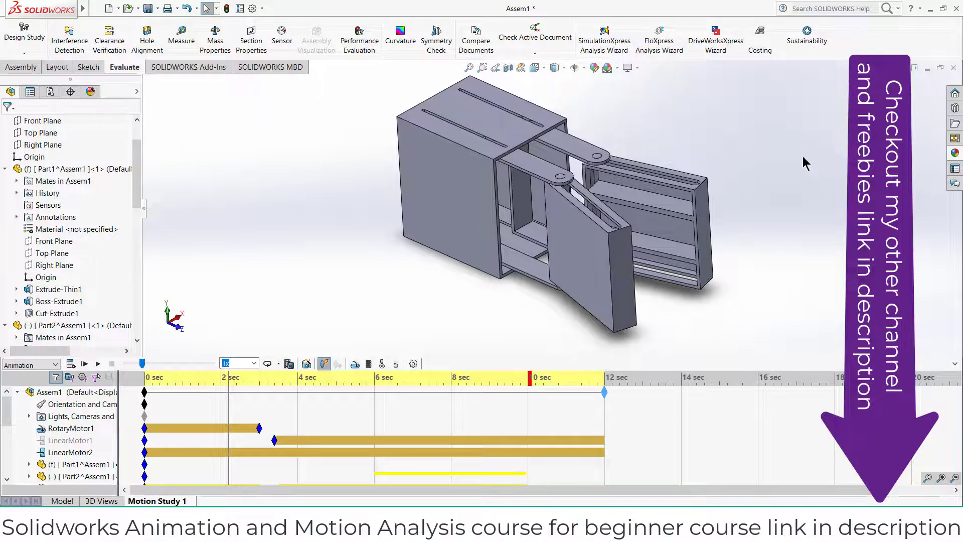
{"action": "left_click", "coordinate": [510, 140]}
{"action": "left_click", "coordinate": [570, 99]}
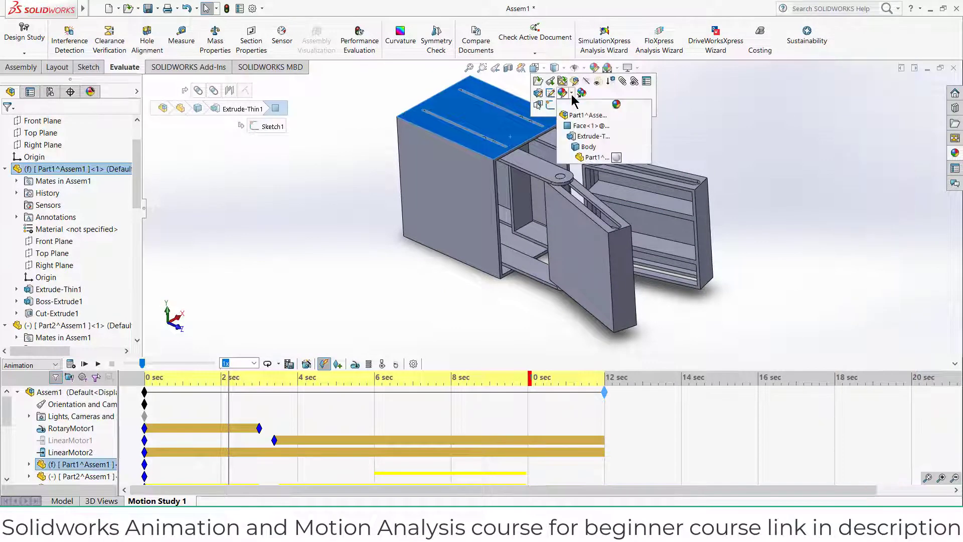
{"action": "left_click", "coordinate": [955, 153]}
{"action": "left_click", "coordinate": [823, 99]}
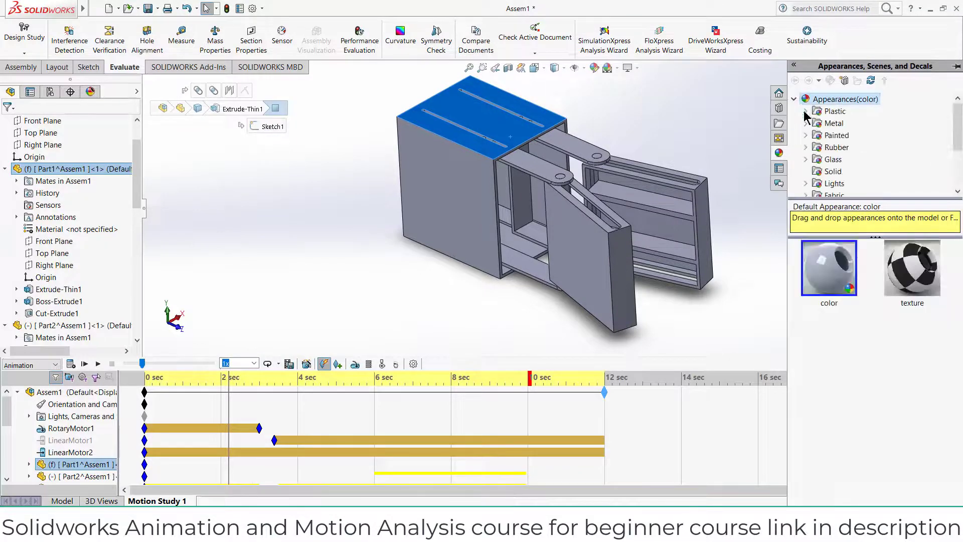
{"action": "scroll", "coordinate": [812, 162], "scroll_direction": "down", "scroll_amount": 1}
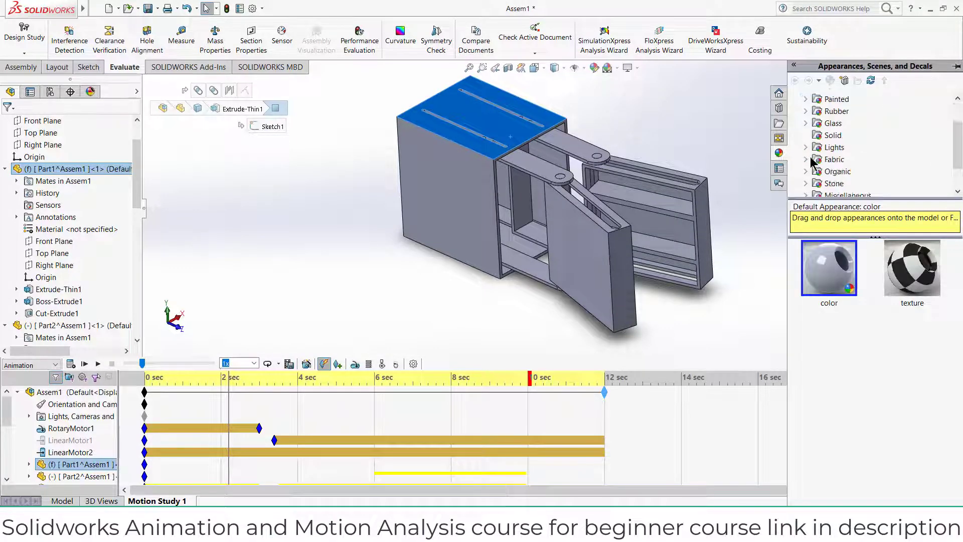
{"action": "left_click", "coordinate": [806, 172]}
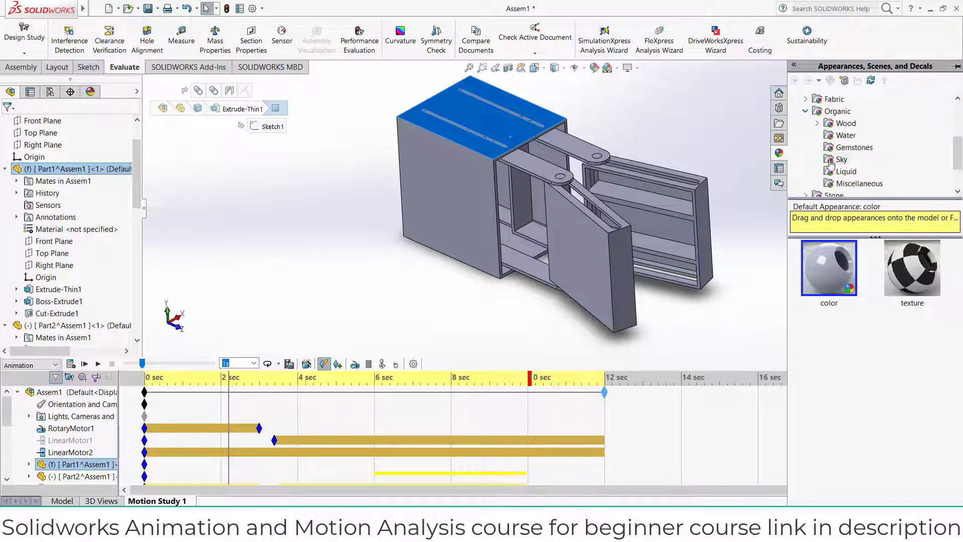
{"action": "left_click", "coordinate": [848, 124]}
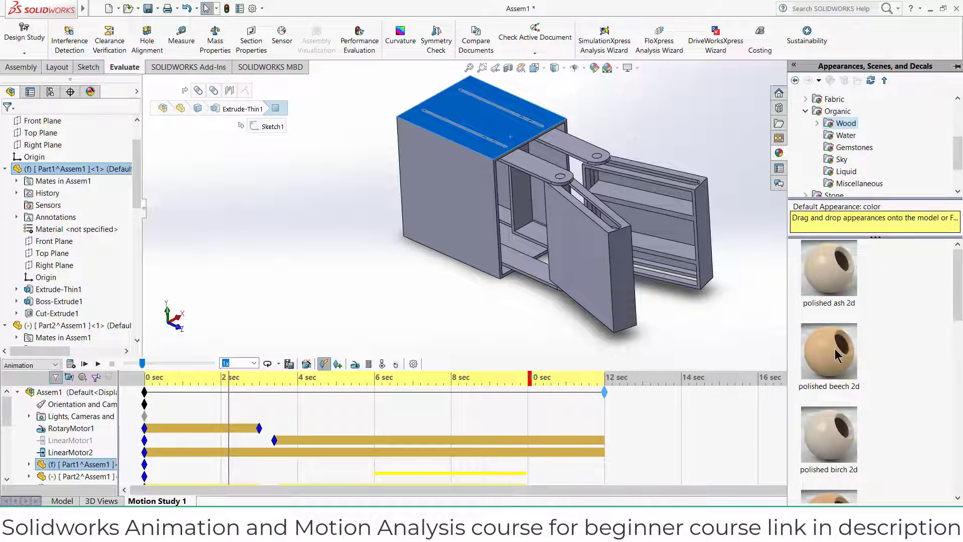
{"action": "left_click_drag", "start_coordinate": [834, 271], "coordinate": [523, 124]}
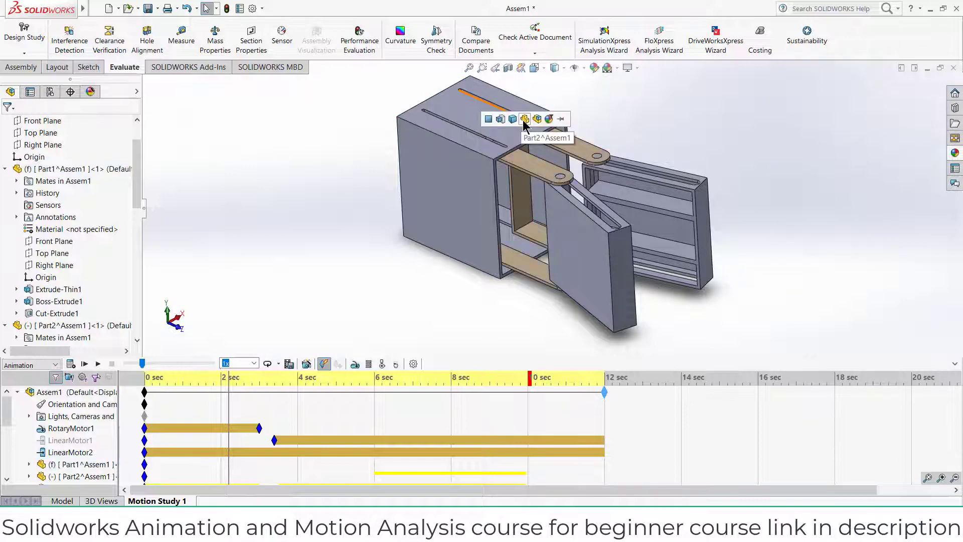
{"action": "left_click", "coordinate": [525, 124]}
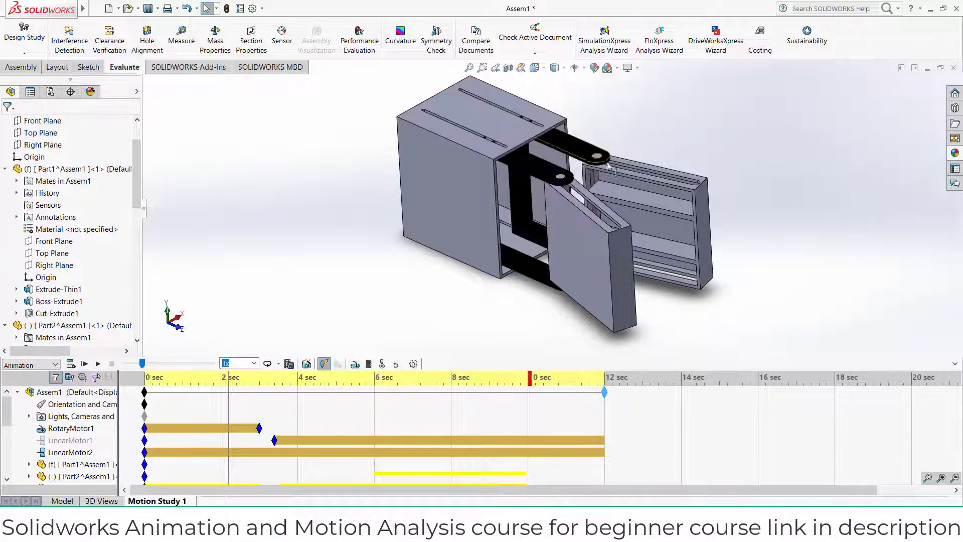
- Apply the polished ash 2d wood appearance to the entire outer cabinet component, Part1
{"action": "middle_click_drag", "start_coordinate": [436, 241], "coordinate": [539, 126]}
{"action": "left_click", "coordinate": [539, 126]}
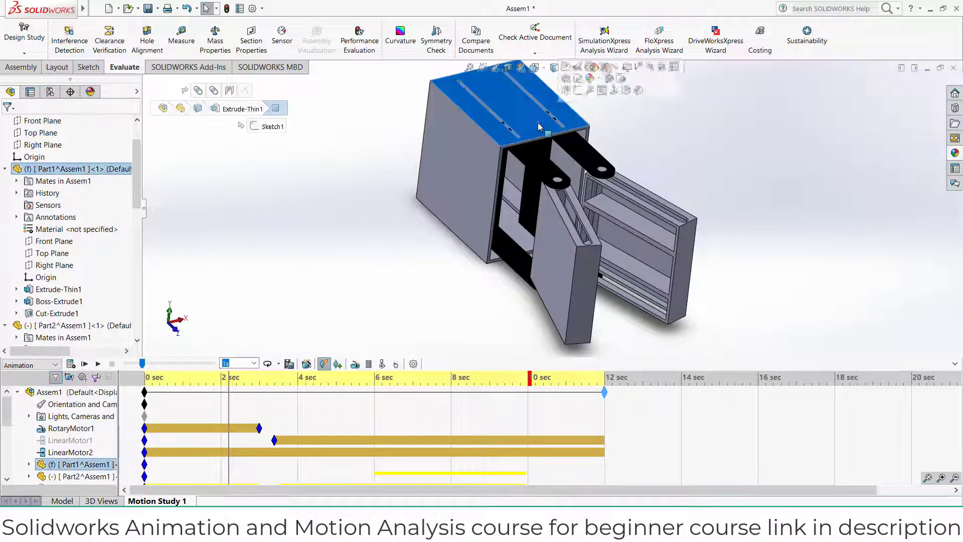
{"action": "left_click", "coordinate": [954, 153]}
{"action": "left_click_drag", "start_coordinate": [822, 293], "coordinate": [533, 118]}
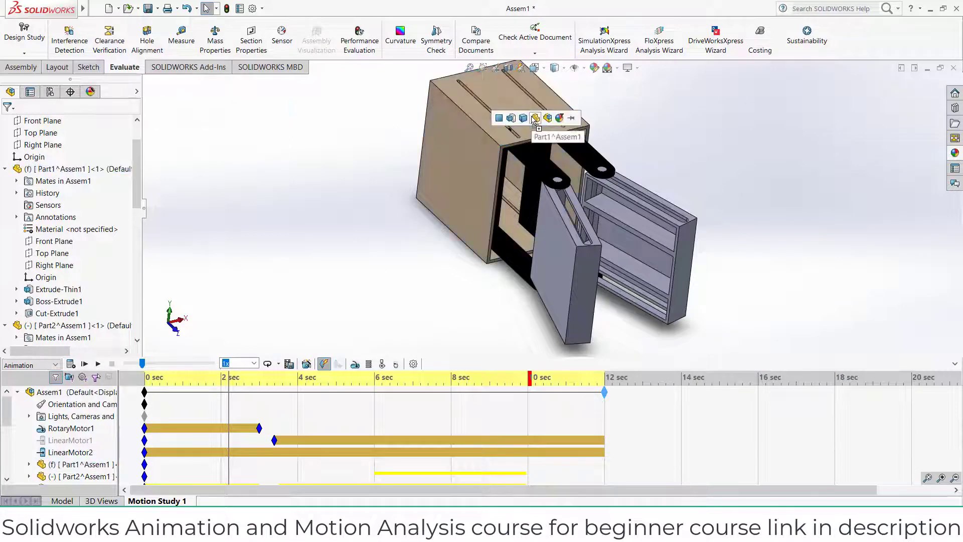
{"action": "left_click", "coordinate": [535, 118]}
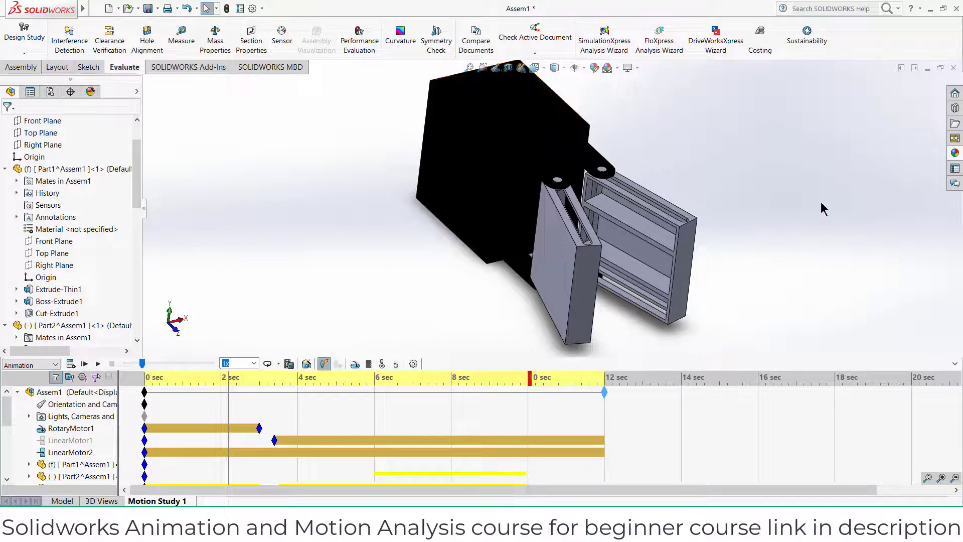
- Apply a polished wood appearance from the Organic > Wood library to the shelf unit component
{"action": "left_click", "coordinate": [954, 153]}
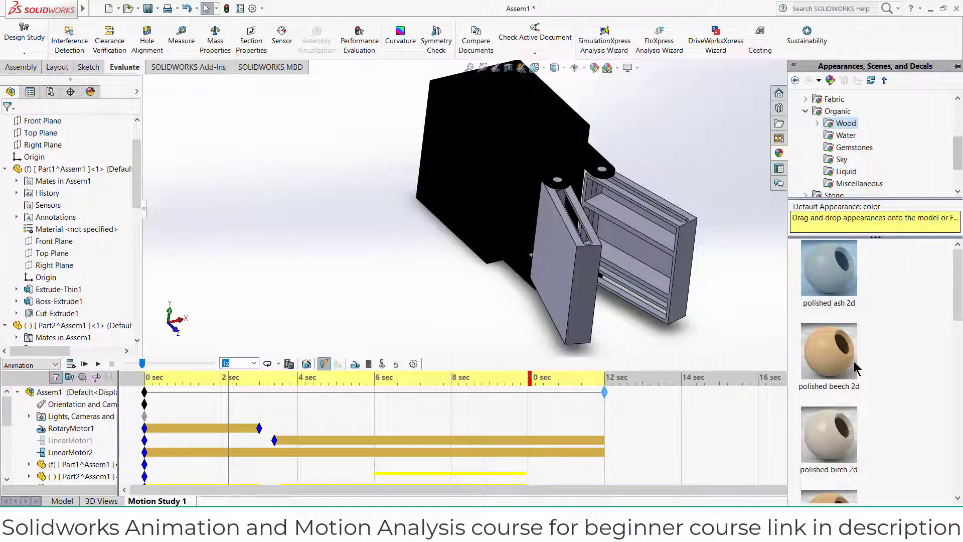
{"action": "mouse_move", "coordinate": [855, 368]}
{"action": "scroll", "coordinate": [848, 381], "scroll_direction": "down", "scroll_amount": 5}
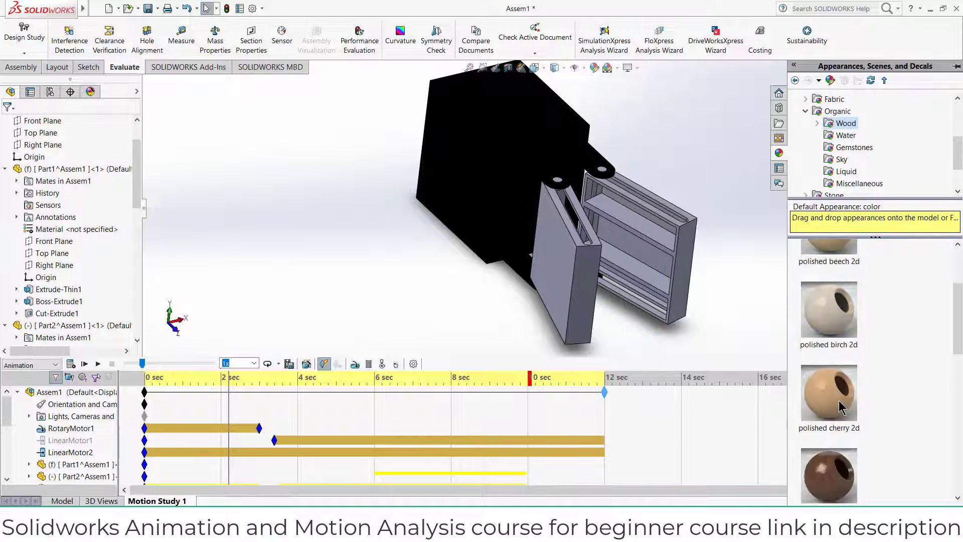
{"action": "mouse_move", "coordinate": [841, 394]}
{"action": "left_click_drag", "start_coordinate": [841, 394], "coordinate": [661, 218]}
{"action": "left_click", "coordinate": [665, 222]}
- Rewind the motion study to 0 s and play the animation, viewing the moving cabinet from several angles
{"action": "middle_click_drag", "start_coordinate": [742, 230], "coordinate": [795, 193]}
{"action": "left_click", "coordinate": [297, 386]}
{"action": "left_click_drag", "start_coordinate": [229, 381], "coordinate": [155, 377]}
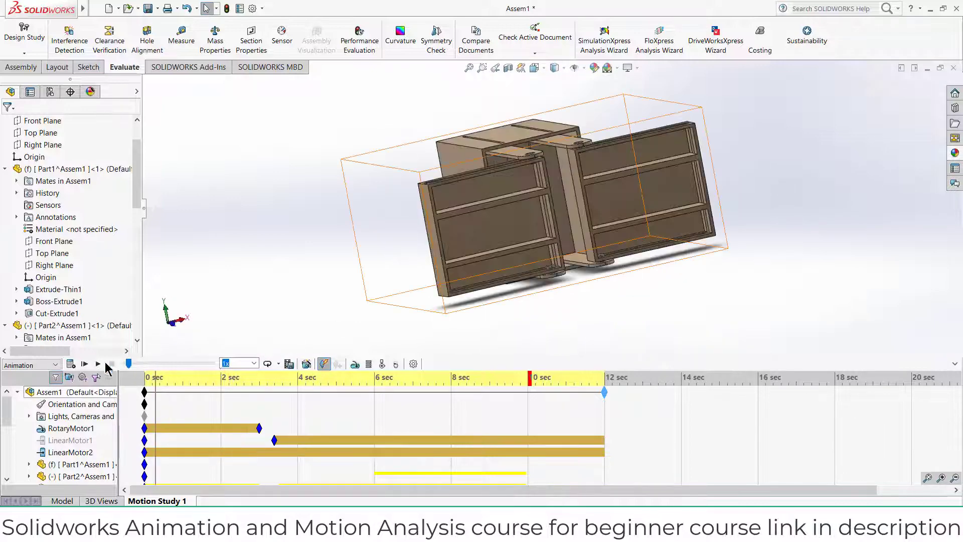
{"action": "middle_click_drag", "start_coordinate": [286, 301], "coordinate": [307, 302]}
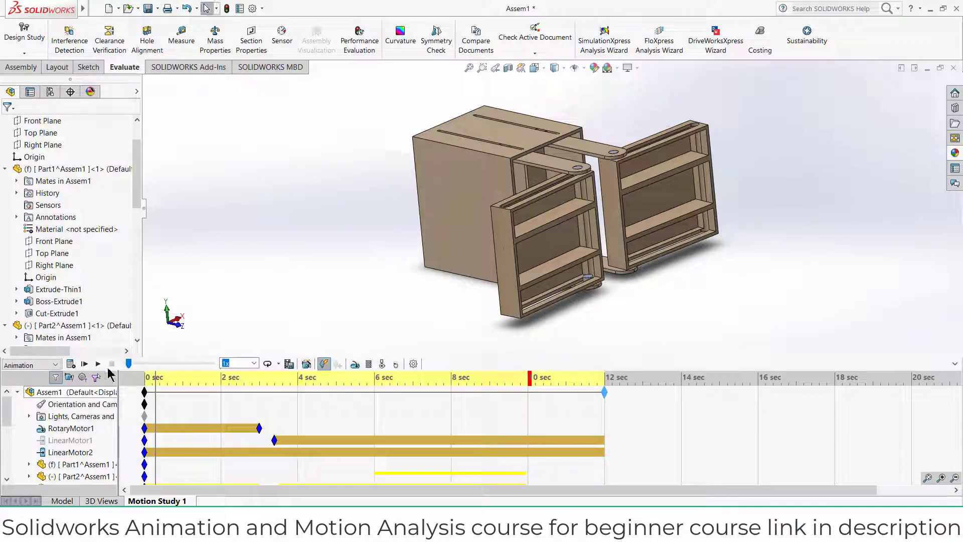
{"action": "left_click_drag", "start_coordinate": [154, 384], "coordinate": [120, 377]}
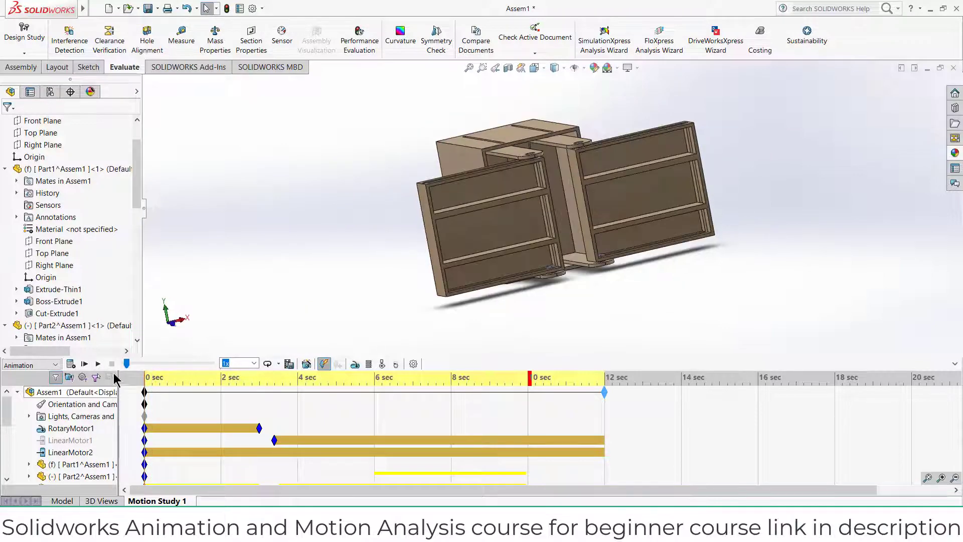
{"action": "left_click", "coordinate": [99, 363]}
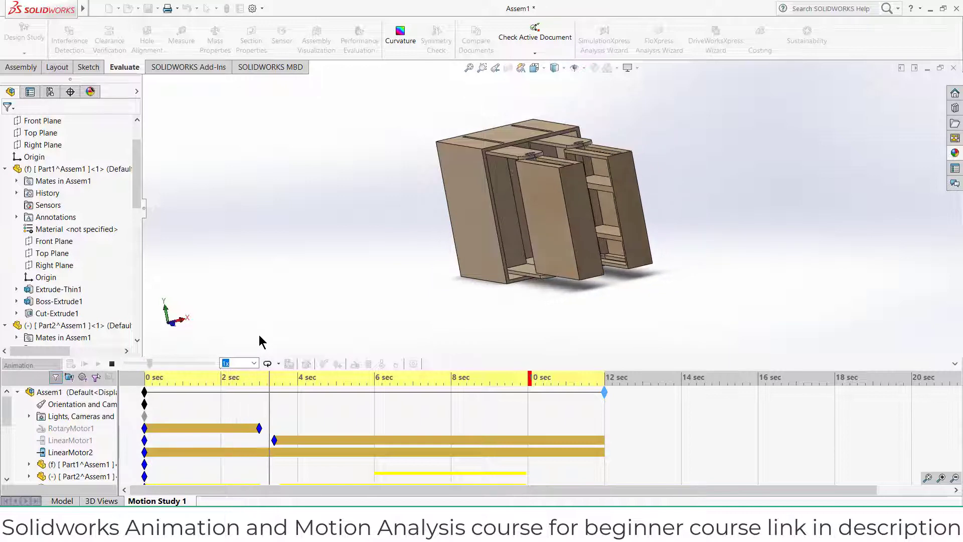
{"action": "middle_click_drag", "start_coordinate": [404, 306], "coordinate": [438, 309]}
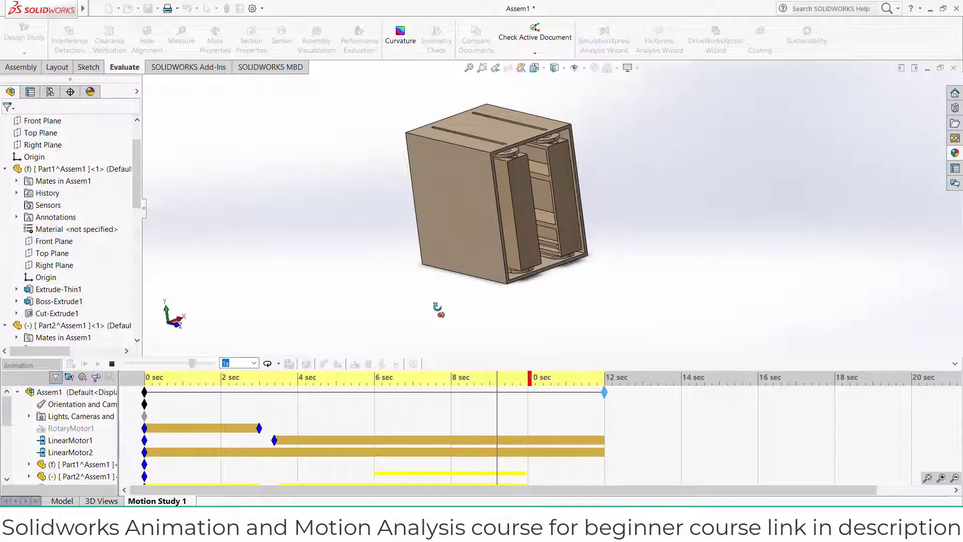
{"action": "middle_click_drag", "start_coordinate": [478, 279], "coordinate": [441, 266]}
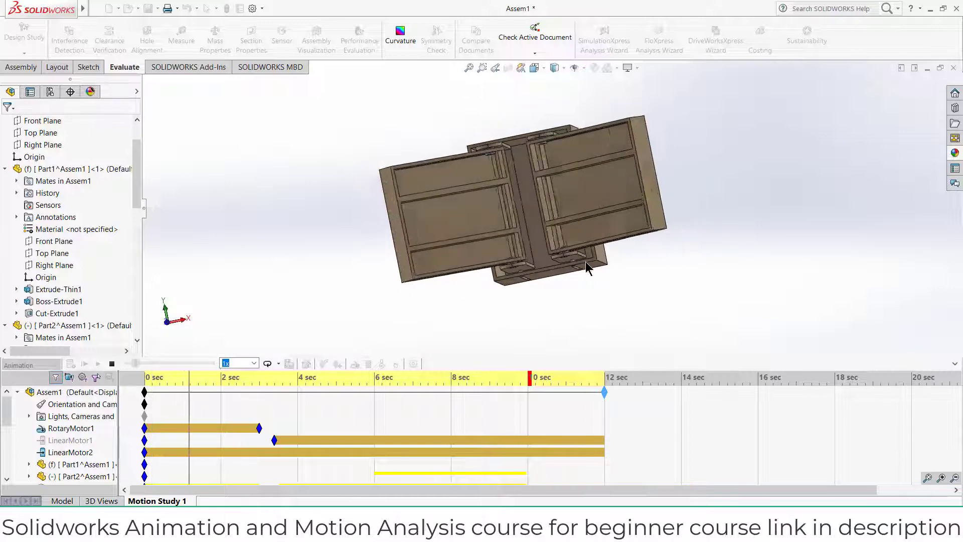
{"action": "middle_click_drag", "start_coordinate": [630, 227], "coordinate": [660, 285]}
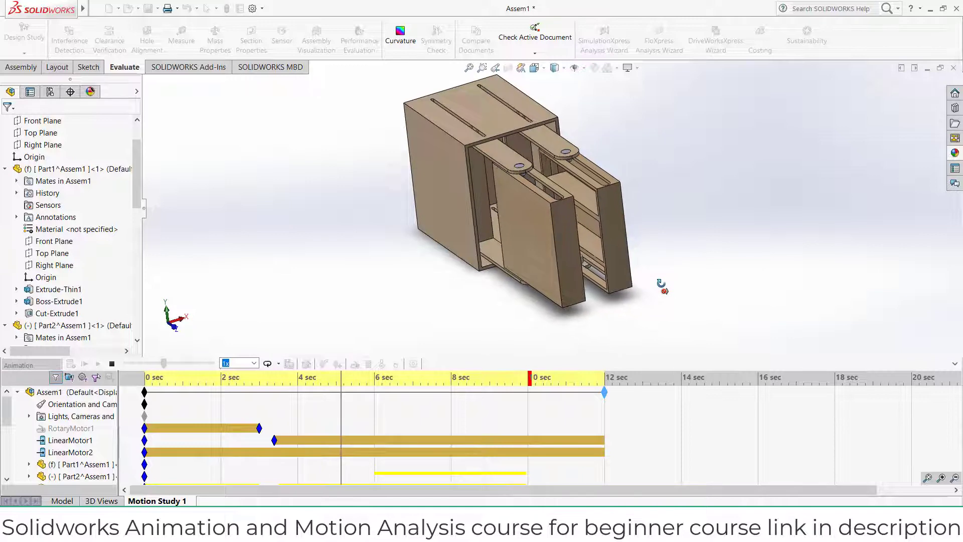